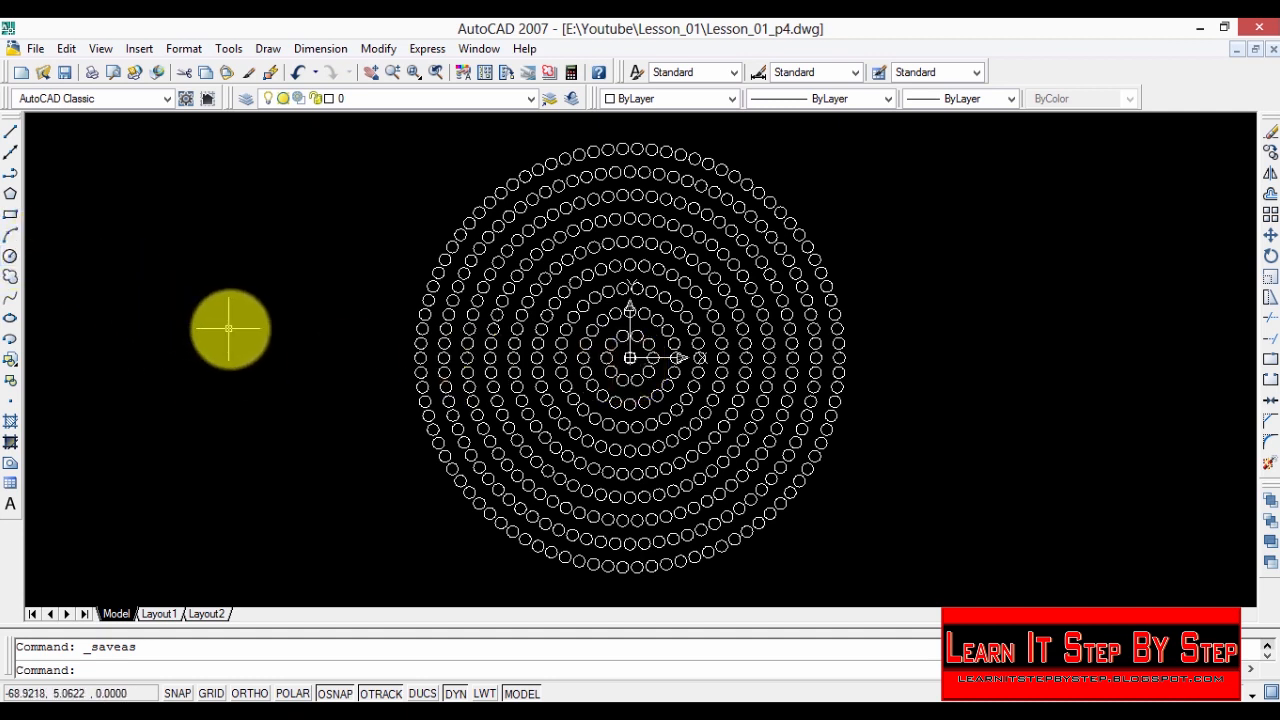
click(12, 134)
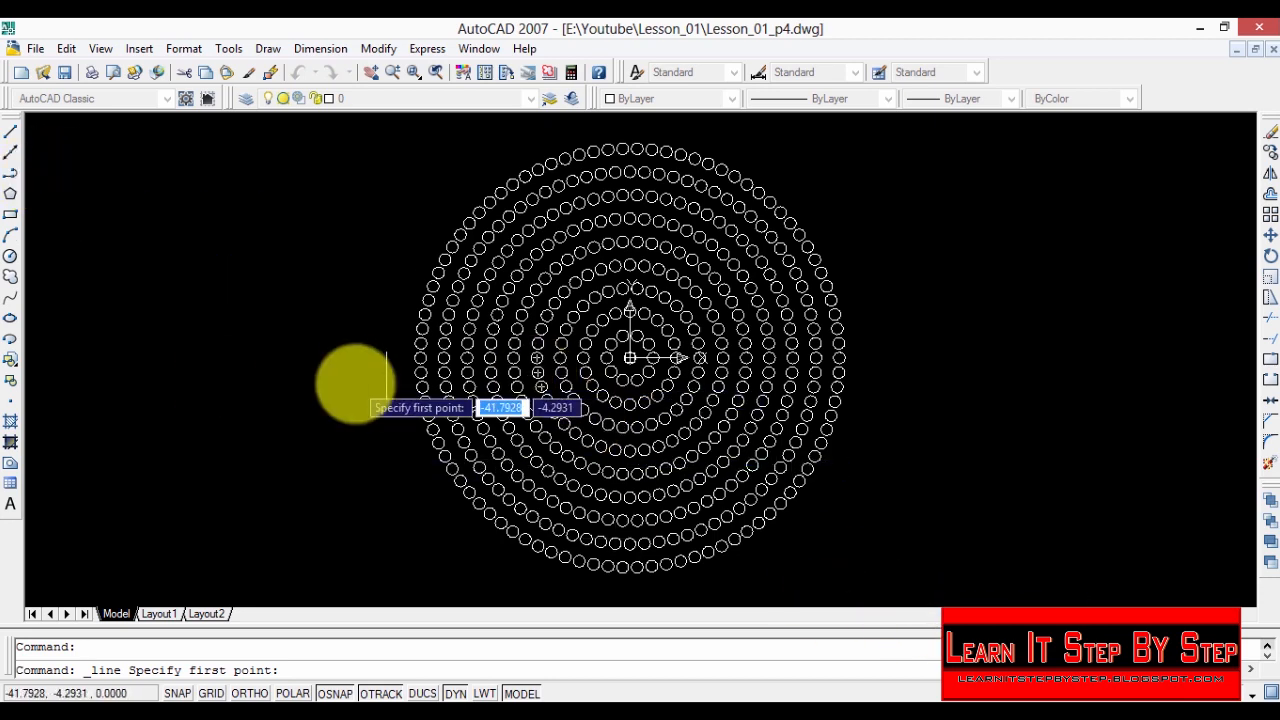
scroll(355, 405, up, 5)
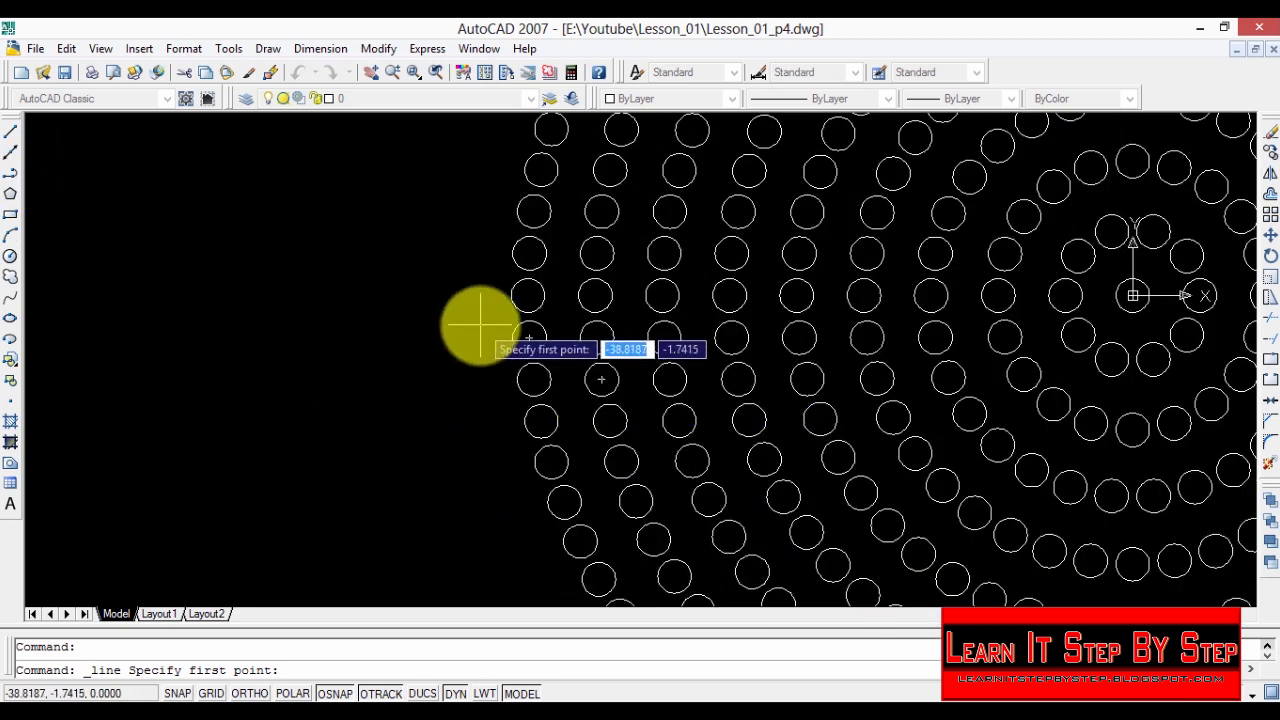
scroll(543, 337, down, 8)
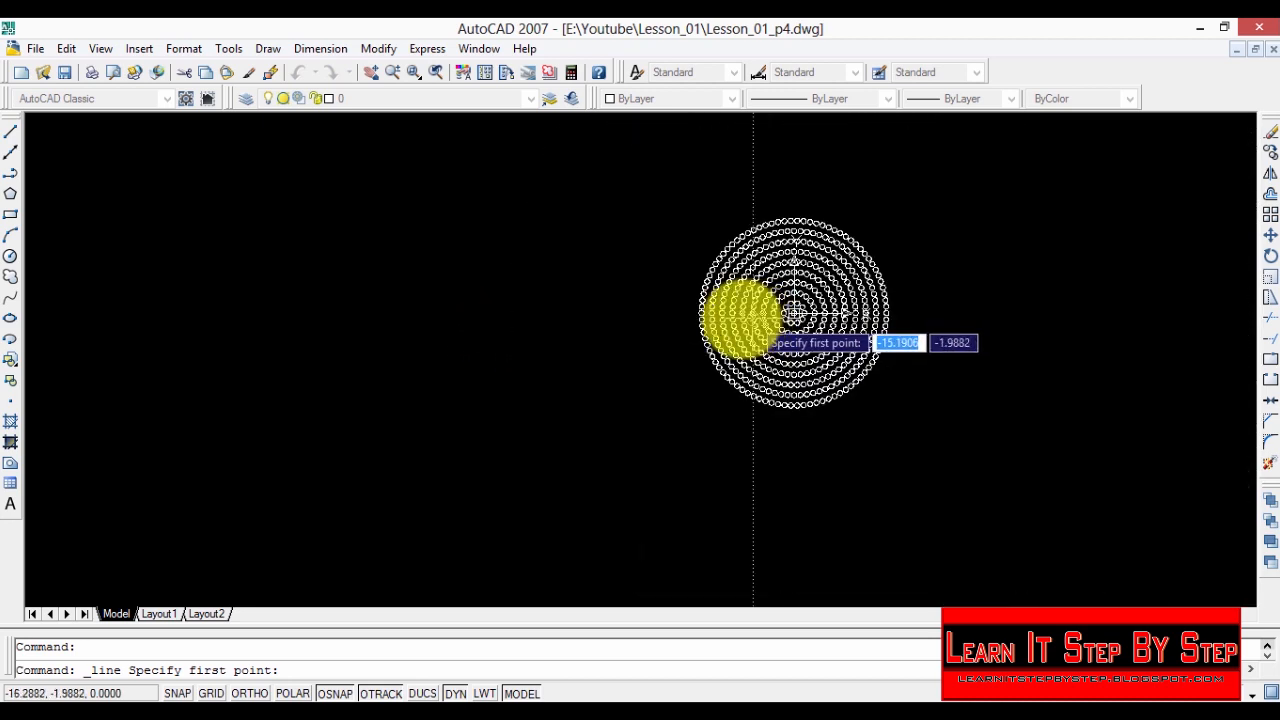
scroll(643, 321, up, 5)
scroll(643, 321, up, 5)
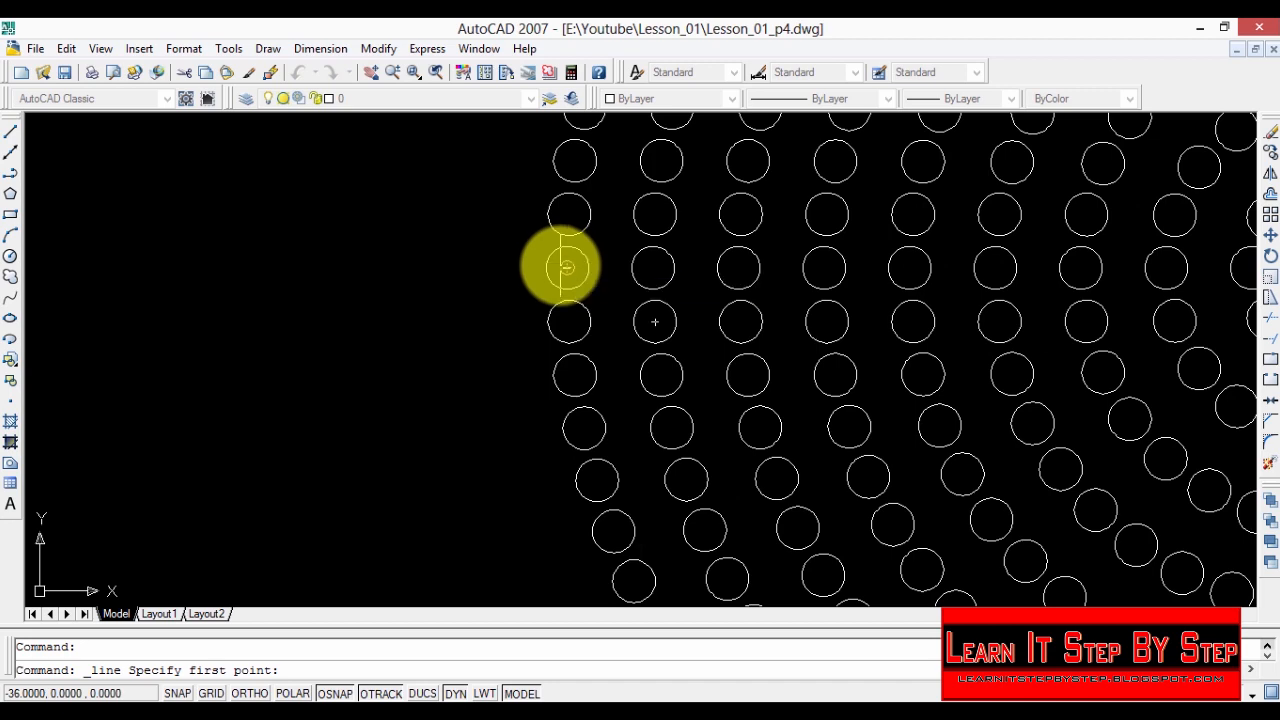
scroll(566, 267, down, 4)
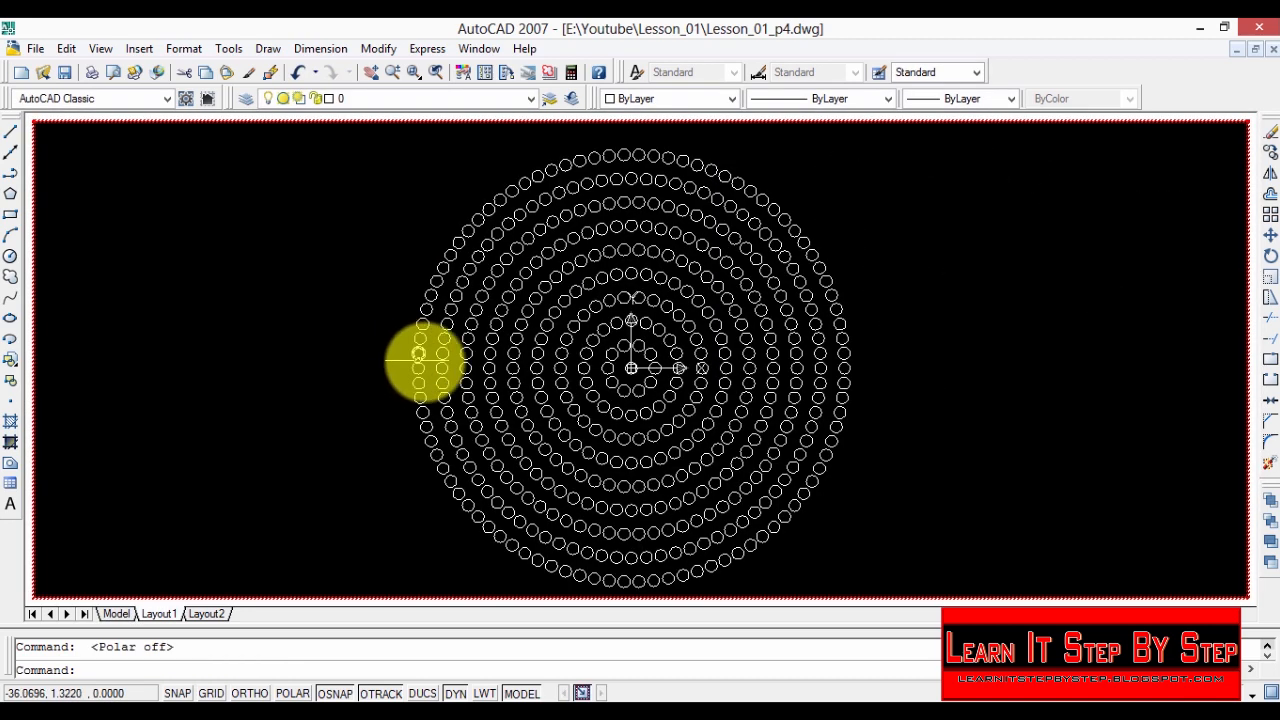
Step: Configure object snap to be on with only the Center and Insertion modes enabled, keeping object snap tracking on
click(418, 365)
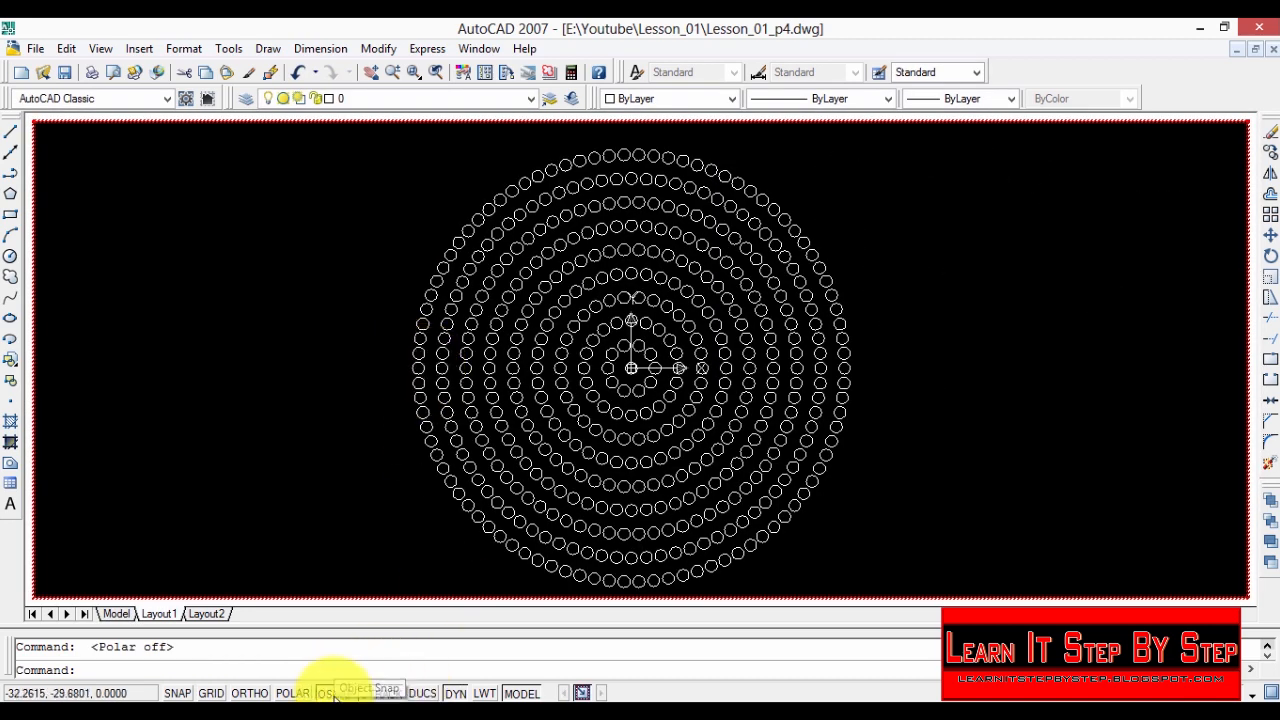
click(367, 693)
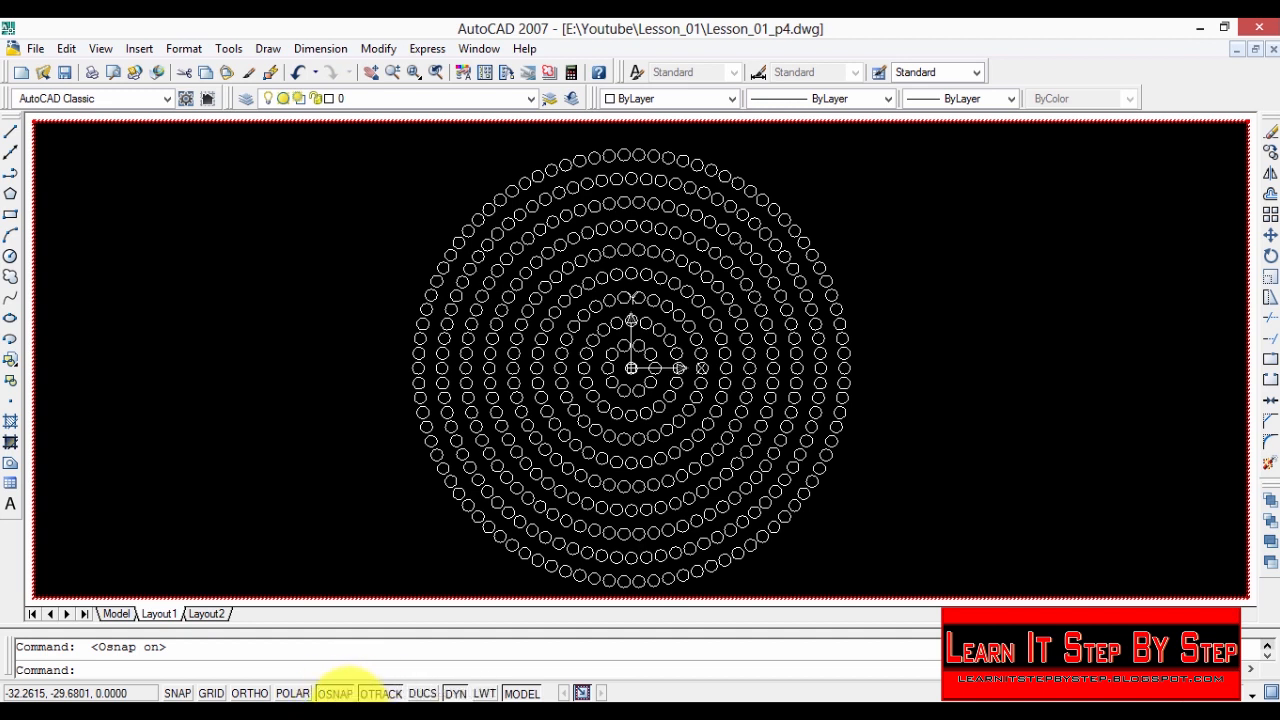
right_click(333, 694)
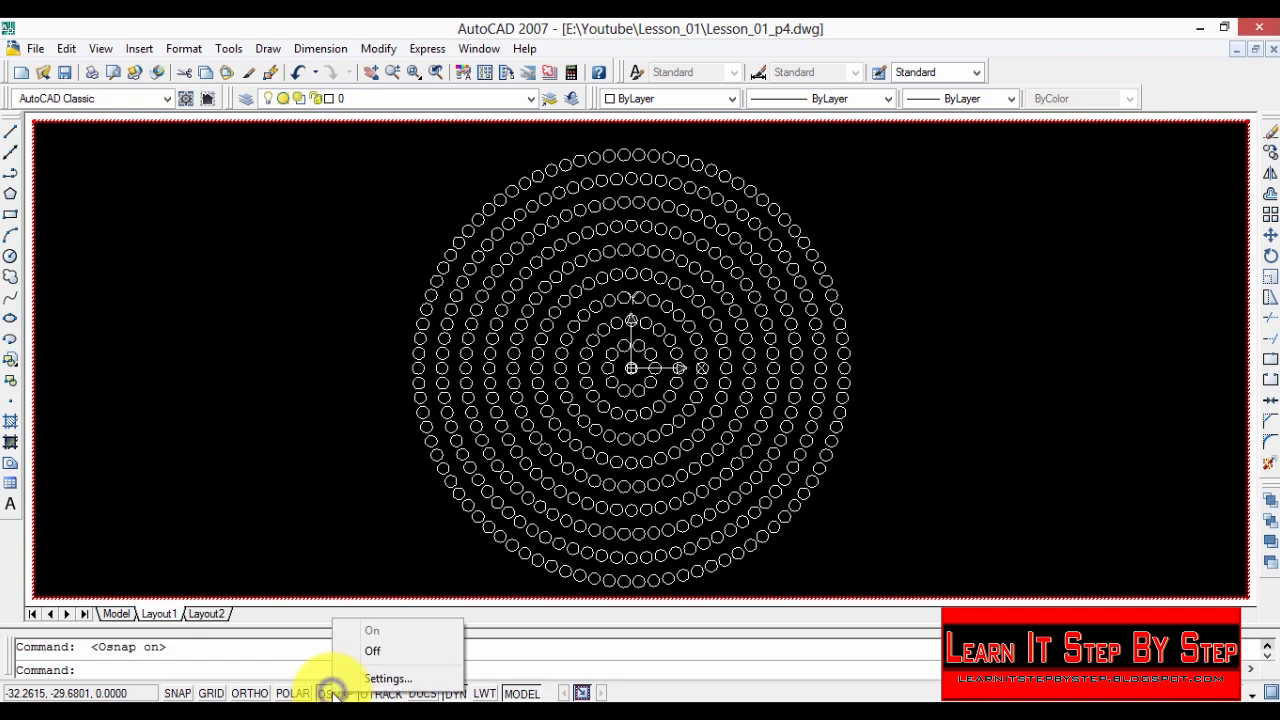
click(385, 679)
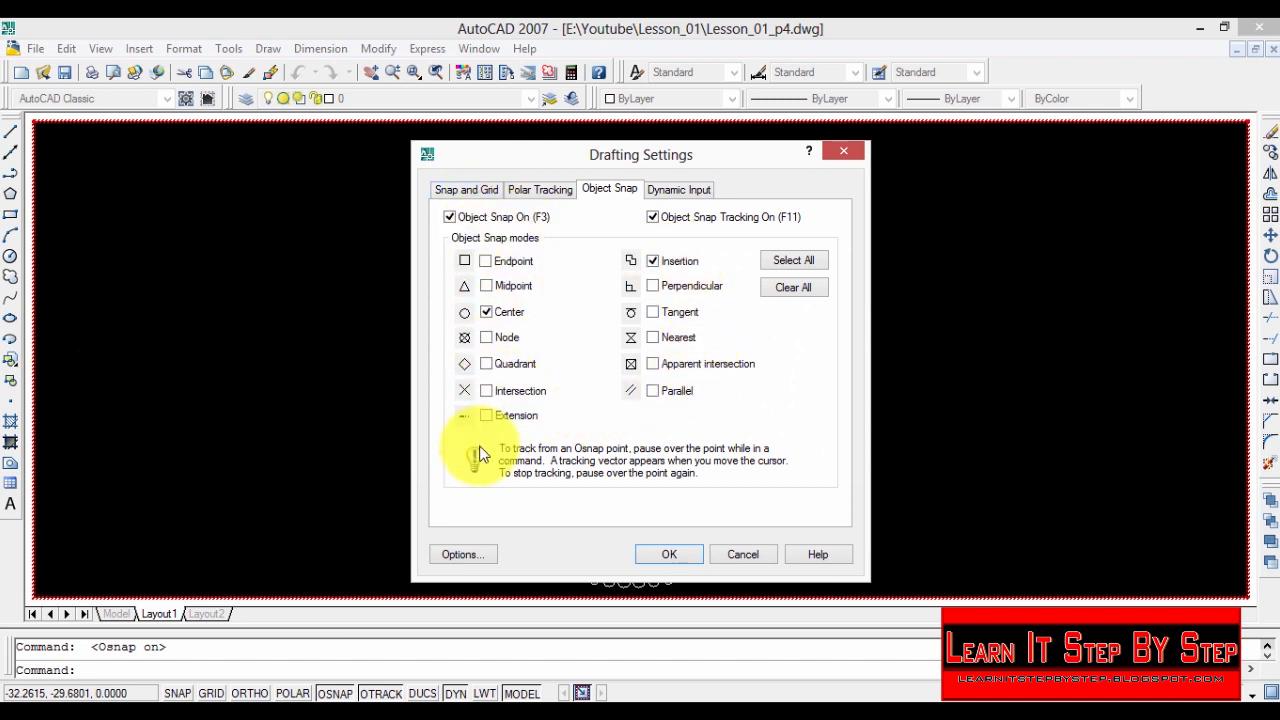
click(487, 312)
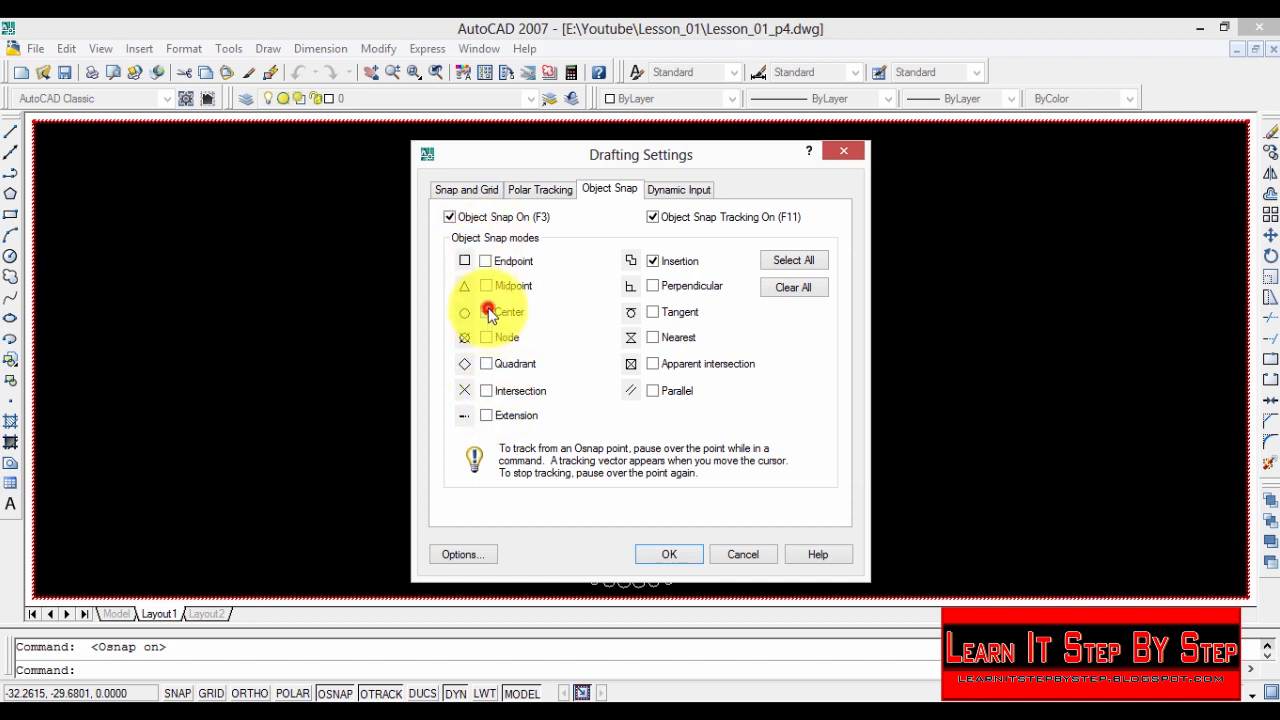
click(653, 261)
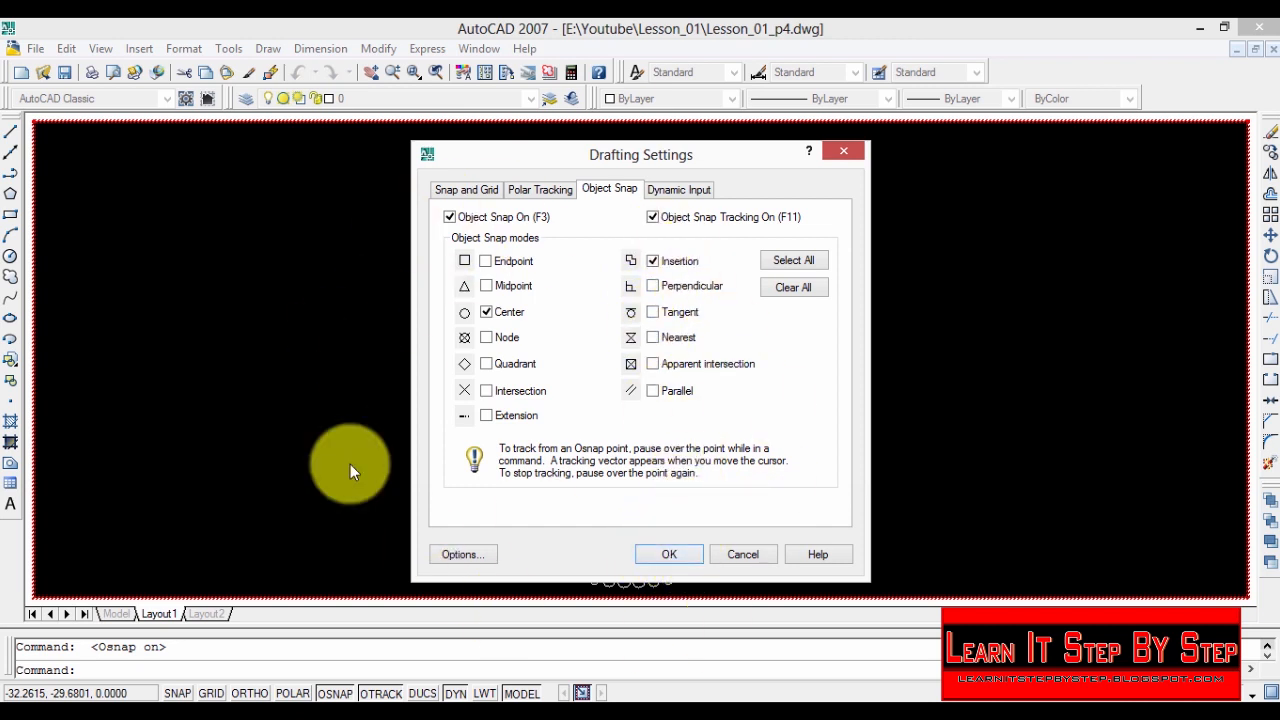
click(668, 560)
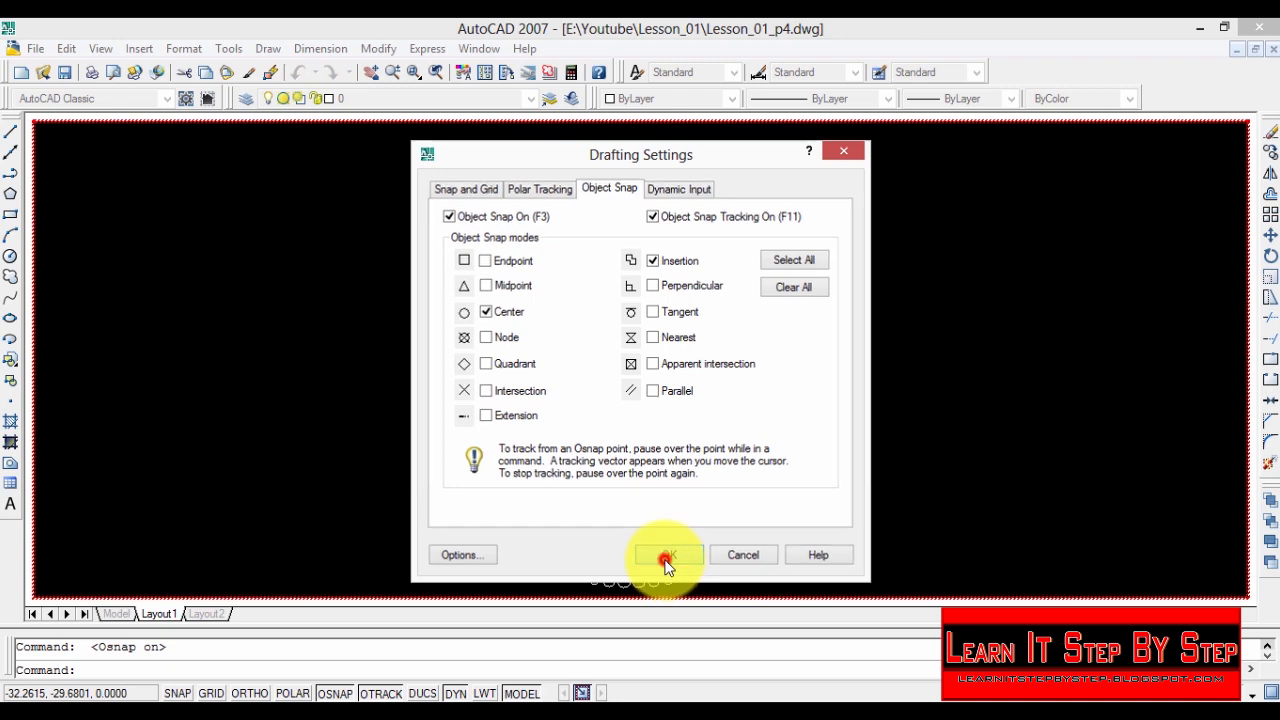
Step: Draw connected lines from the center of the outer ring's leftmost circle upward through the next three circle centers
click(12, 133)
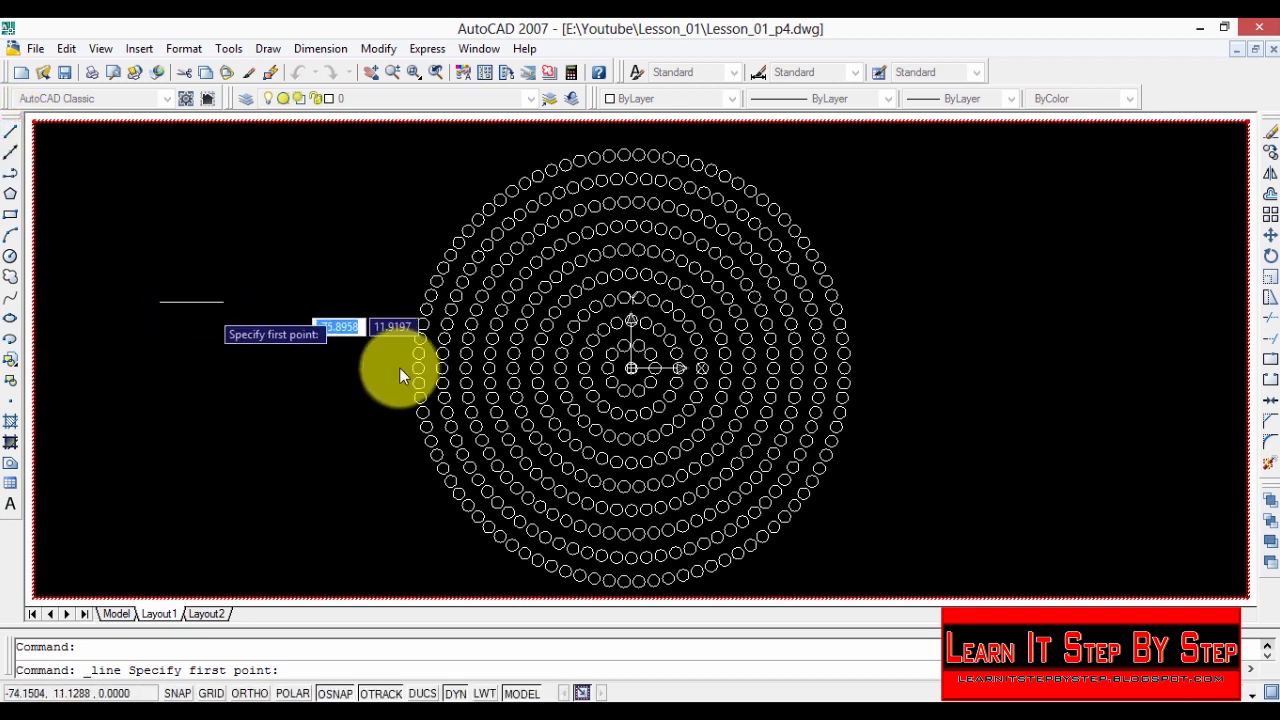
scroll(363, 398, up, 2)
scroll(363, 398, up, 3)
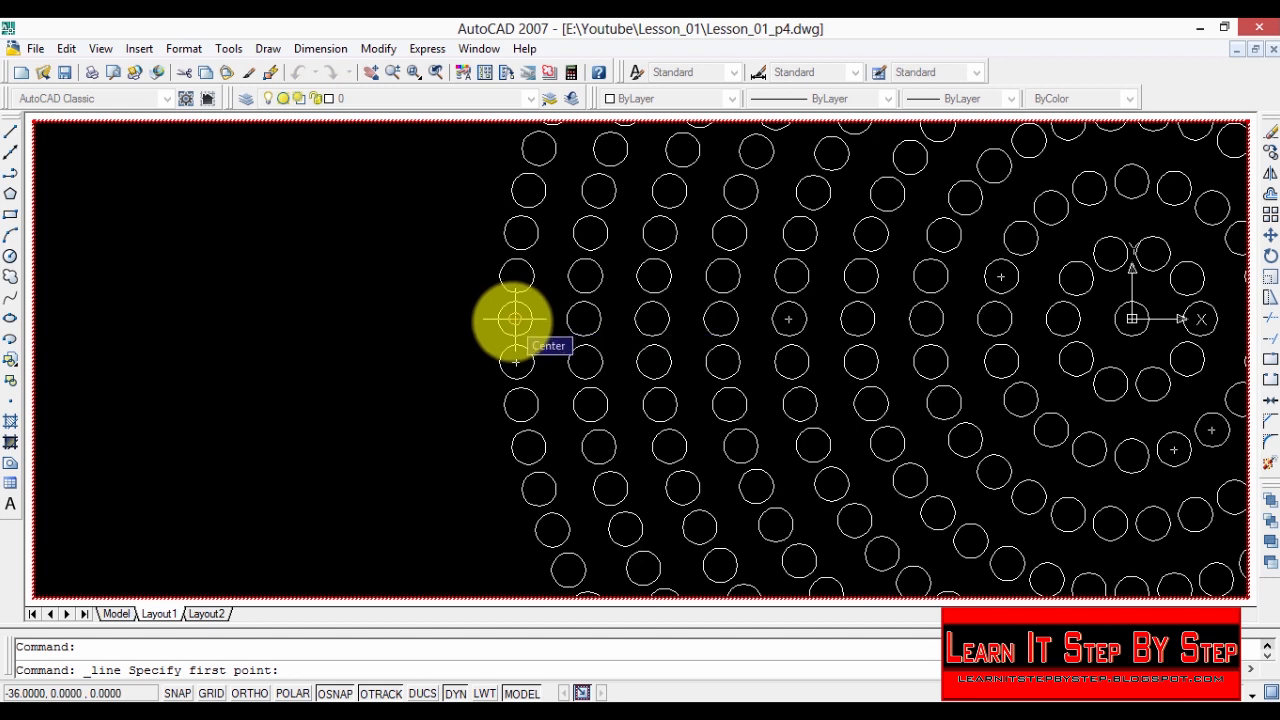
click(15, 133)
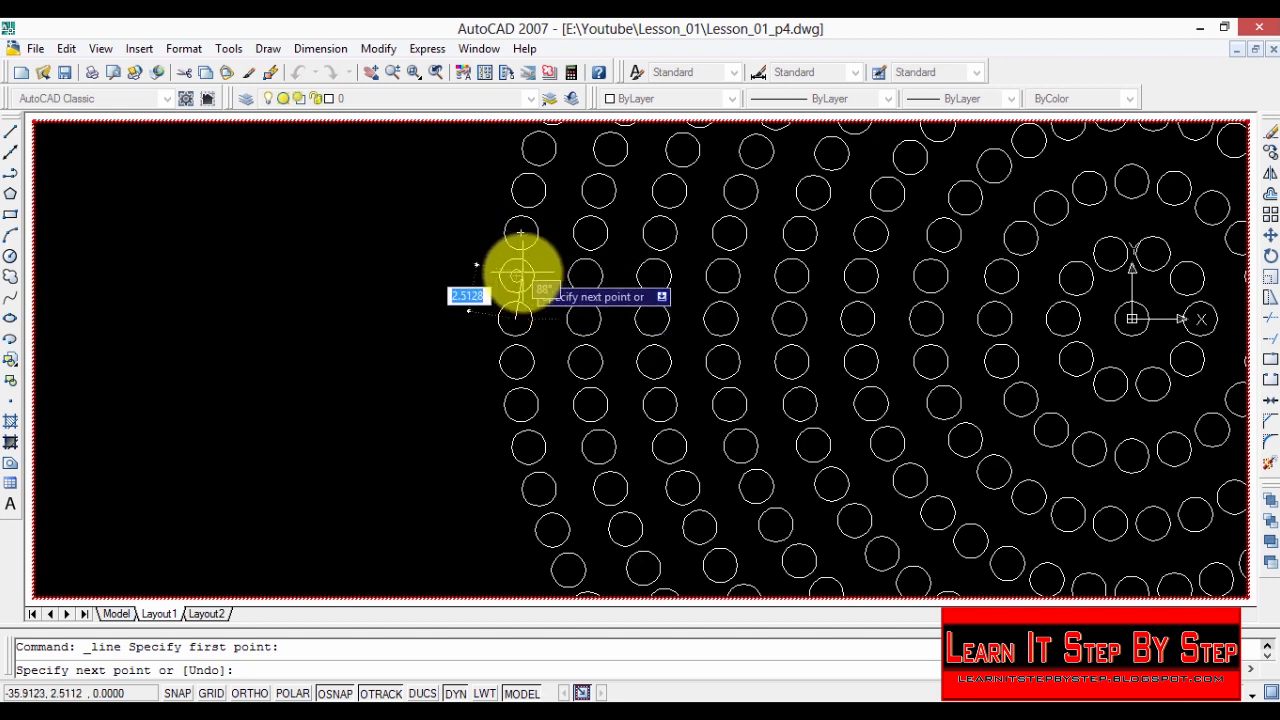
click(519, 274)
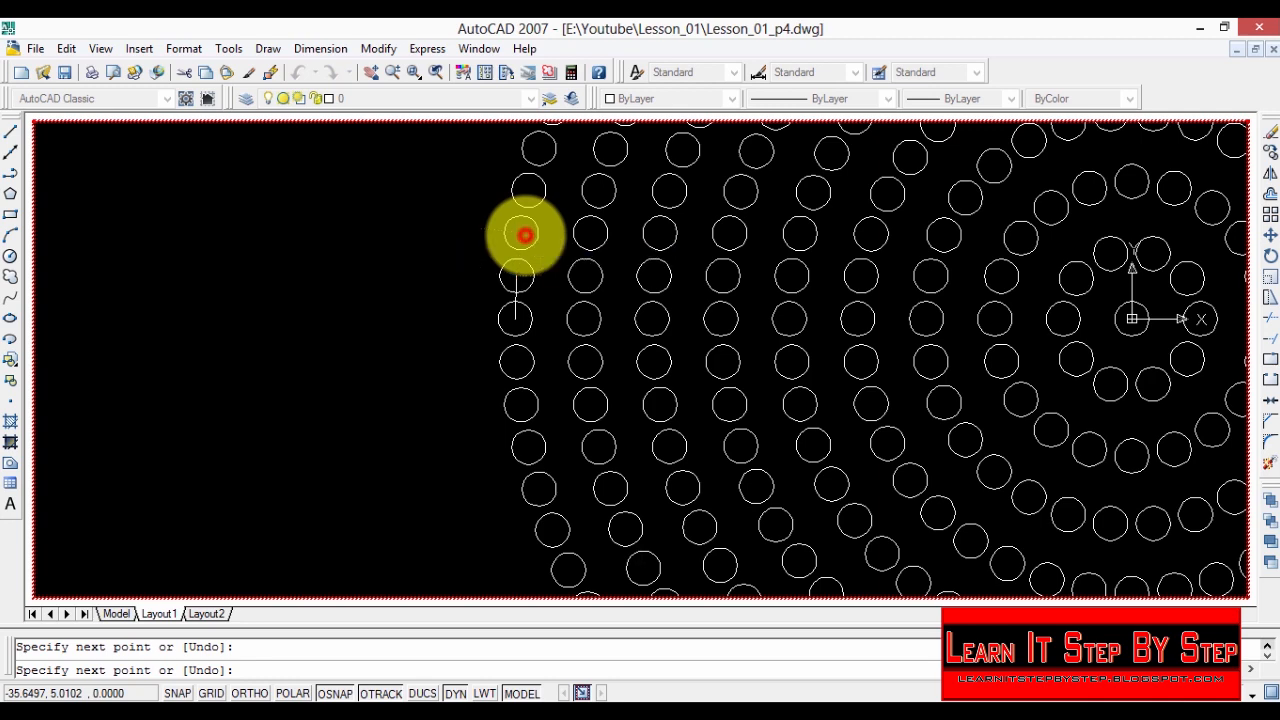
click(522, 233)
click(527, 190)
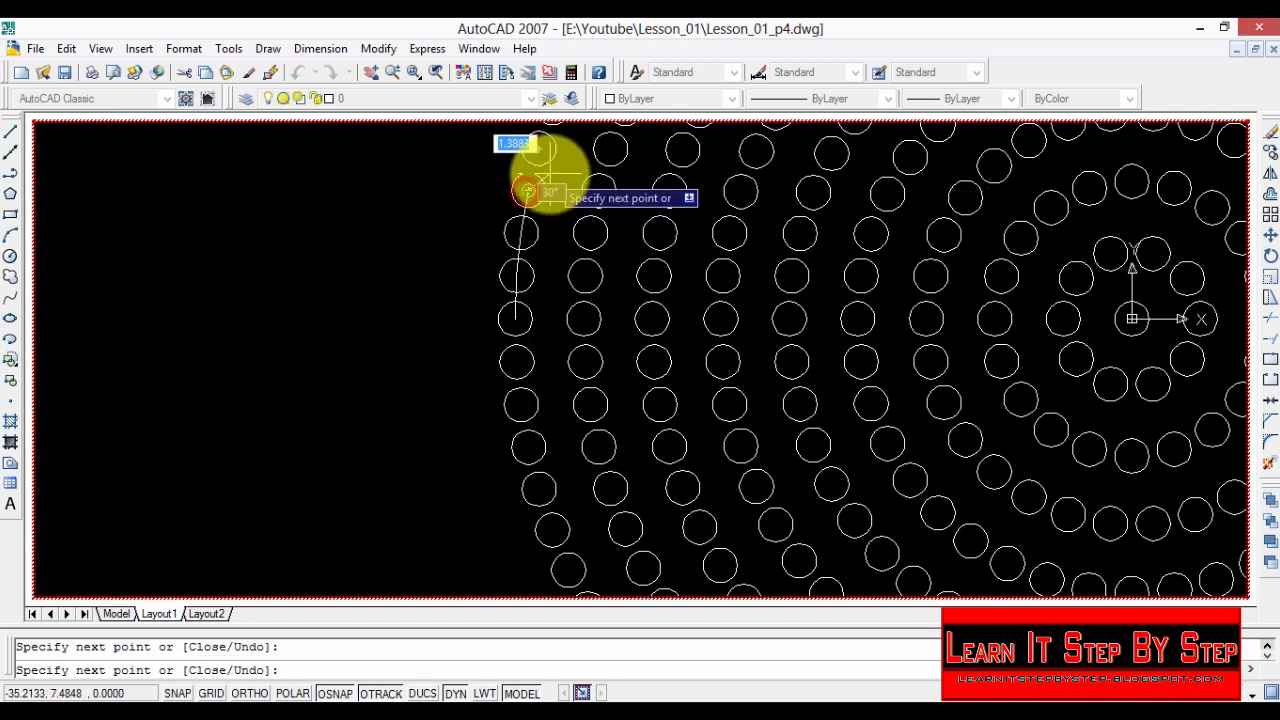
Step: Extend the line chain clockwise along the outer ring through the centers of the following four circles
scroll(545, 150, down, 4)
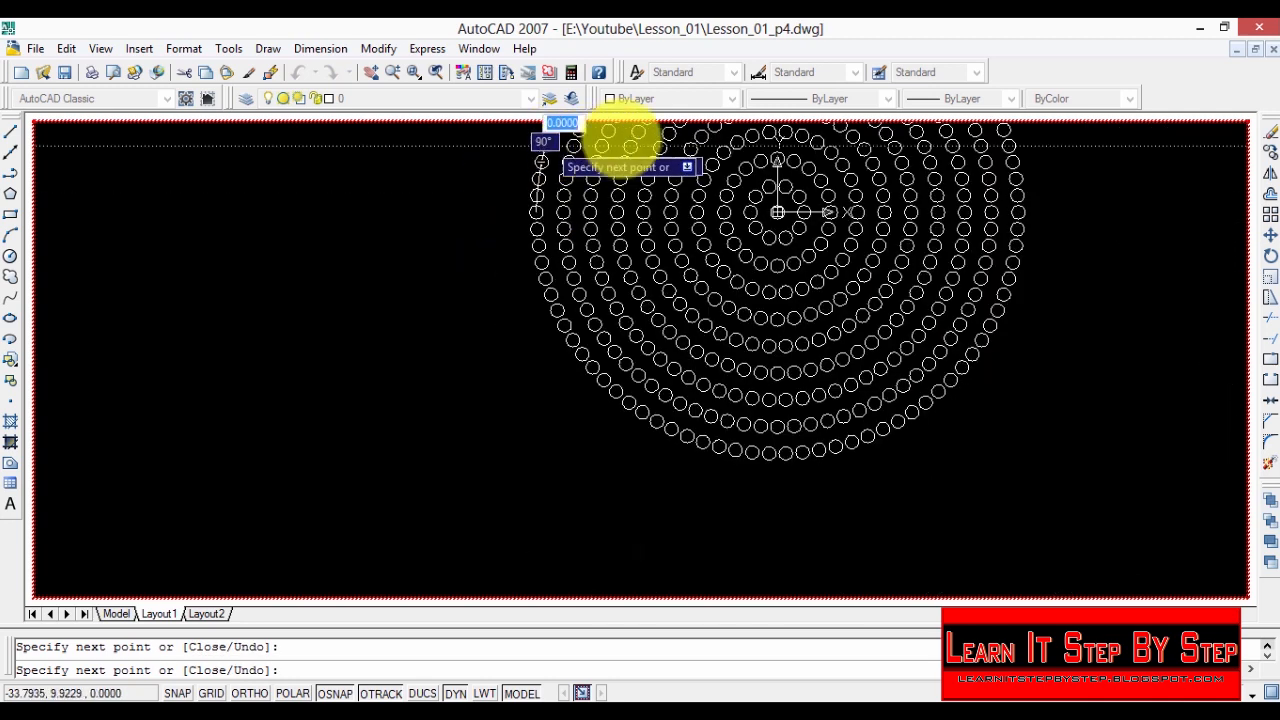
scroll(541, 148, down, 3)
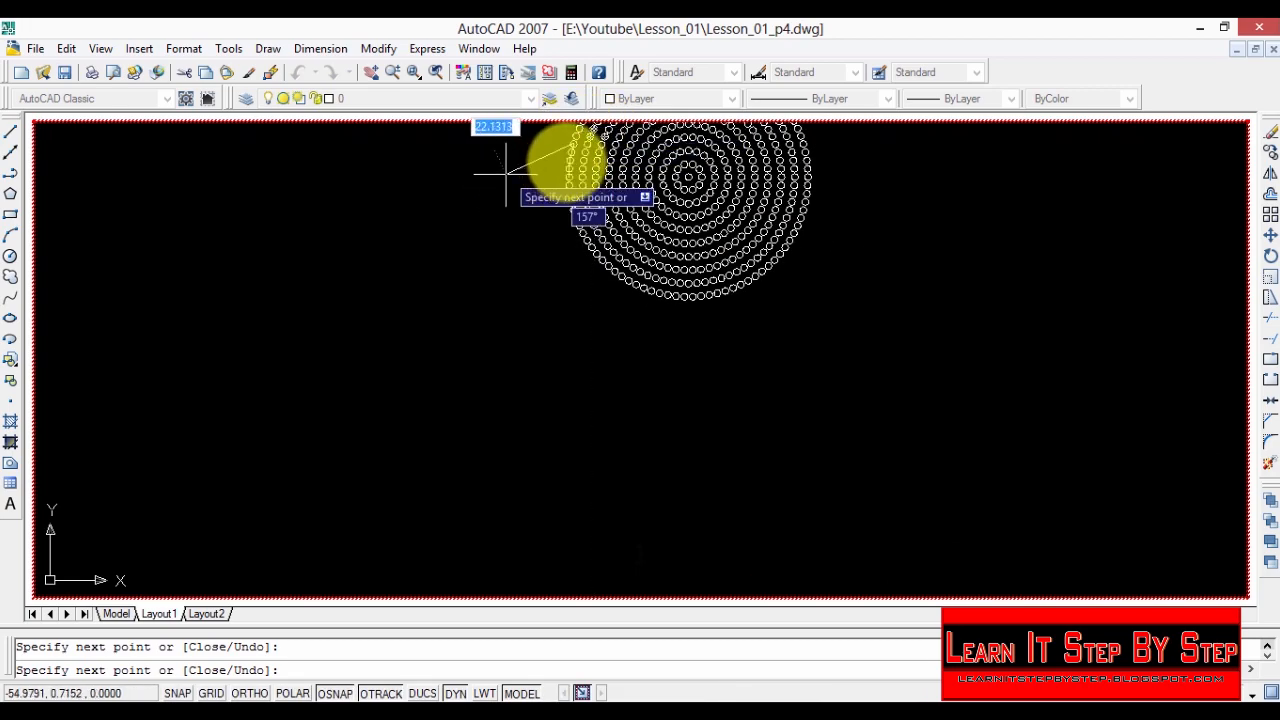
scroll(500, 160, up, 6)
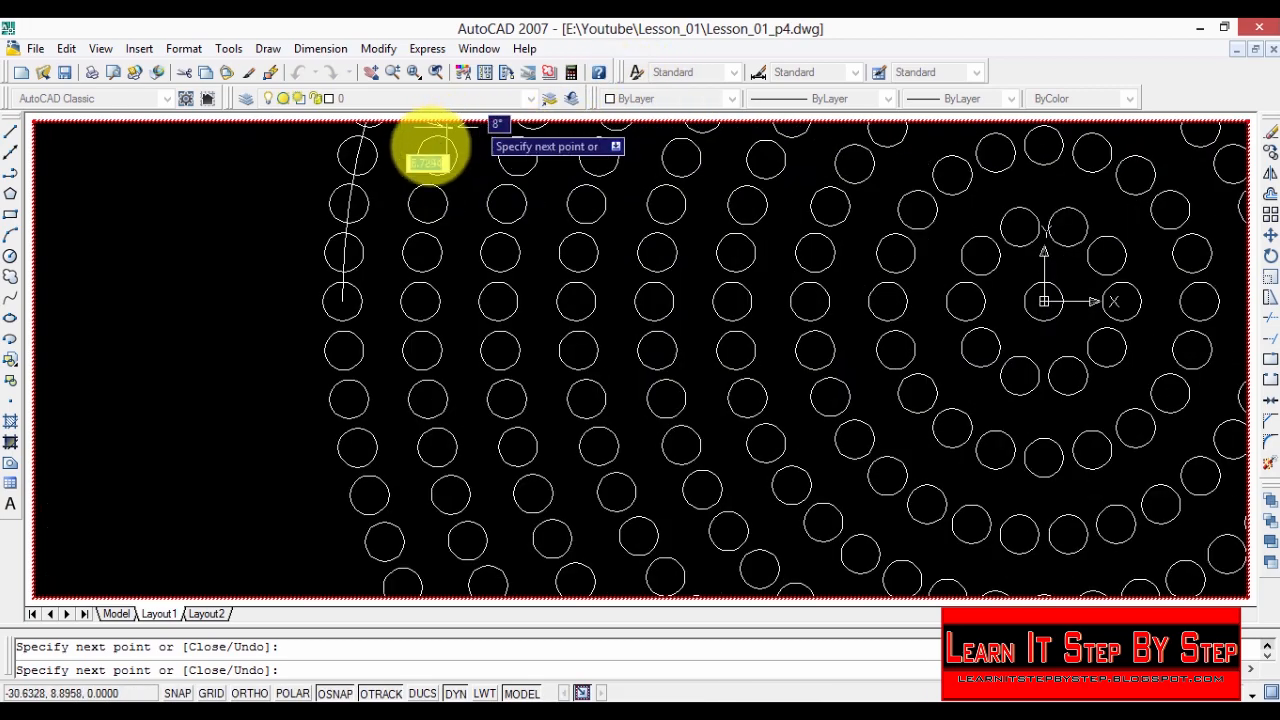
scroll(432, 152, down, 8)
scroll(494, 223, up, 10)
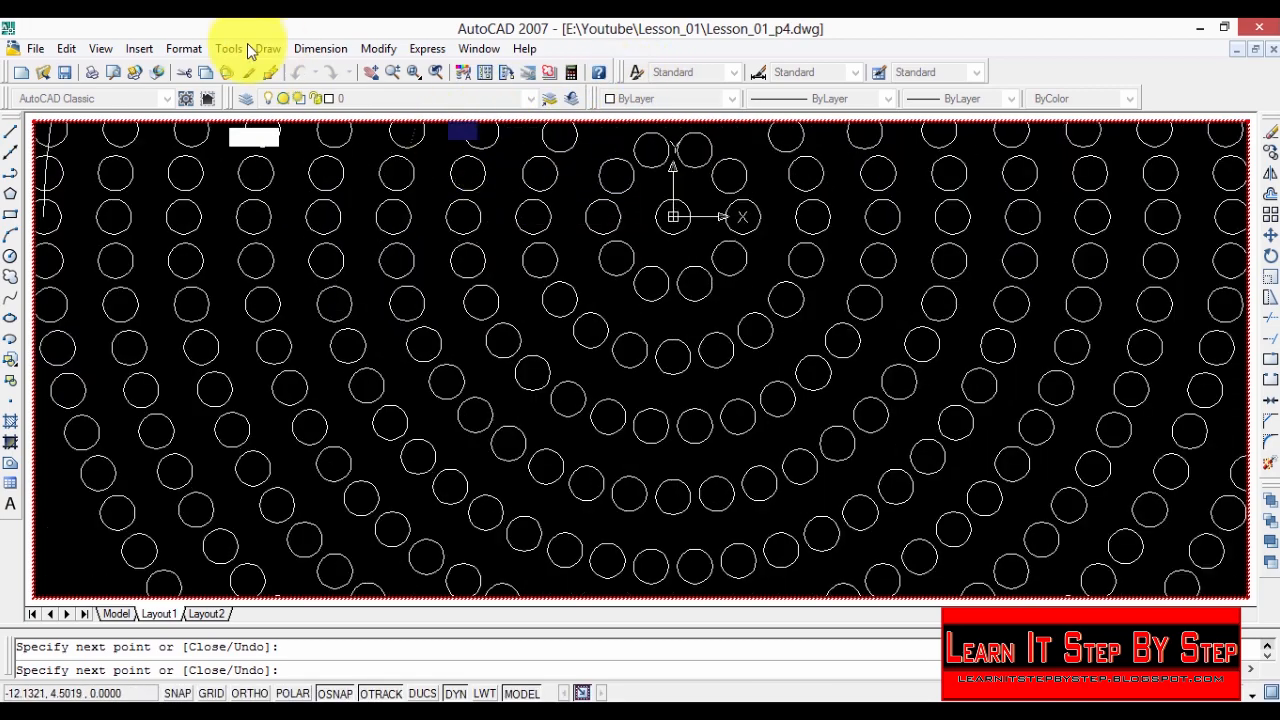
scroll(540, 163, down, 5)
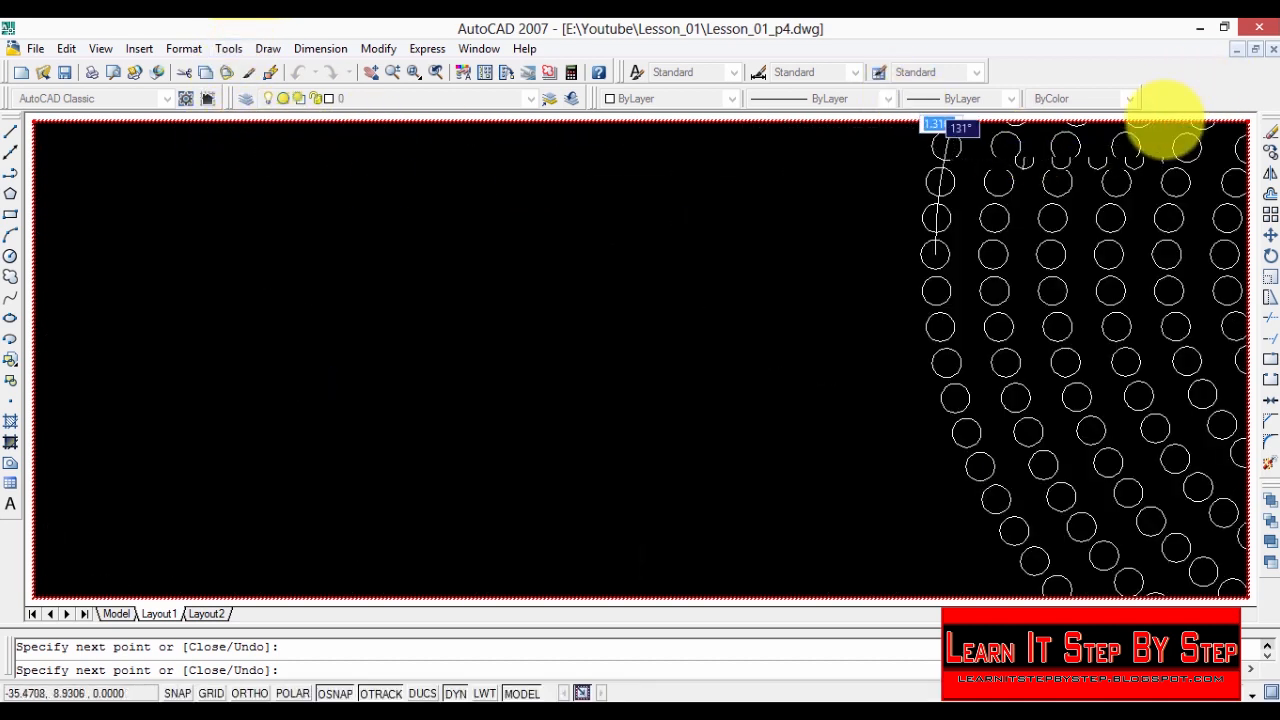
scroll(1165, 125, down, 5)
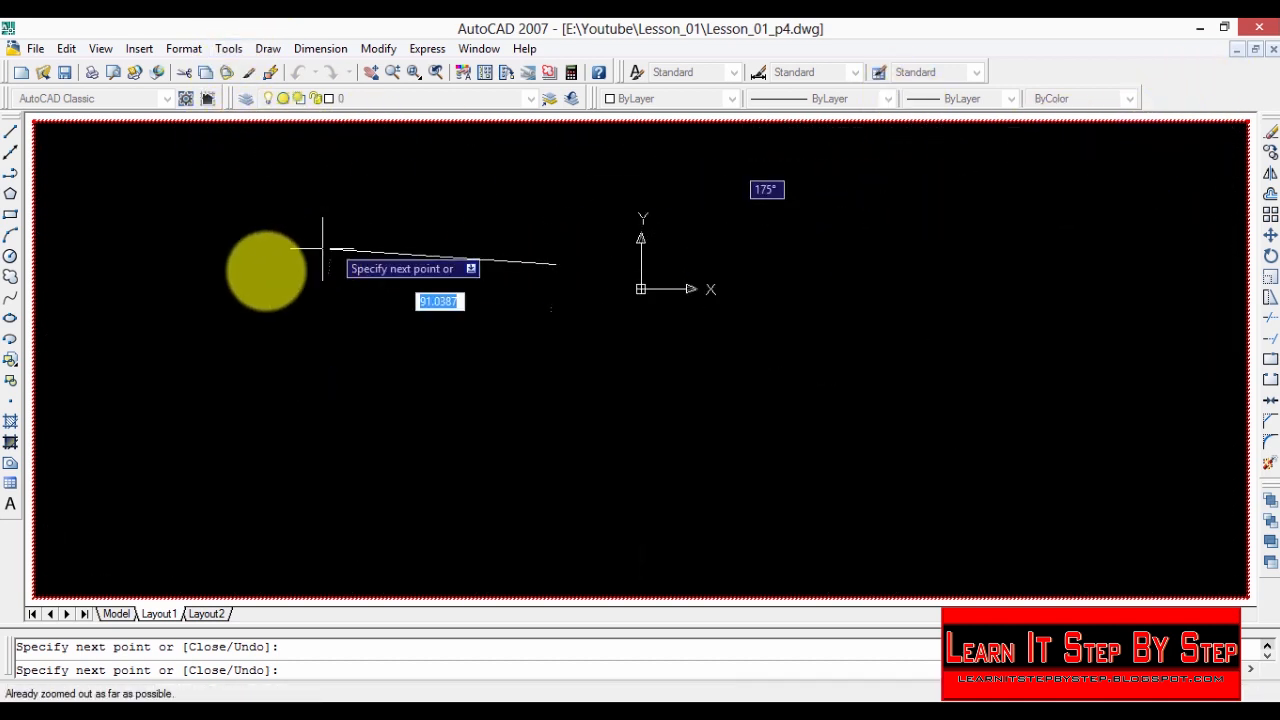
scroll(480, 215, up, 5)
scroll(500, 235, up, 3)
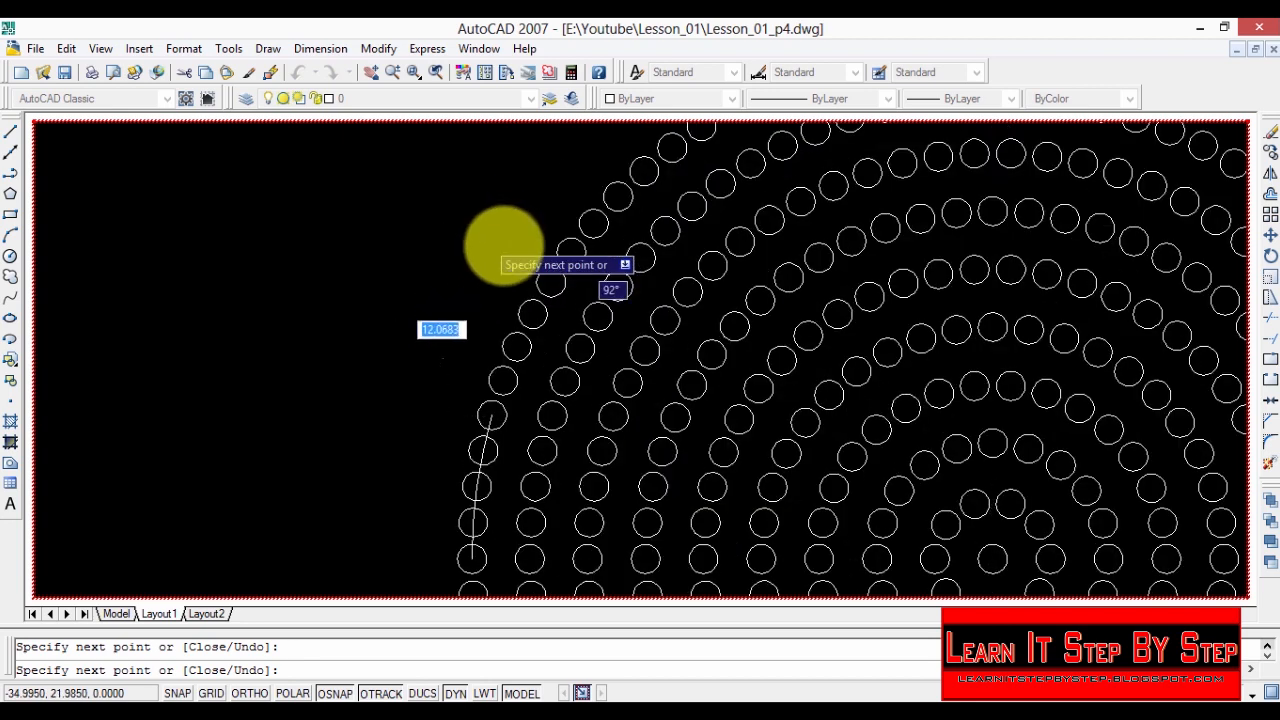
scroll(557, 489, up, 2)
click(505, 437)
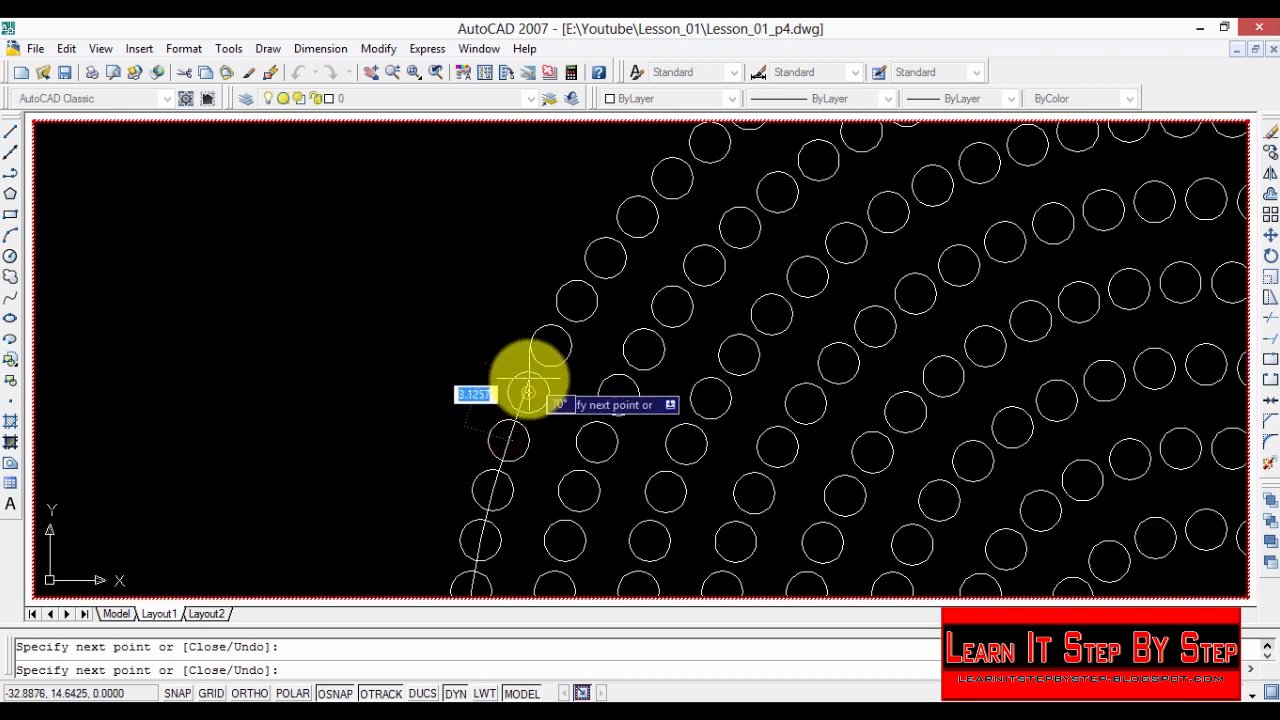
click(523, 380)
click(557, 348)
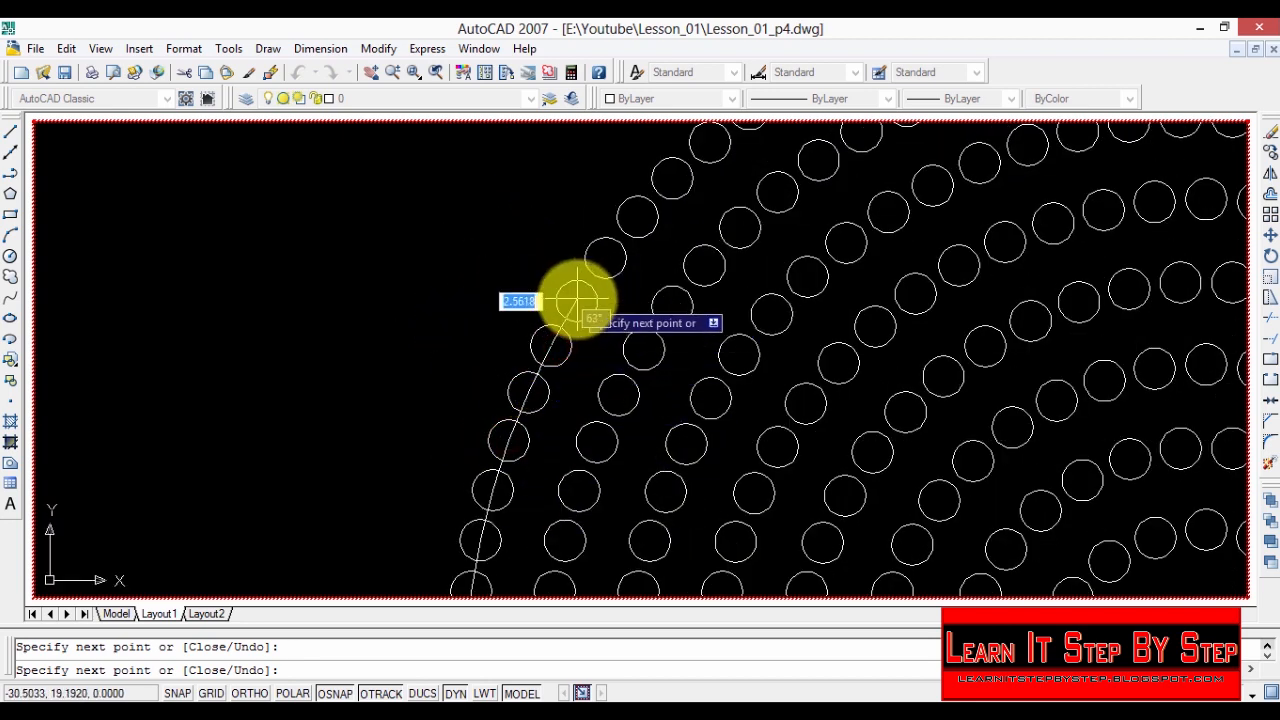
Step: Continue the line chain clockwise through the centers of five more circles in the outer ring
click(578, 300)
click(605, 258)
click(637, 215)
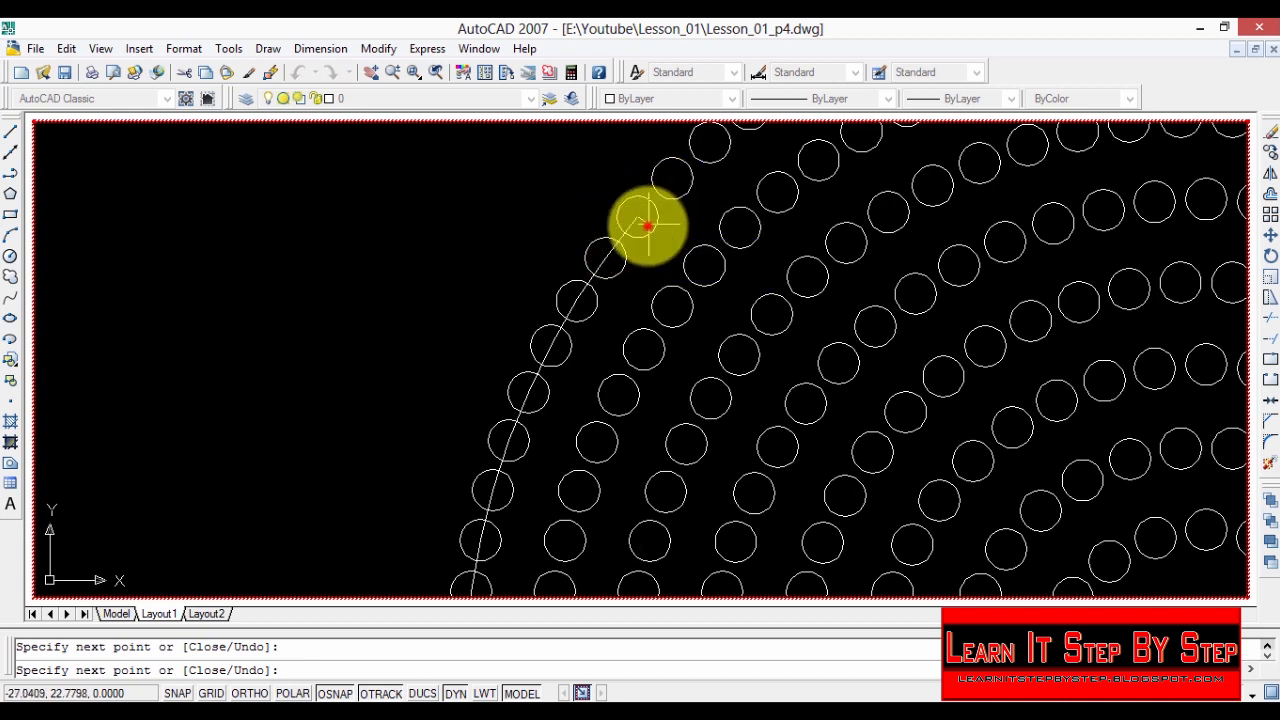
click(671, 180)
scroll(784, 128, down, 2)
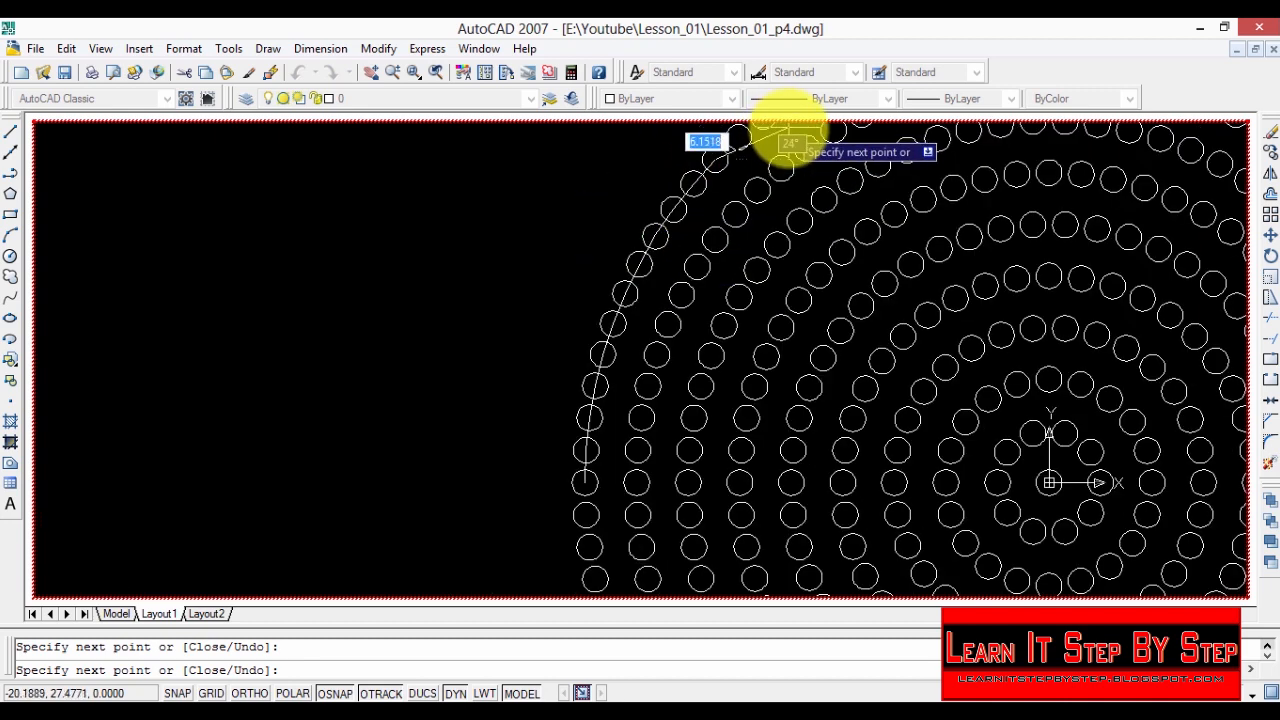
scroll(785, 140, up, 2)
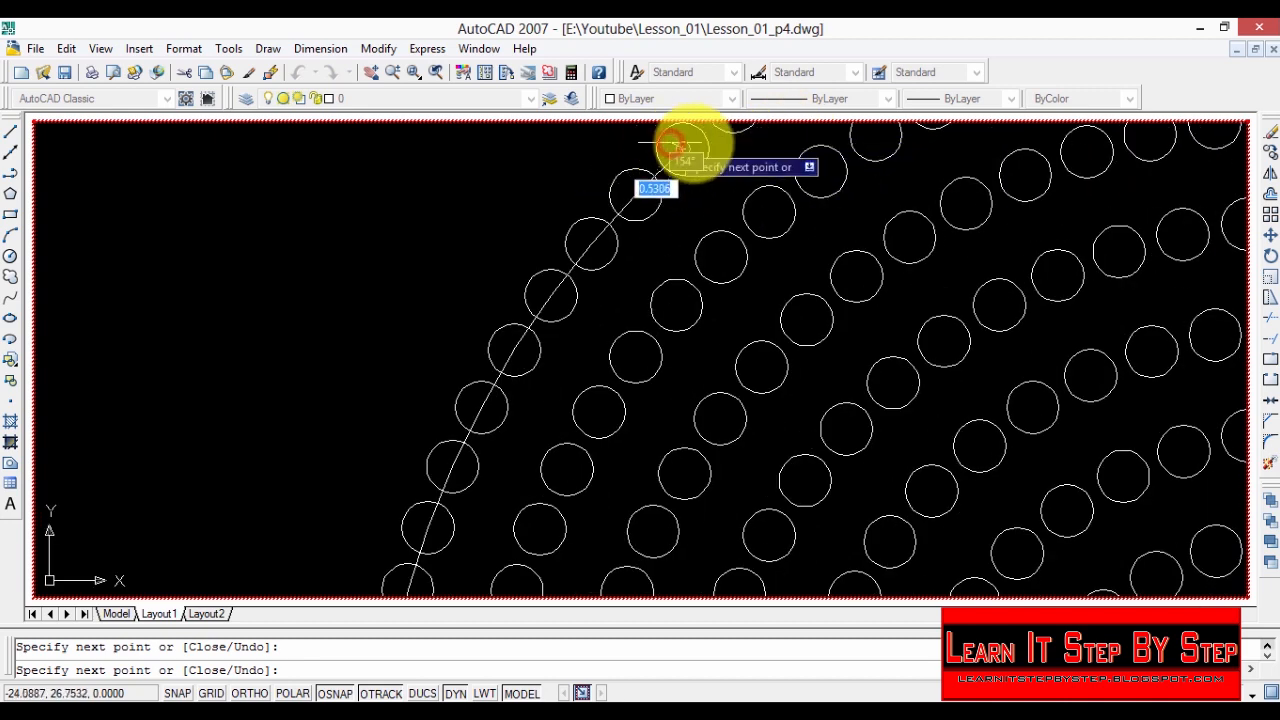
Step: Continue the line chain clockwise along the outer ring through the centers of the next five circles
scroll(740, 145, down, 4)
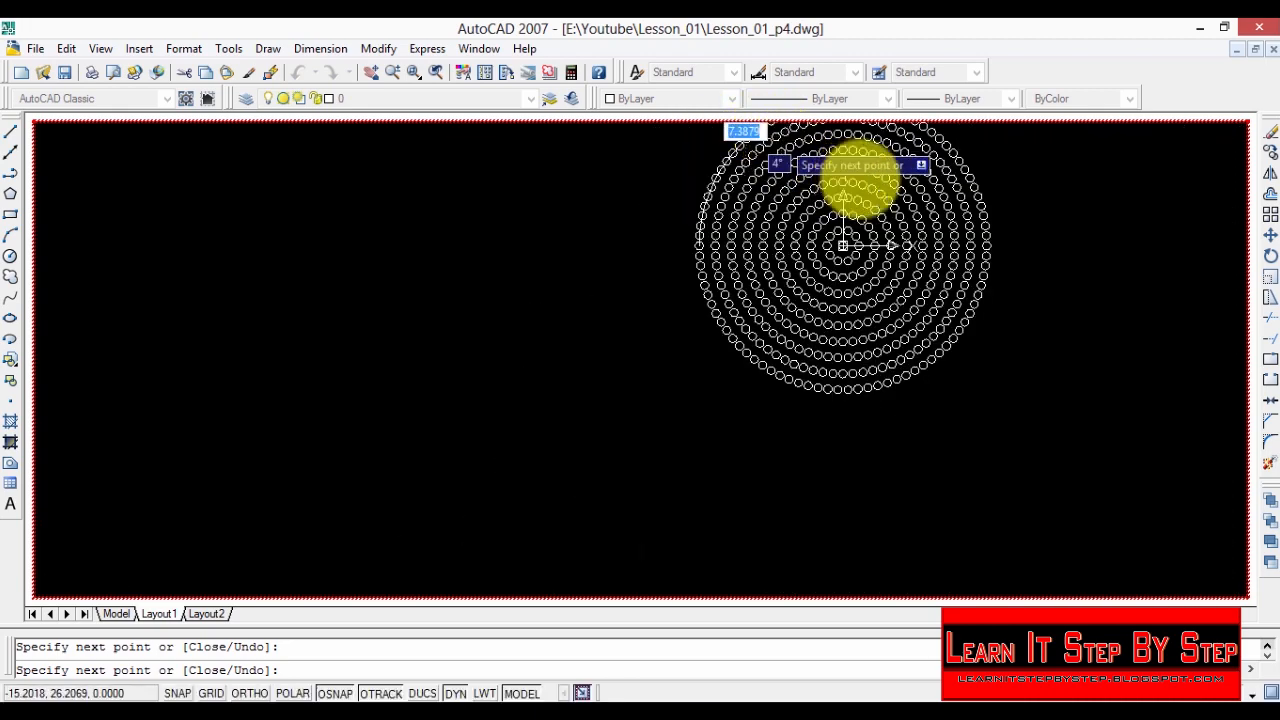
scroll(890, 175, up, 3)
scroll(786, 143, up, 1)
scroll(660, 150, down, 3)
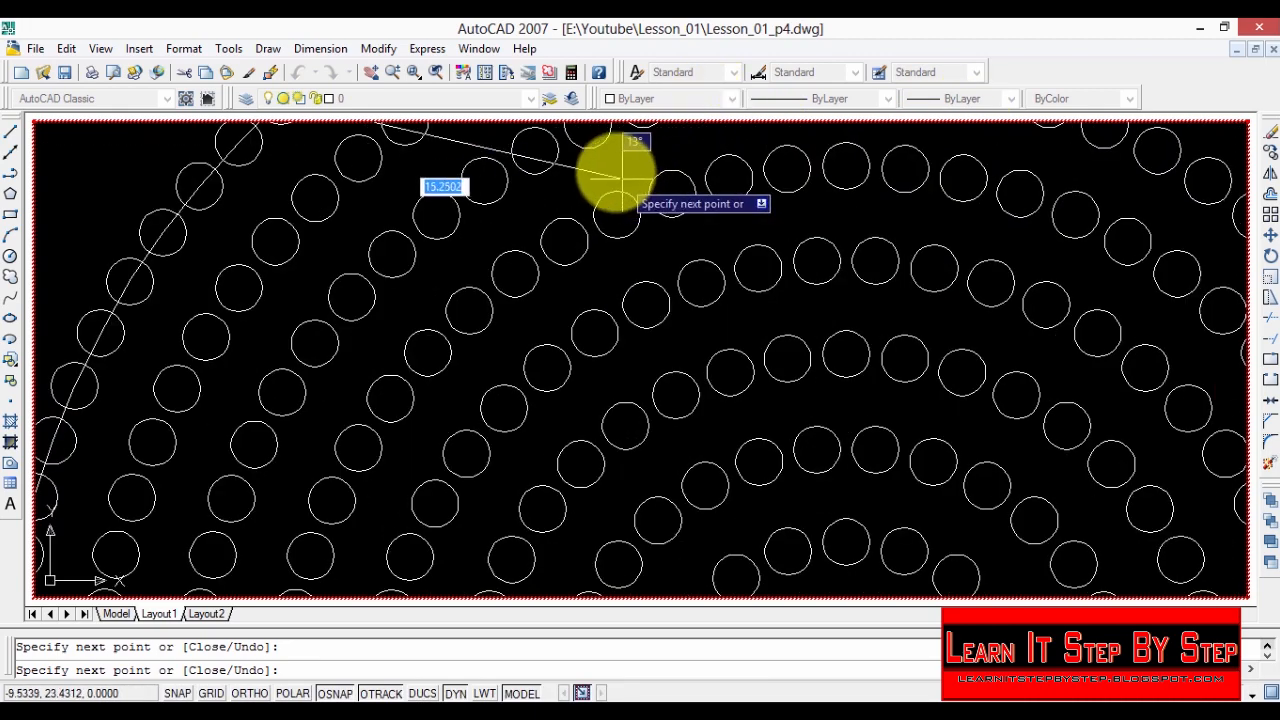
scroll(745, 125, up, 1)
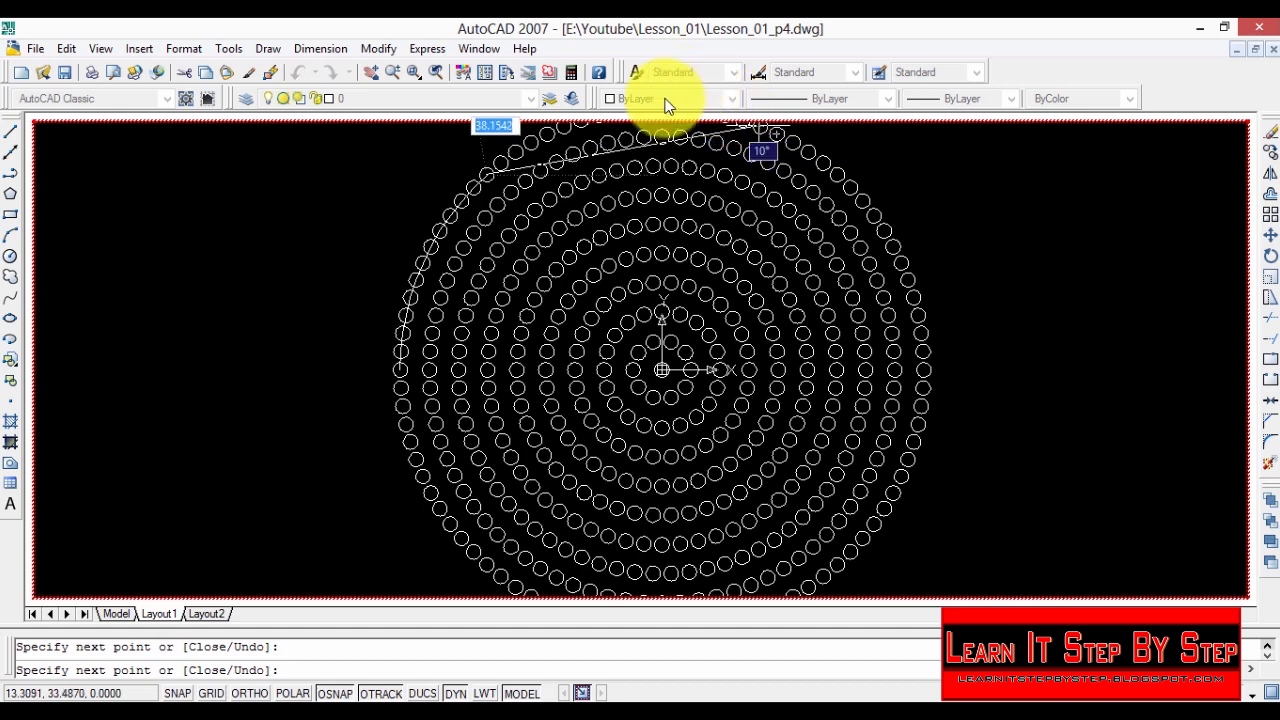
scroll(677, 191, down, 3)
scroll(677, 191, up, 3)
scroll(675, 165, down, 3)
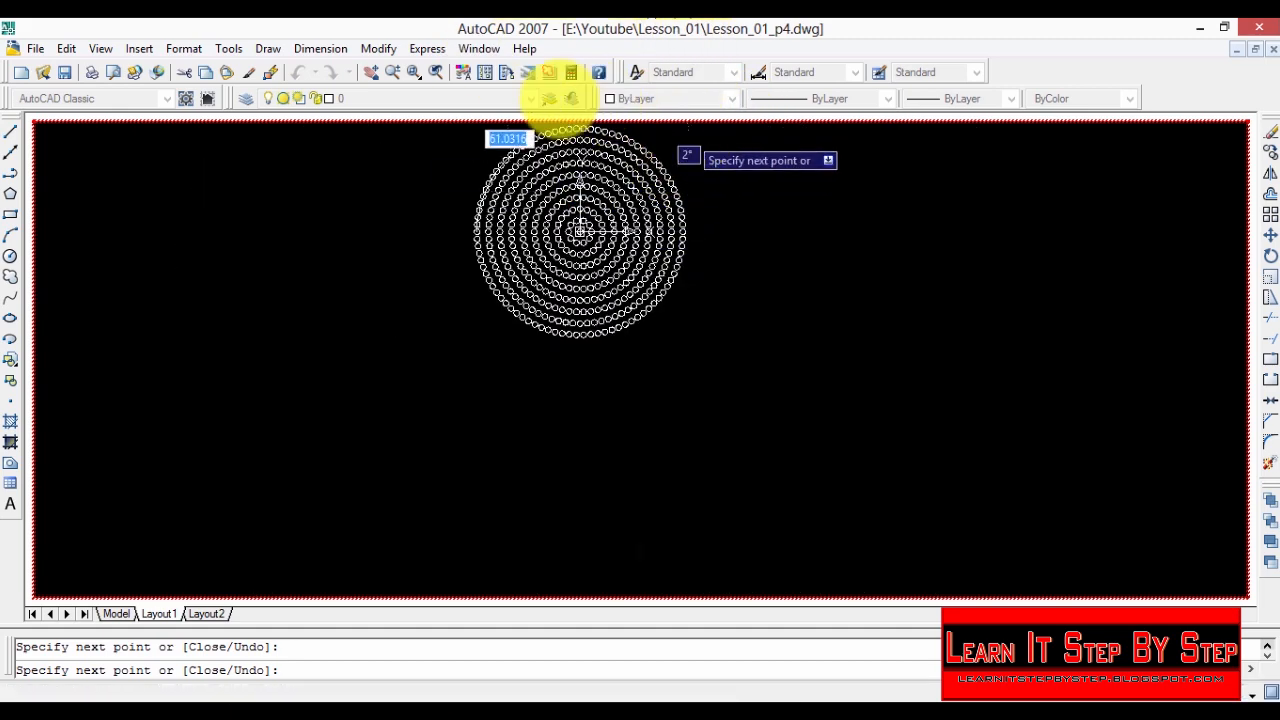
scroll(558, 104, up, 4)
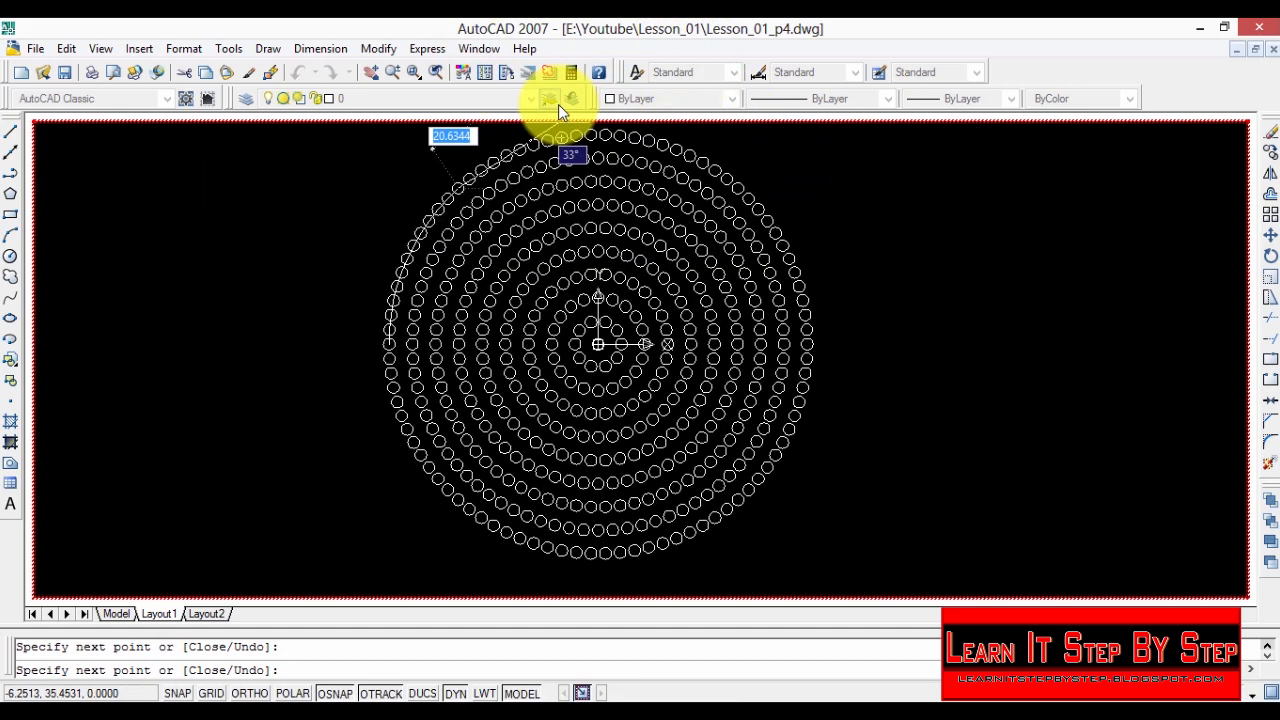
scroll(357, 240, up, 2)
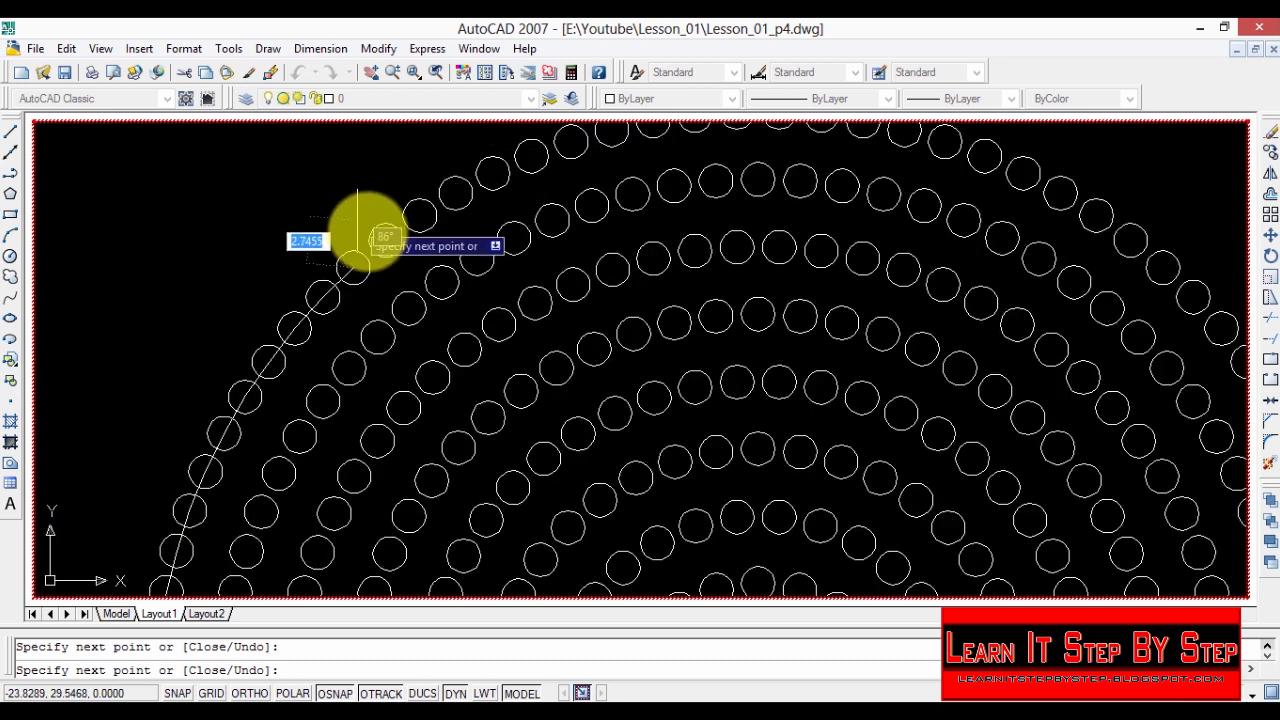
click(420, 220)
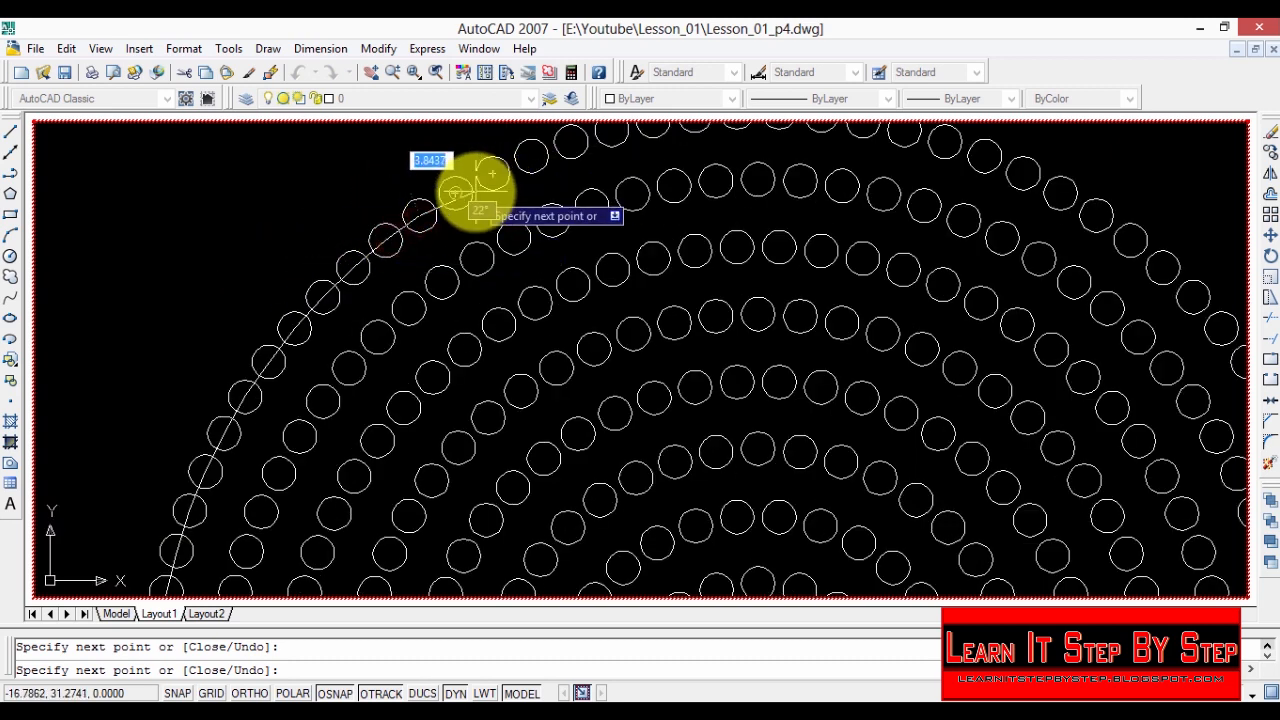
click(456, 191)
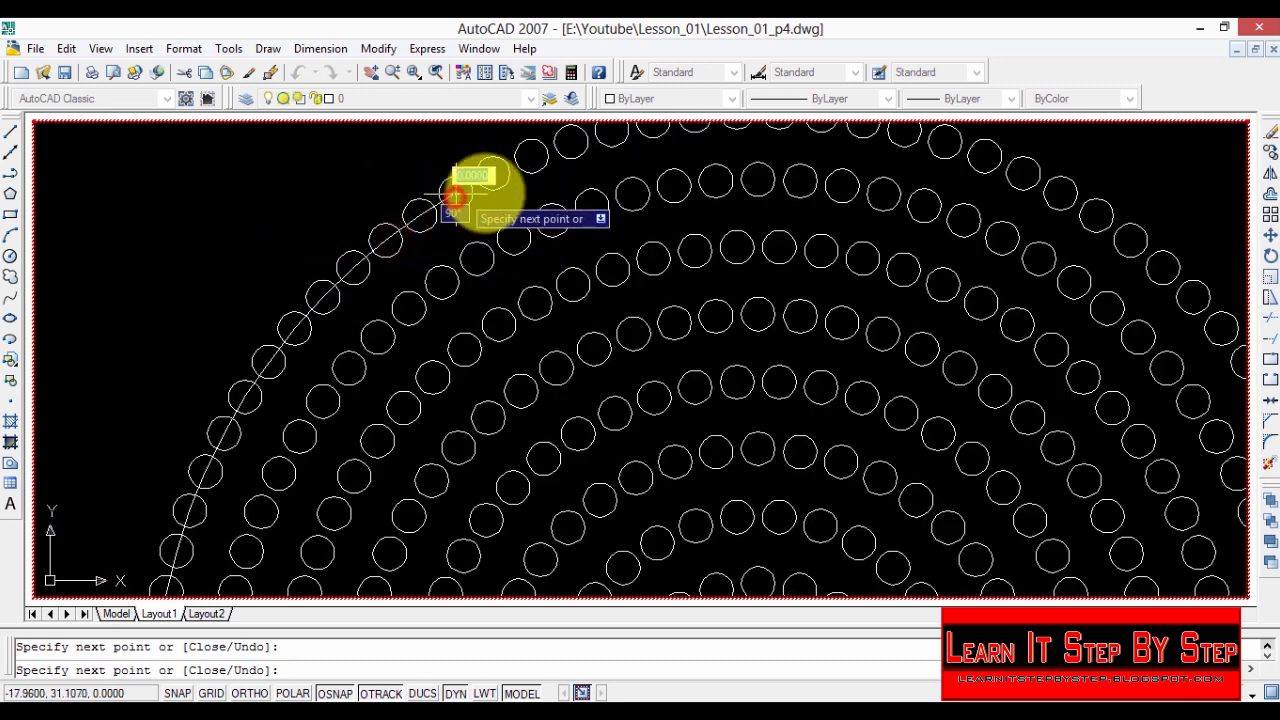
click(490, 175)
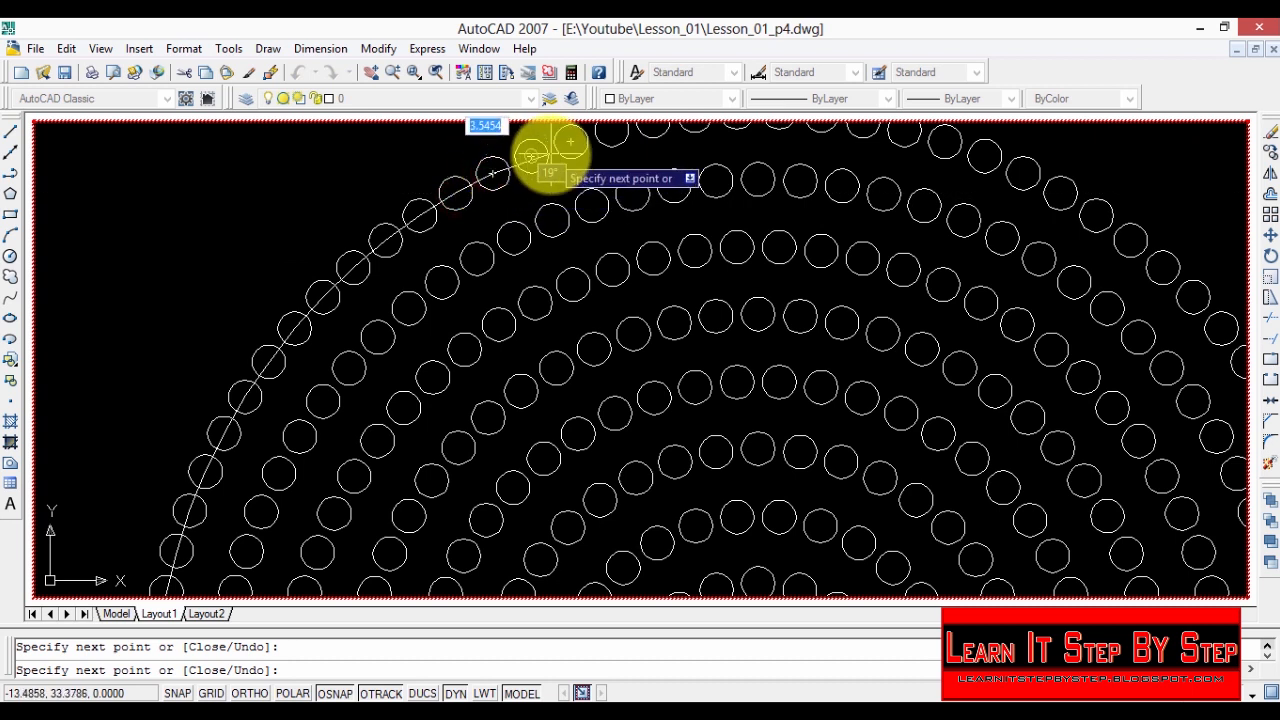
click(529, 155)
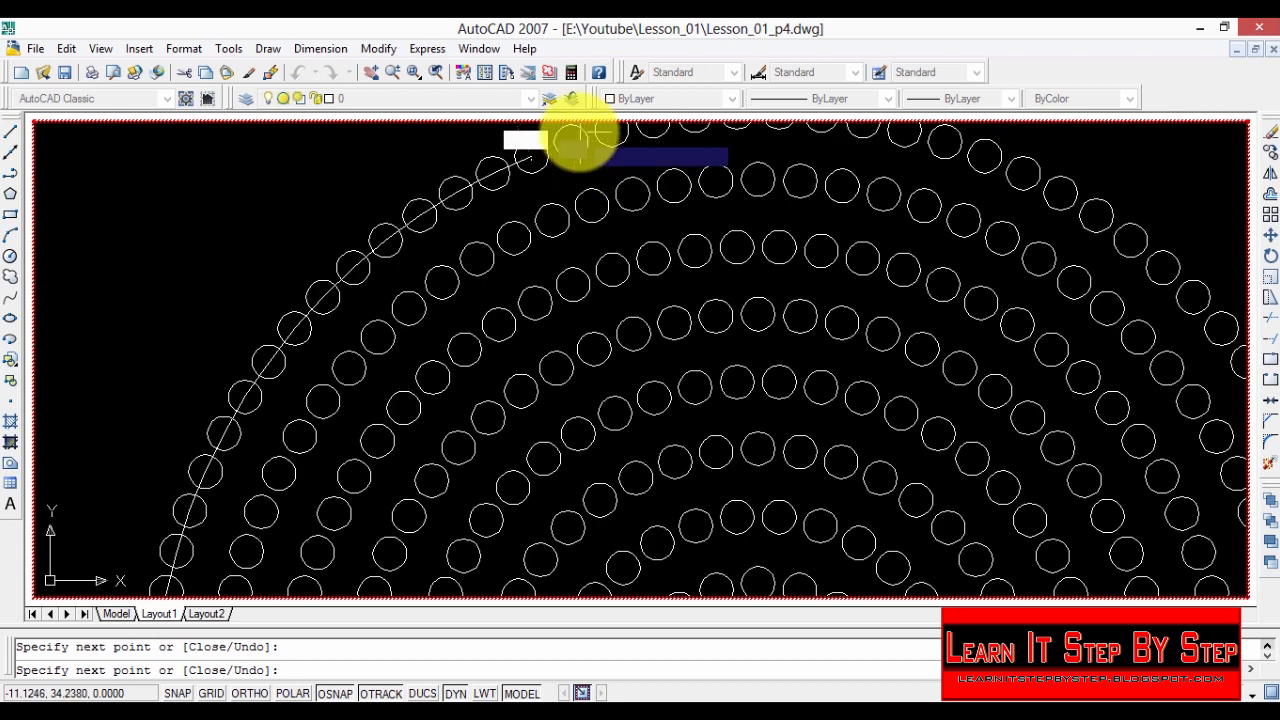
Step: Extend the line chain through the centers of two more outer-ring circles
scroll(600, 140, down, 5)
scroll(572, 125, up, 2)
scroll(466, 157, up, 5)
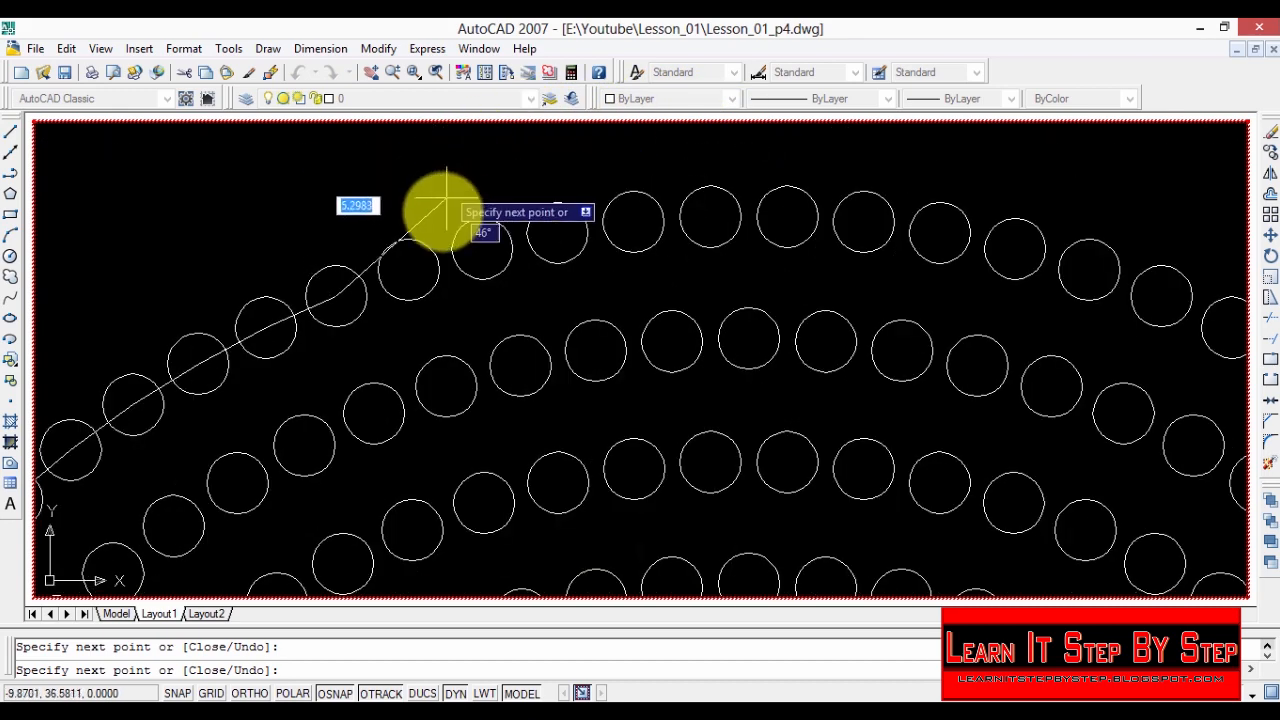
click(403, 249)
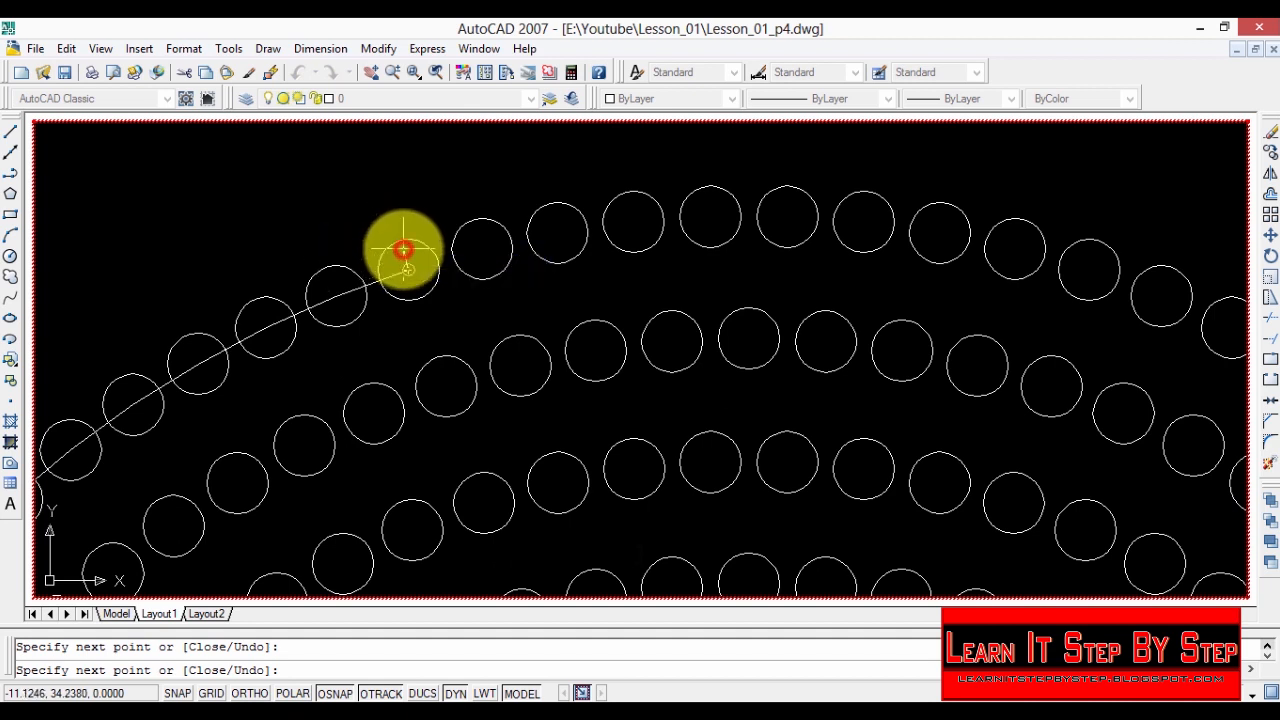
click(512, 228)
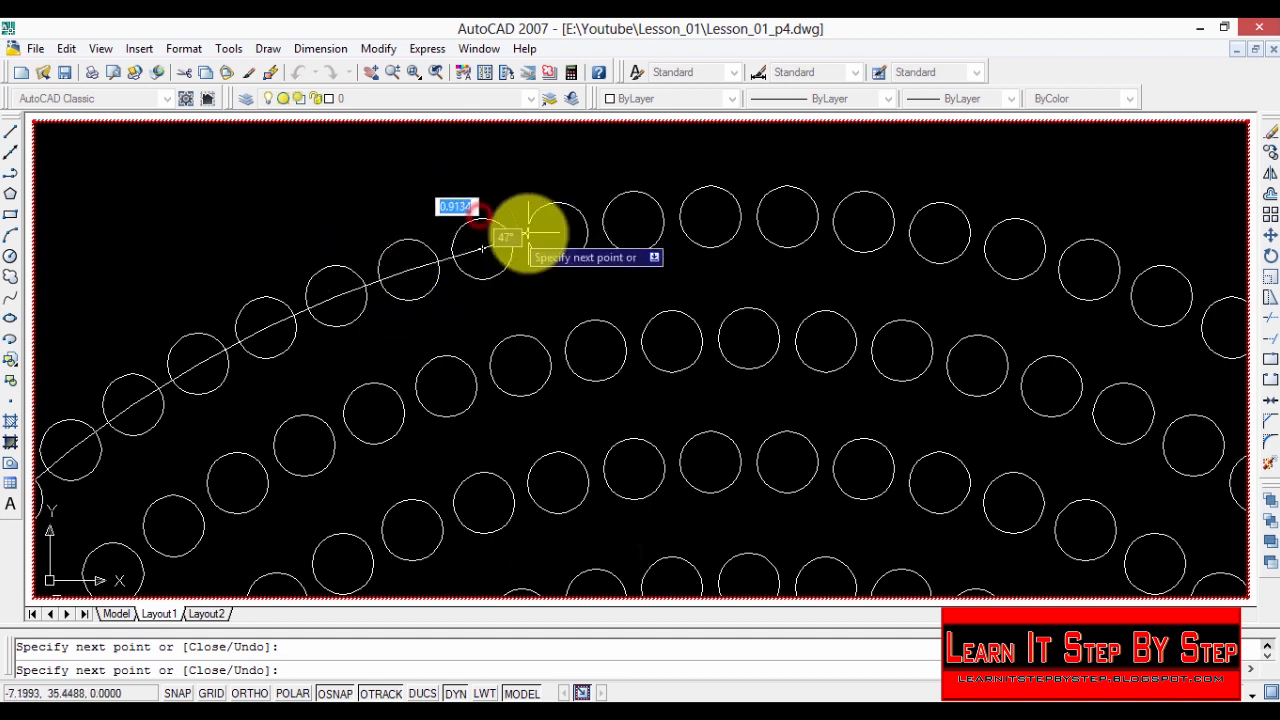
Step: Try to continue the chain with four more points along the ring, placing three of them above the circles instead of on centers
click(548, 170)
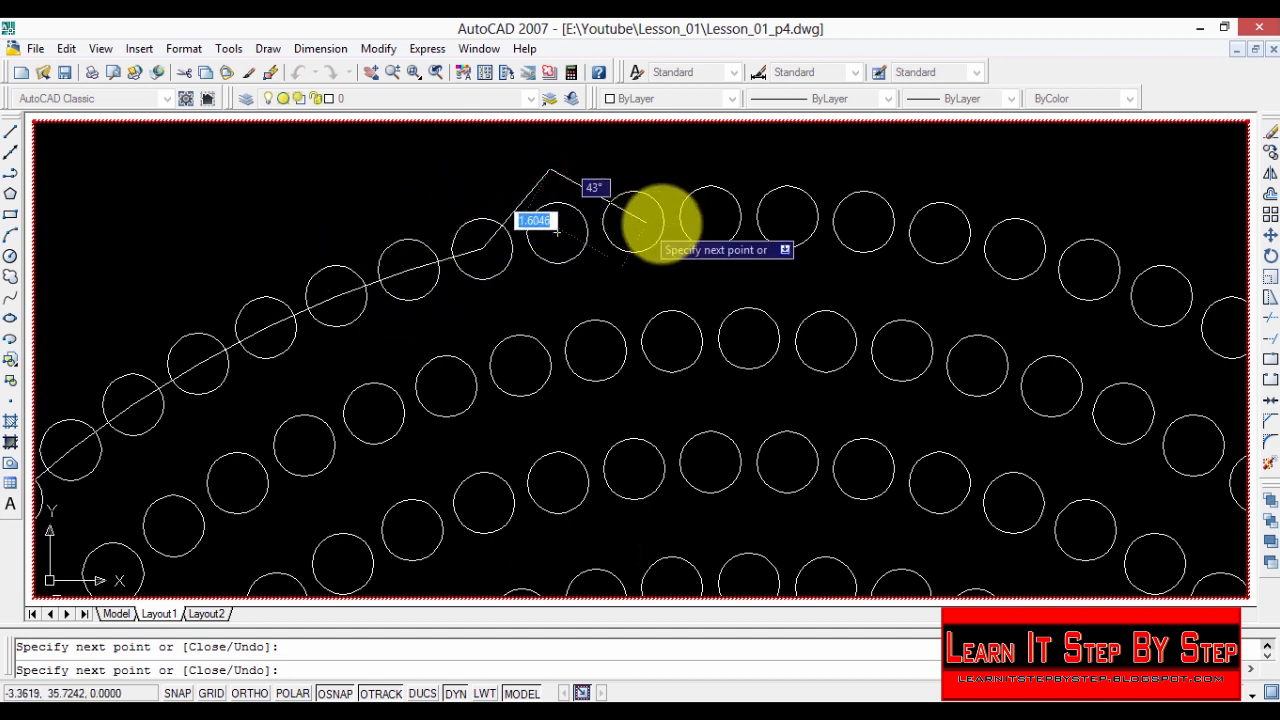
click(634, 193)
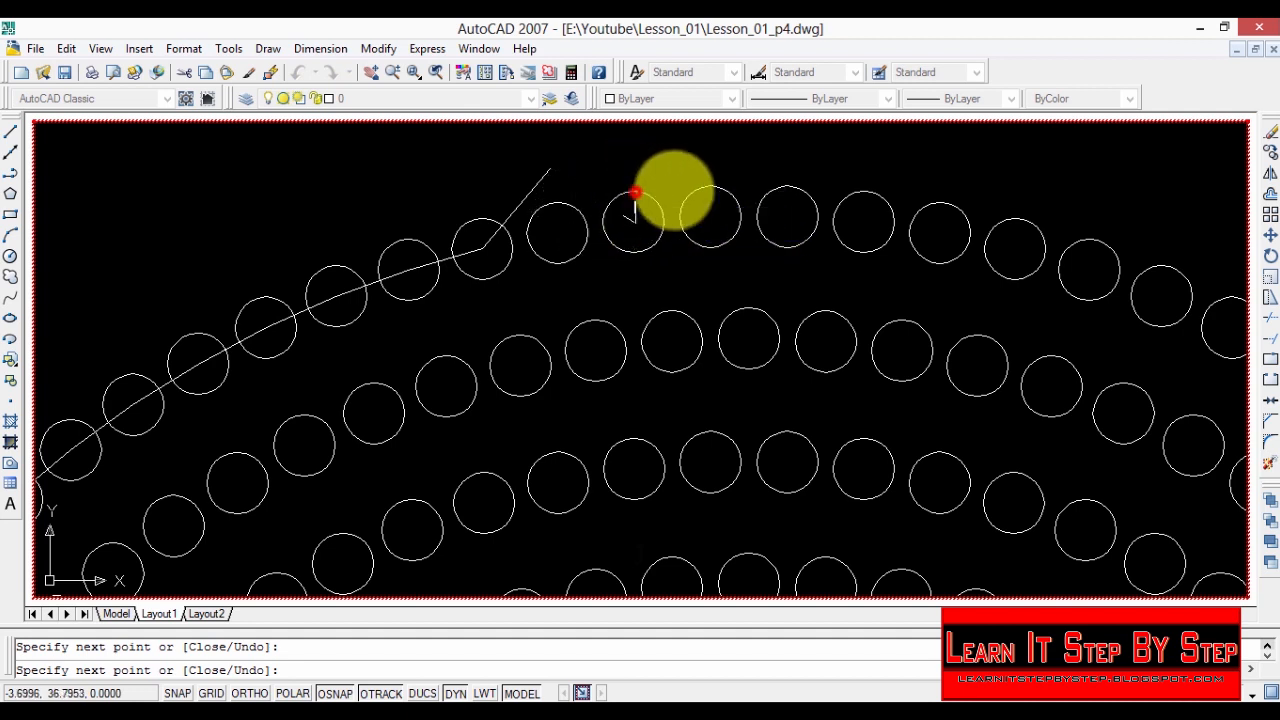
click(711, 155)
click(788, 175)
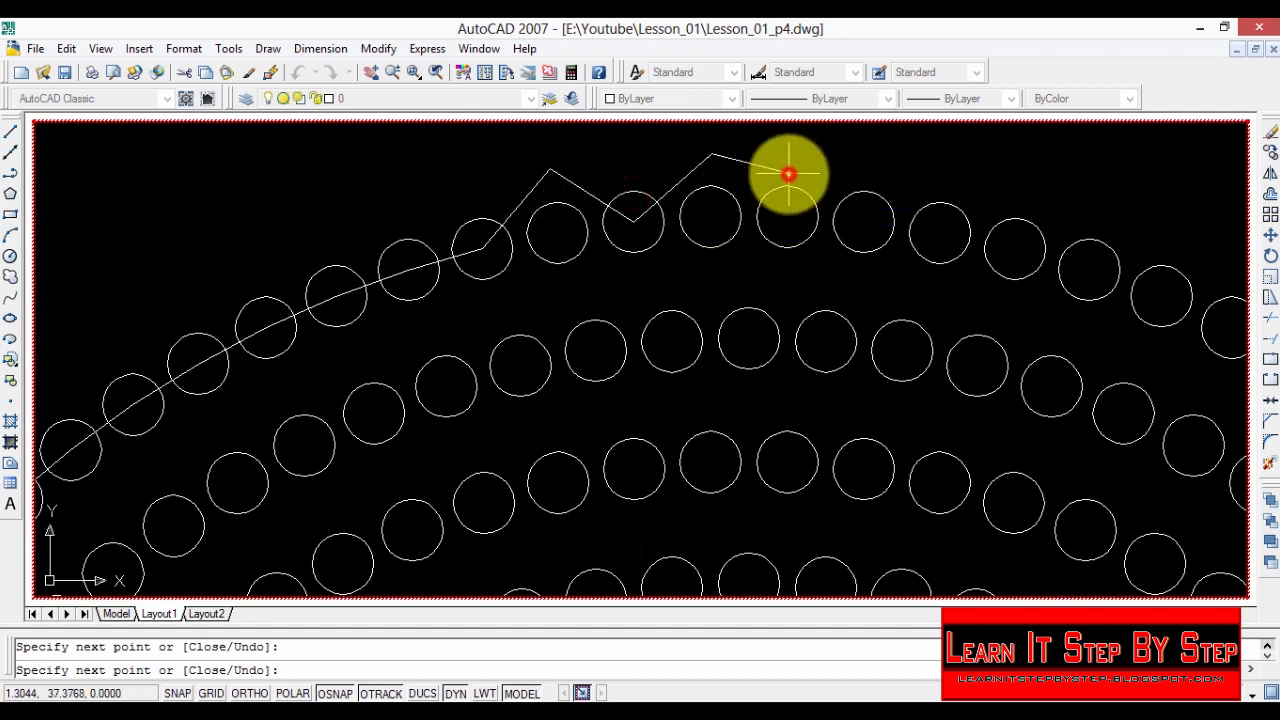
Step: Undo the last four line points one by one within the Line command, back to the last correct circle center
right_click(789, 173)
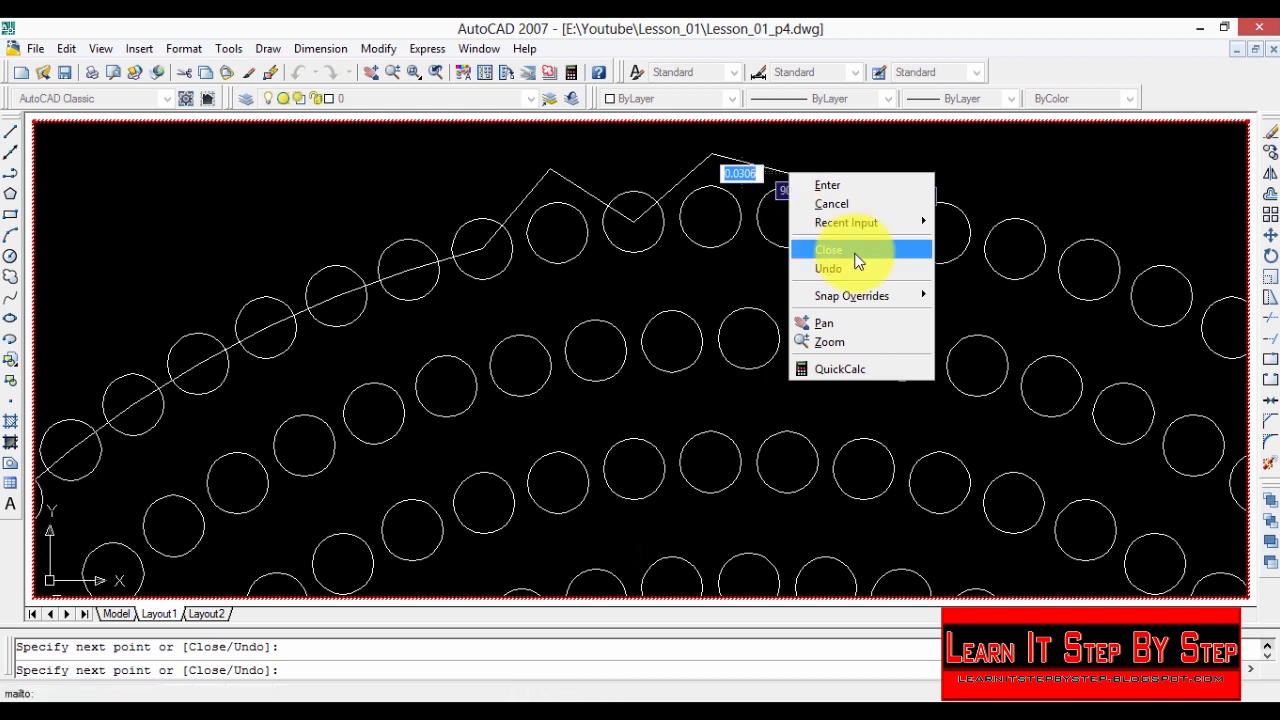
click(843, 267)
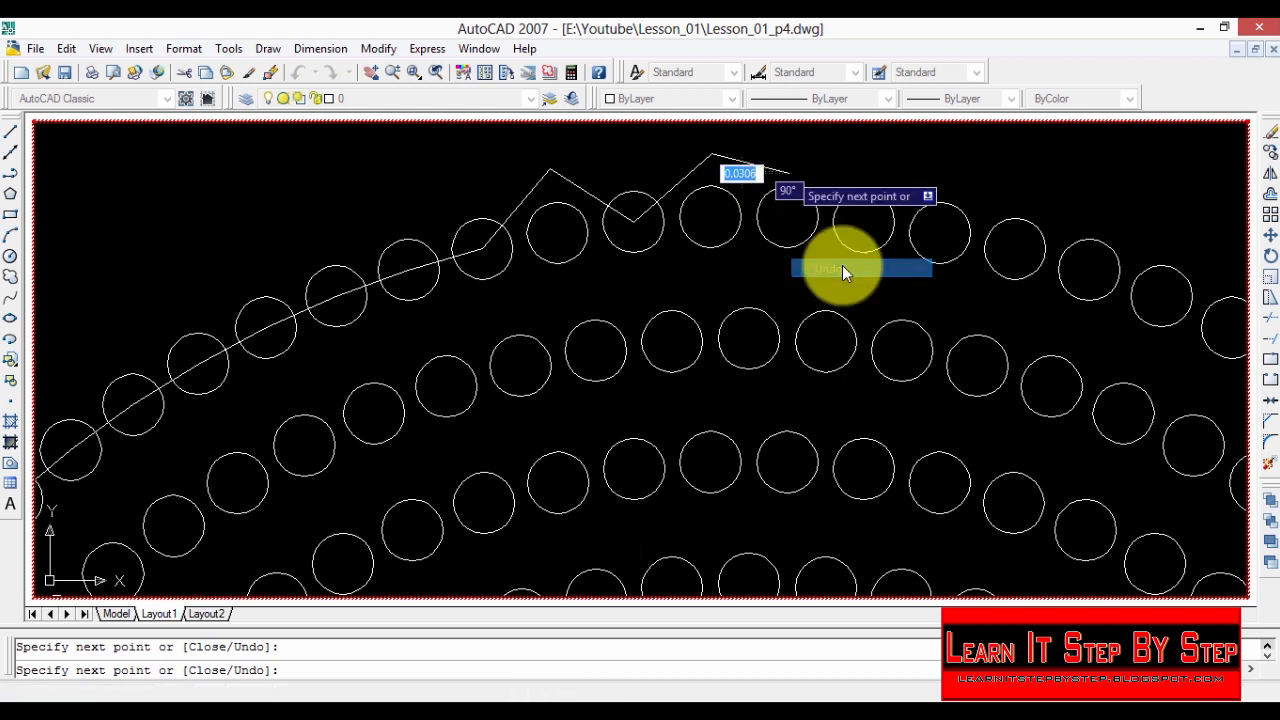
right_click(713, 163)
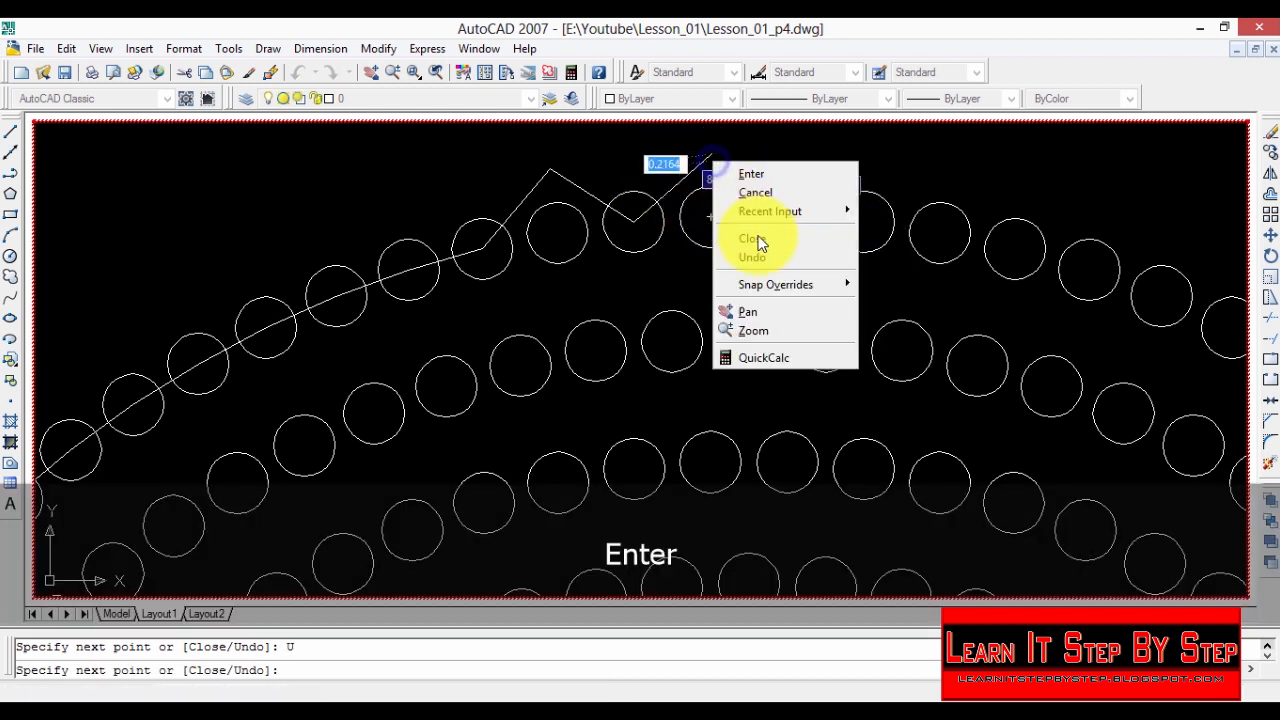
click(765, 262)
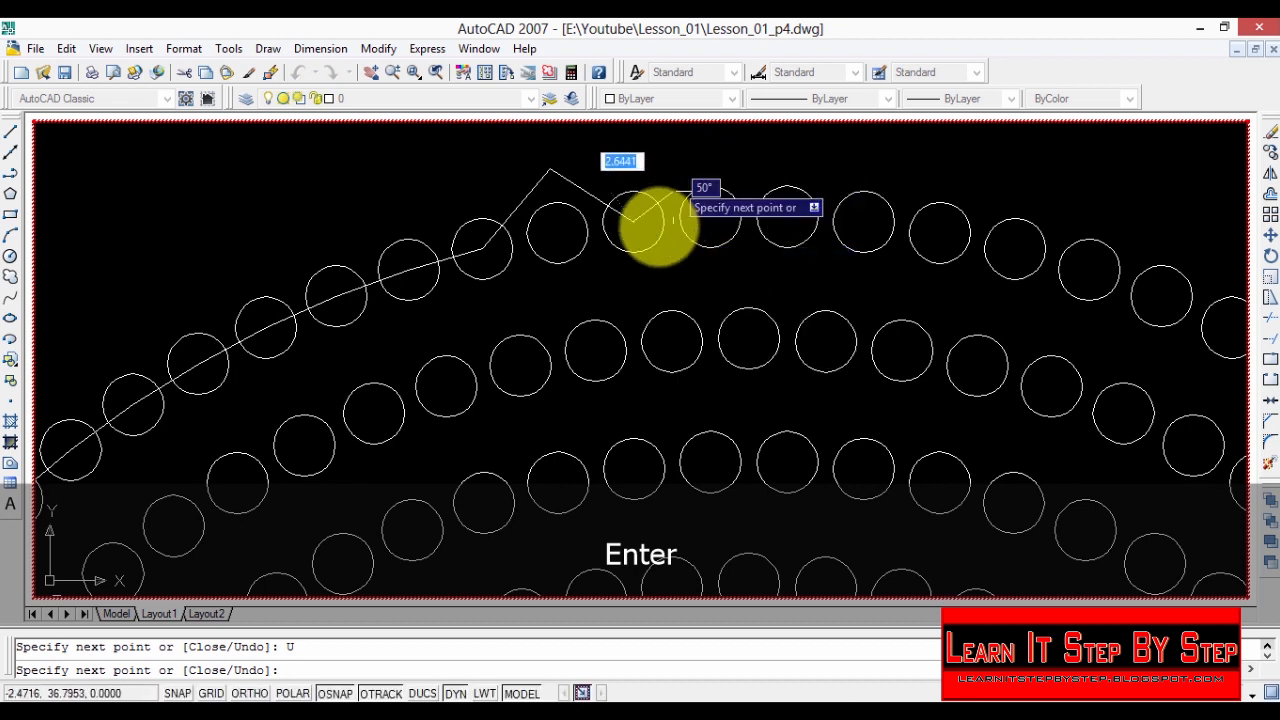
right_click(691, 154)
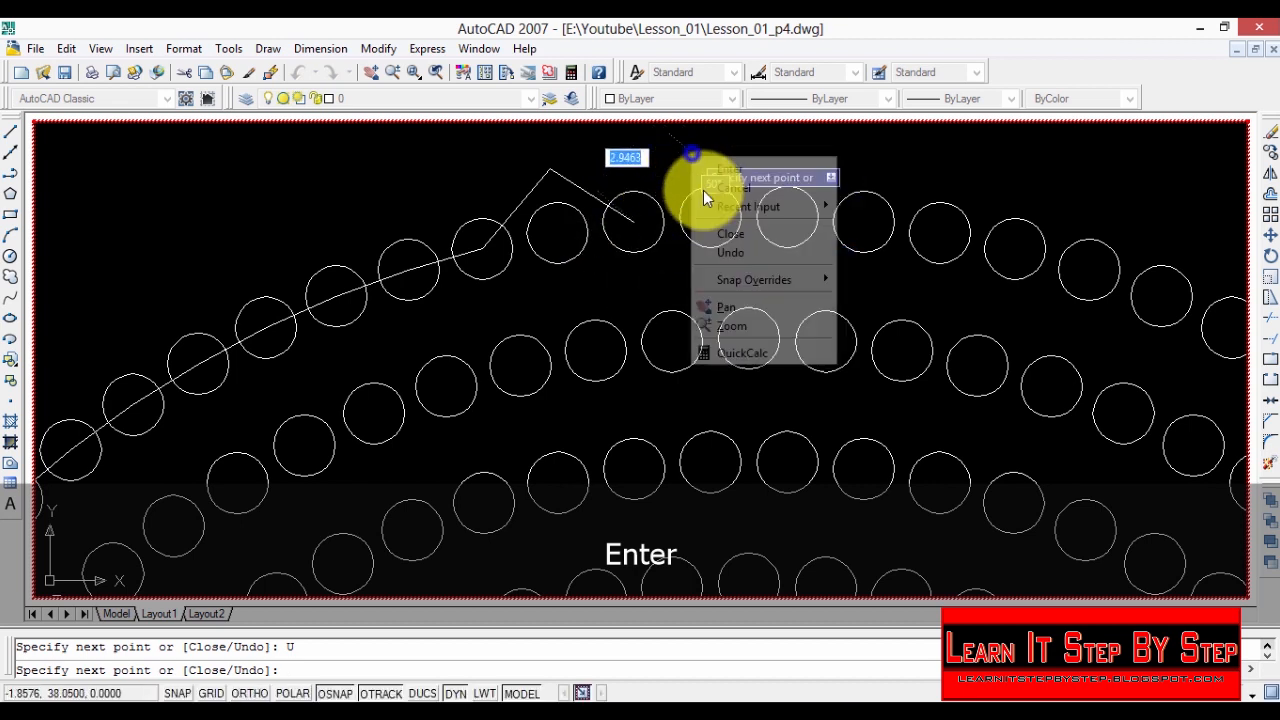
click(753, 258)
right_click(567, 162)
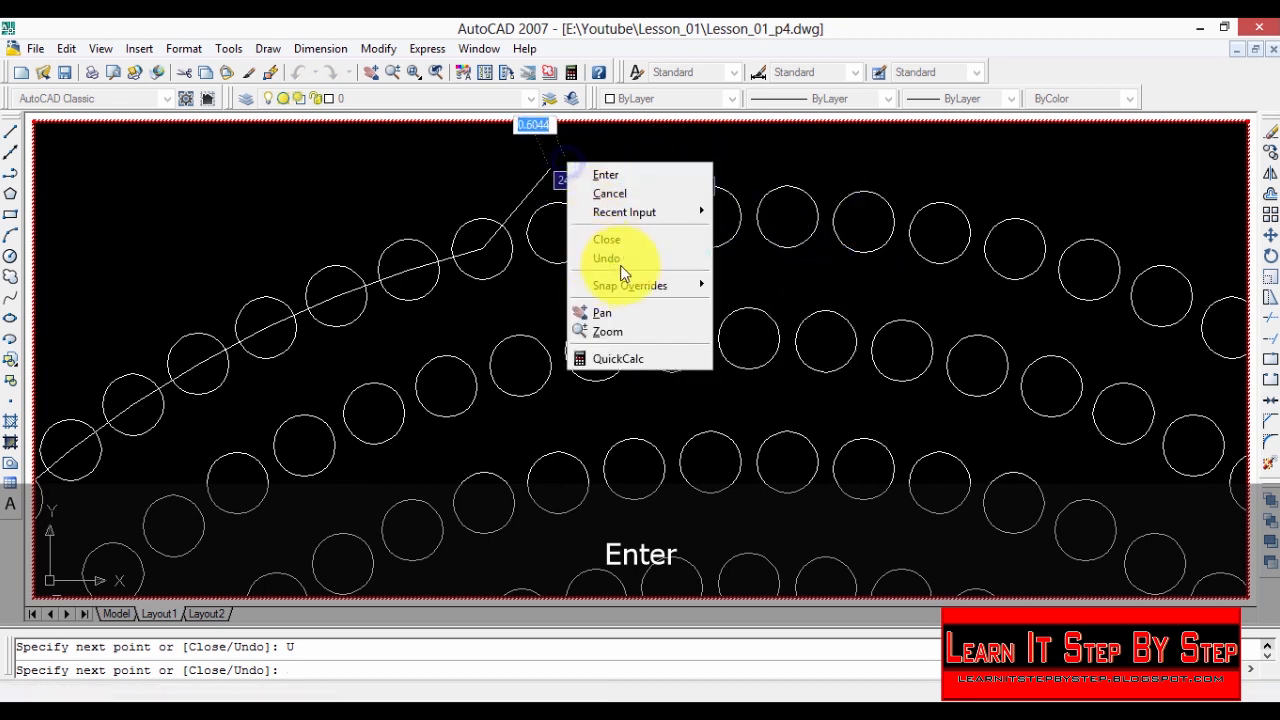
click(621, 262)
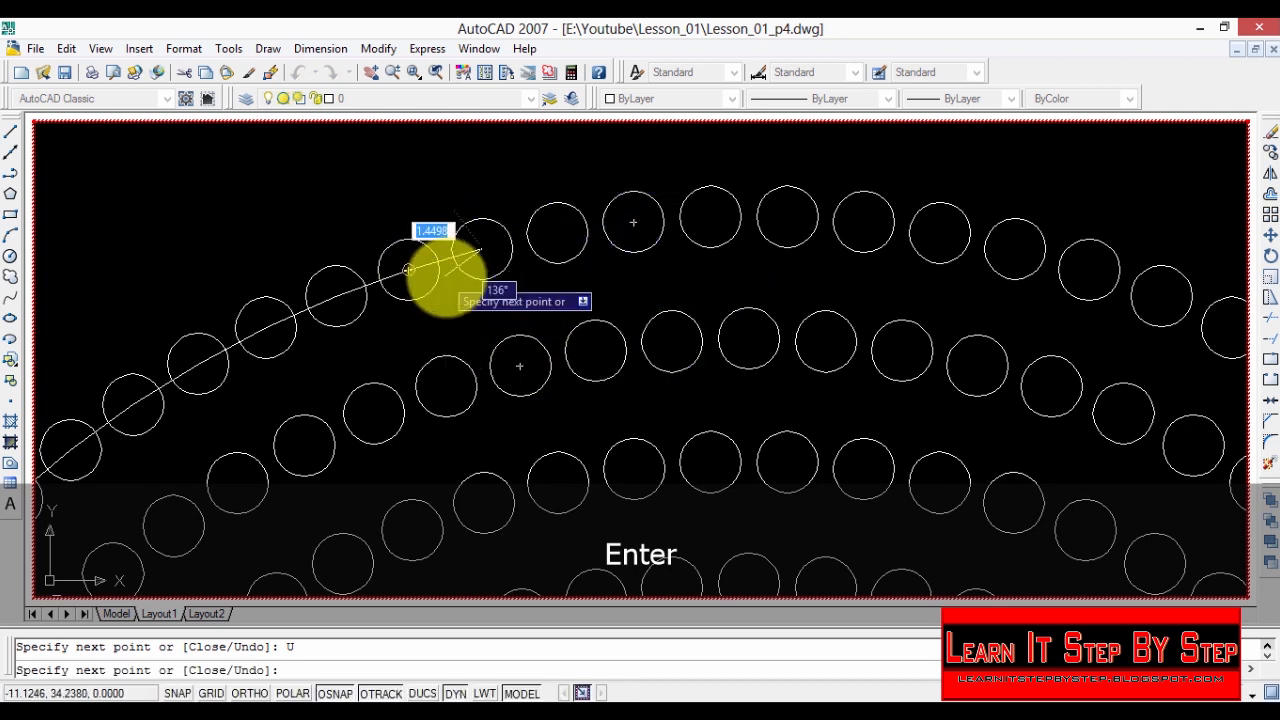
click(560, 243)
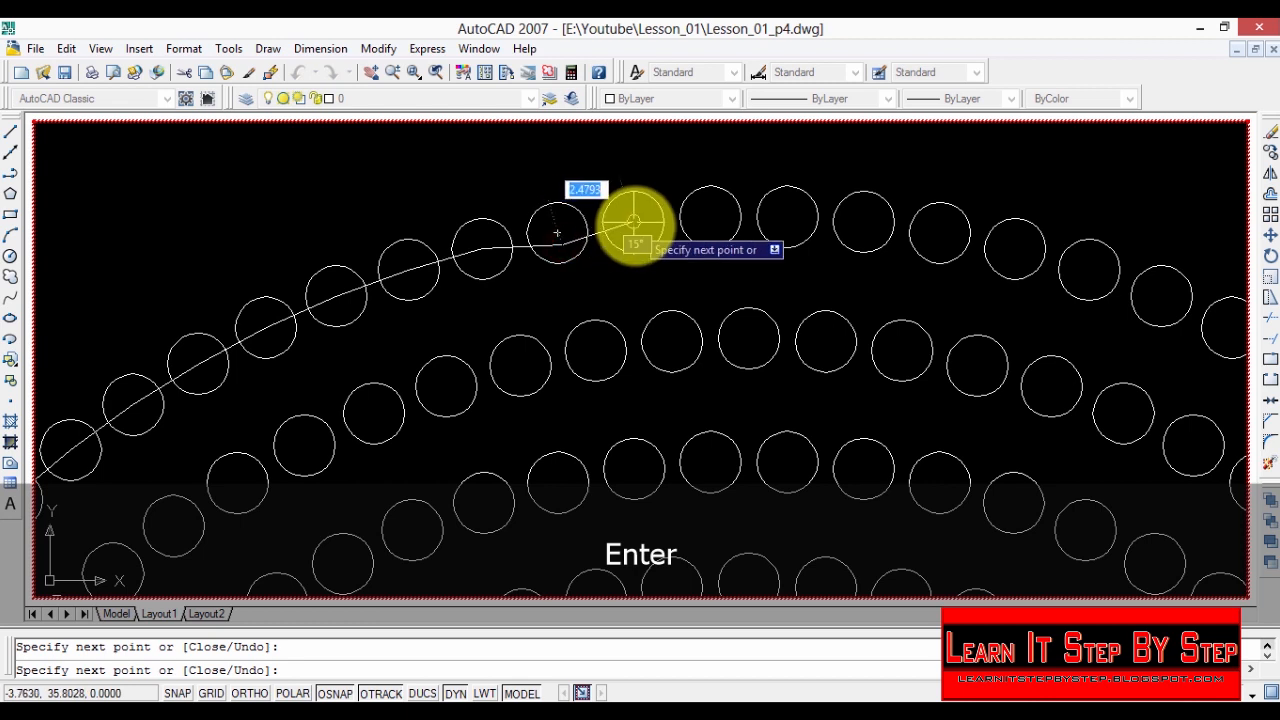
right_click(563, 248)
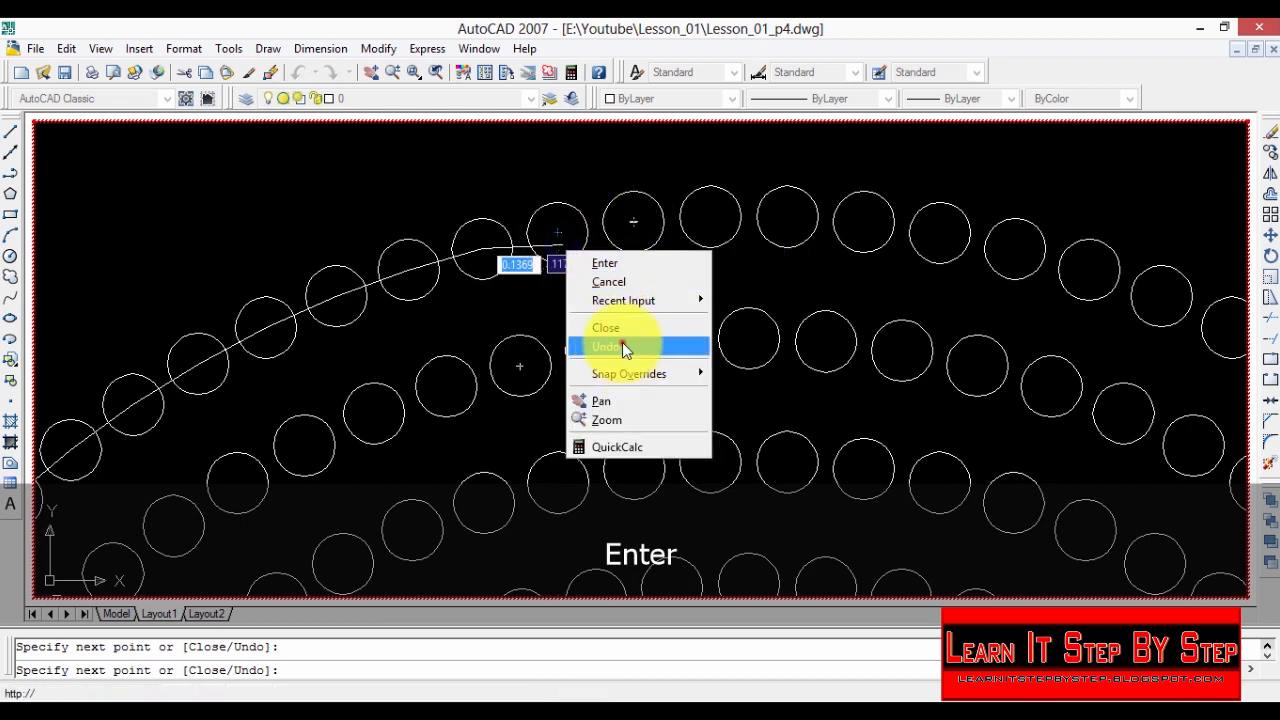
click(622, 346)
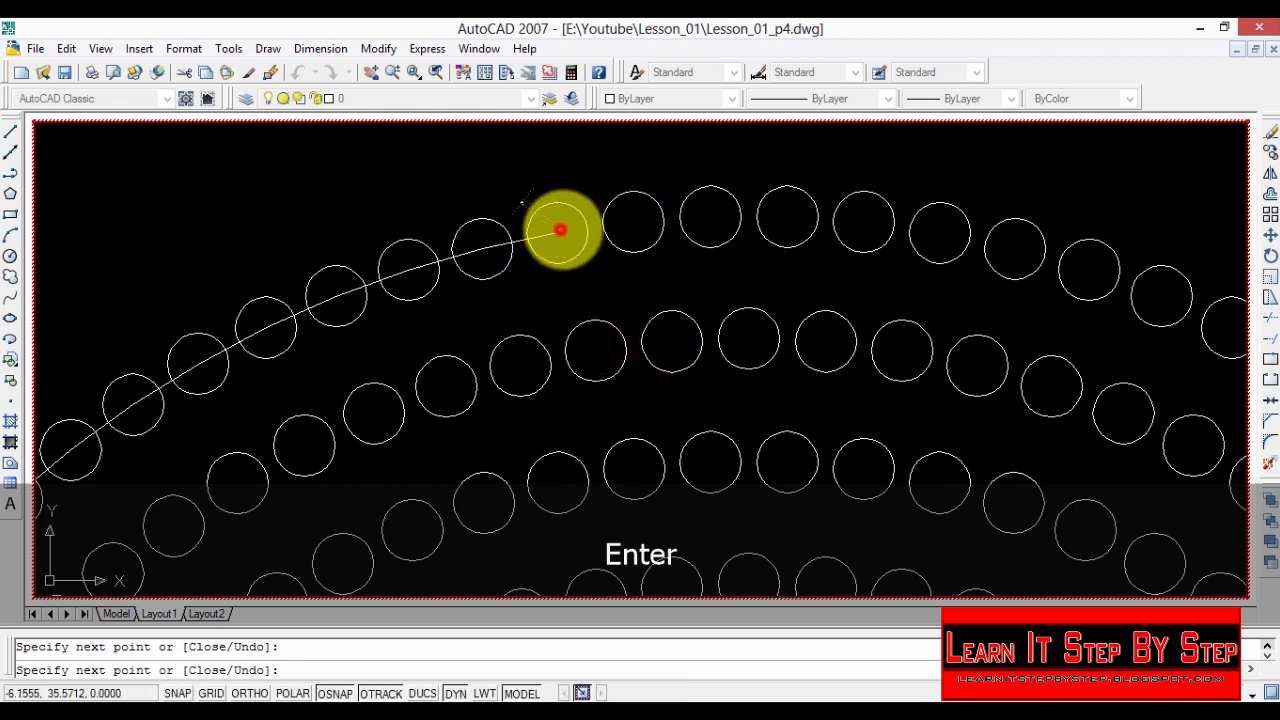
Step: Extend the line chain into the next two outer-ring circles and close it back to its starting point
click(560, 230)
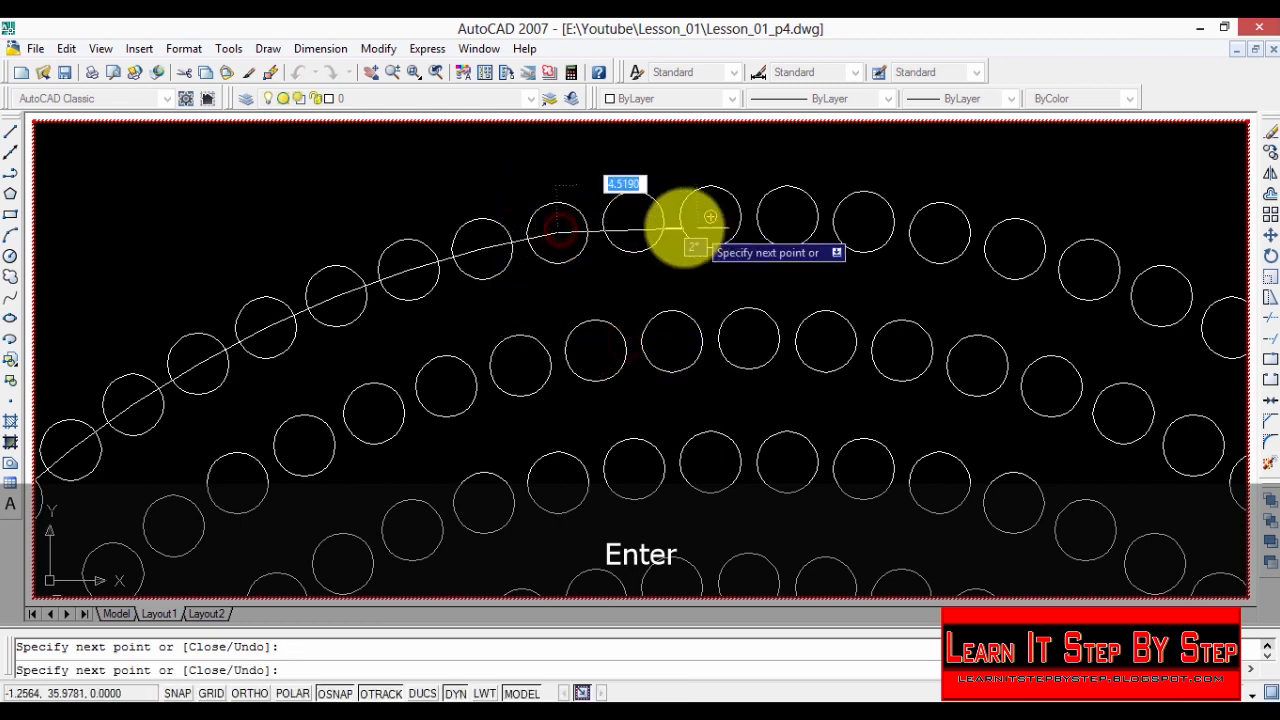
right_click(641, 239)
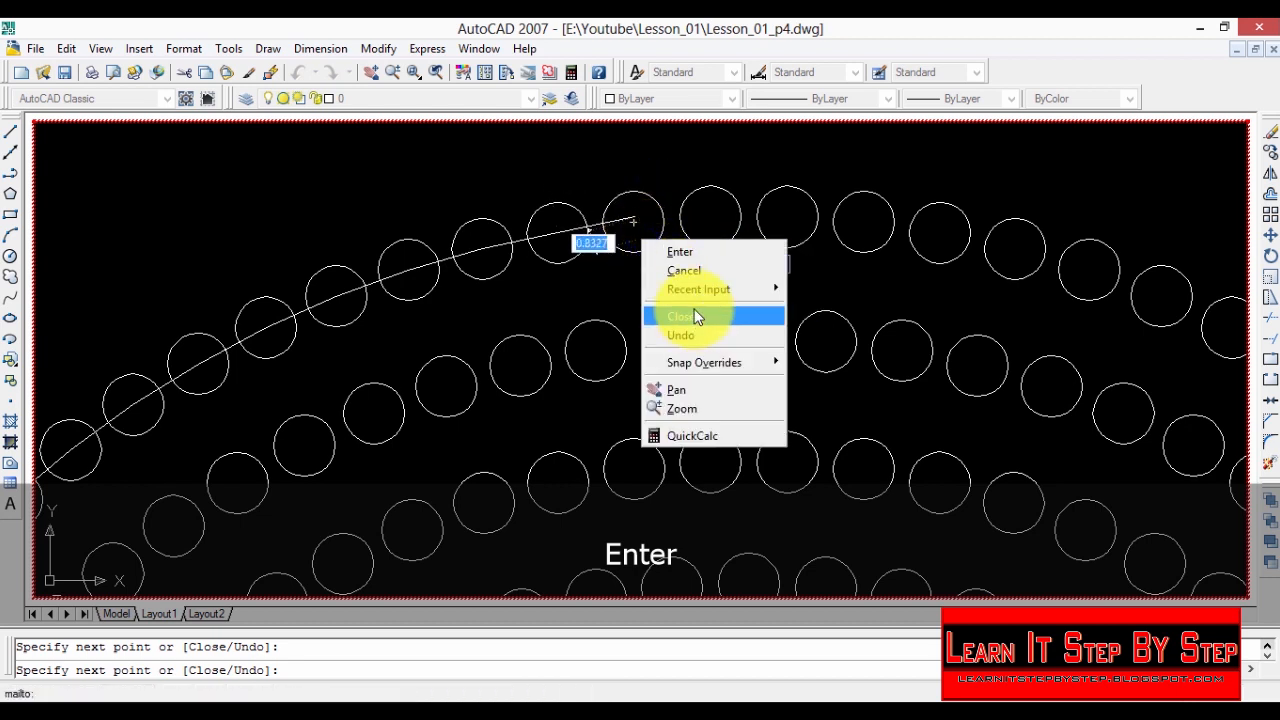
click(694, 316)
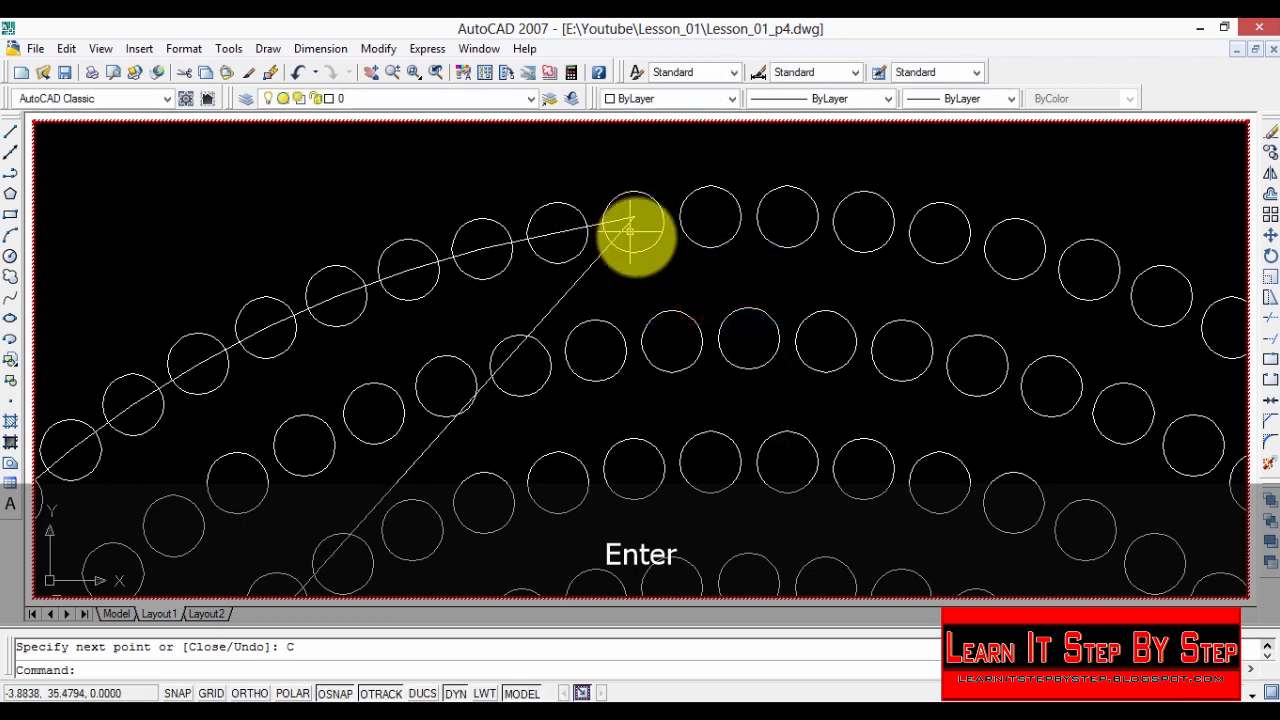
Step: Erase the closing line and the last chain segment that ends off-center in its circle
key(Delete)
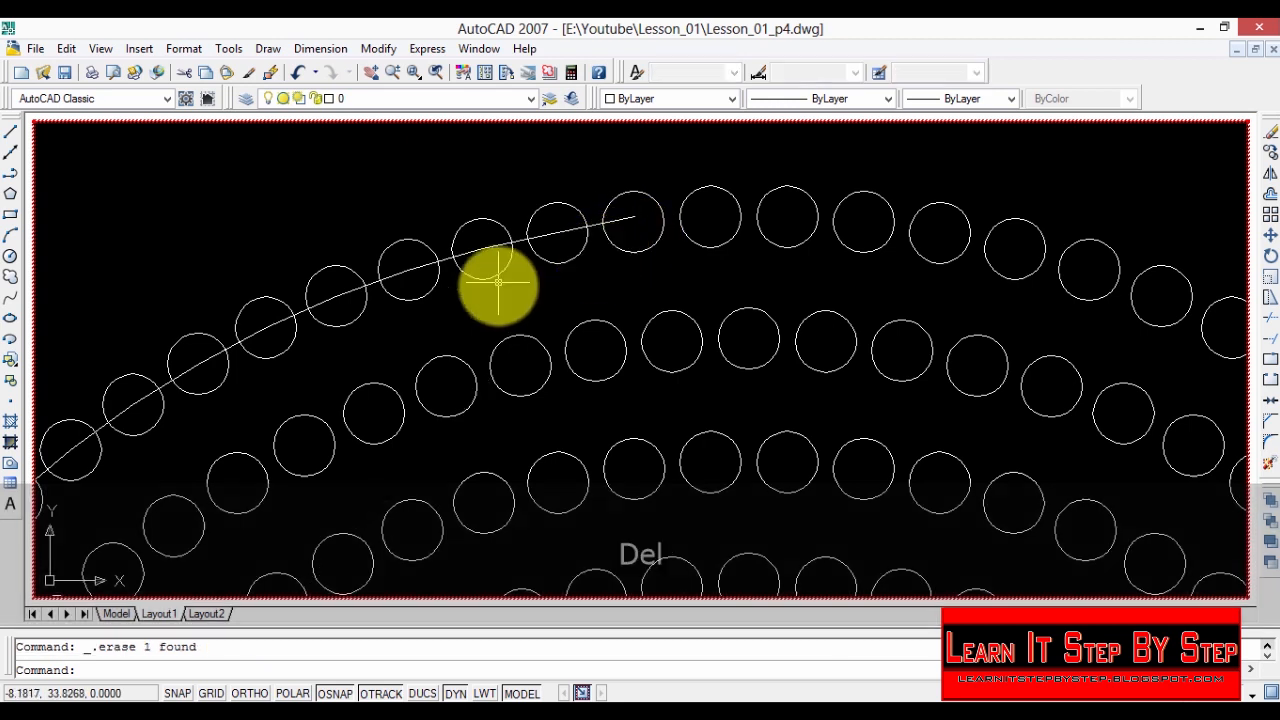
click(8, 133)
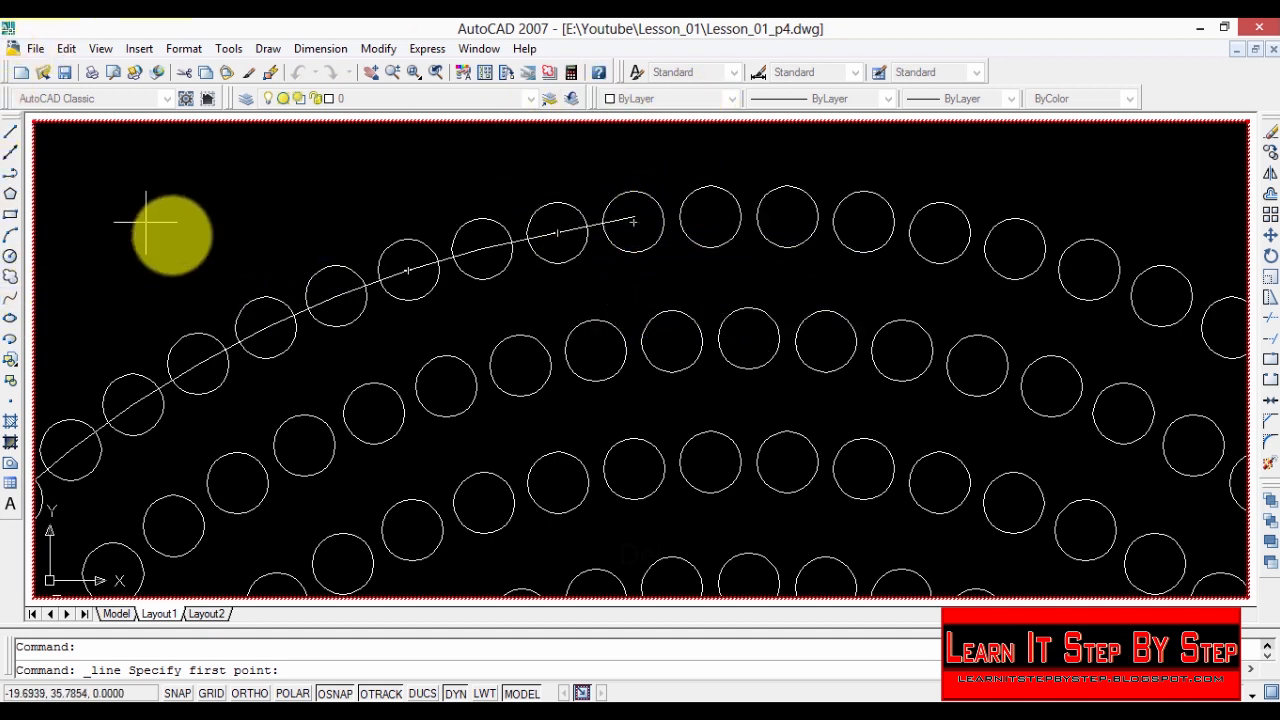
key(Escape)
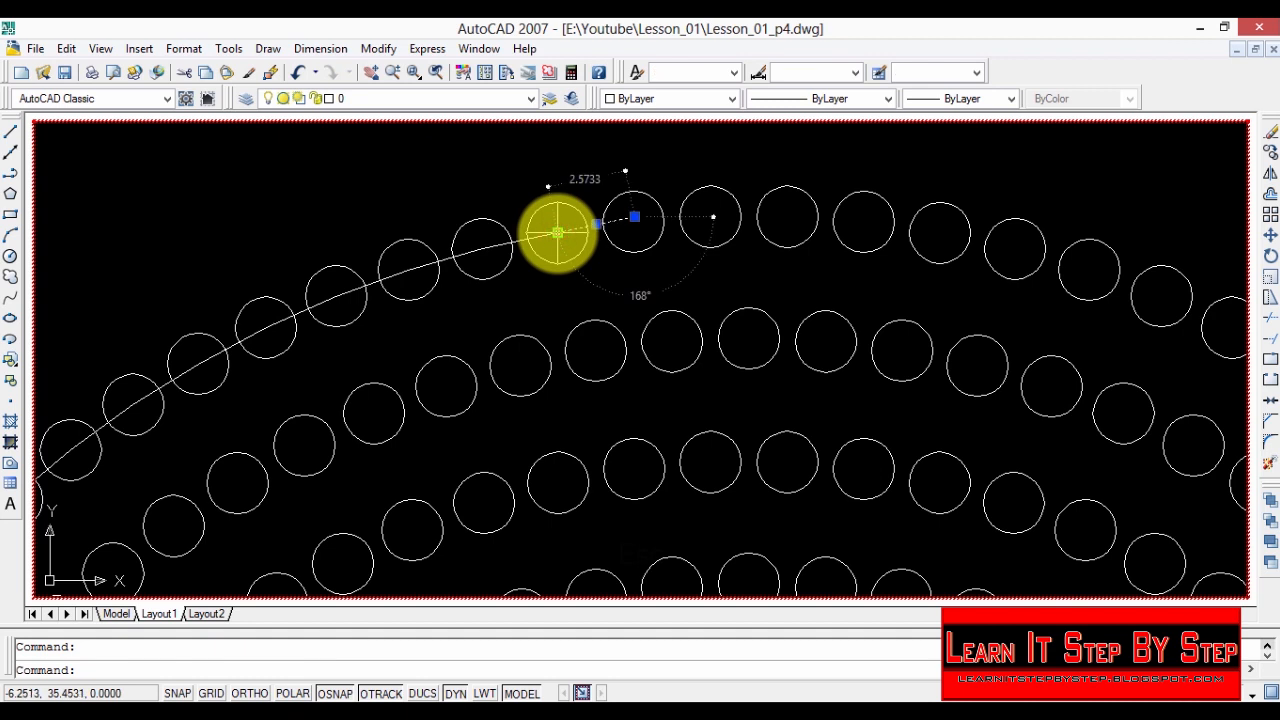
key(Delete)
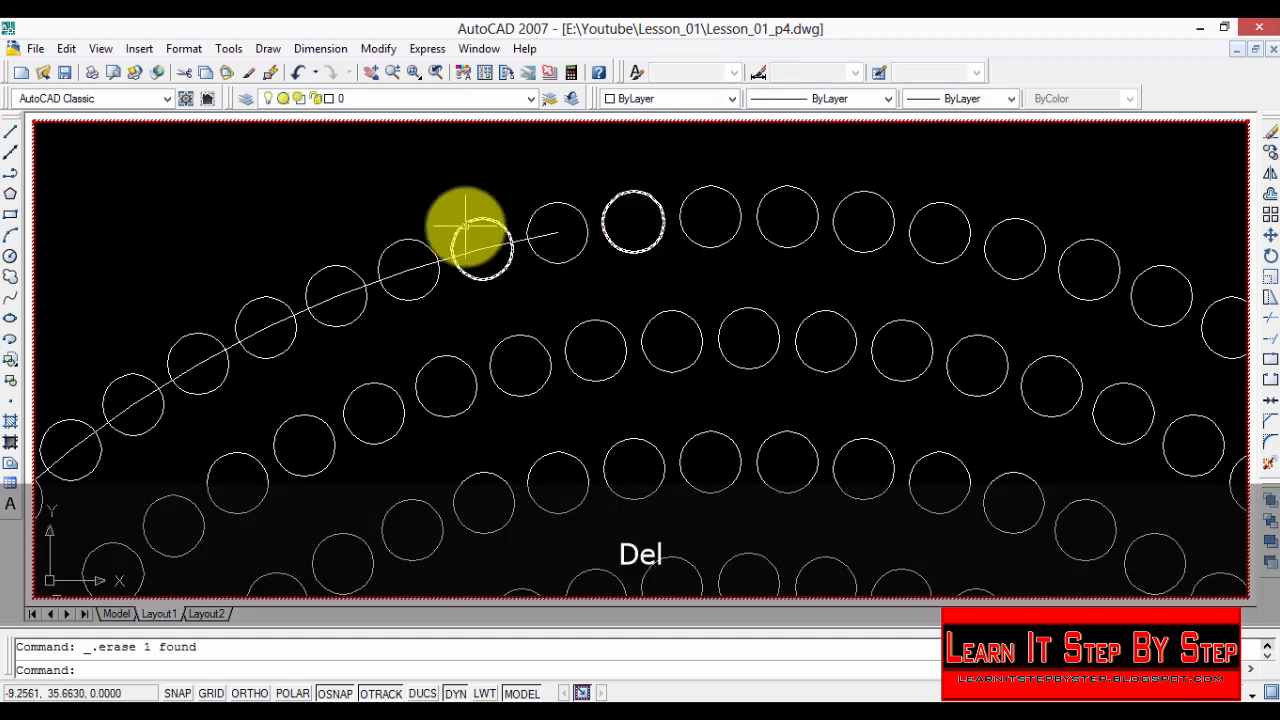
Step: Start a new line at the open end of the chain and connect it through the next three outer-ring circle centers at the top
click(10, 133)
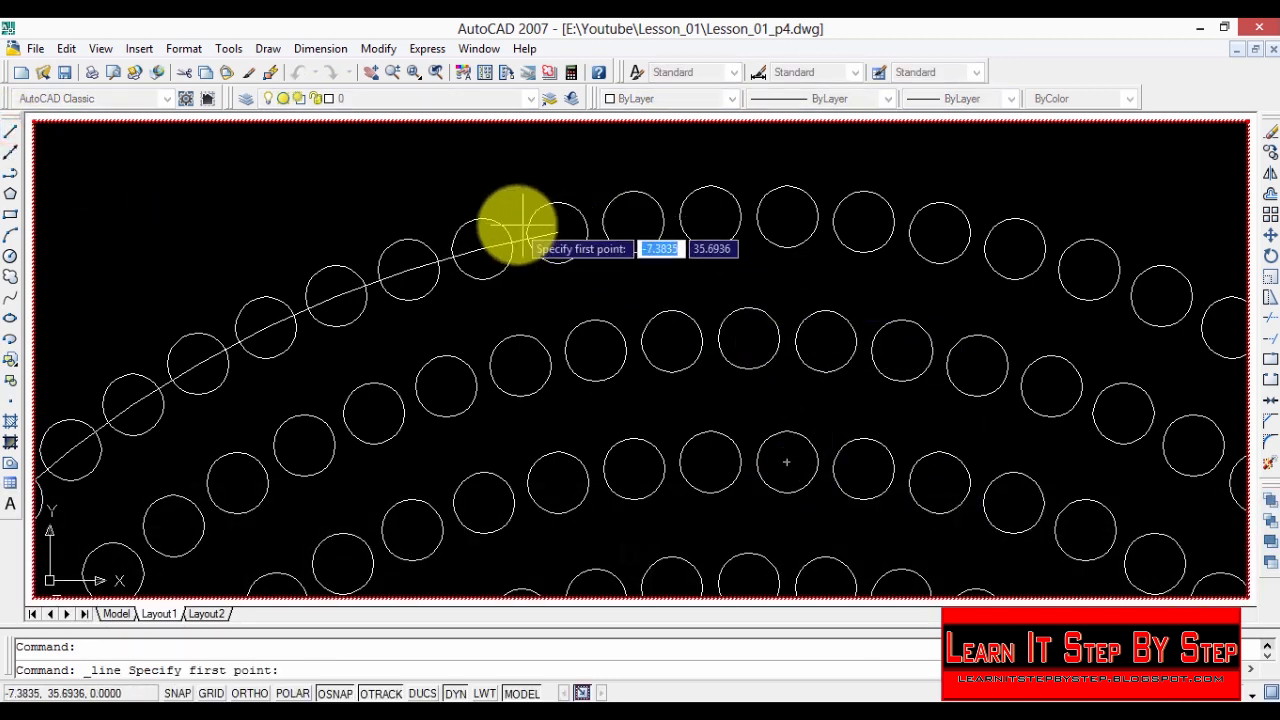
click(557, 233)
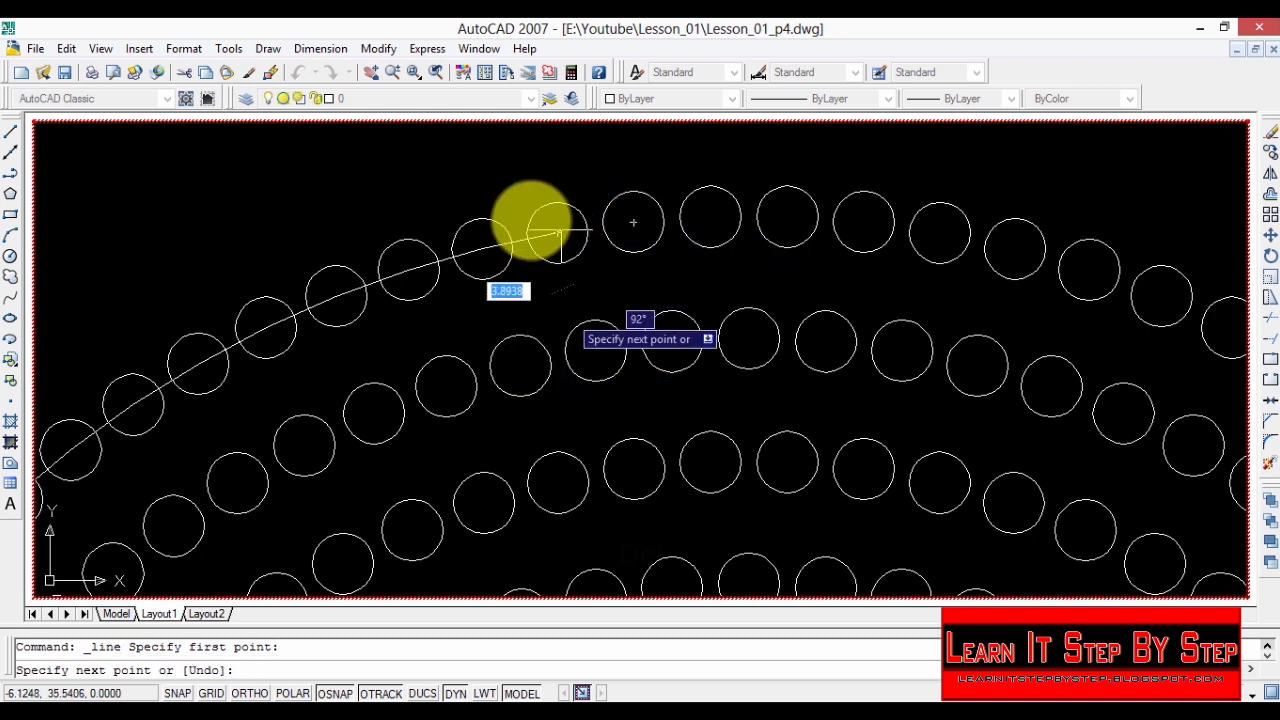
click(633, 223)
click(710, 216)
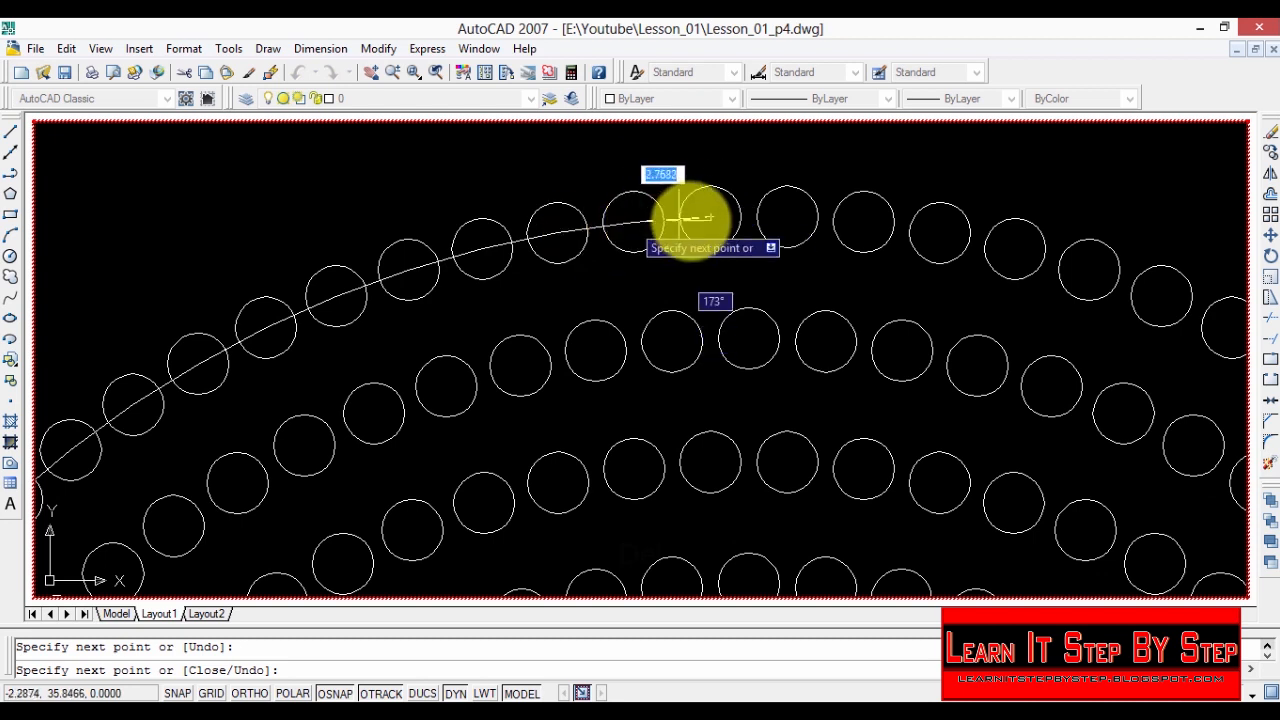
click(787, 216)
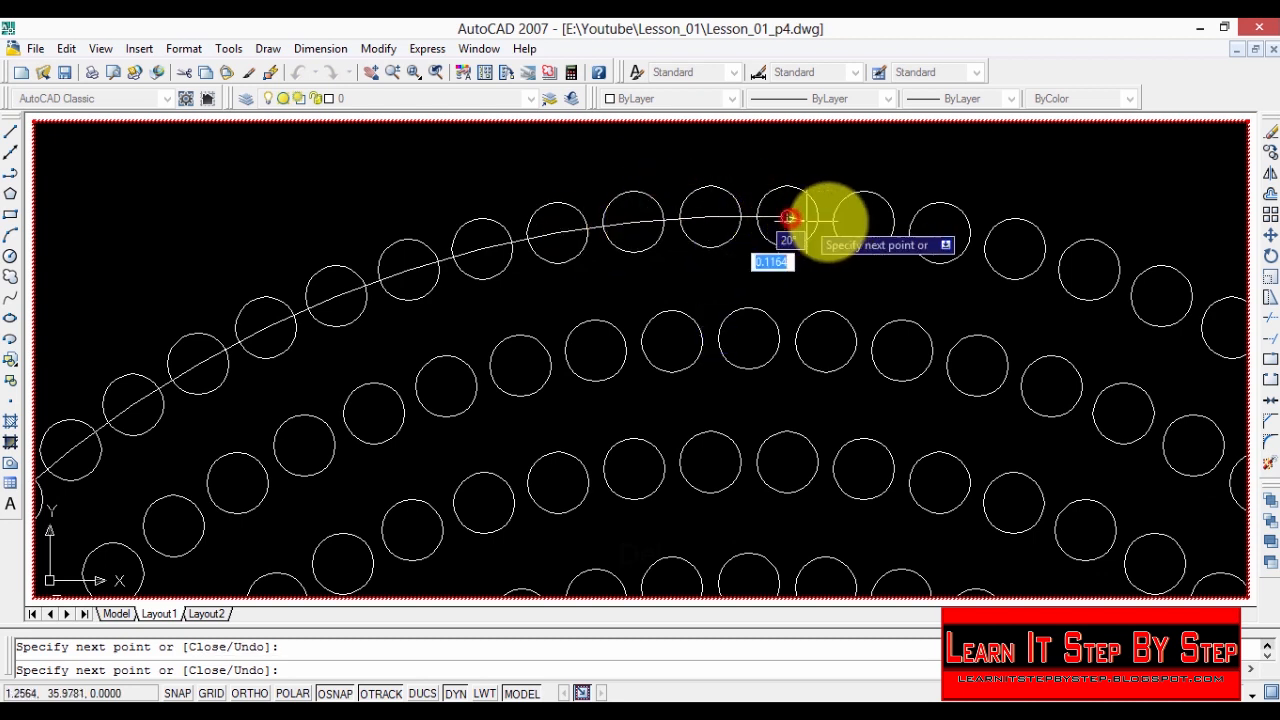
click(851, 221)
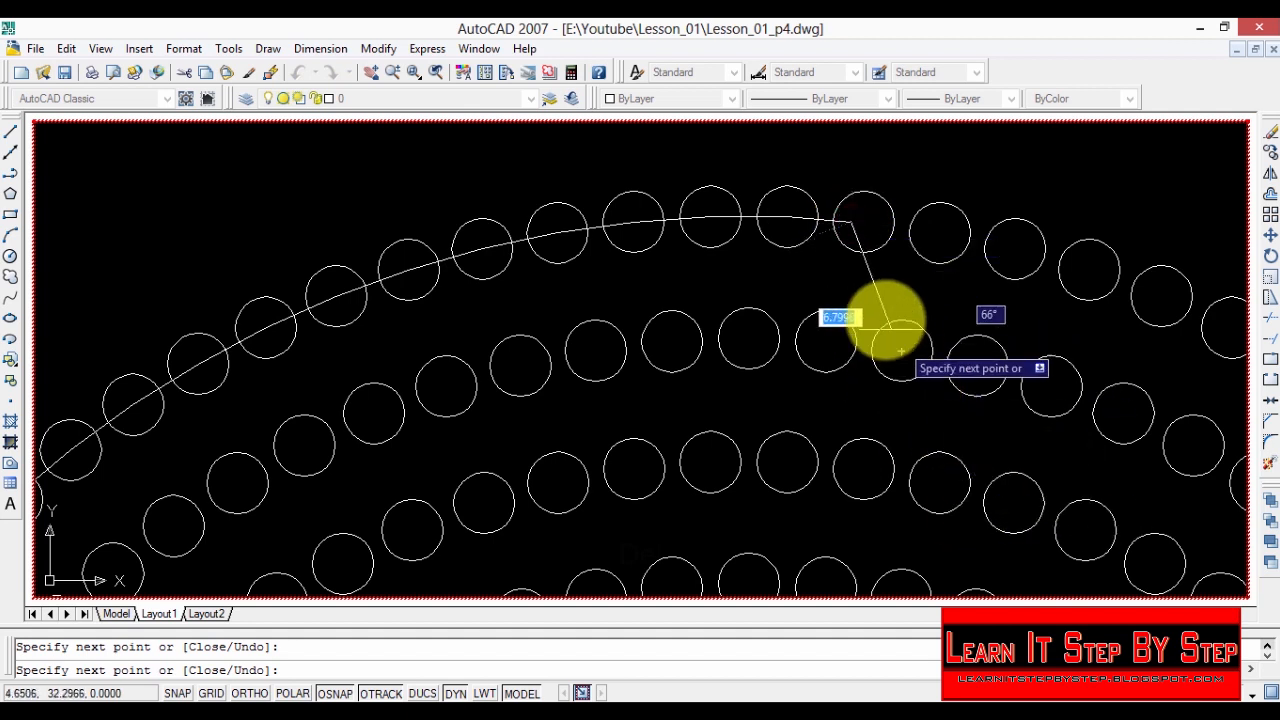
right_click(868, 226)
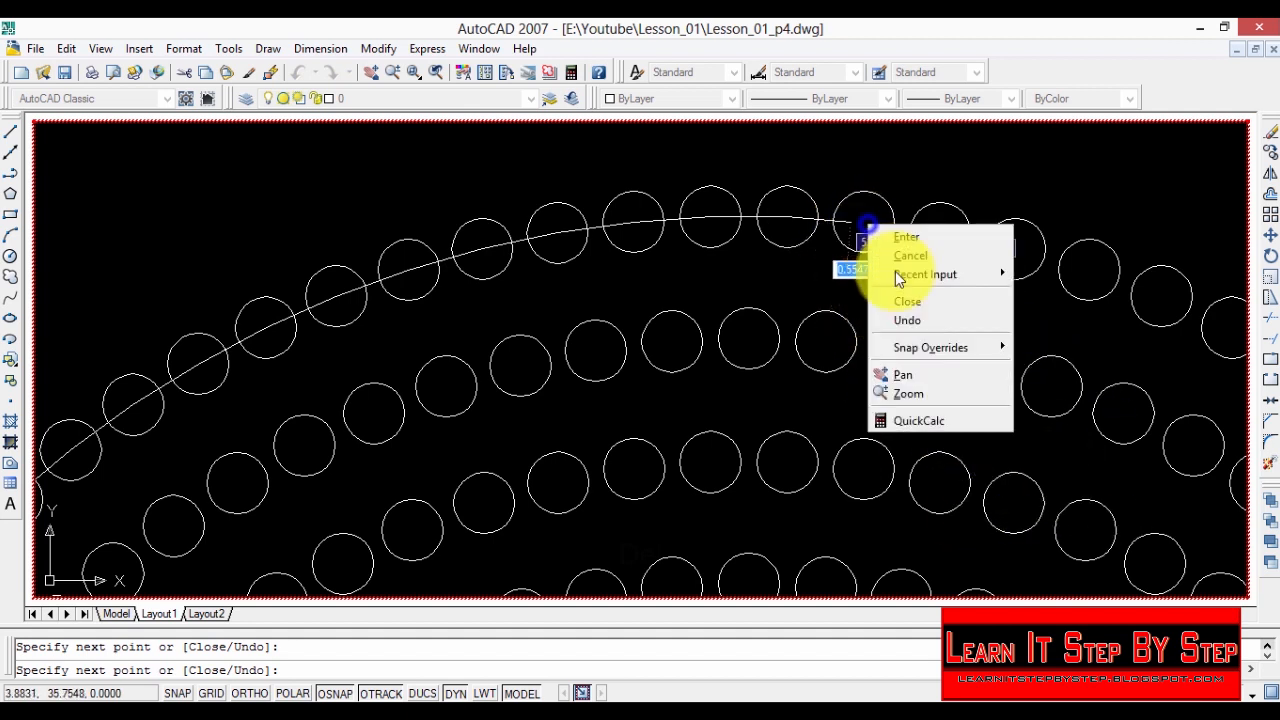
click(930, 320)
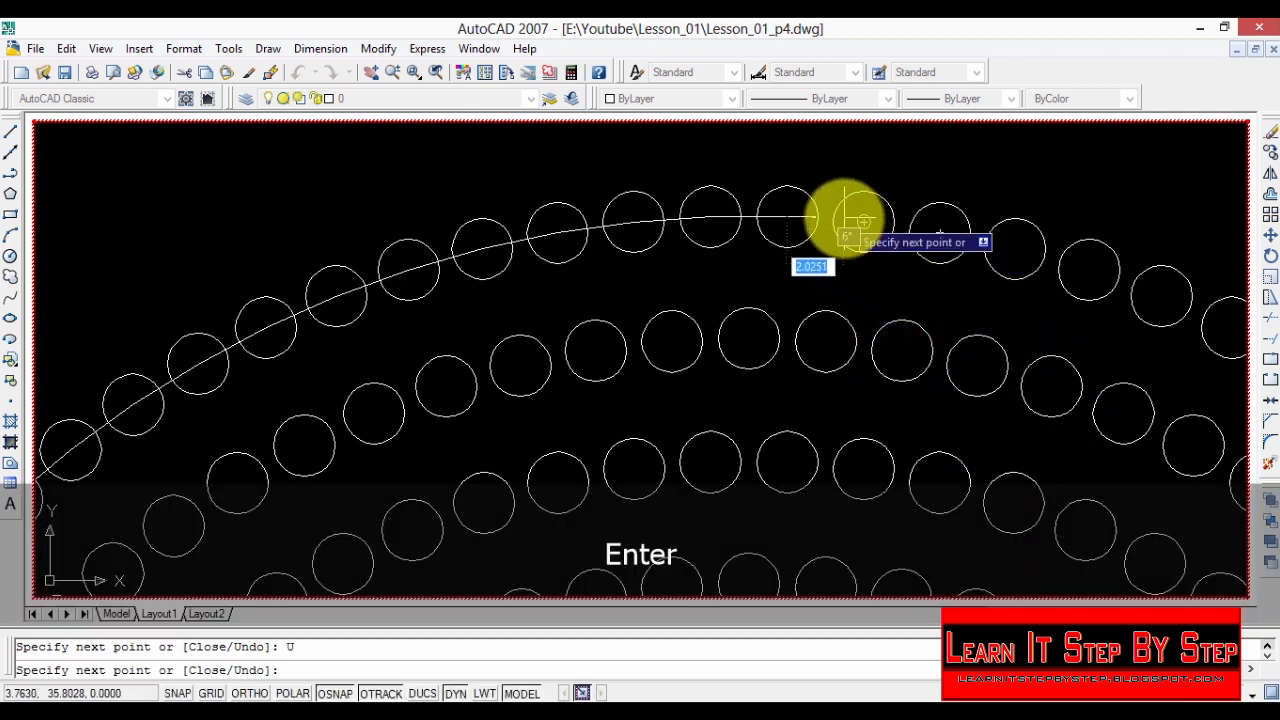
click(947, 234)
right_click(966, 275)
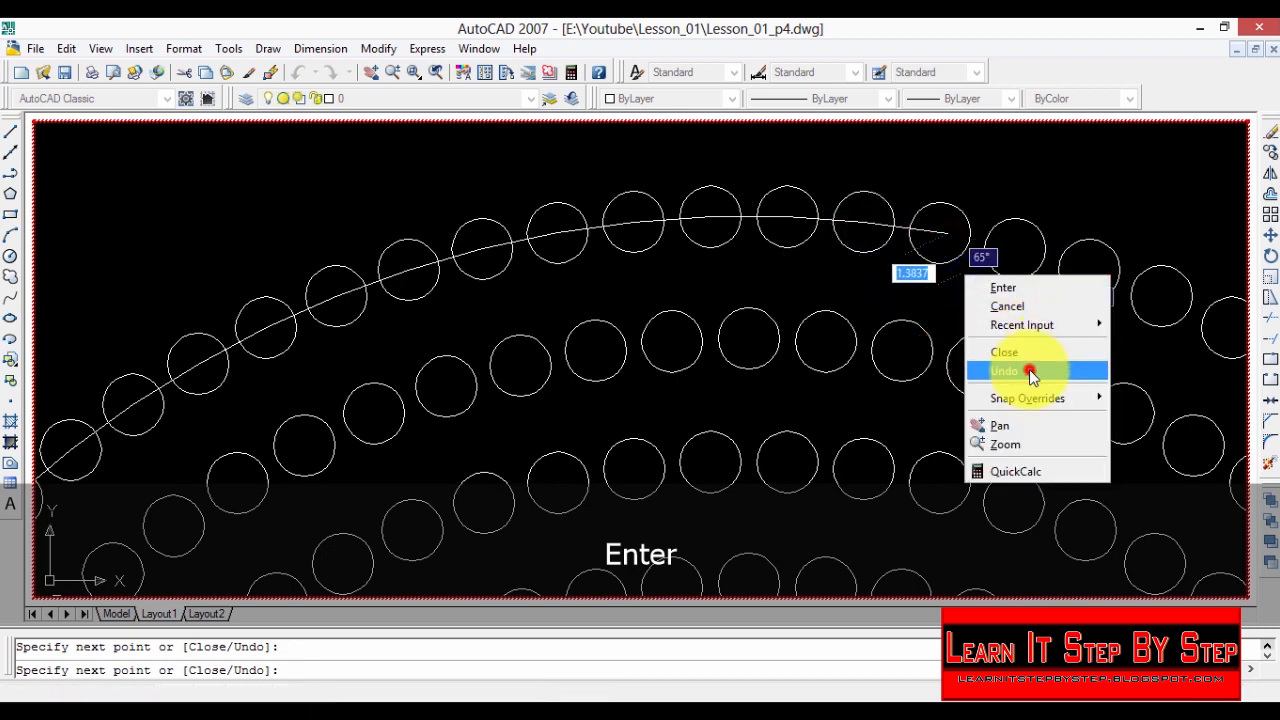
click(1030, 371)
Step: Extend the line chain clockwise through the next four circle centers on the outer ring
scroll(1010, 230, down, 3)
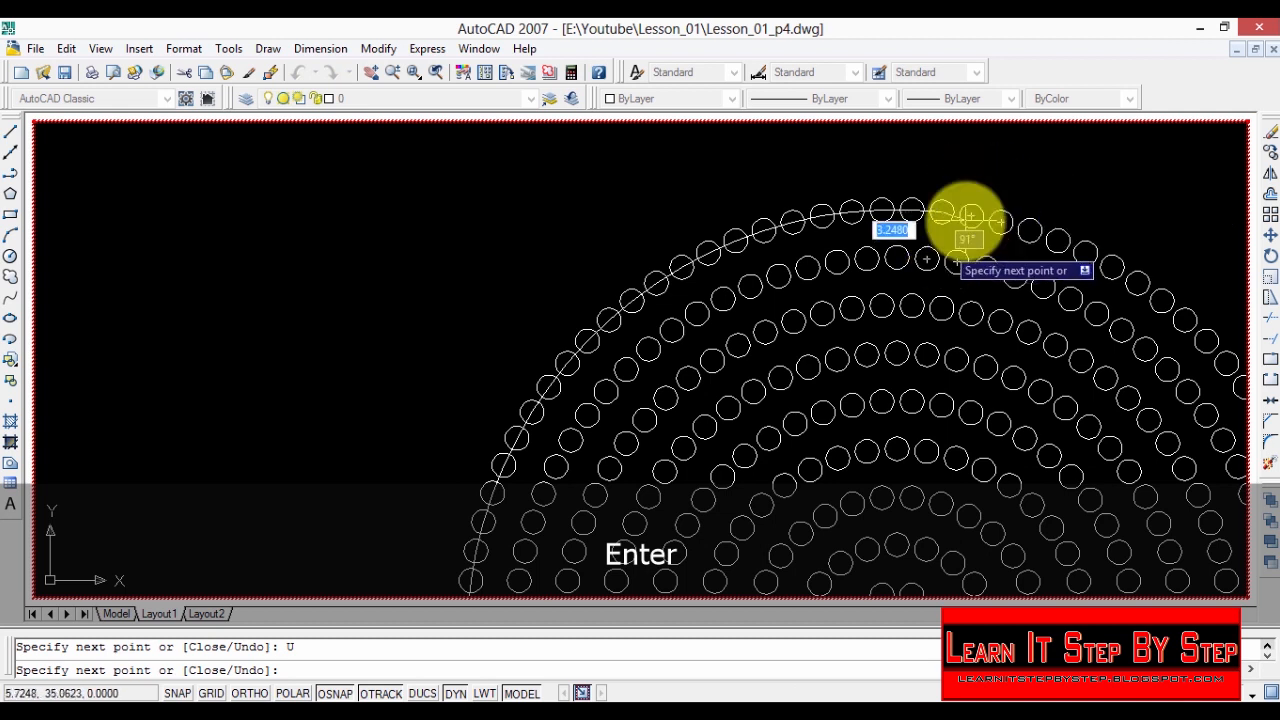
click(1030, 233)
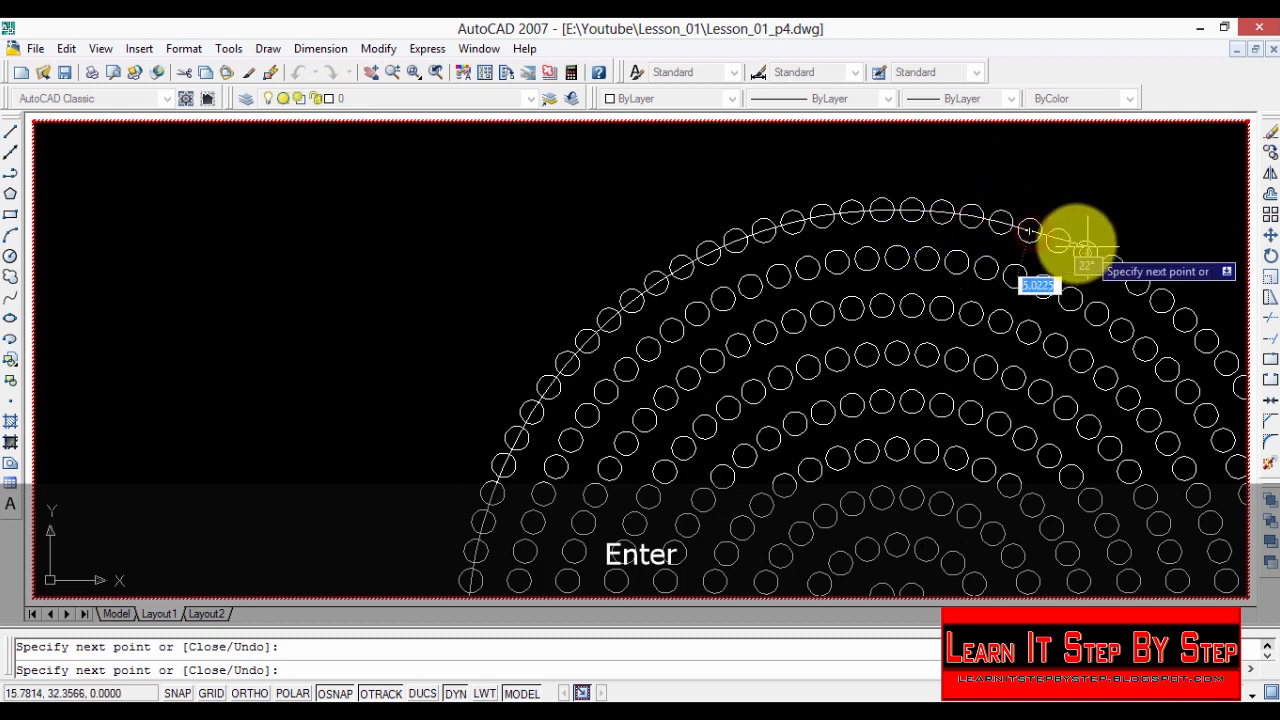
click(1057, 241)
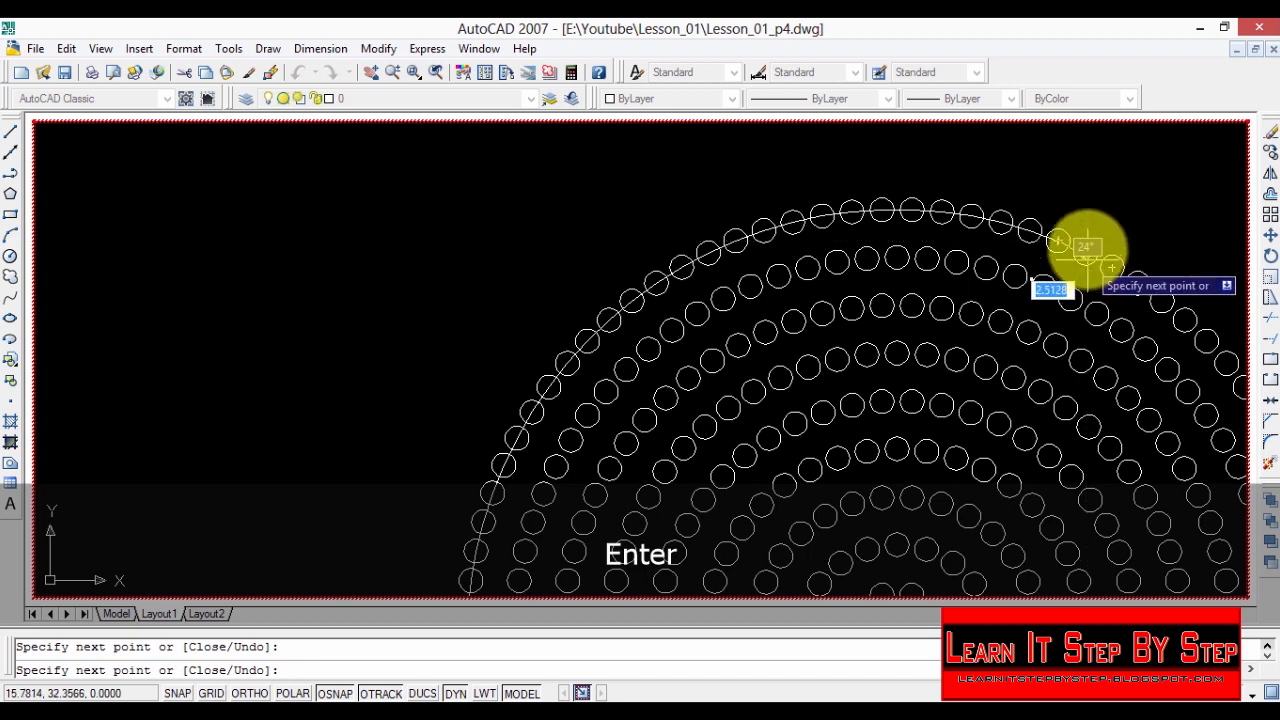
Step: Continue the line chain through five more outer-ring circle centers down the upper-right part of the ring
scroll(1087, 246, up, 8)
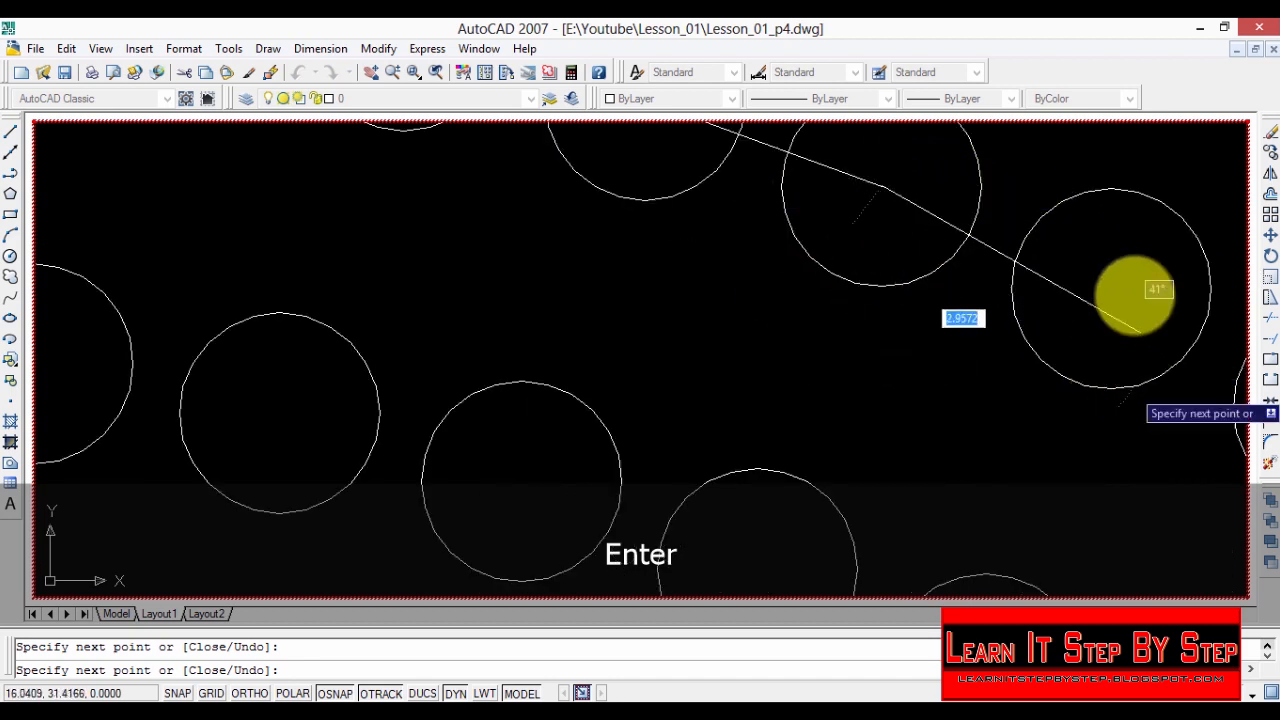
scroll(1085, 292, down, 6)
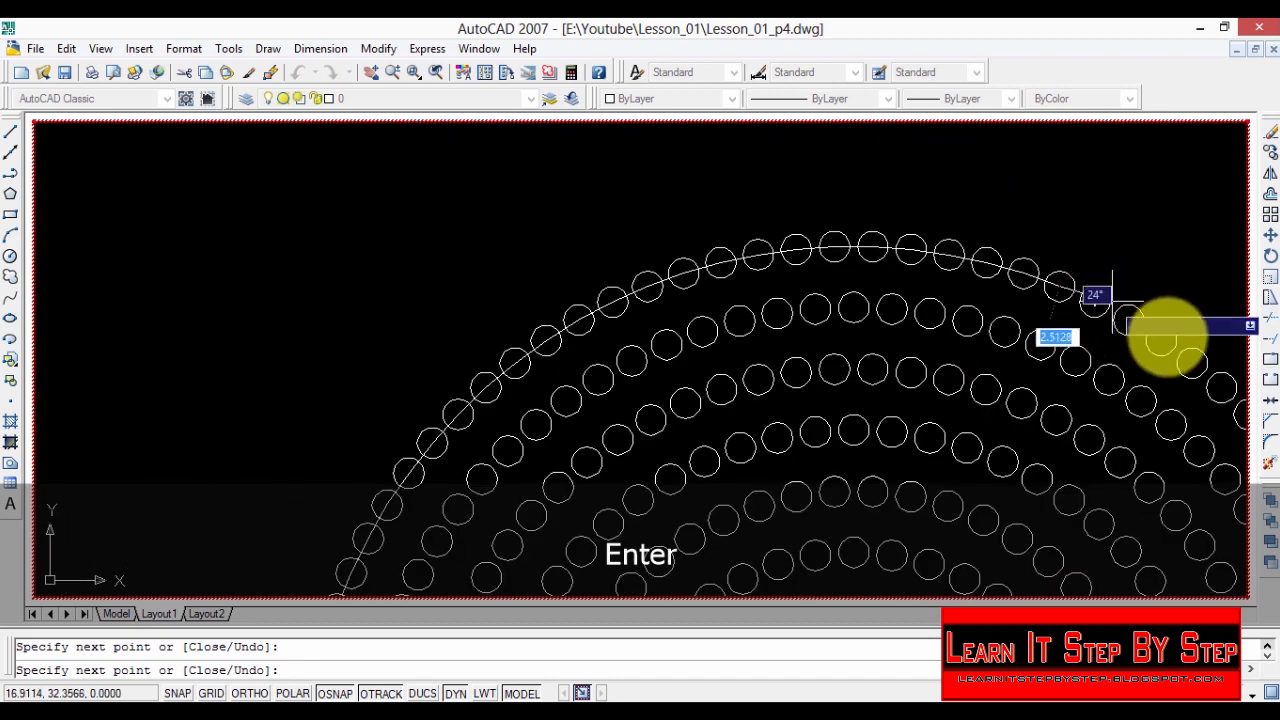
scroll(1140, 322, up, 4)
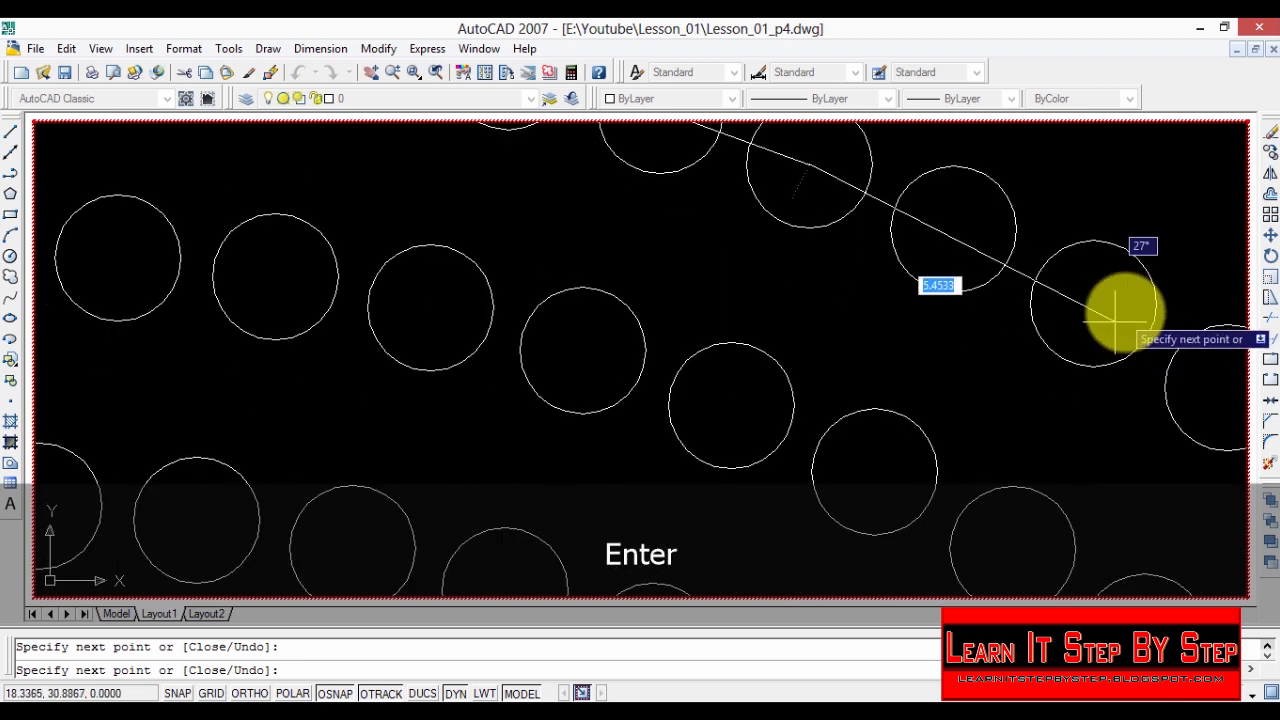
scroll(1116, 318, up, 5)
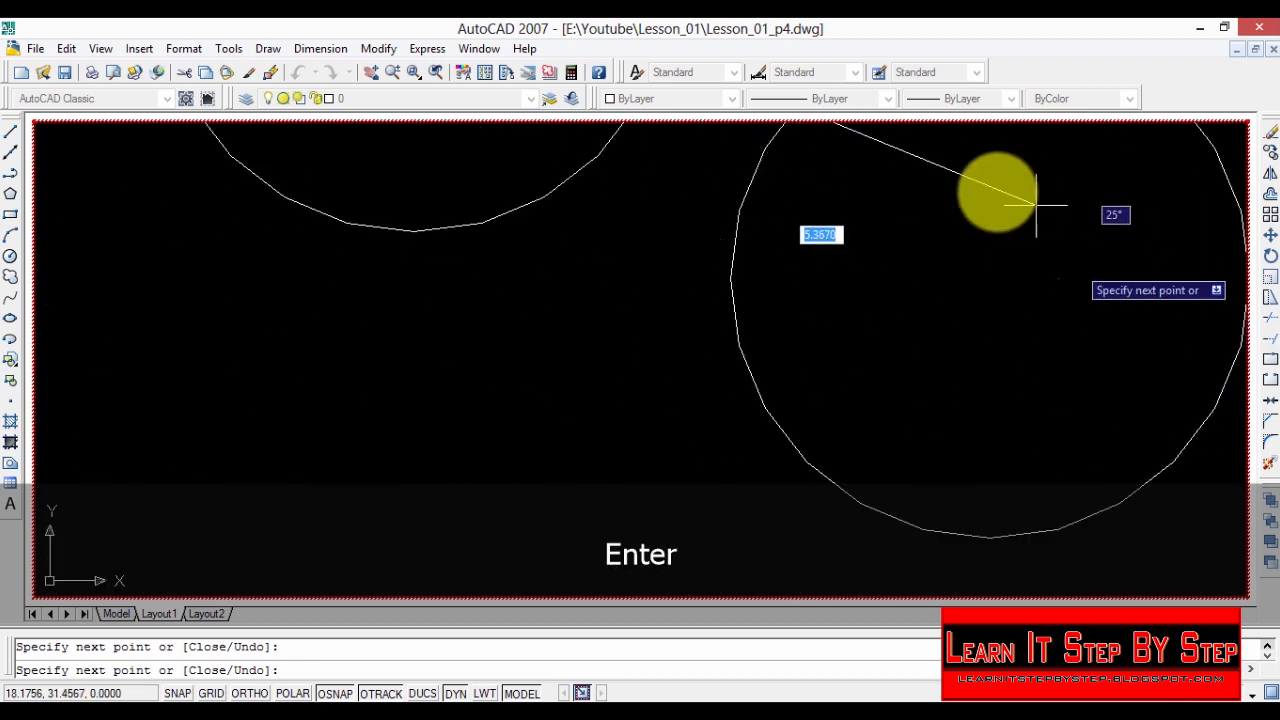
scroll(952, 282, down, 3)
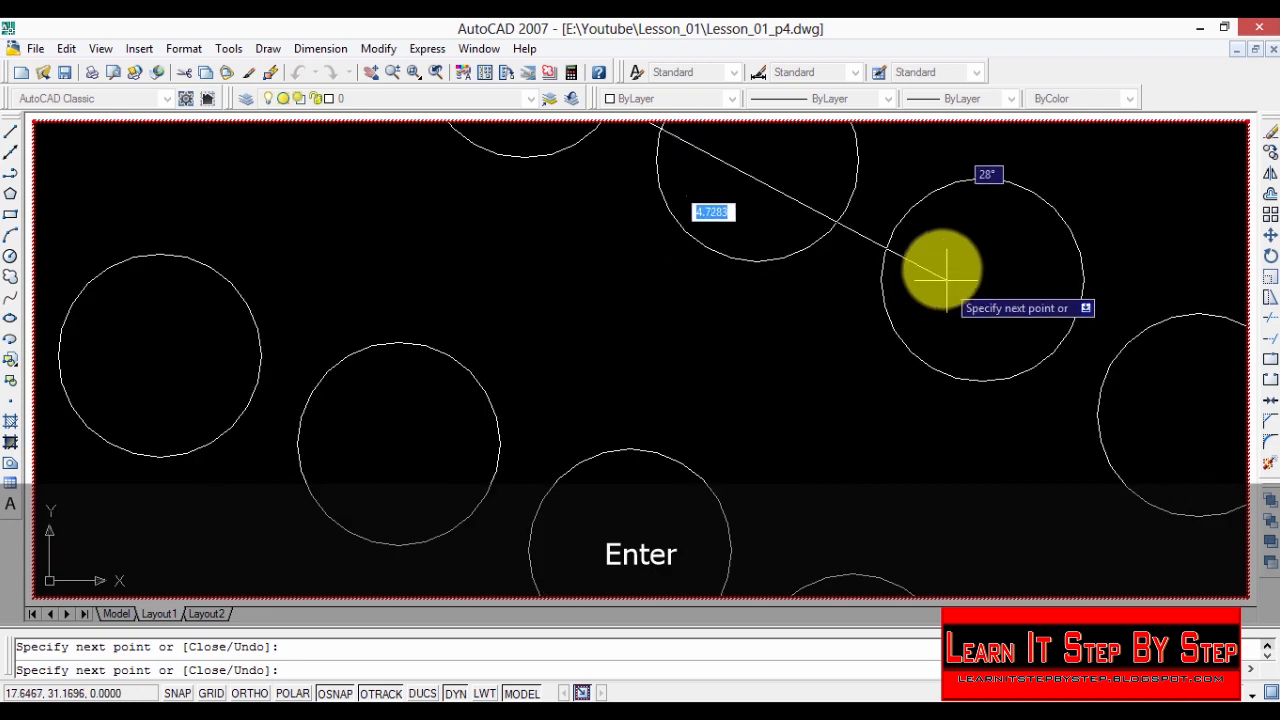
scroll(940, 281, down, 3)
scroll(950, 282, down, 2)
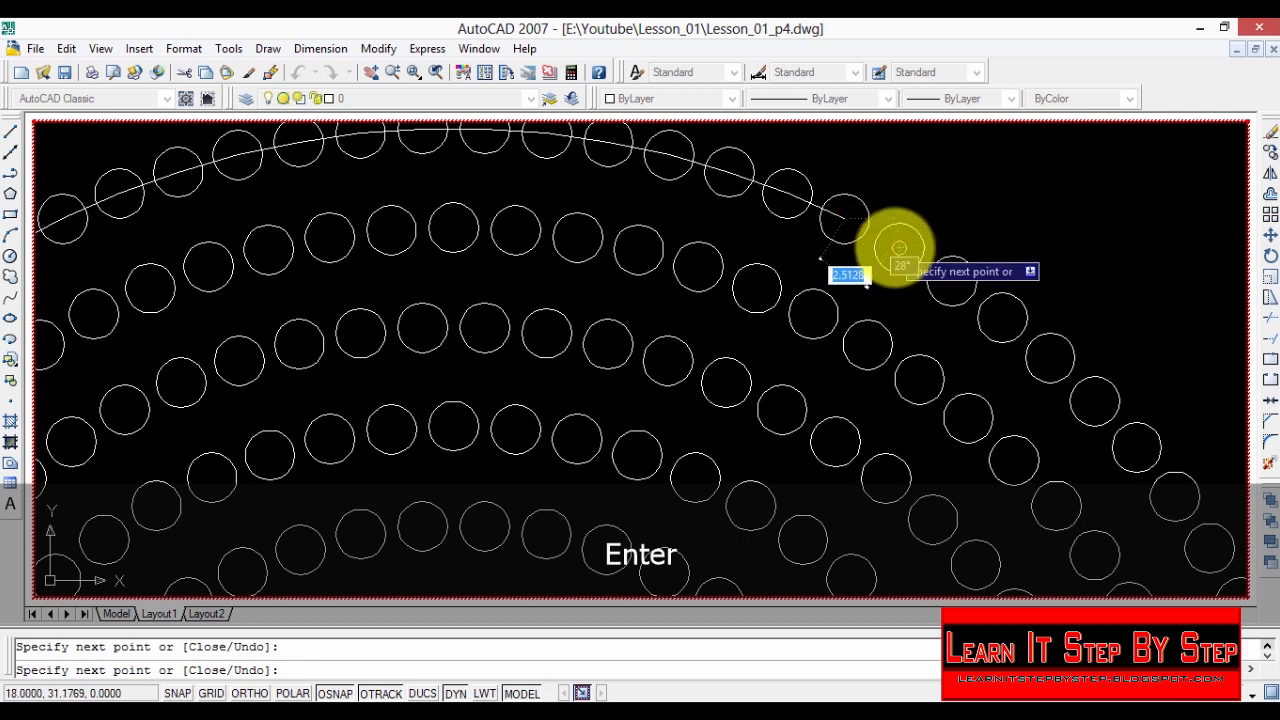
scroll(898, 248, down, 2)
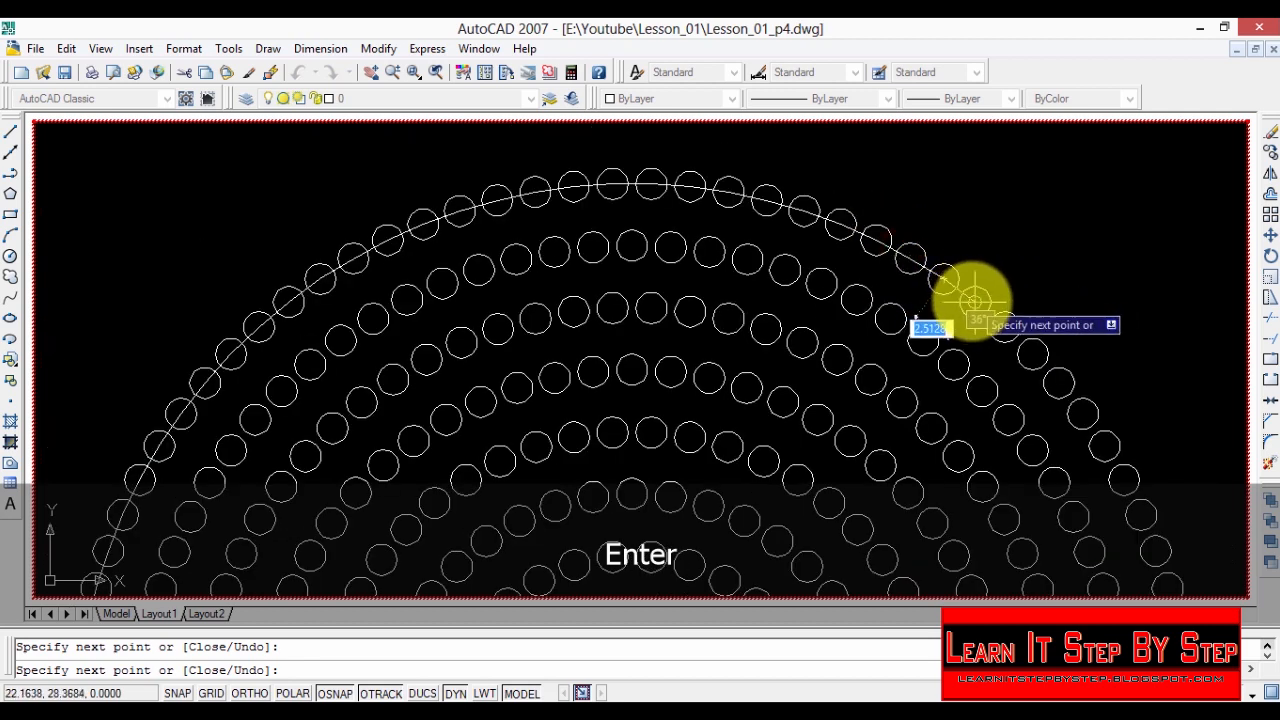
click(975, 301)
click(1005, 326)
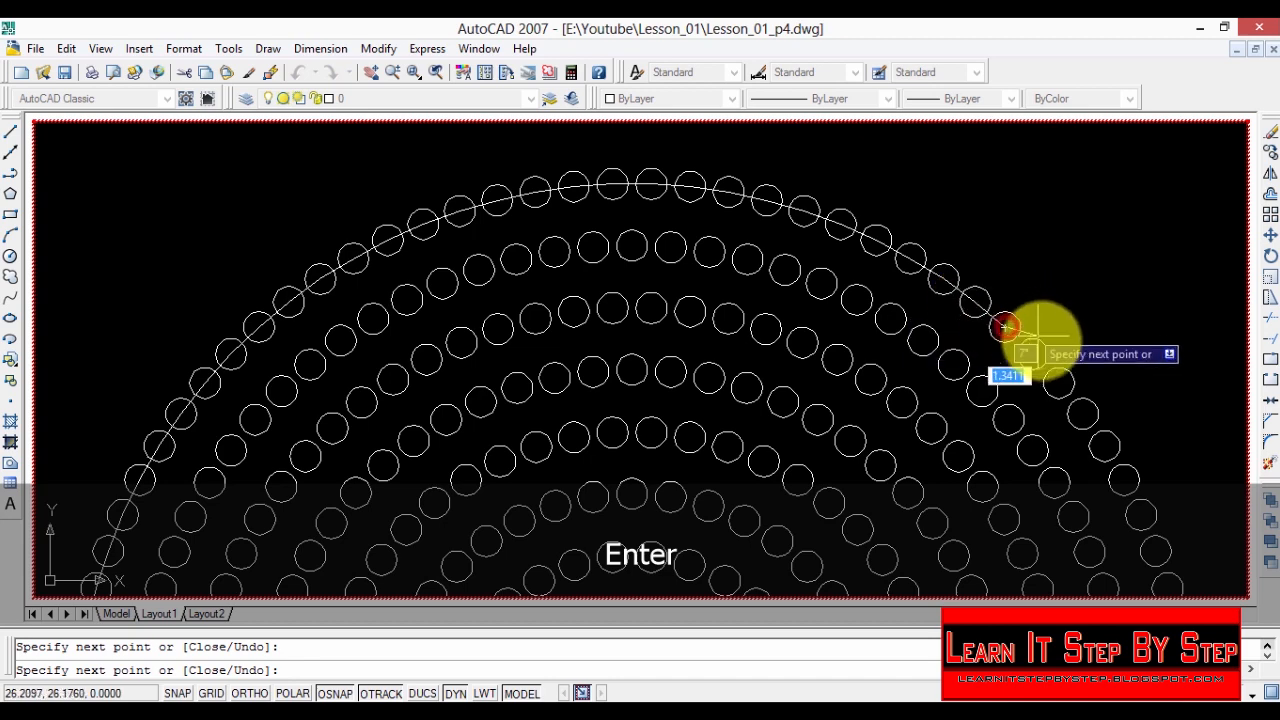
Step: Connect the line chain through the next seven circle centers along the right side of the outer ring, above its rightmost circle
scroll(1000, 329, up, 6)
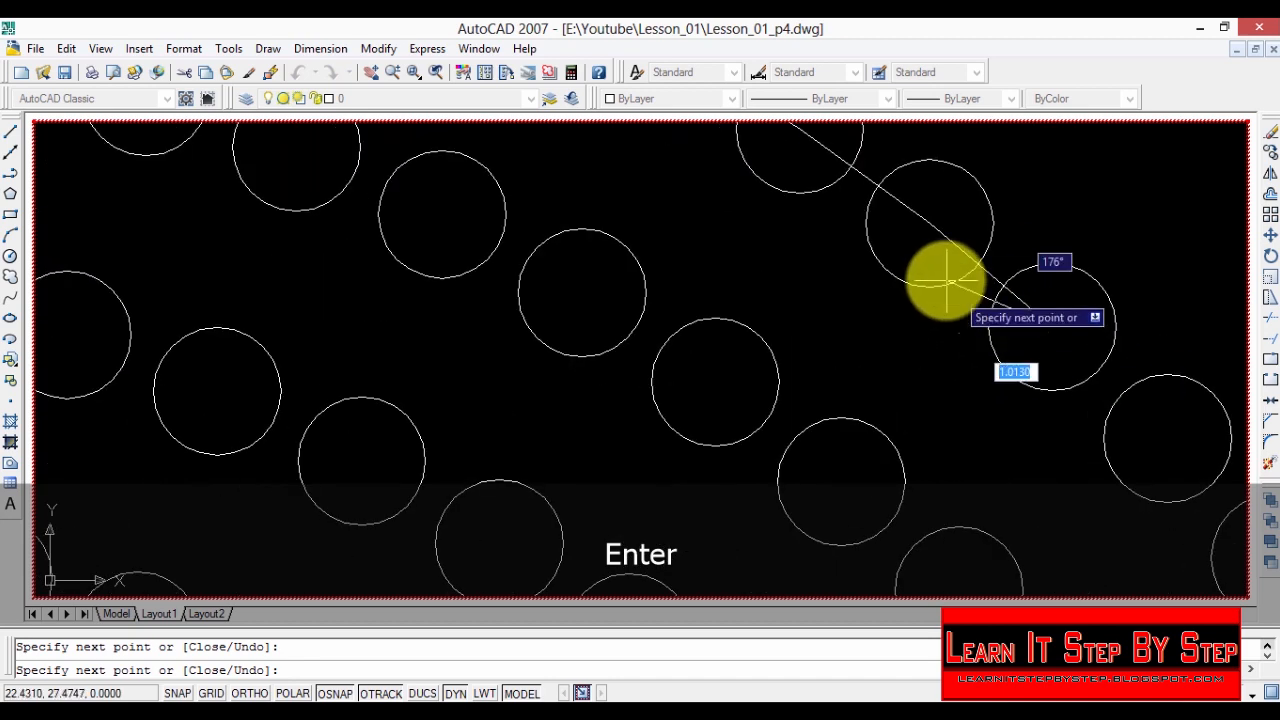
scroll(1137, 380, down, 2)
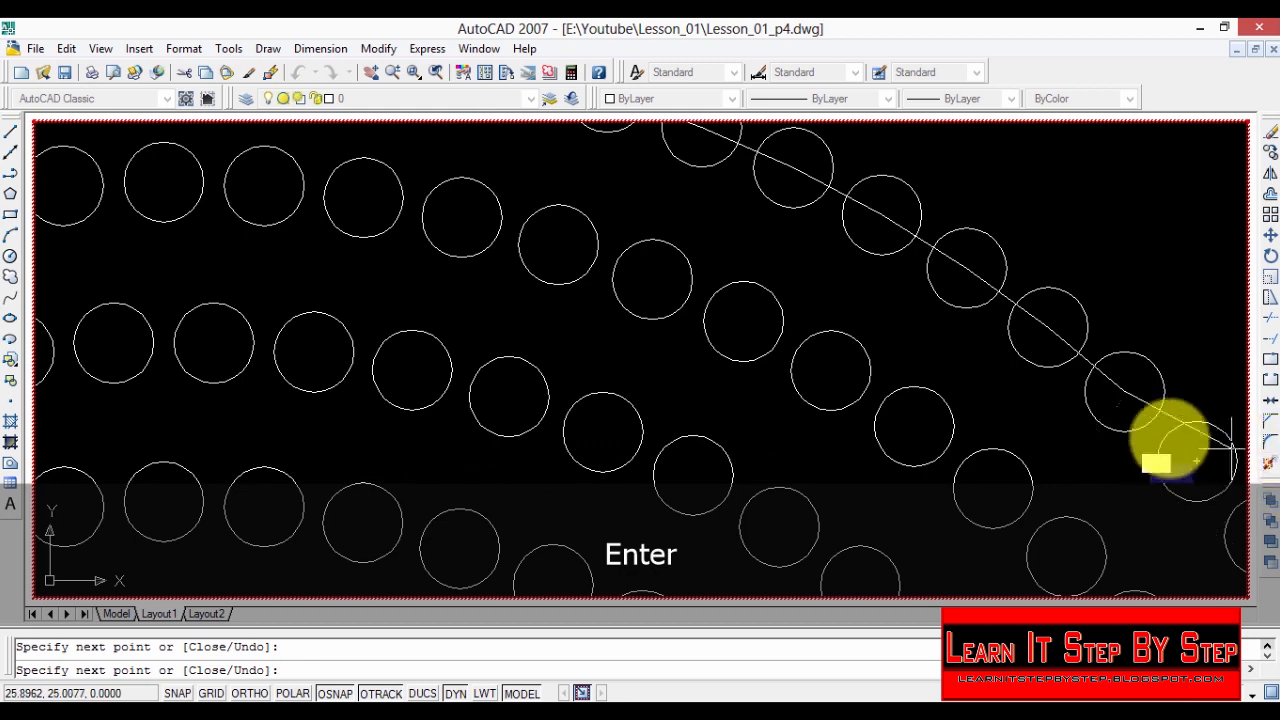
scroll(1190, 478, down, 2)
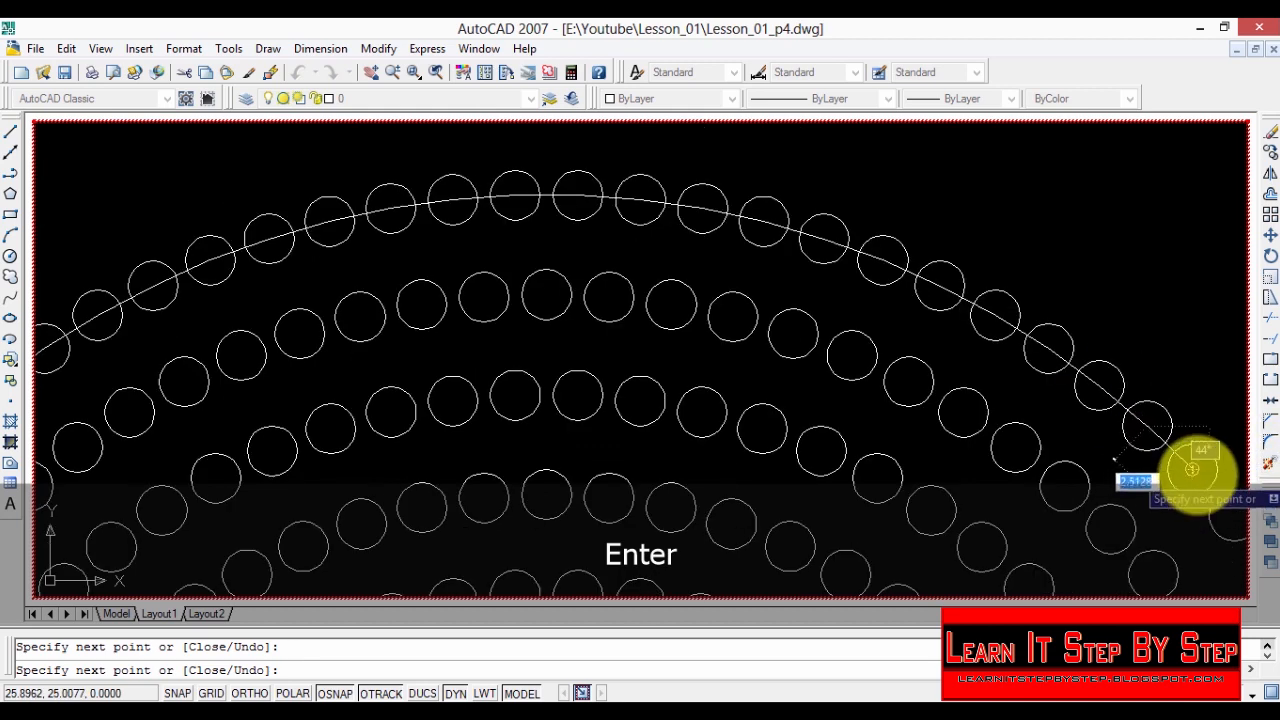
scroll(1197, 474, down, 5)
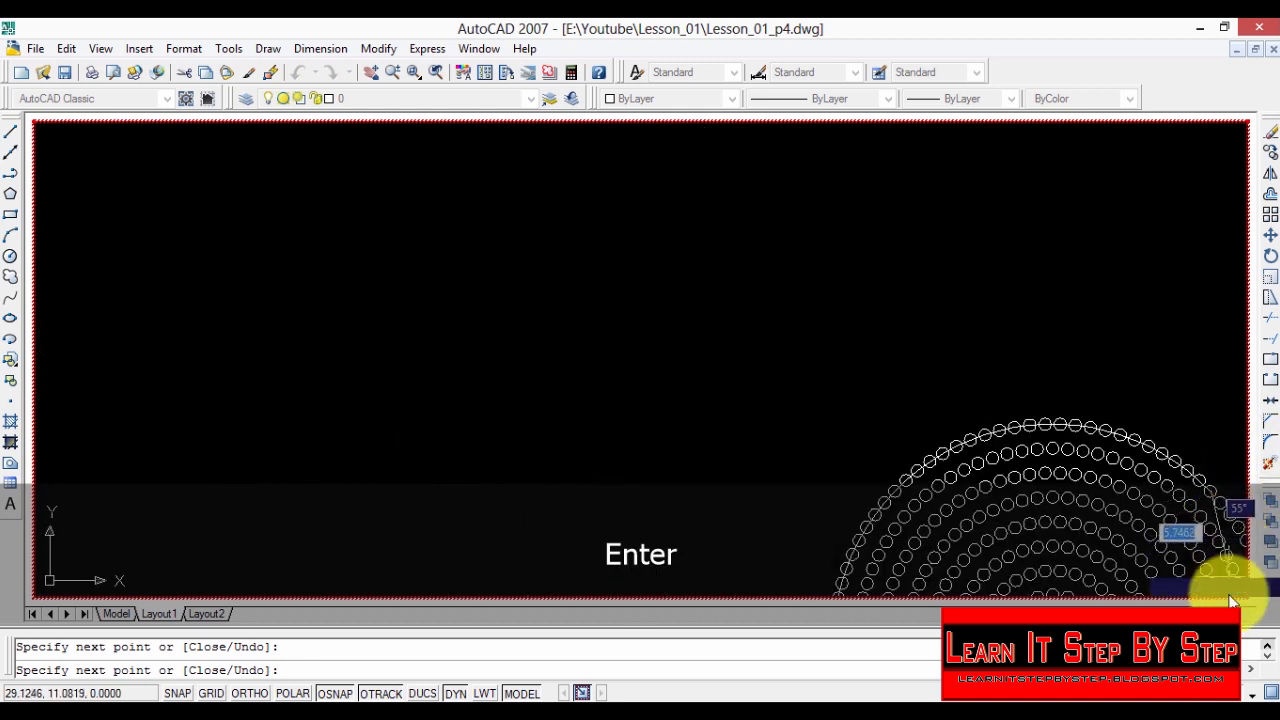
scroll(1235, 530, up, 3)
scroll(1250, 488, down, 5)
scroll(1235, 505, up, 3)
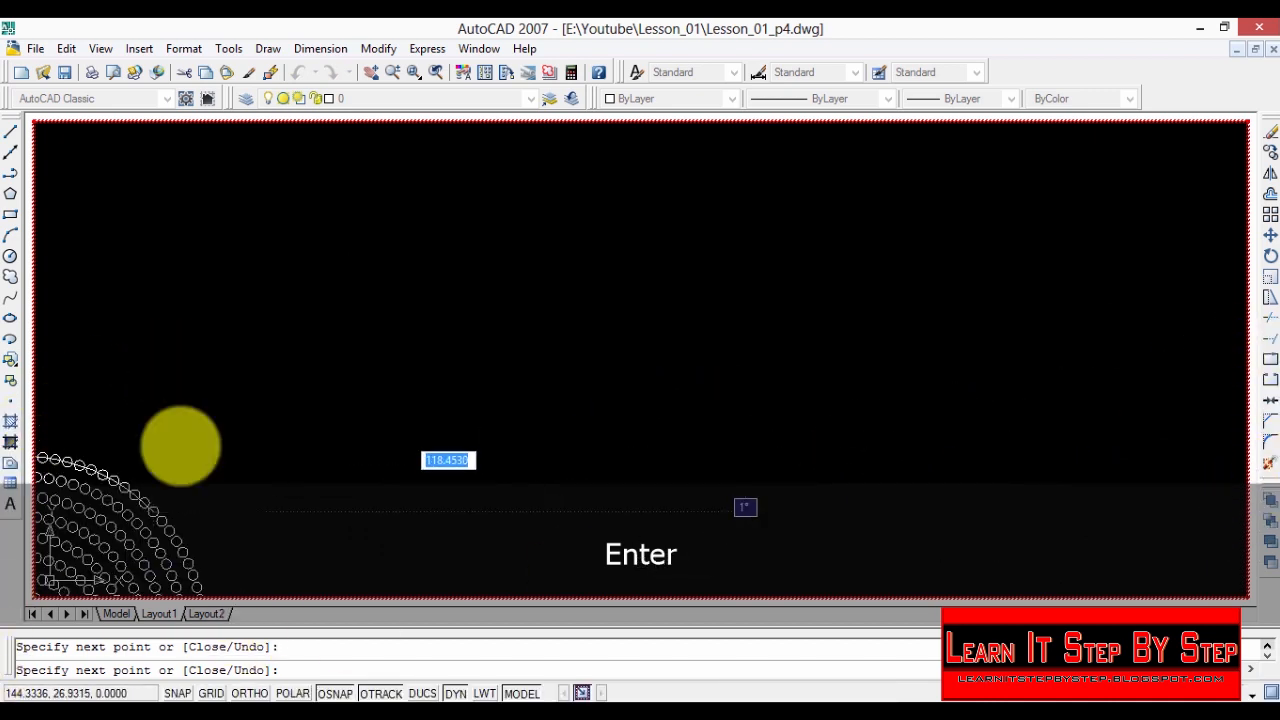
scroll(109, 528, up, 3)
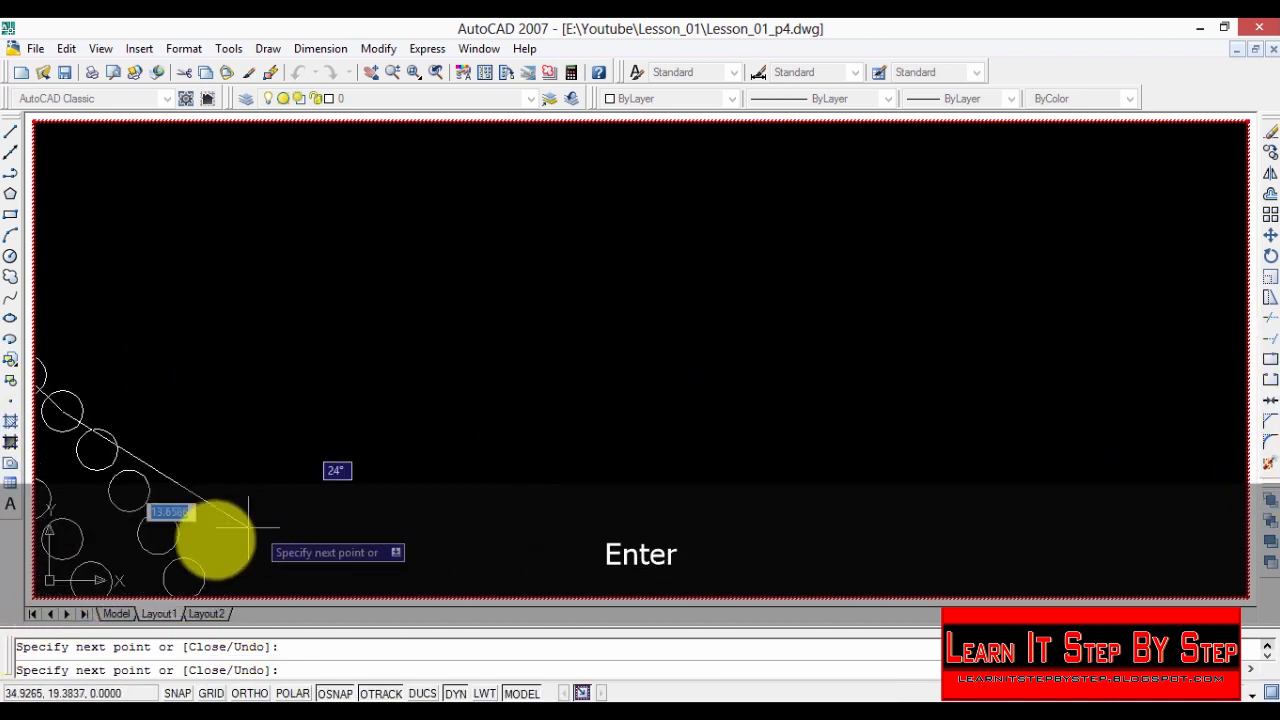
scroll(248, 527, up, 1)
scroll(60, 477, down, 7)
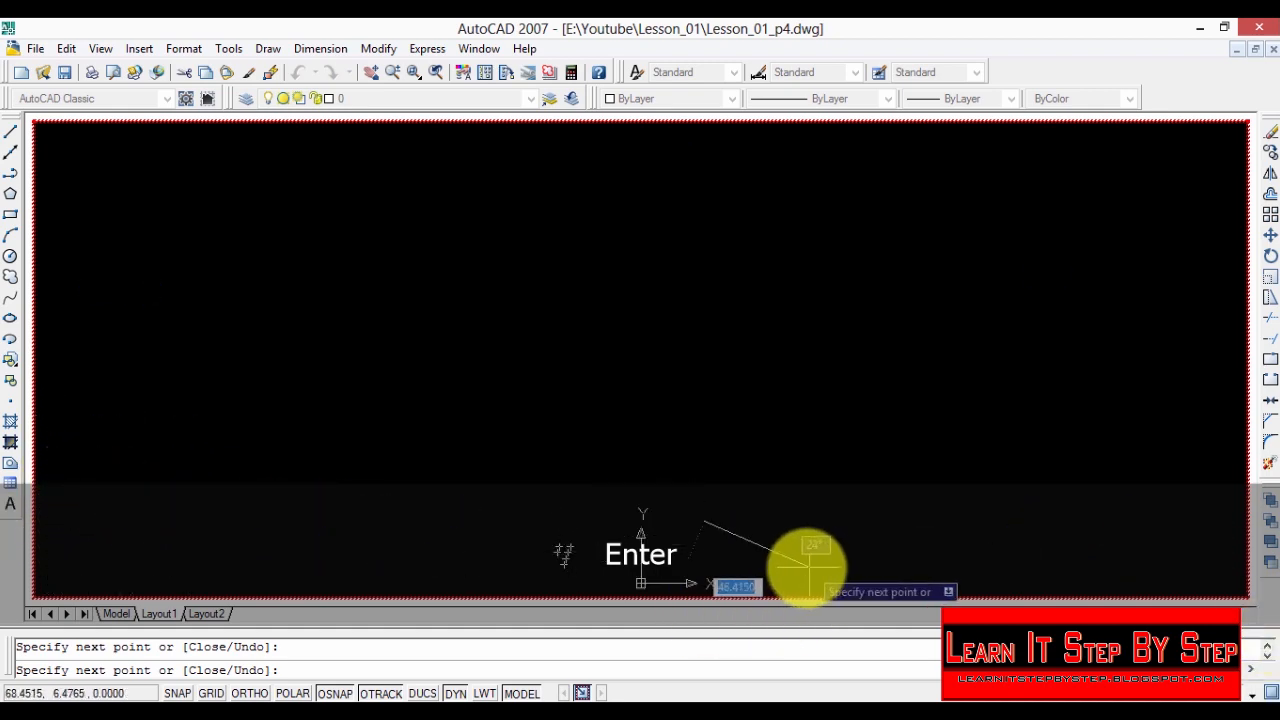
scroll(808, 568, up, 3)
scroll(563, 586, up, 4)
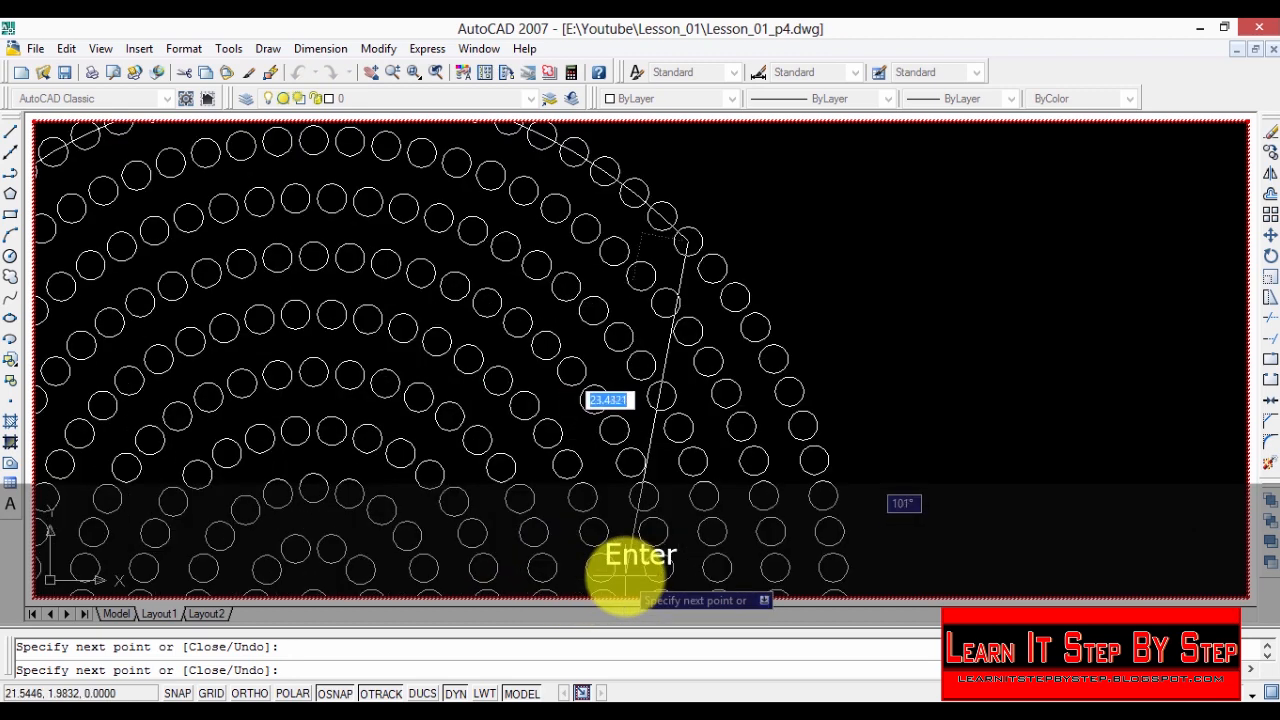
click(716, 268)
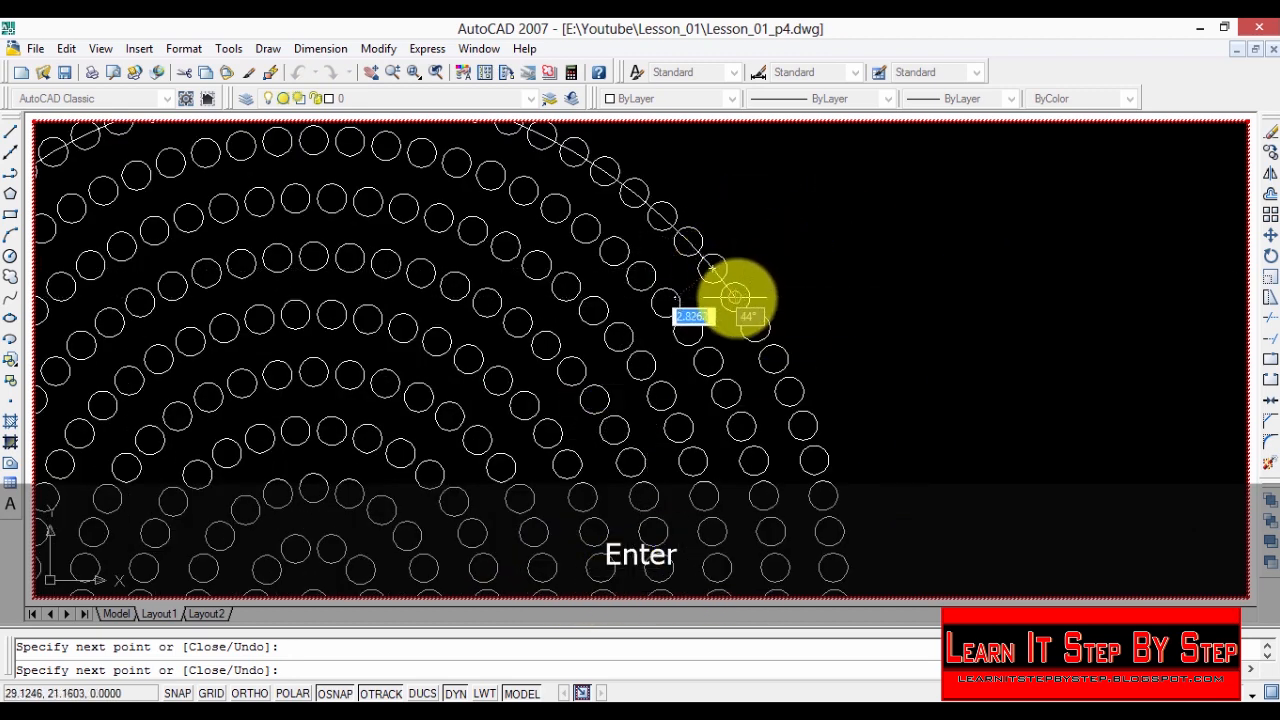
click(755, 327)
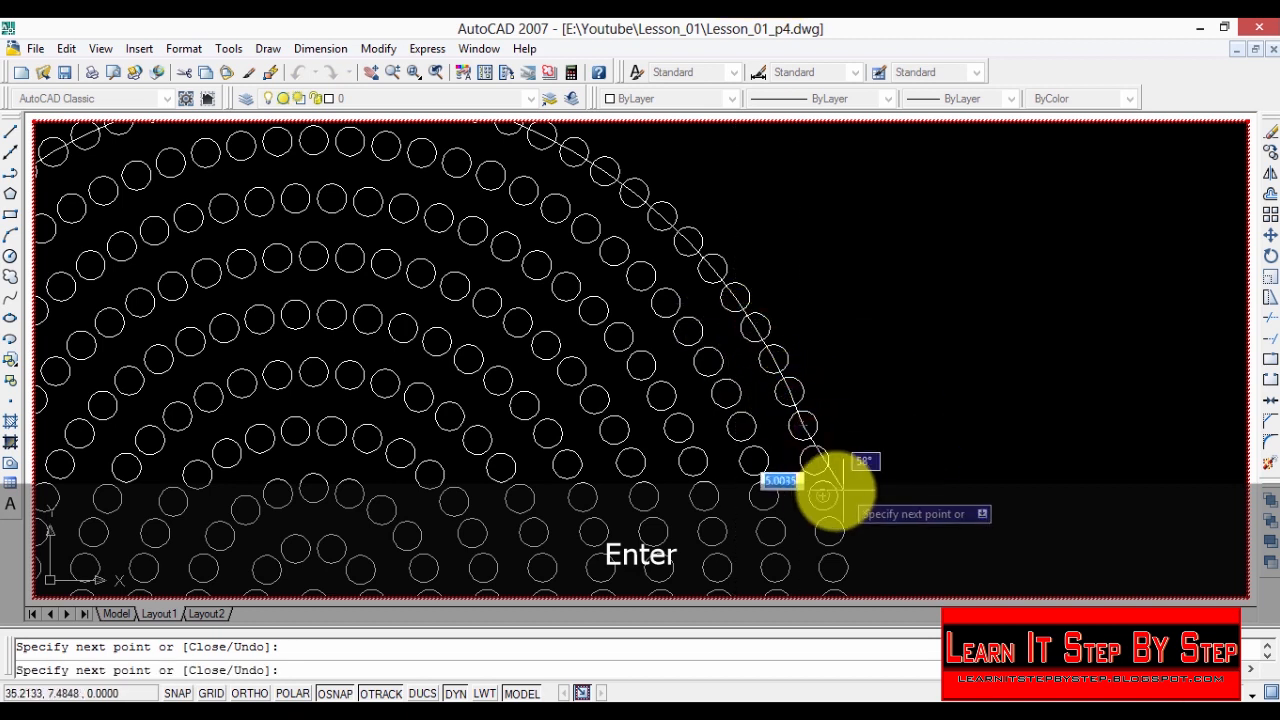
Step: Undo the off-center point and carry the chain through circle centers to just below the ring's rightmost circle, undoing the misplaced point there
right_click(848, 446)
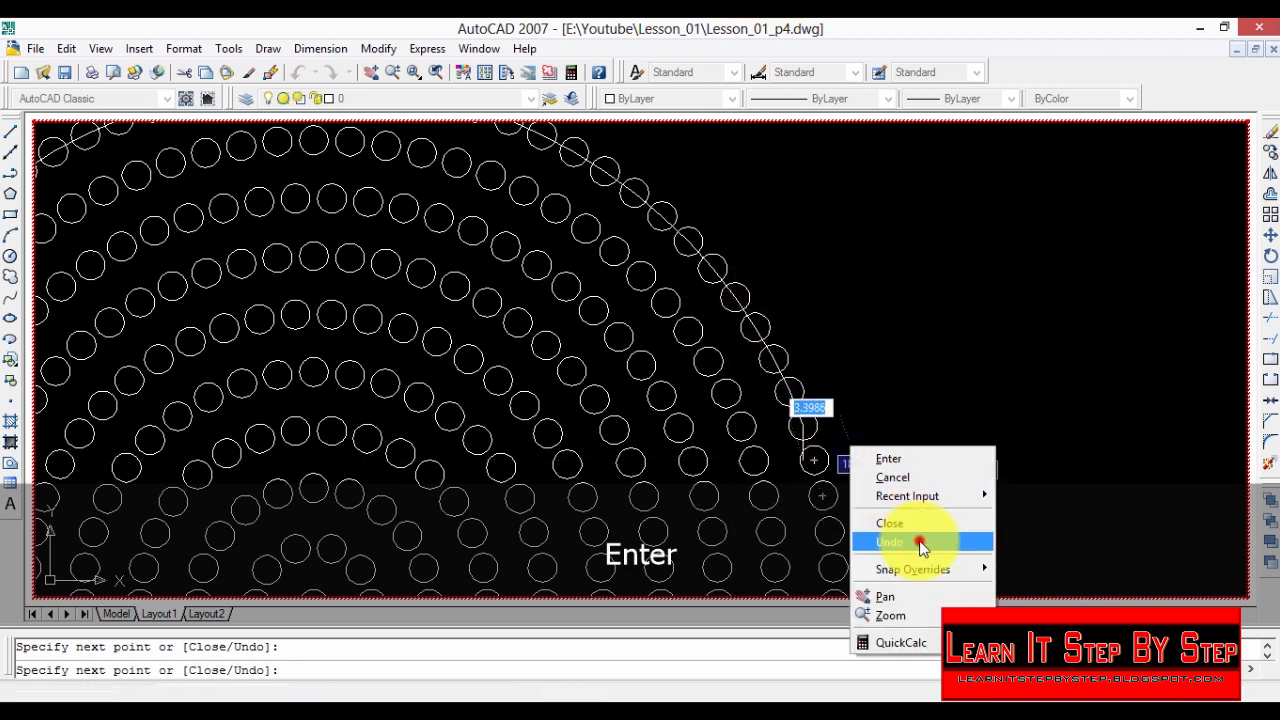
click(920, 543)
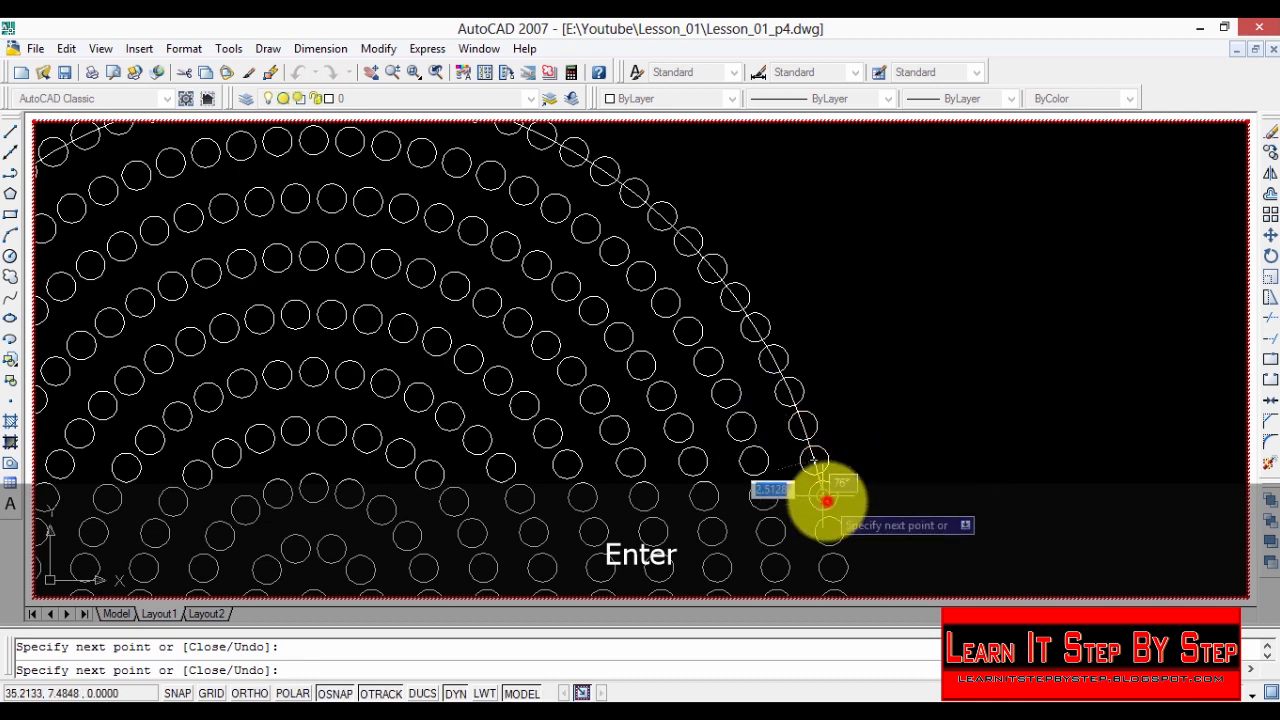
scroll(720, 540, down, 3)
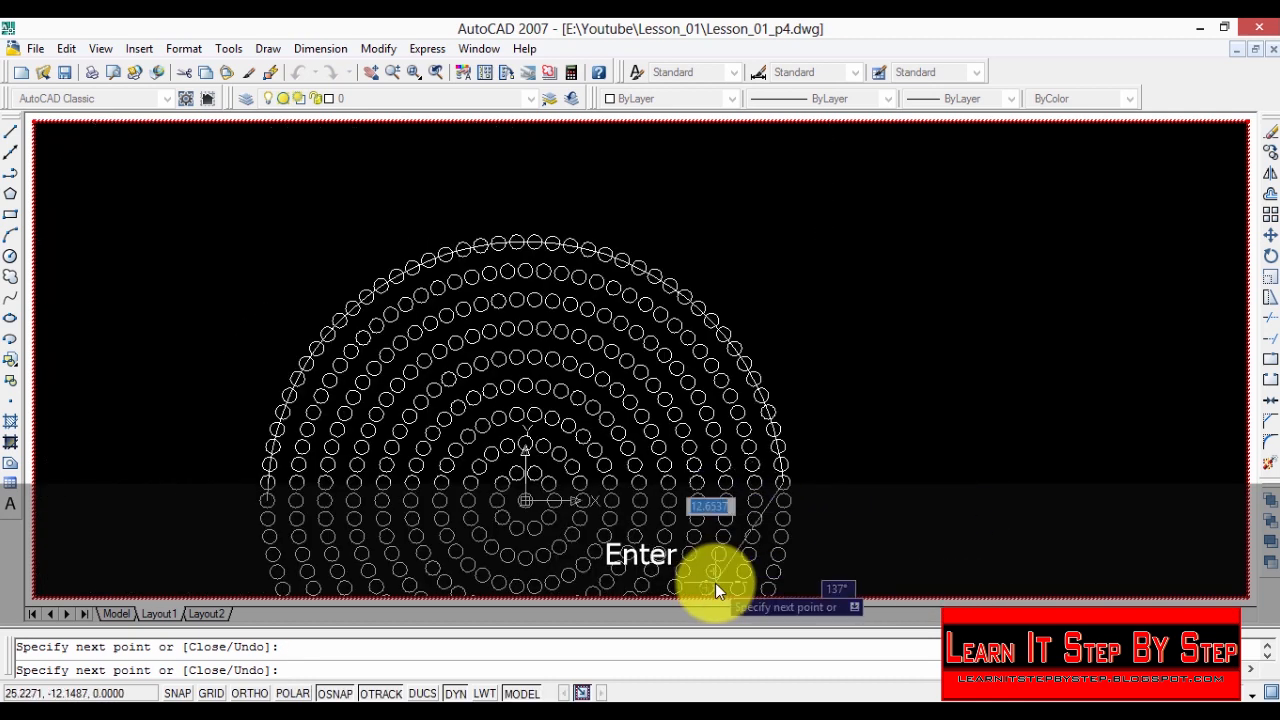
scroll(715, 590, up, 3)
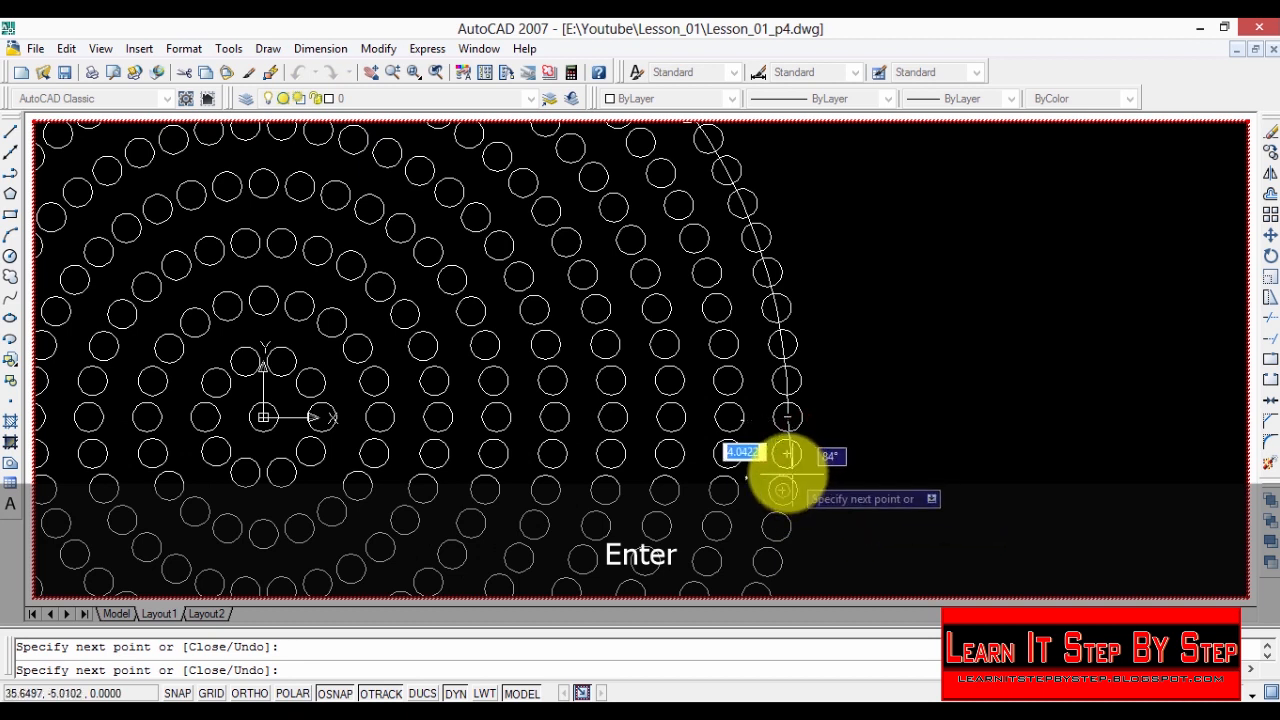
right_click(870, 516)
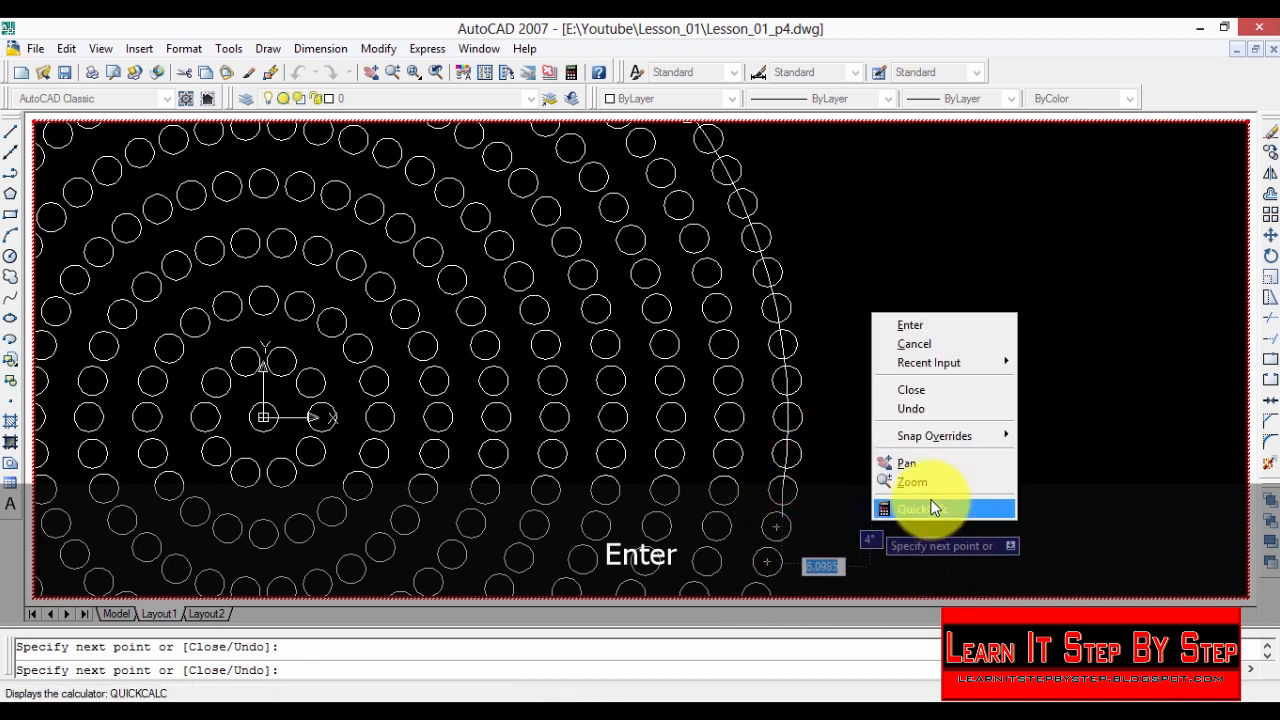
click(933, 409)
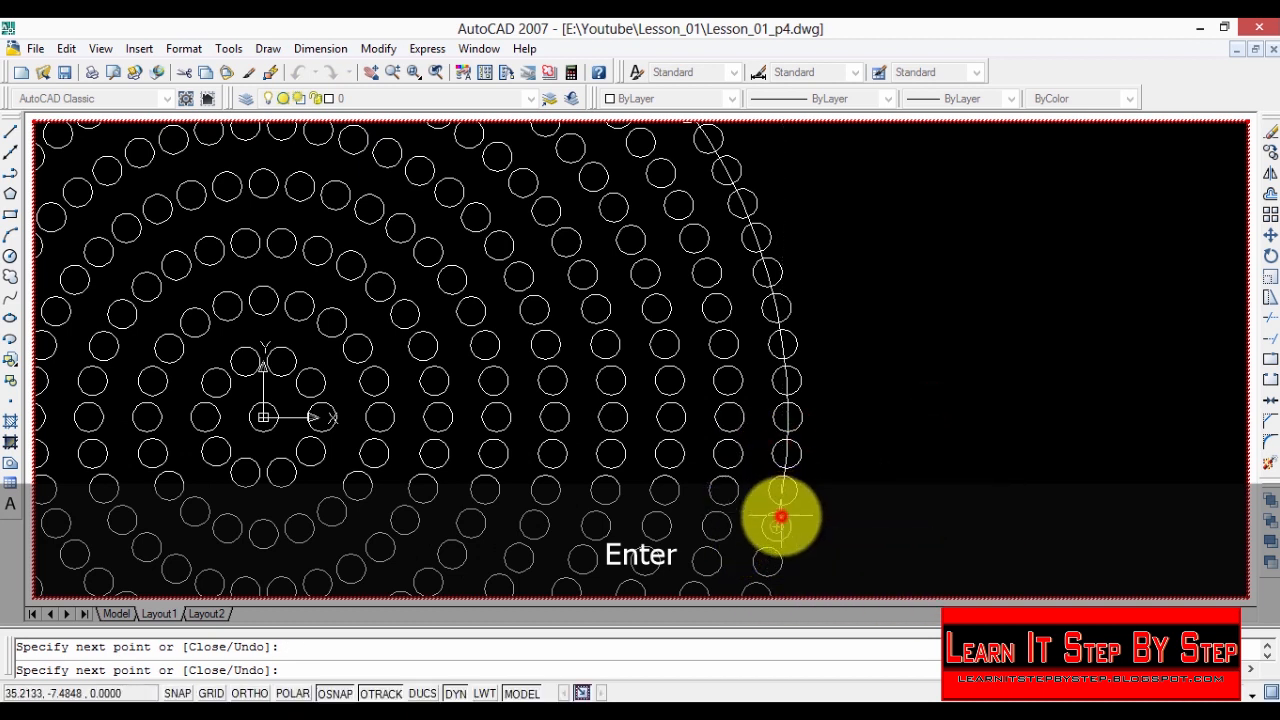
Step: Continue the line chain through the outer ring's circle centers from just below its rightmost circle down the lower-right part
click(781, 516)
scroll(742, 562, down, 6)
scroll(771, 556, up, 6)
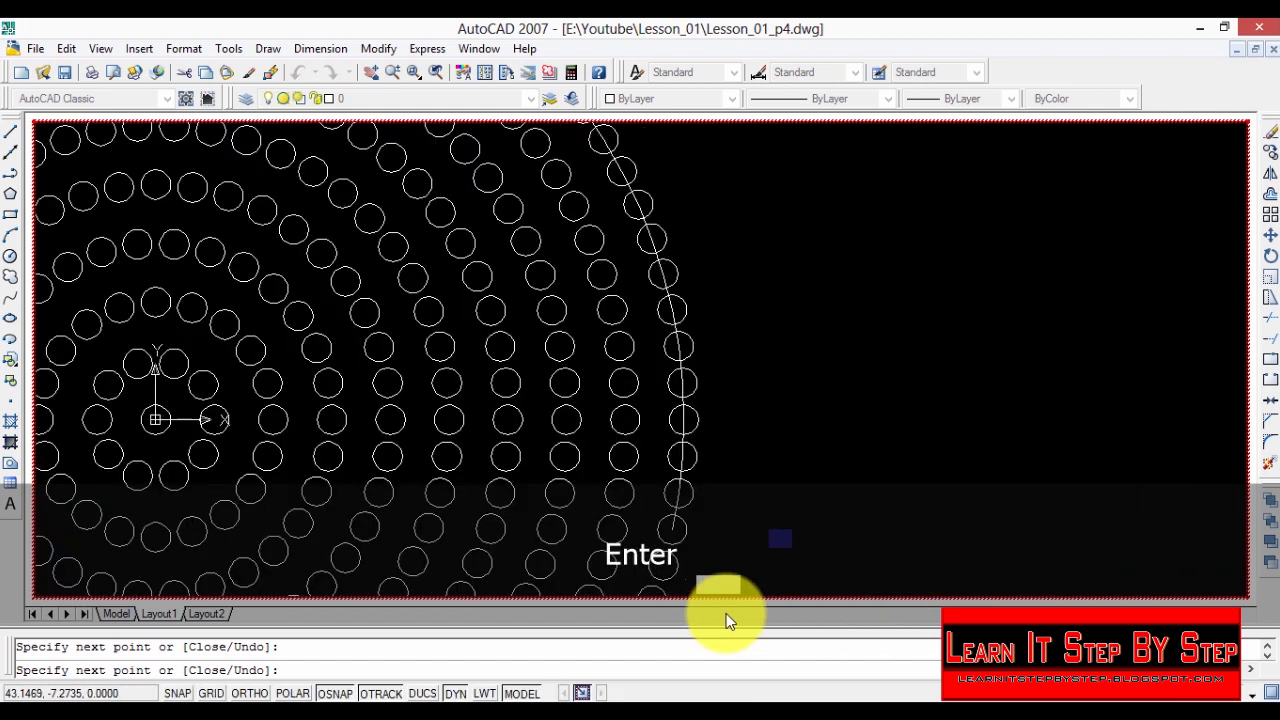
scroll(600, 560, down, 5)
scroll(571, 537, up, 5)
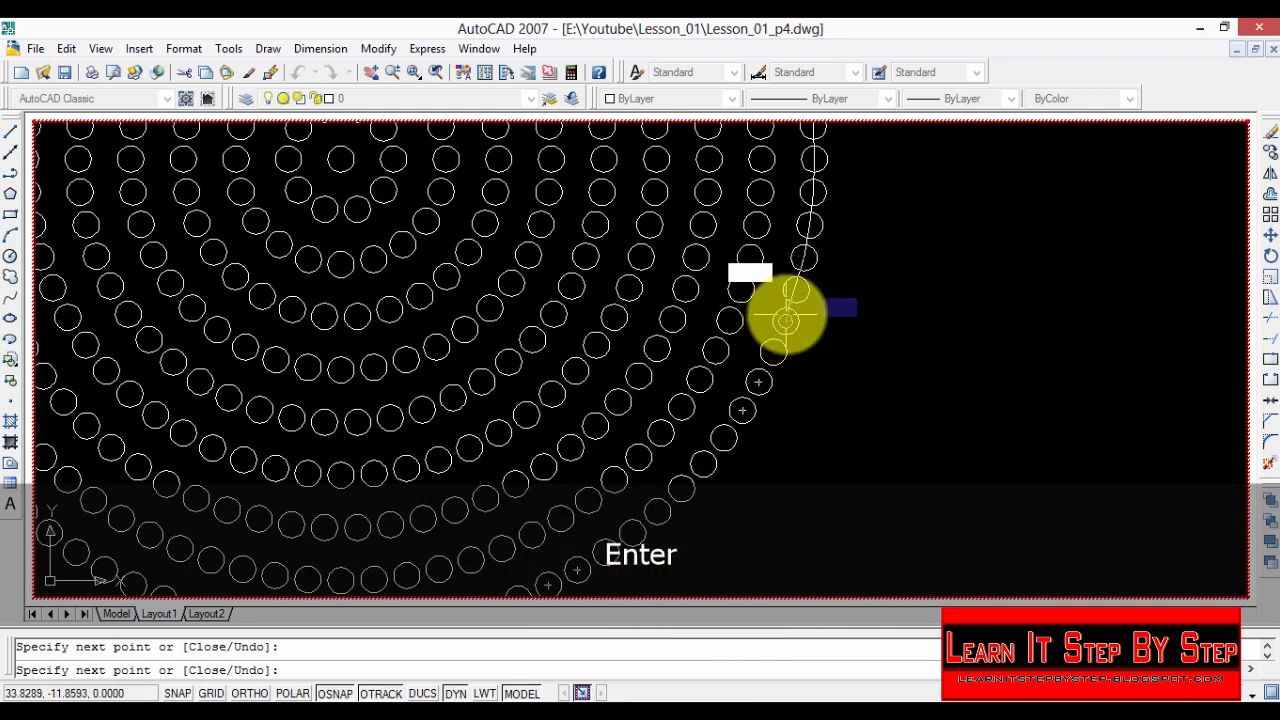
click(761, 377)
click(738, 412)
click(723, 441)
click(707, 460)
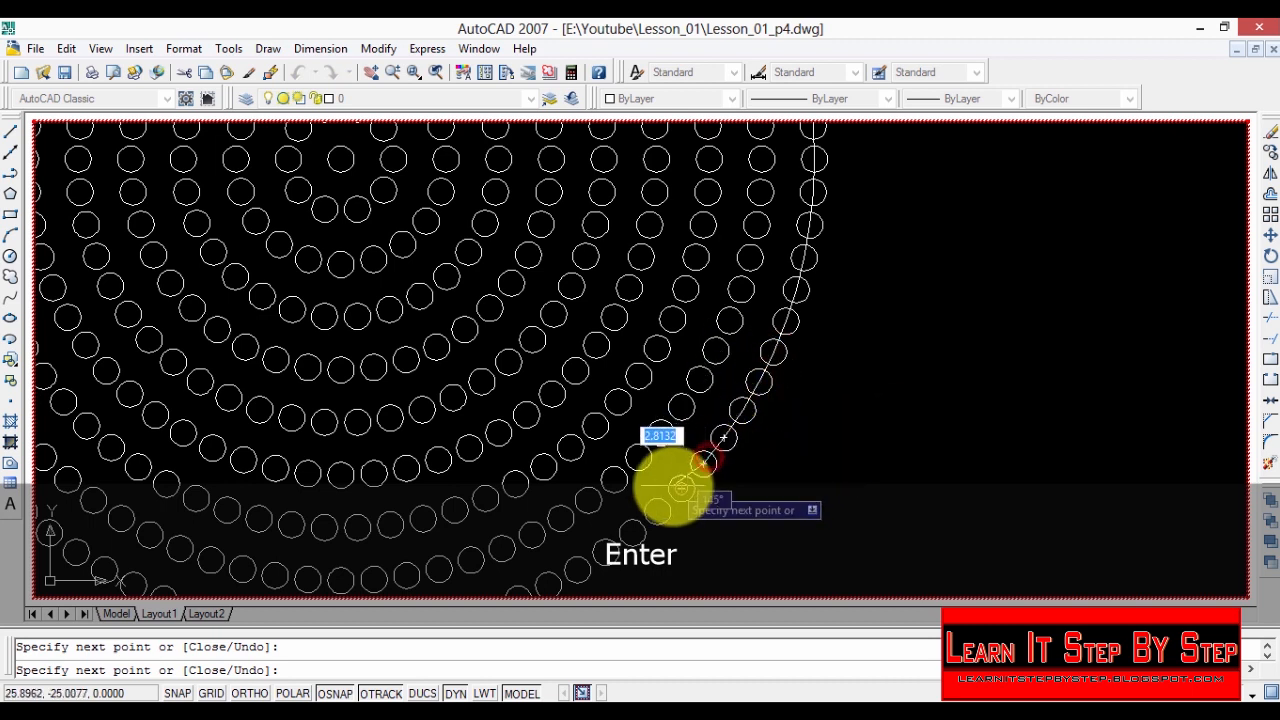
Step: Extend the line chain through the next outer-ring circle centers toward the bottom of the ring
click(680, 487)
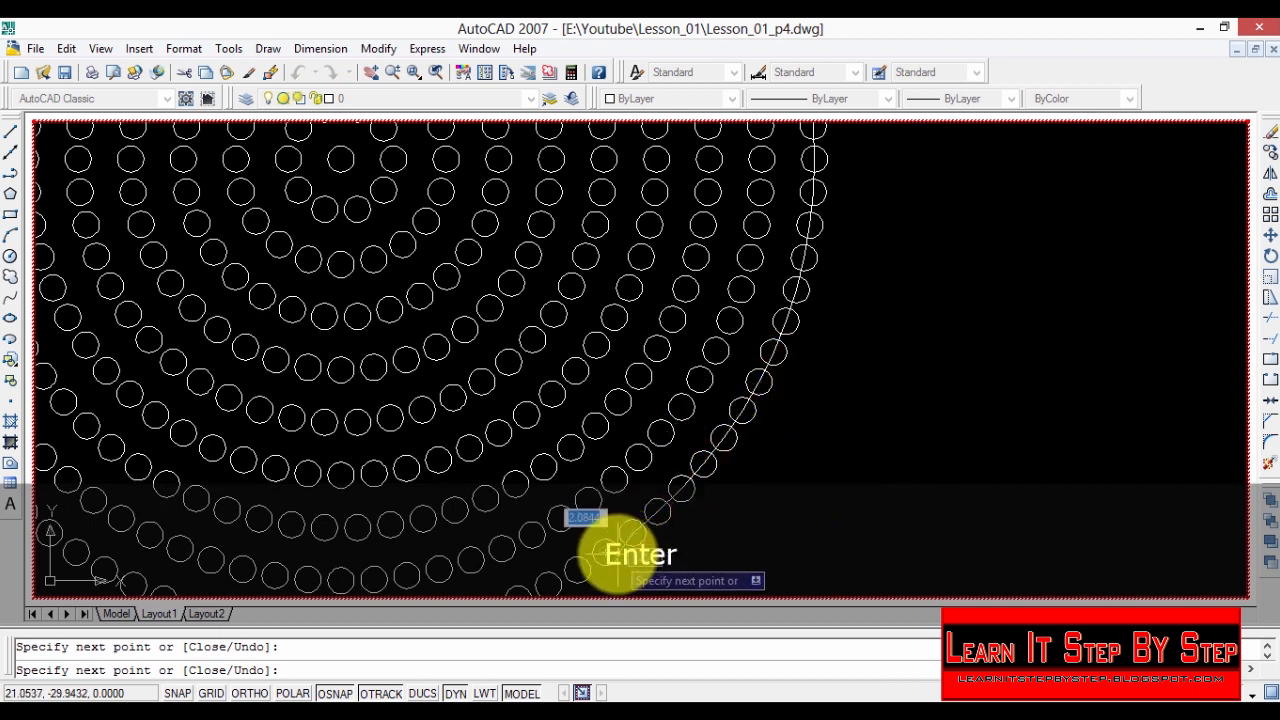
click(606, 553)
click(572, 567)
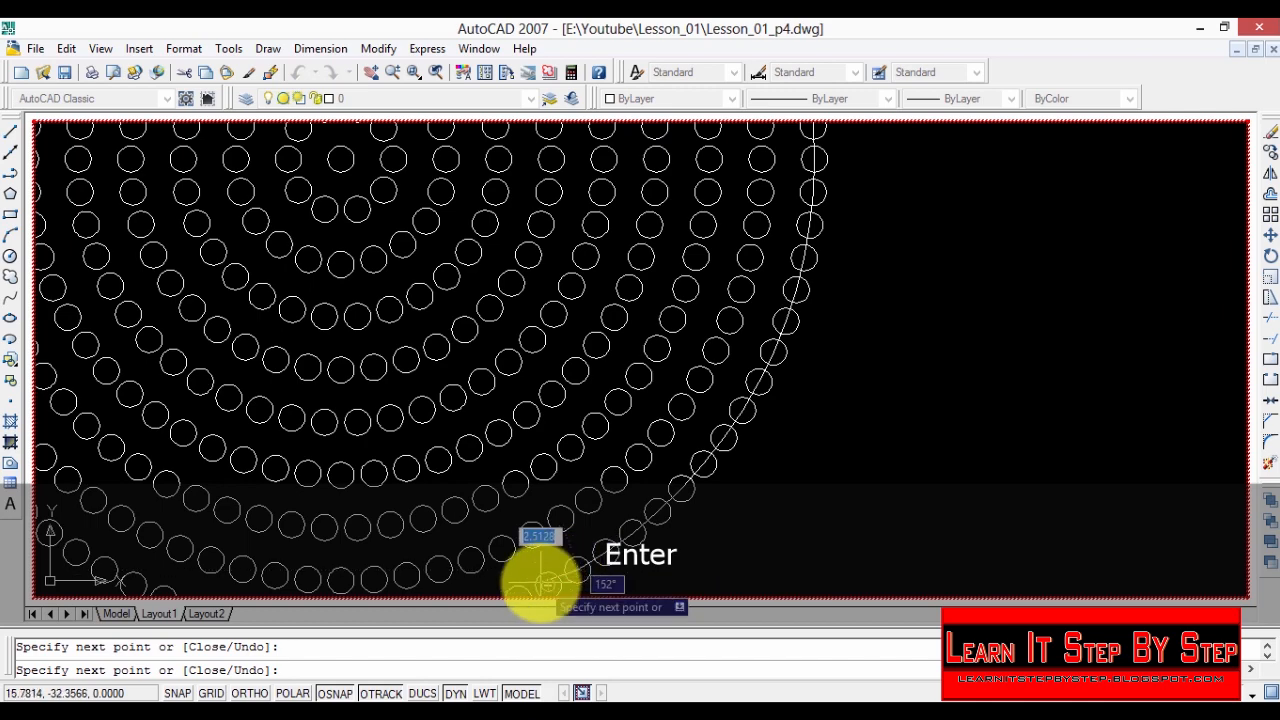
scroll(509, 615, down, 4)
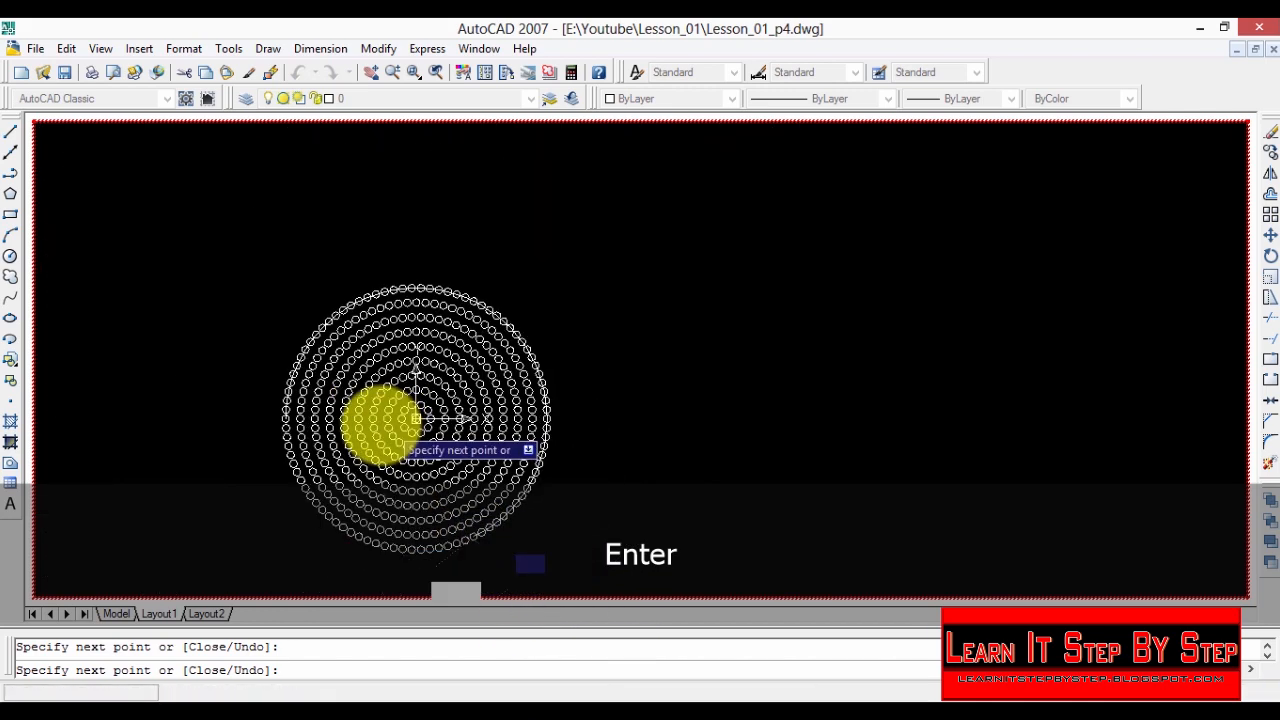
scroll(505, 618, up, 4)
scroll(600, 520, up, 2)
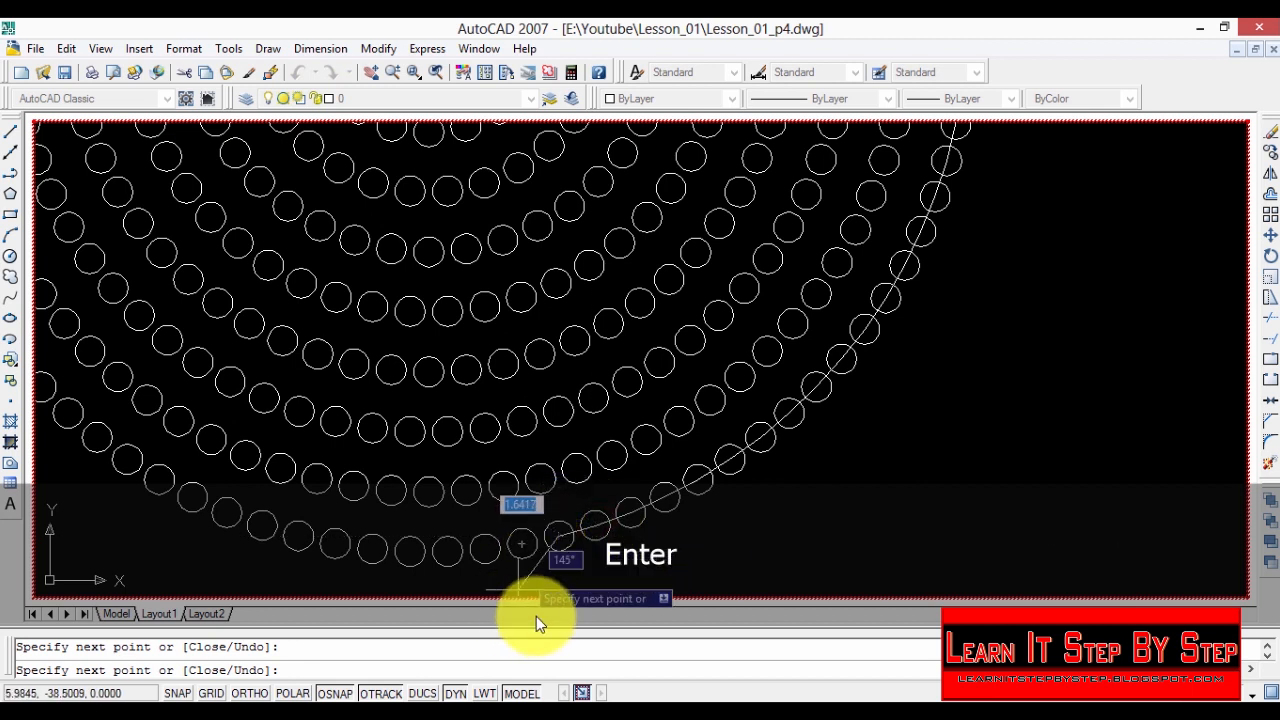
Step: Connect the line chain through the centers of the lowest circles of the outer ring, moving clockwise
click(520, 543)
click(485, 549)
click(447, 550)
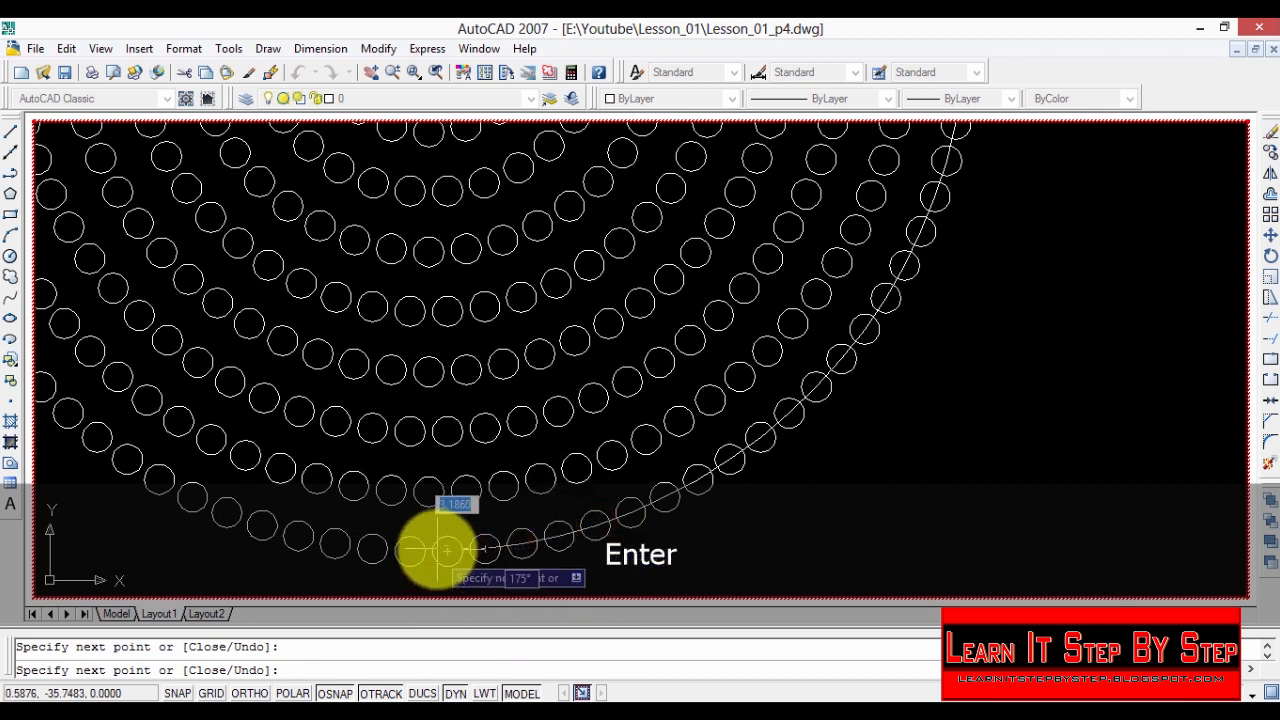
click(408, 547)
click(334, 541)
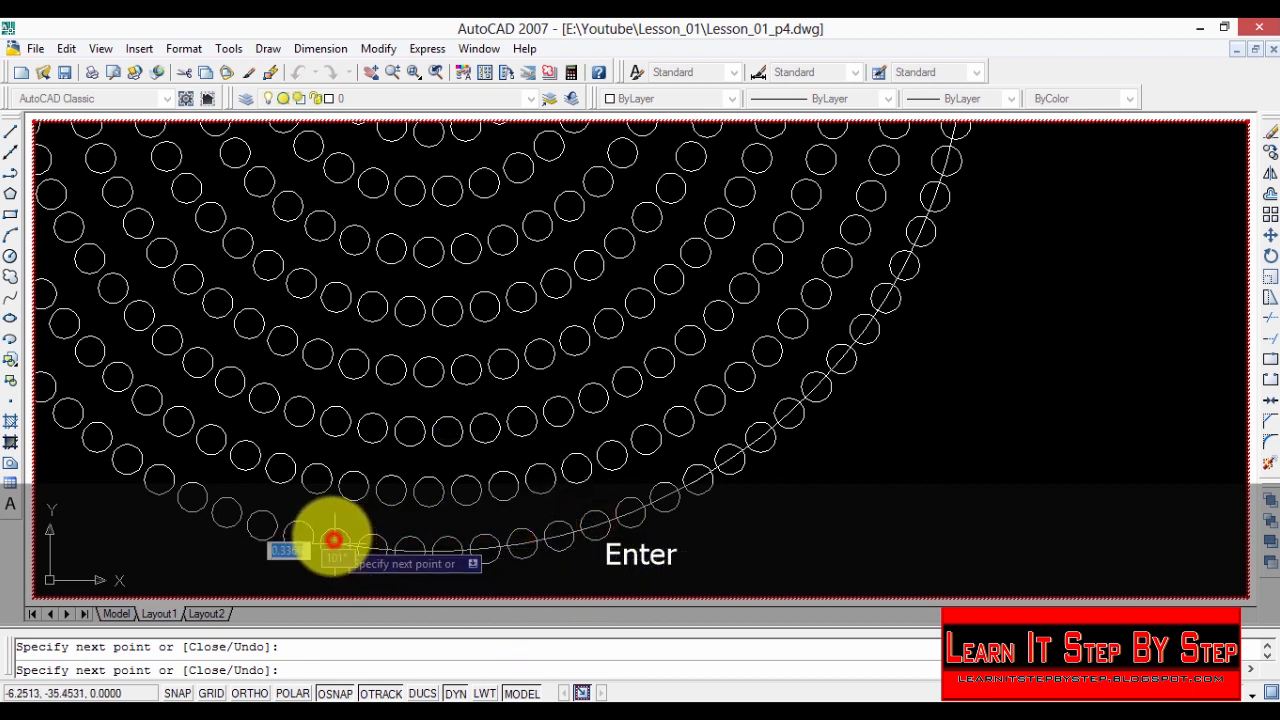
Step: Carry the line chain clockwise through consecutive circle centers up the outer ring's lower-left part
click(298, 535)
click(263, 526)
click(226, 513)
click(192, 497)
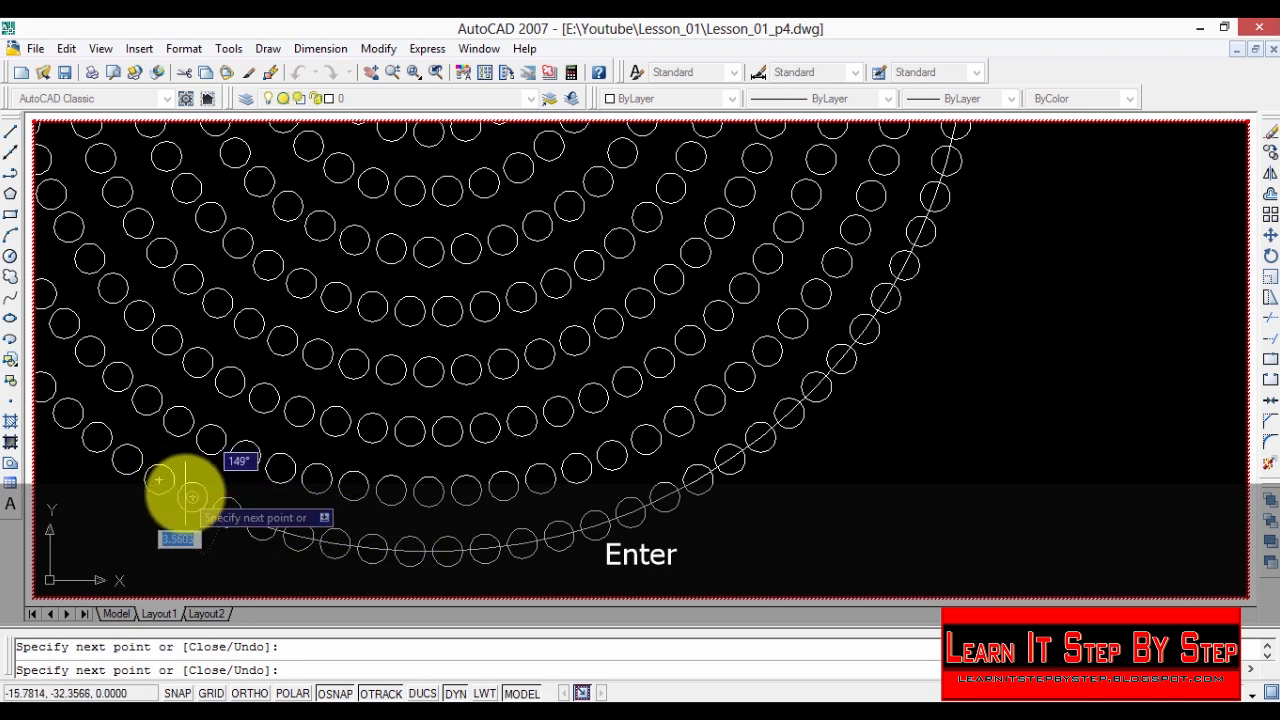
click(159, 481)
click(127, 459)
click(99, 437)
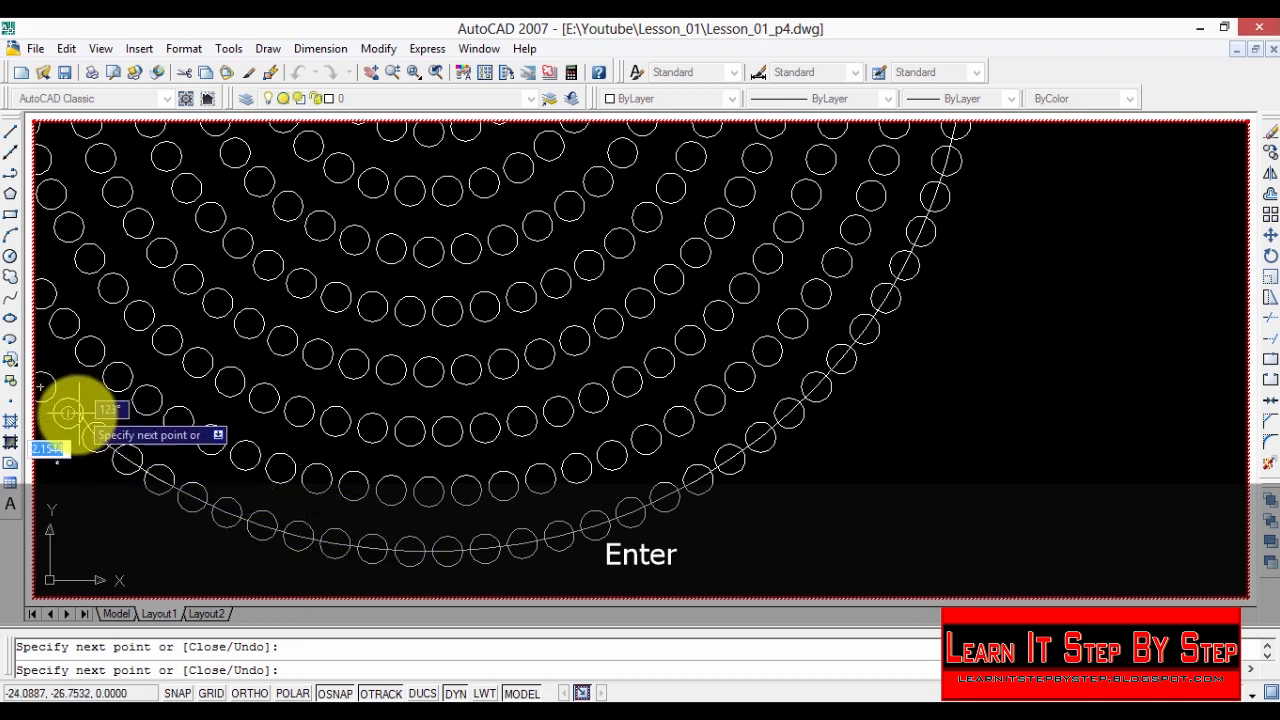
click(46, 387)
Step: Extend the line chain up the outer ring's left side toward the circle just below its leftmost one
scroll(466, 386, down, 5)
scroll(600, 440, up, 2)
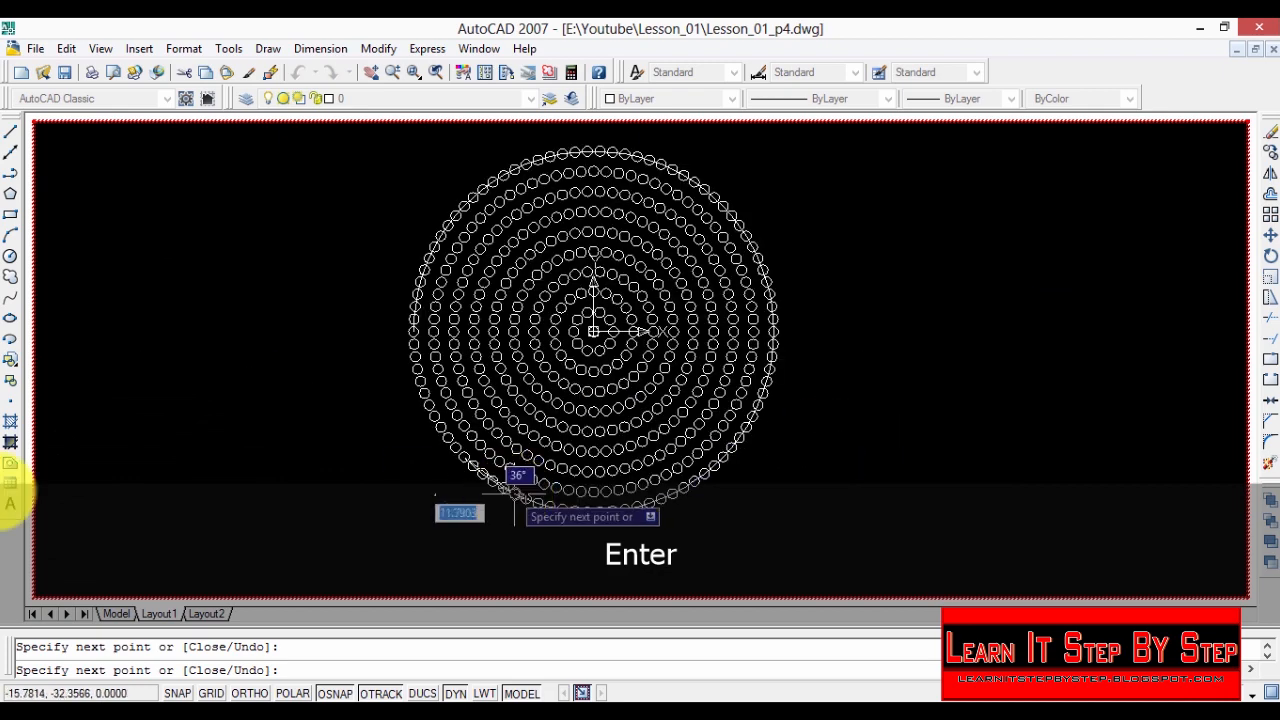
scroll(190, 376, up, 1)
scroll(603, 465, up, 2)
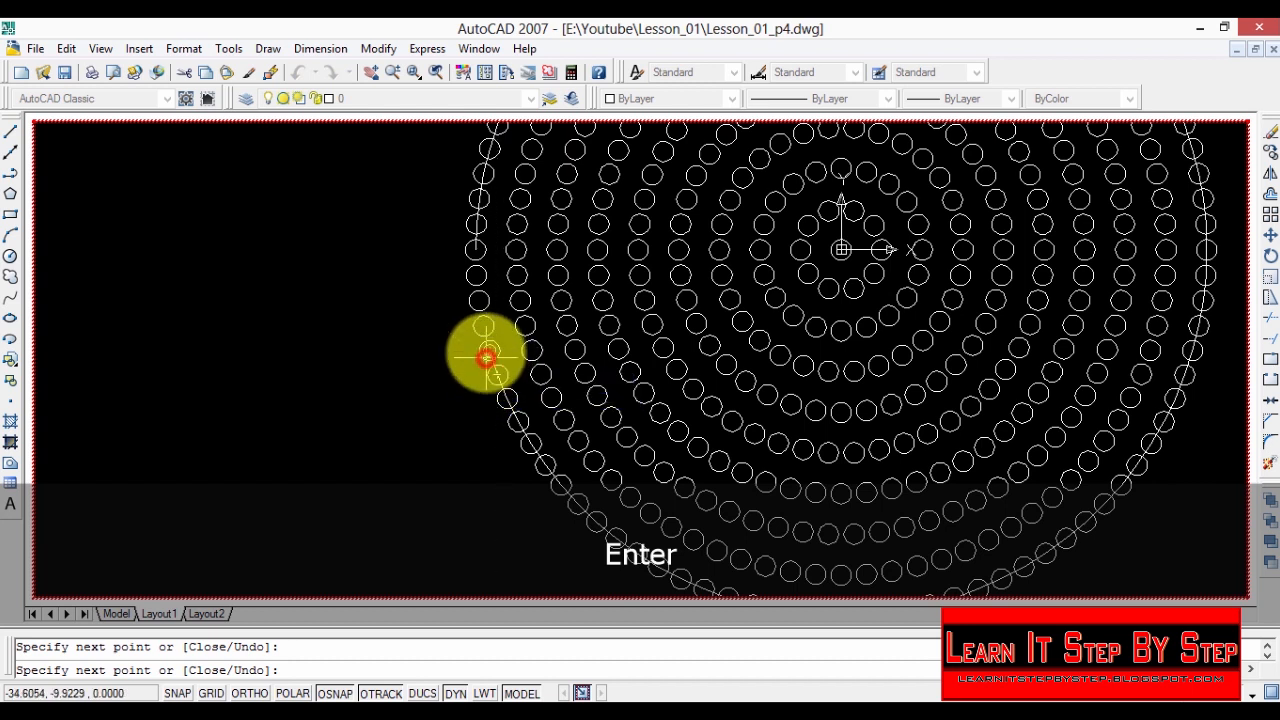
click(486, 357)
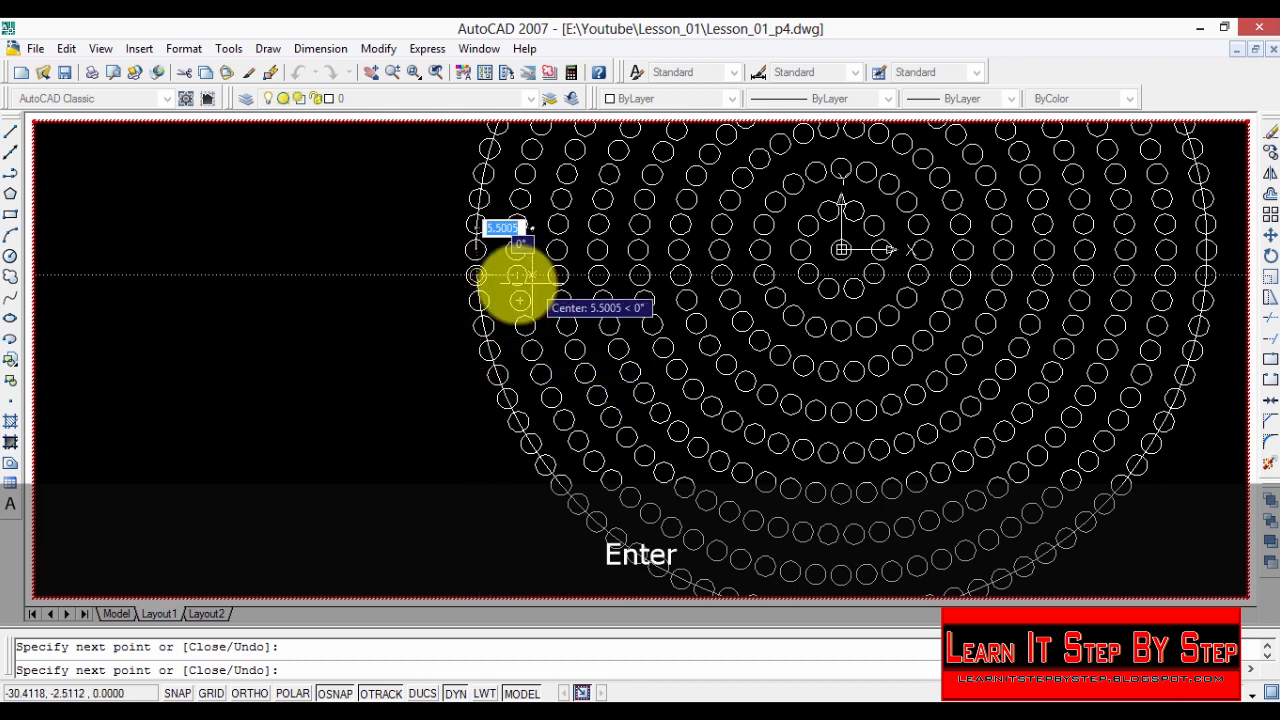
Step: Link the chain horizontally from the outer-ring circle just below the leftmost one to the adjacent circle center on the second ring
scroll(505, 280, up, 3)
scroll(543, 434, down, 2)
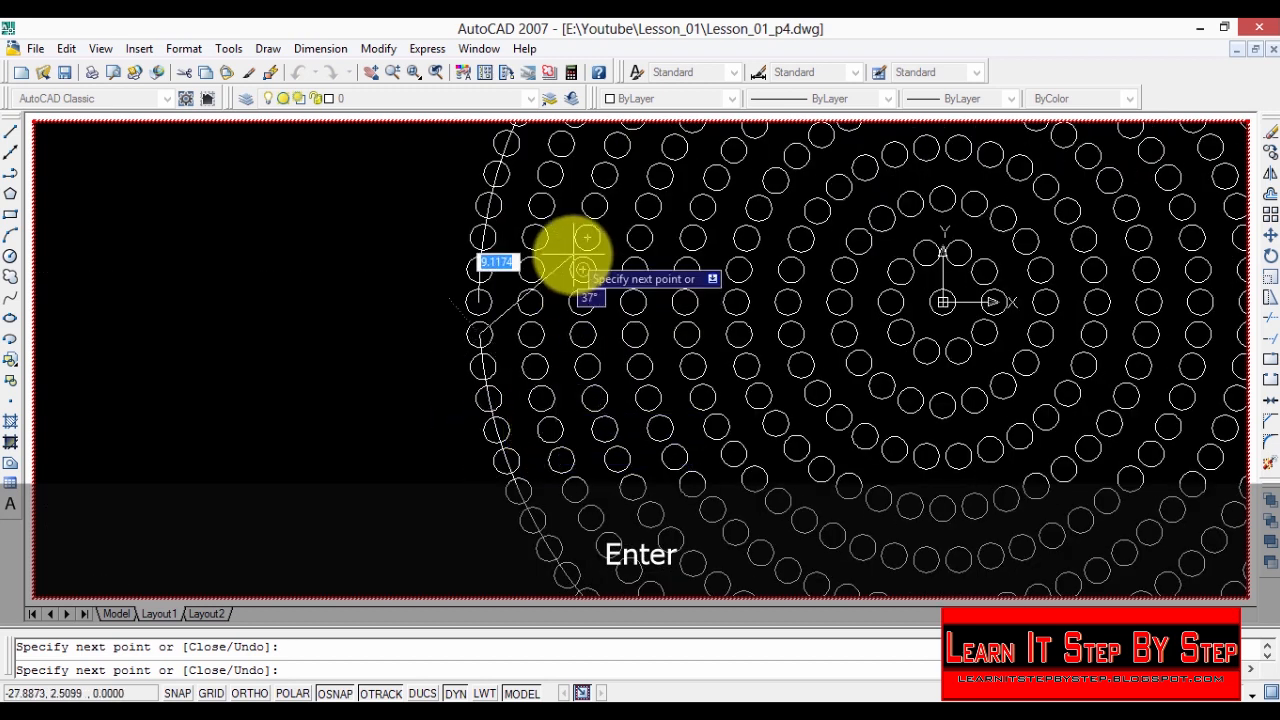
scroll(531, 335, up, 2)
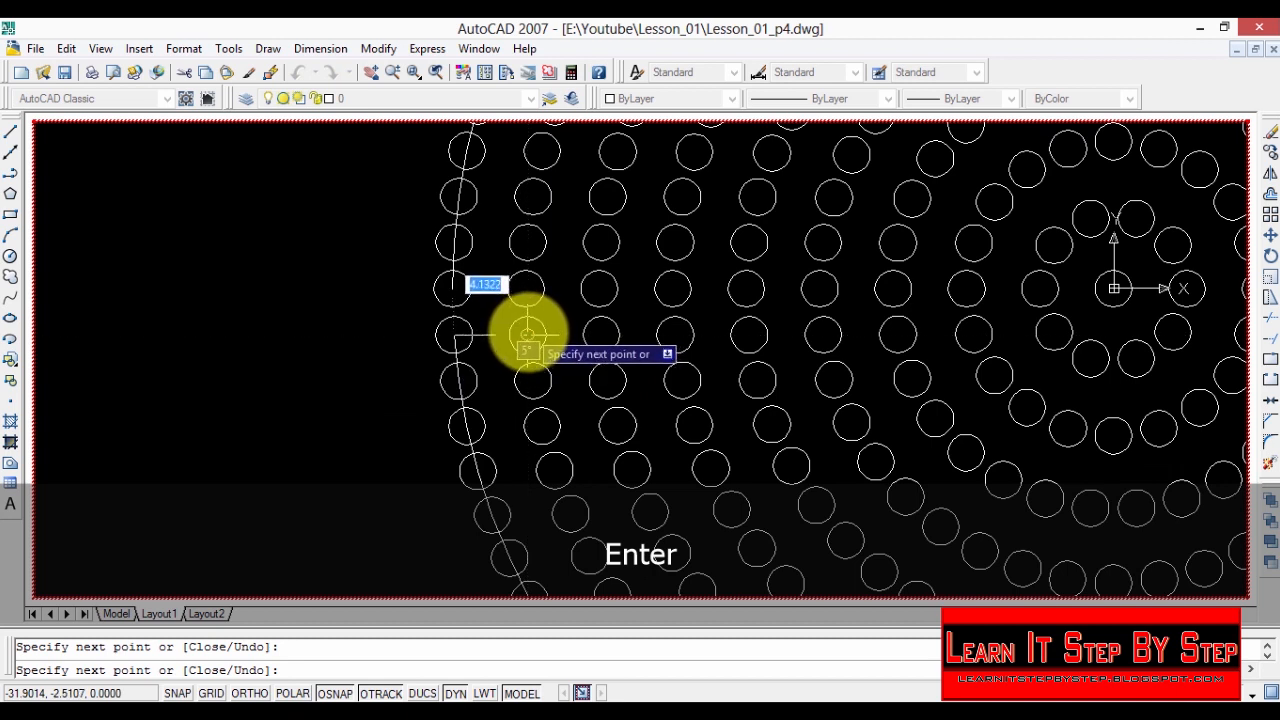
click(536, 355)
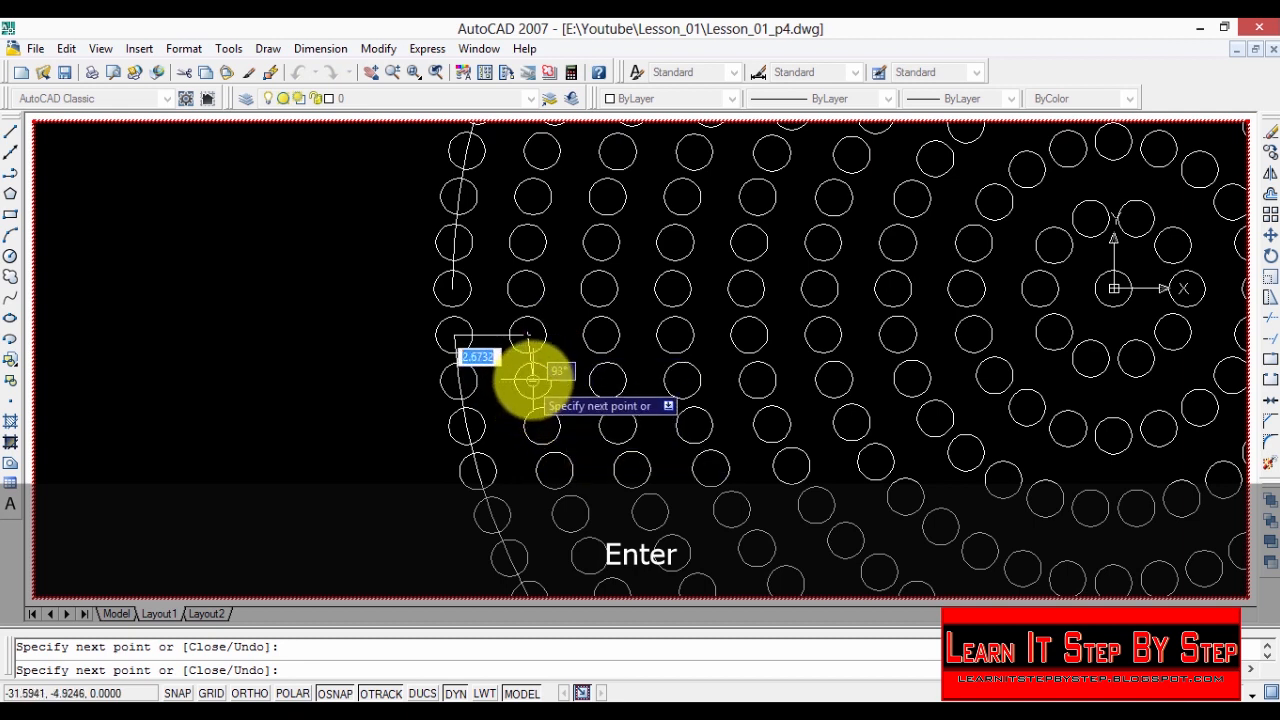
Step: Run the line chain counterclockwise through the next four circle centers down the left side of the second ring
click(533, 380)
click(541, 420)
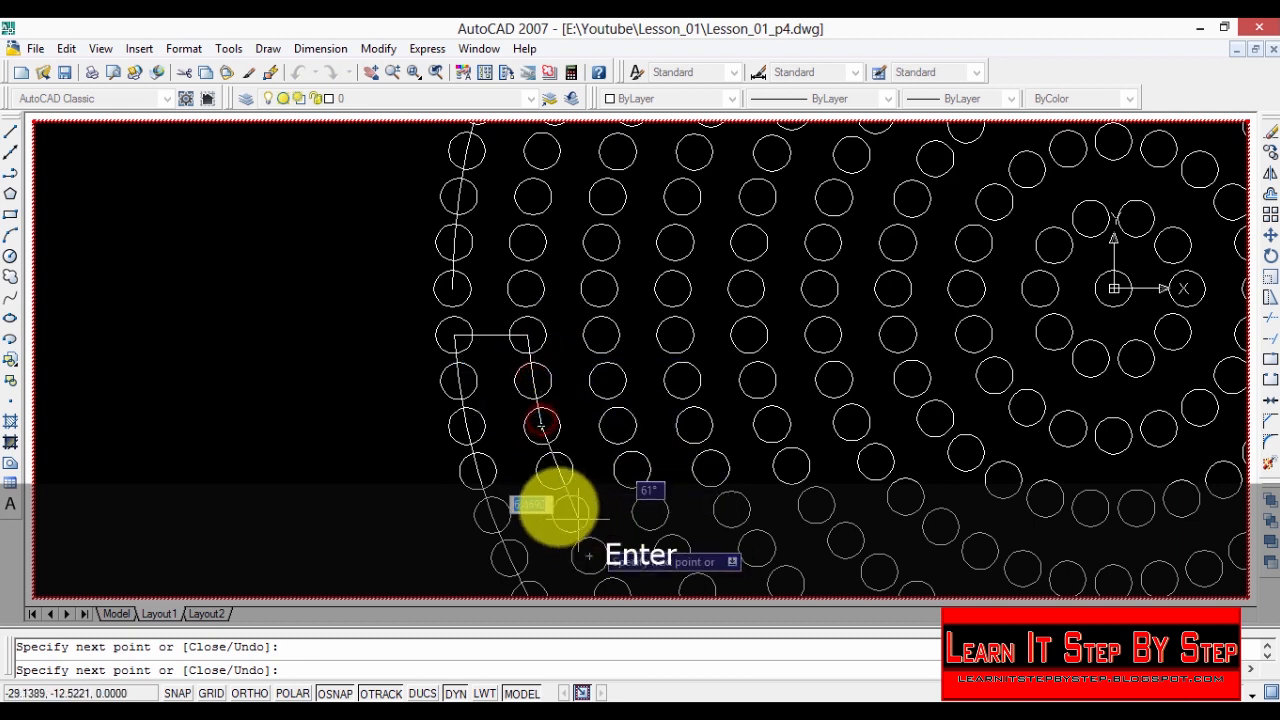
click(552, 469)
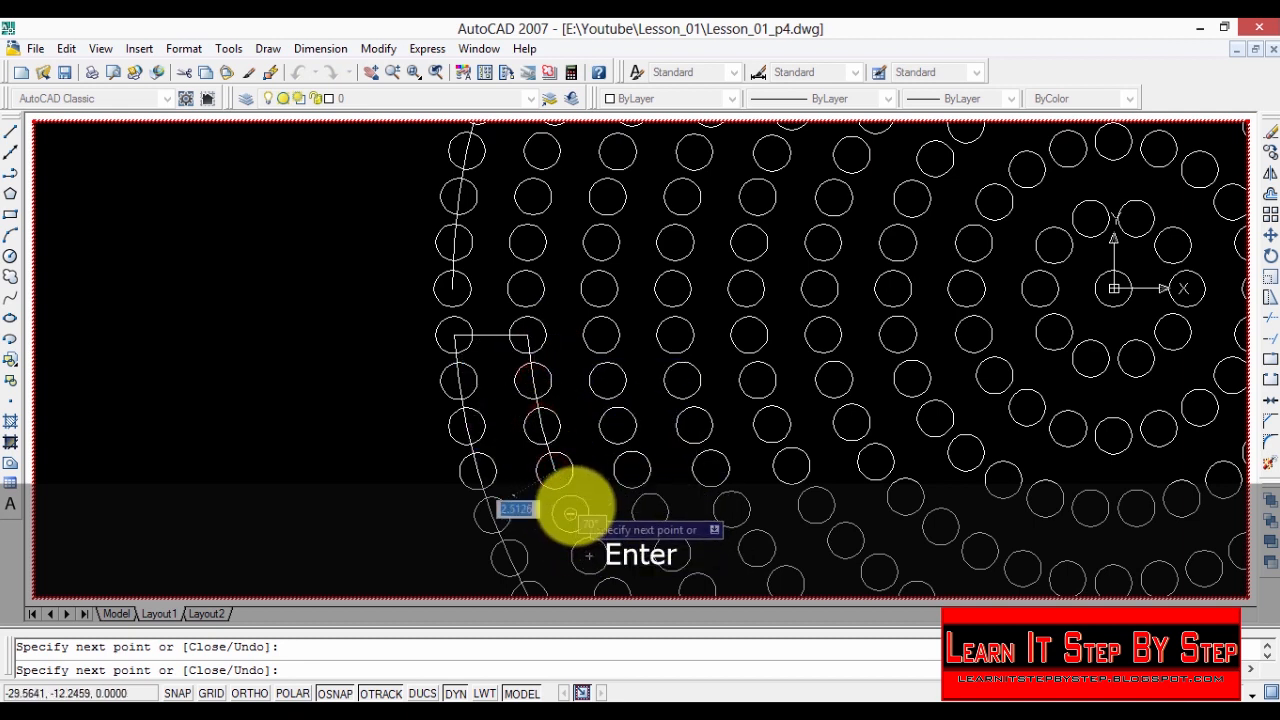
click(570, 514)
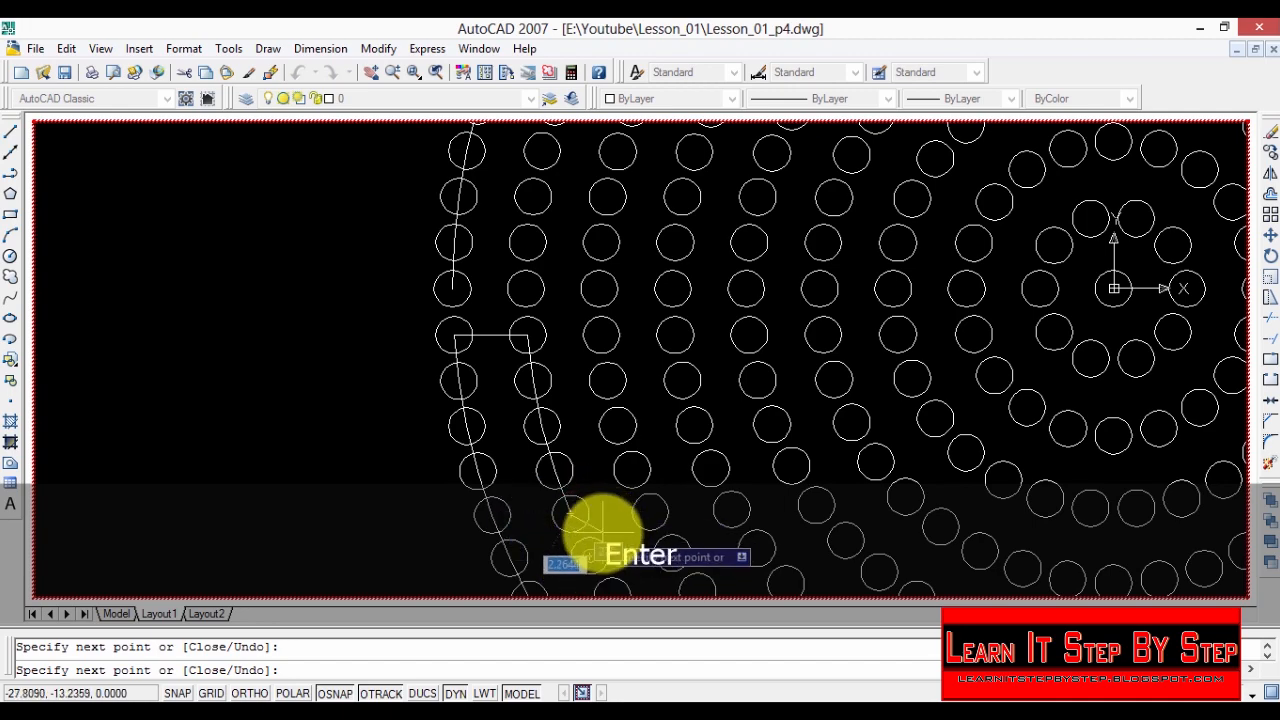
Step: Extend the chain along the second ring's lower-left circle centers and end the Line command
scroll(590, 552, down, 5)
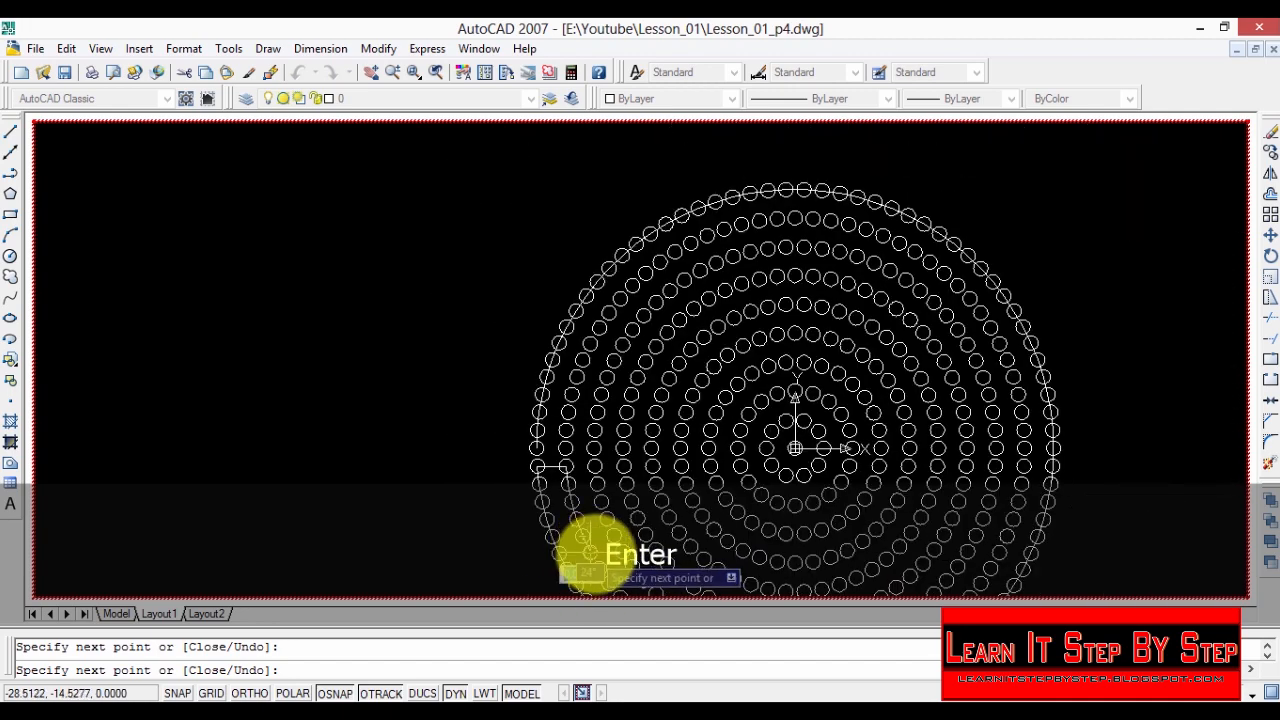
scroll(598, 568, up, 2)
scroll(536, 605, up, 3)
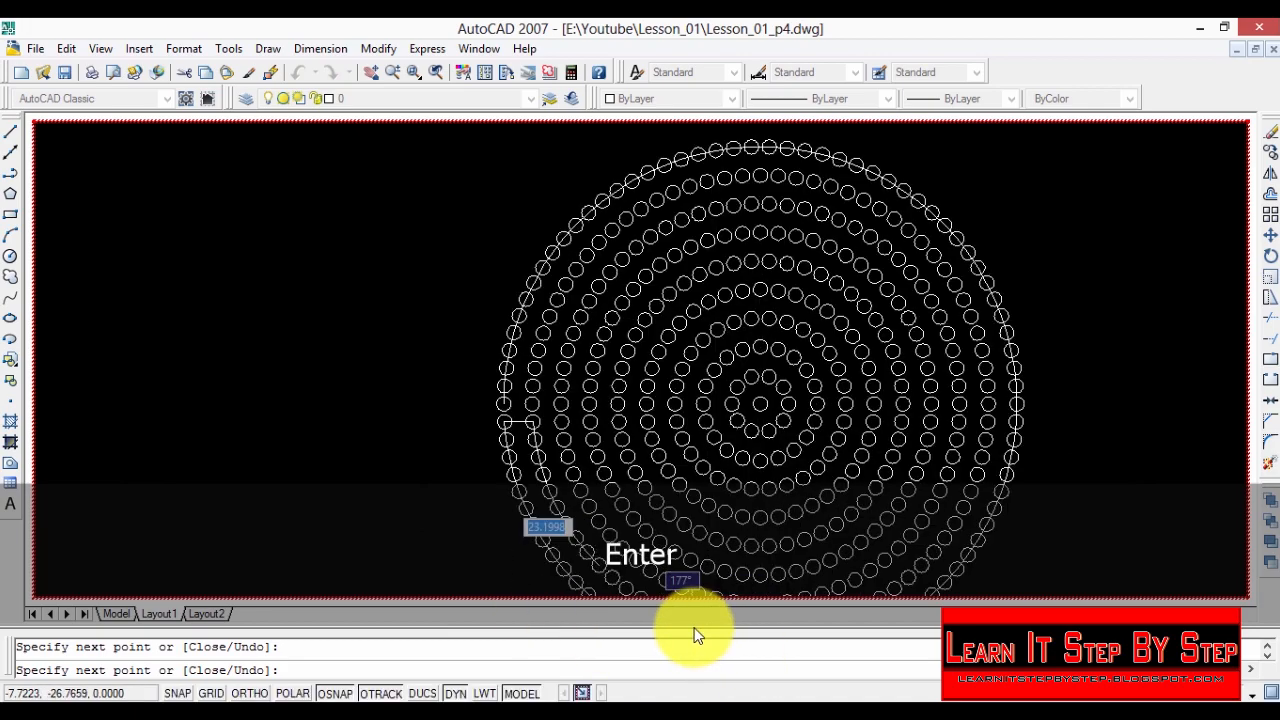
scroll(652, 600, down, 2)
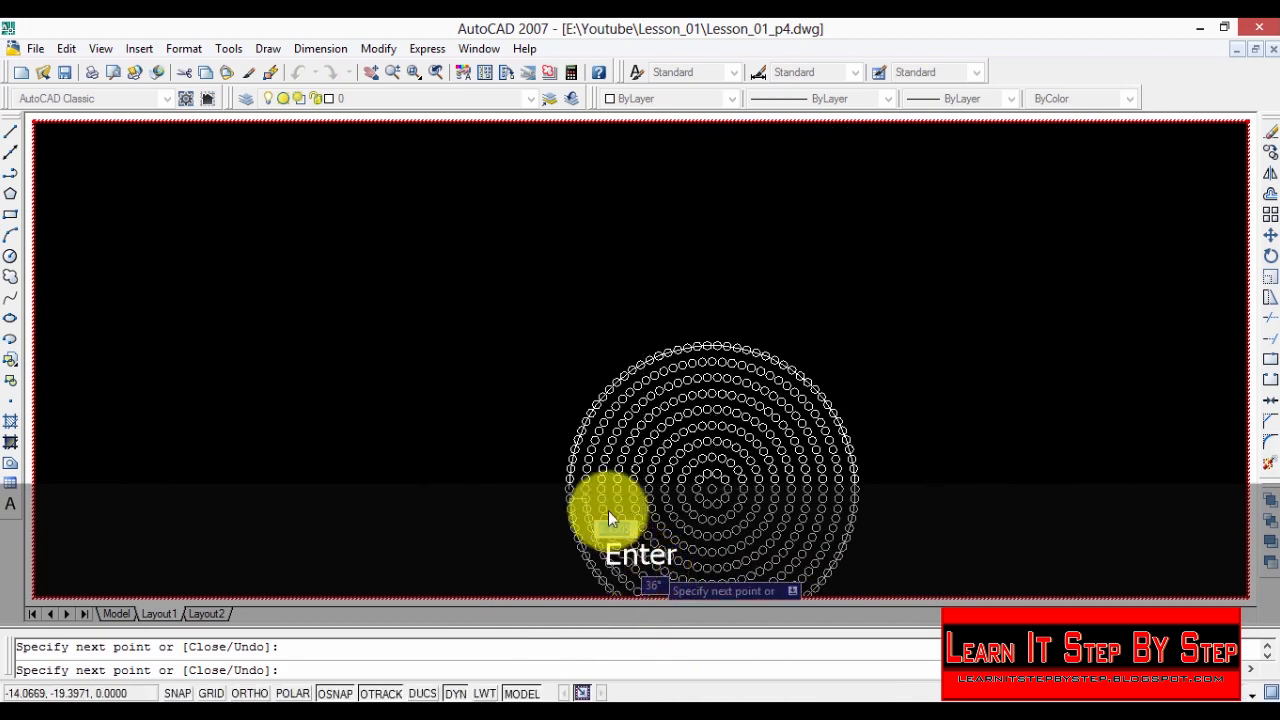
scroll(643, 532, up, 5)
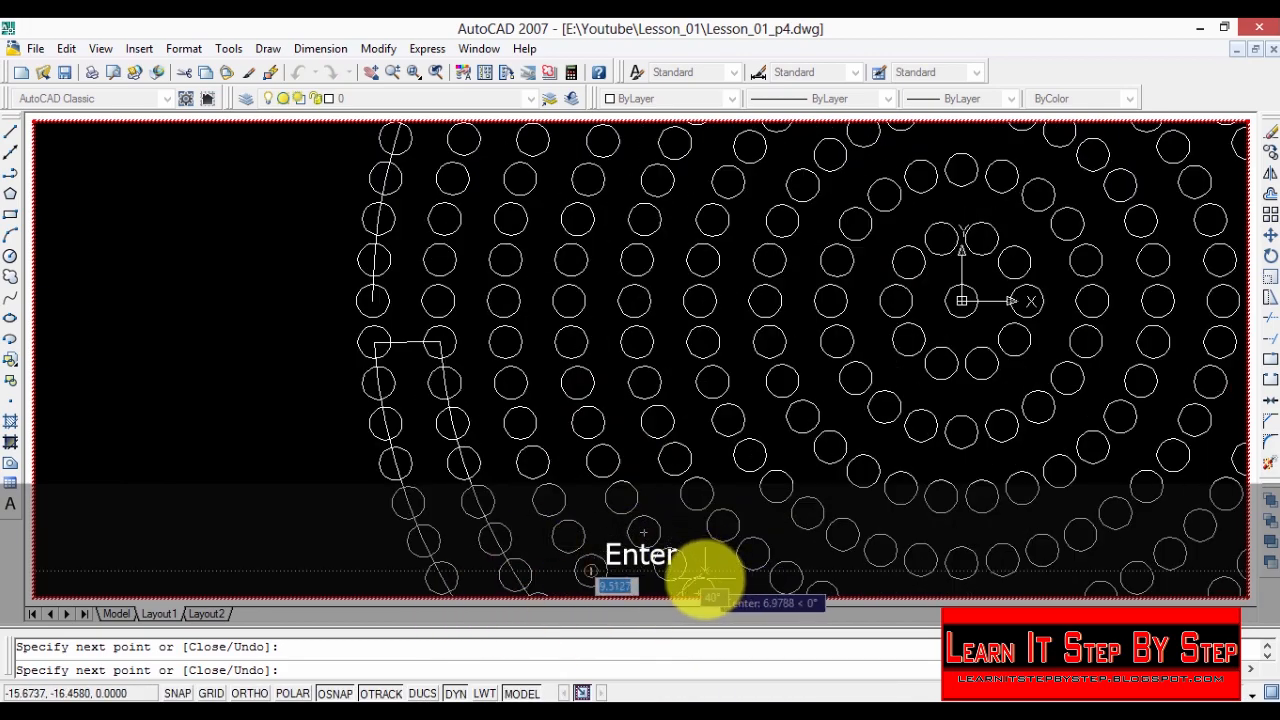
scroll(651, 551, down, 8)
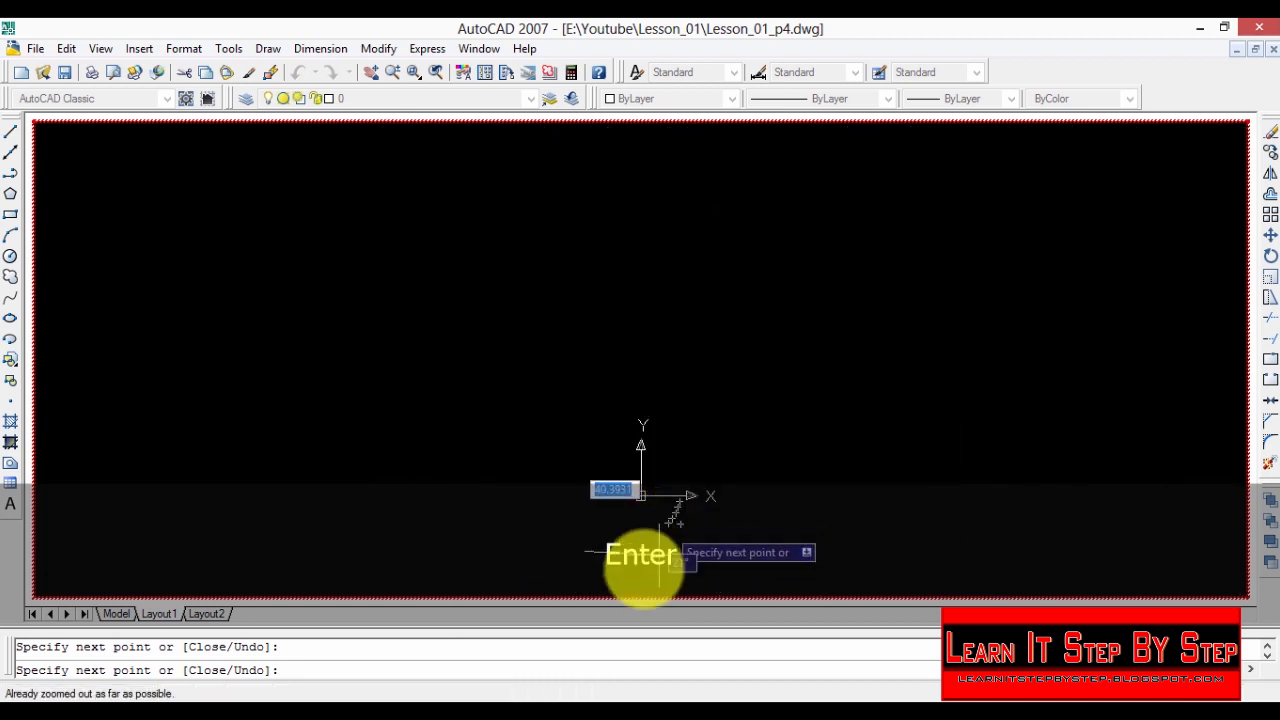
scroll(655, 555, up, 6)
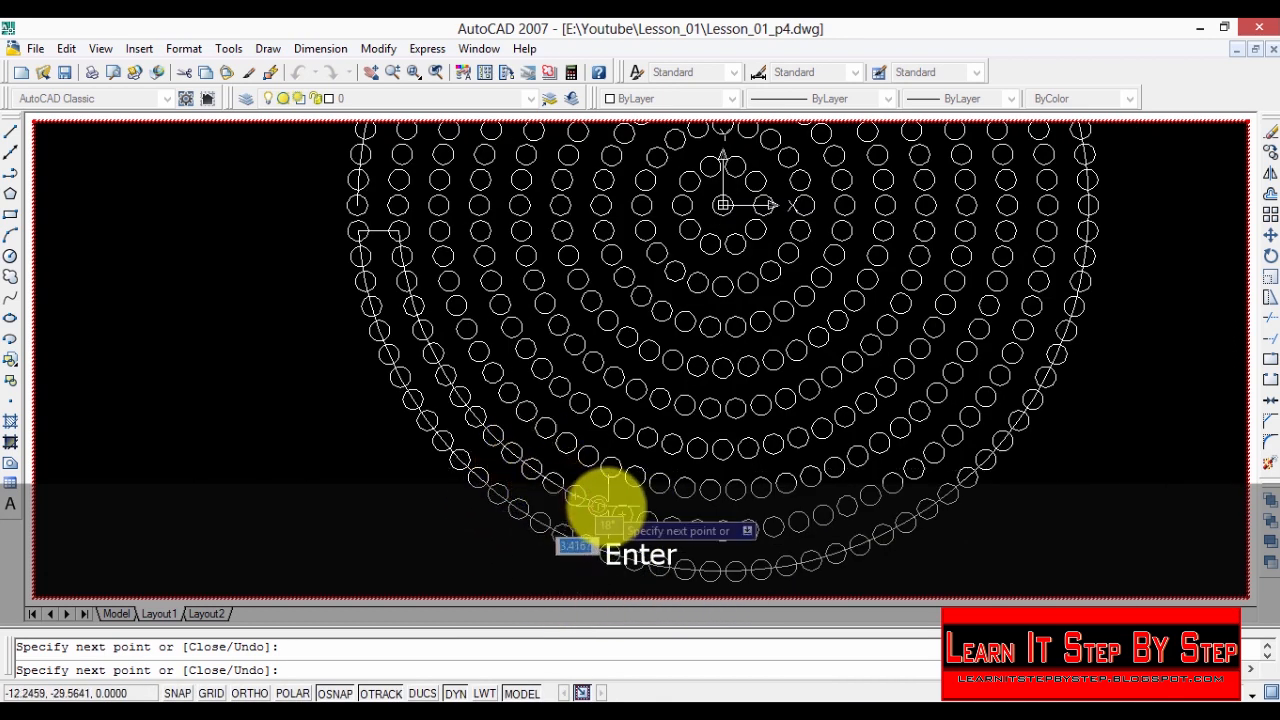
key(space)
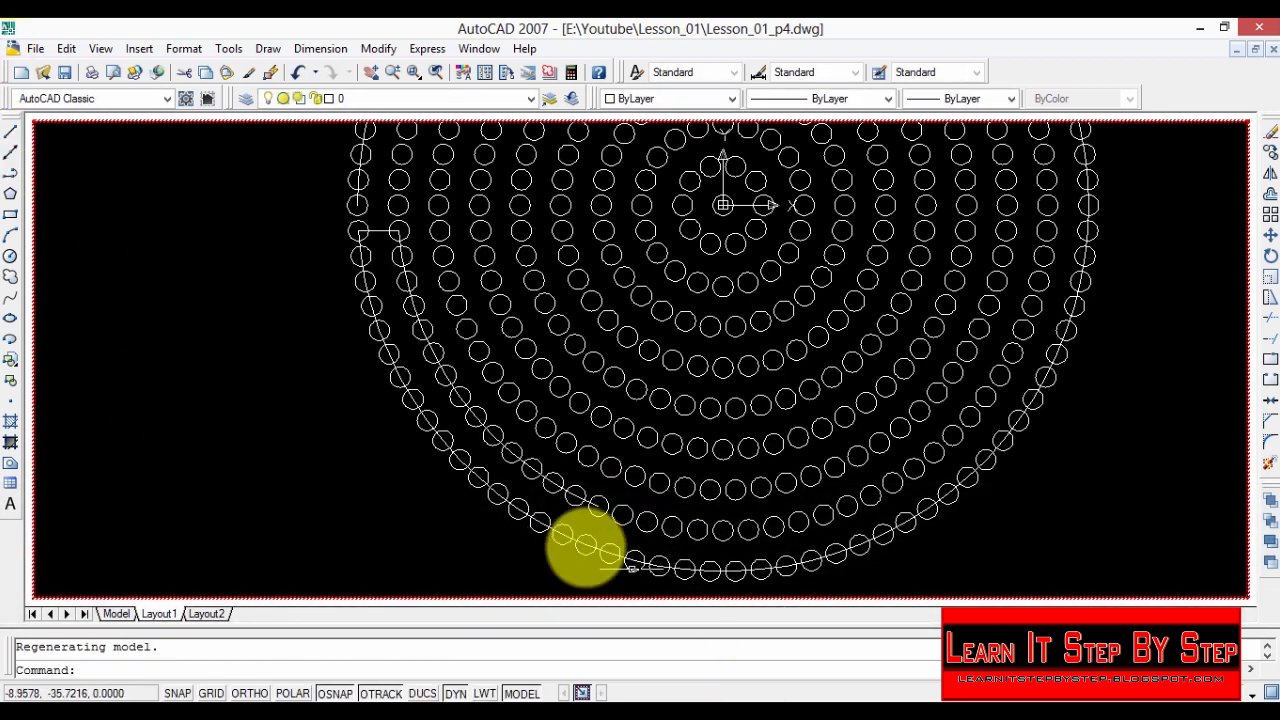
Step: Start a new line at the chain's open end and connect the circle centers across the bottom of the second ring
click(10, 133)
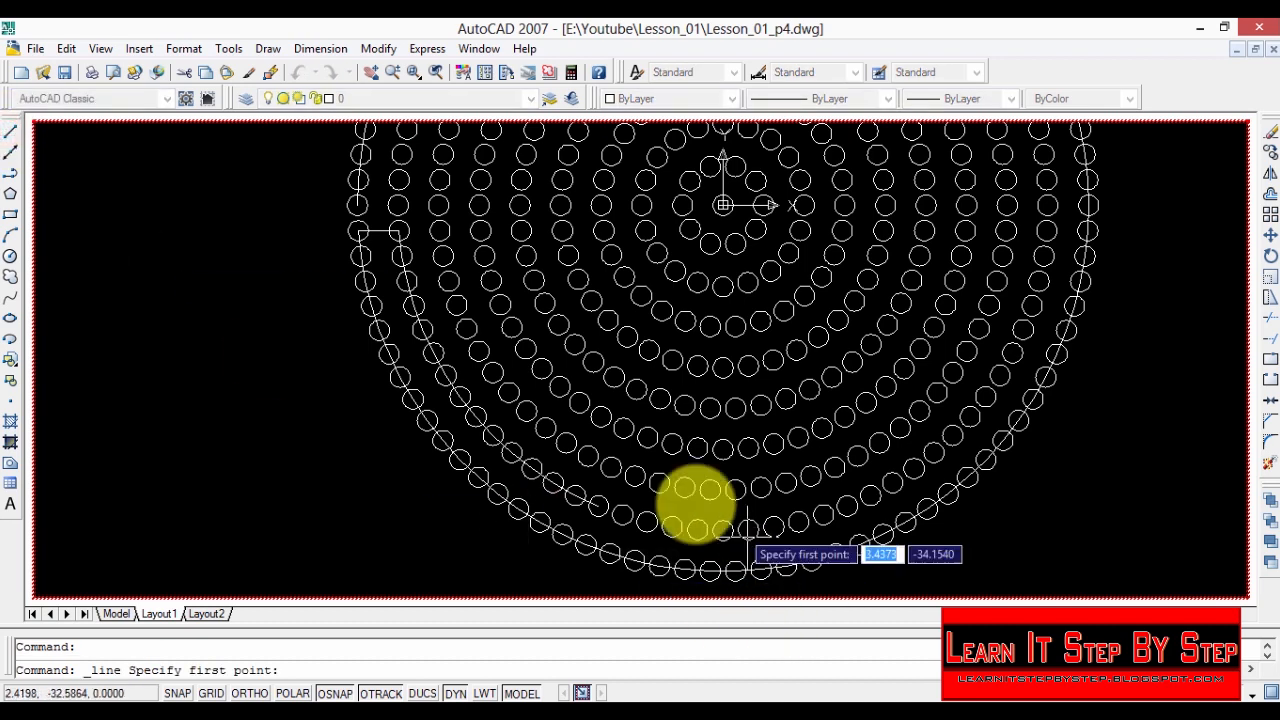
scroll(598, 507, up, 5)
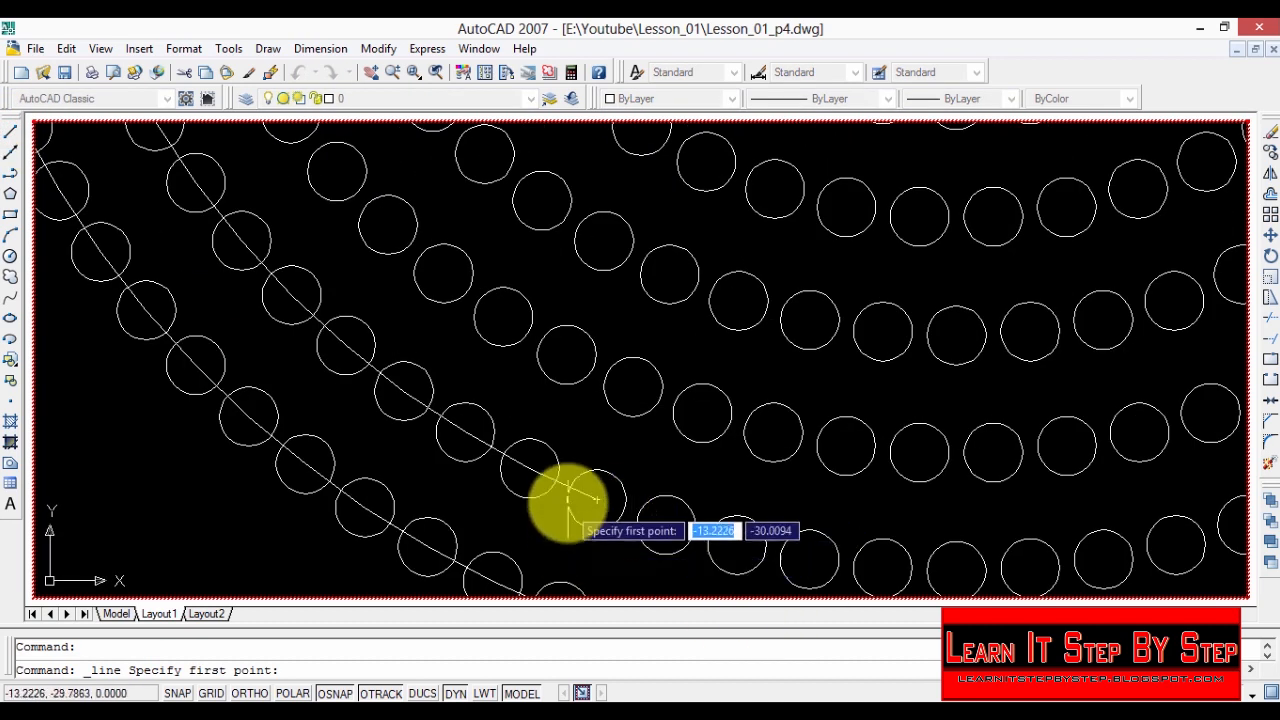
click(598, 500)
scroll(600, 503, down, 5)
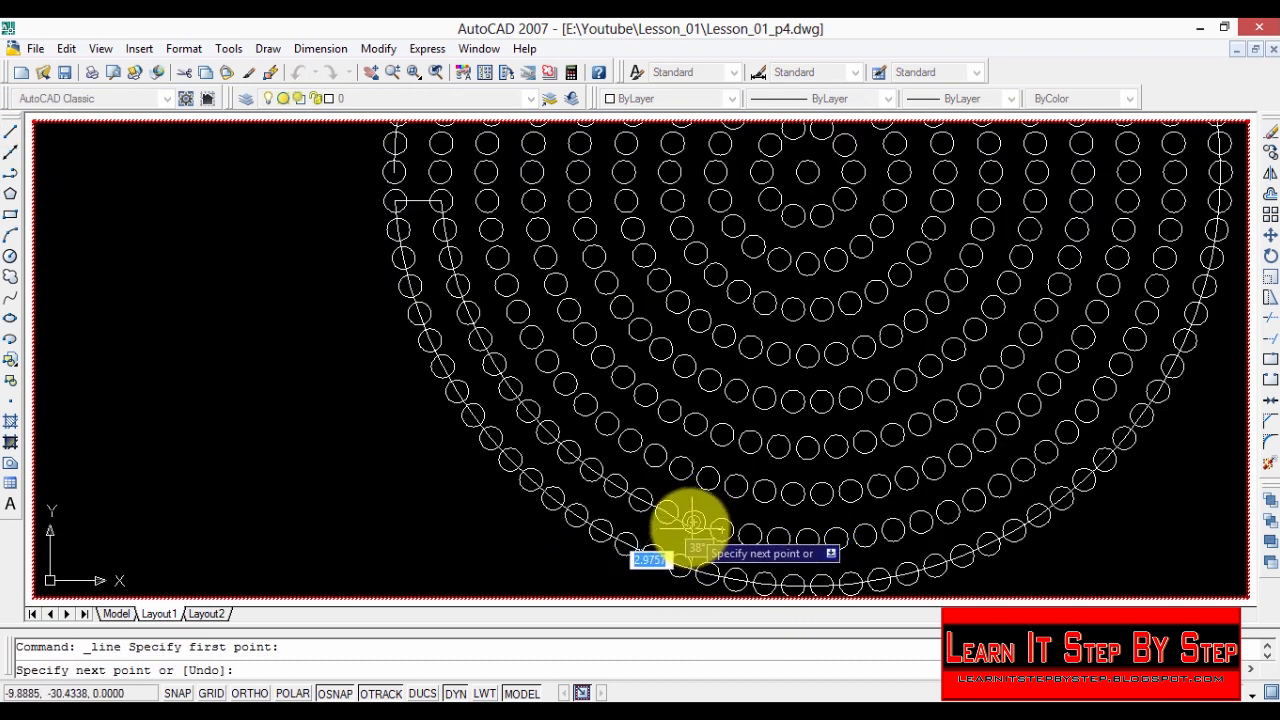
click(764, 534)
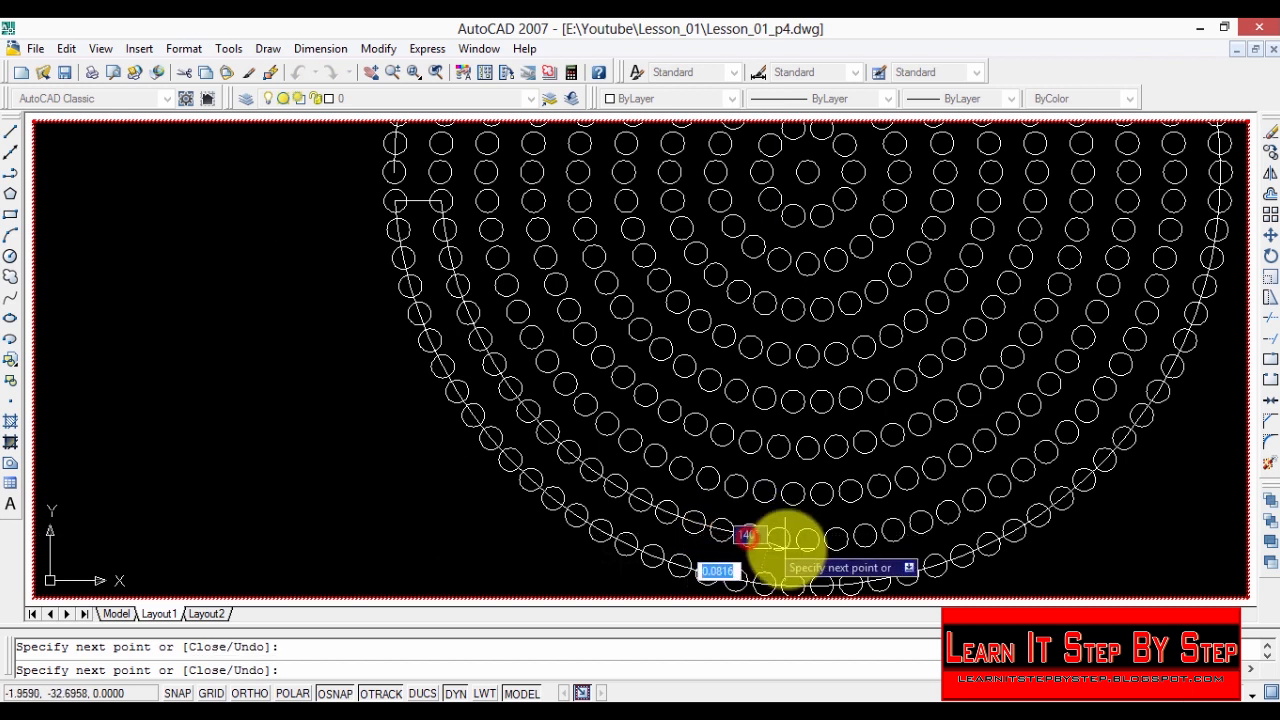
click(836, 539)
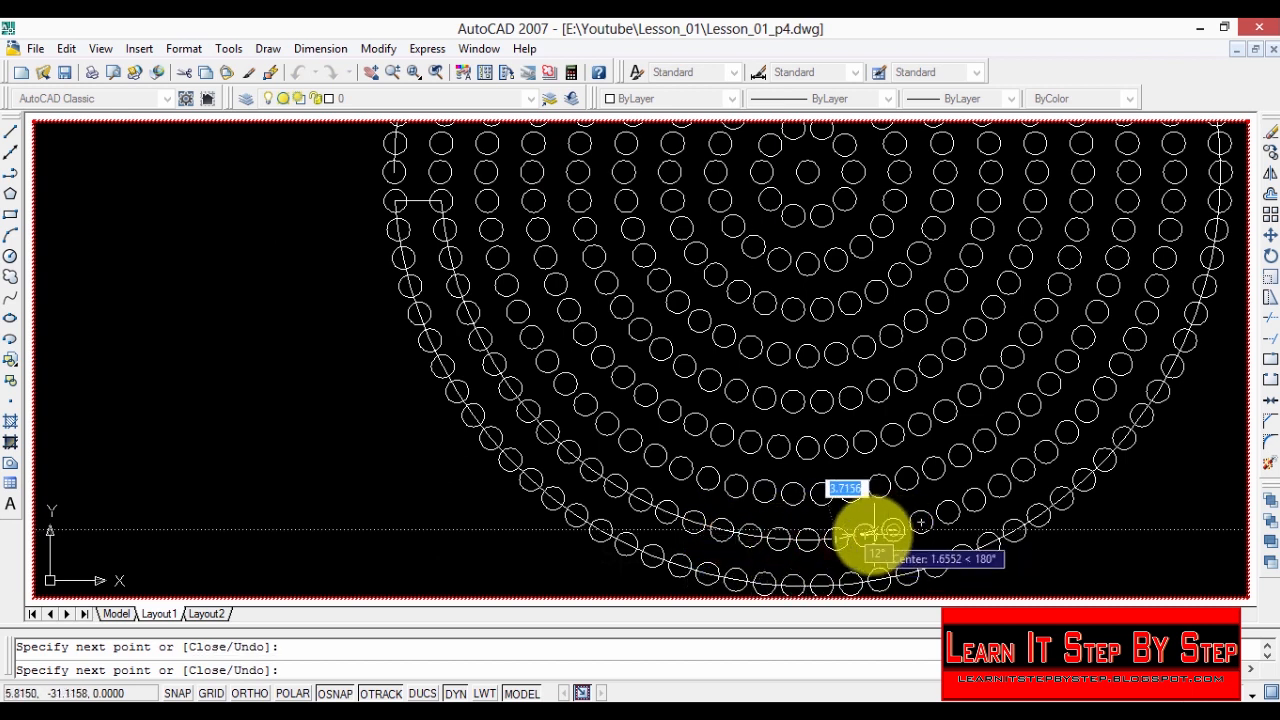
Step: Continue the line chain counterclockwise through the circle centers up the second ring's lower-right part
click(903, 531)
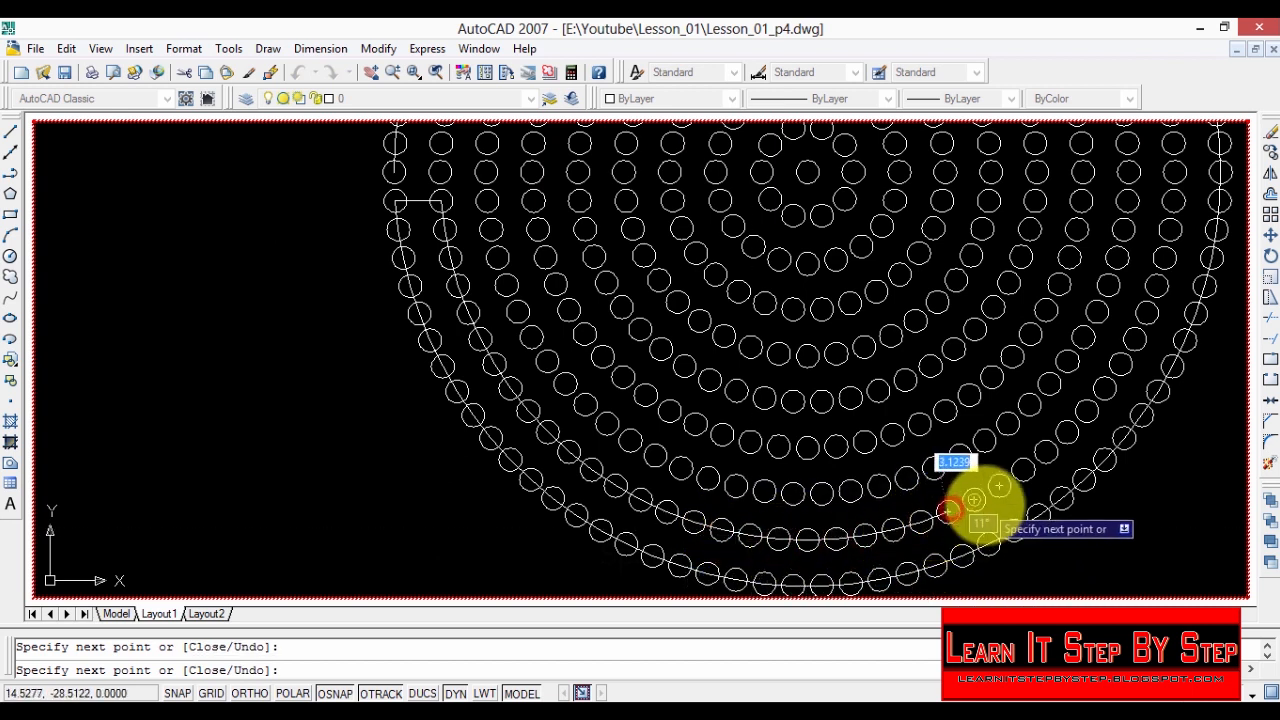
click(1023, 470)
click(1046, 453)
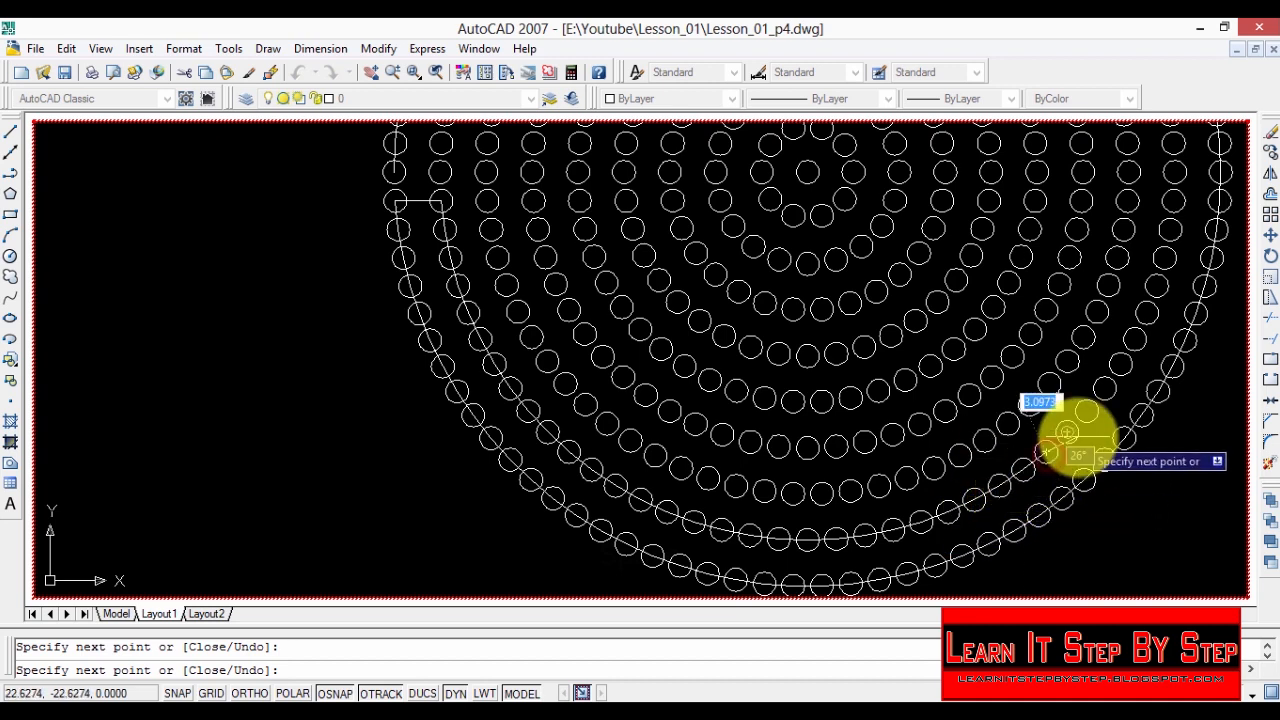
click(1068, 432)
click(1096, 391)
click(1138, 345)
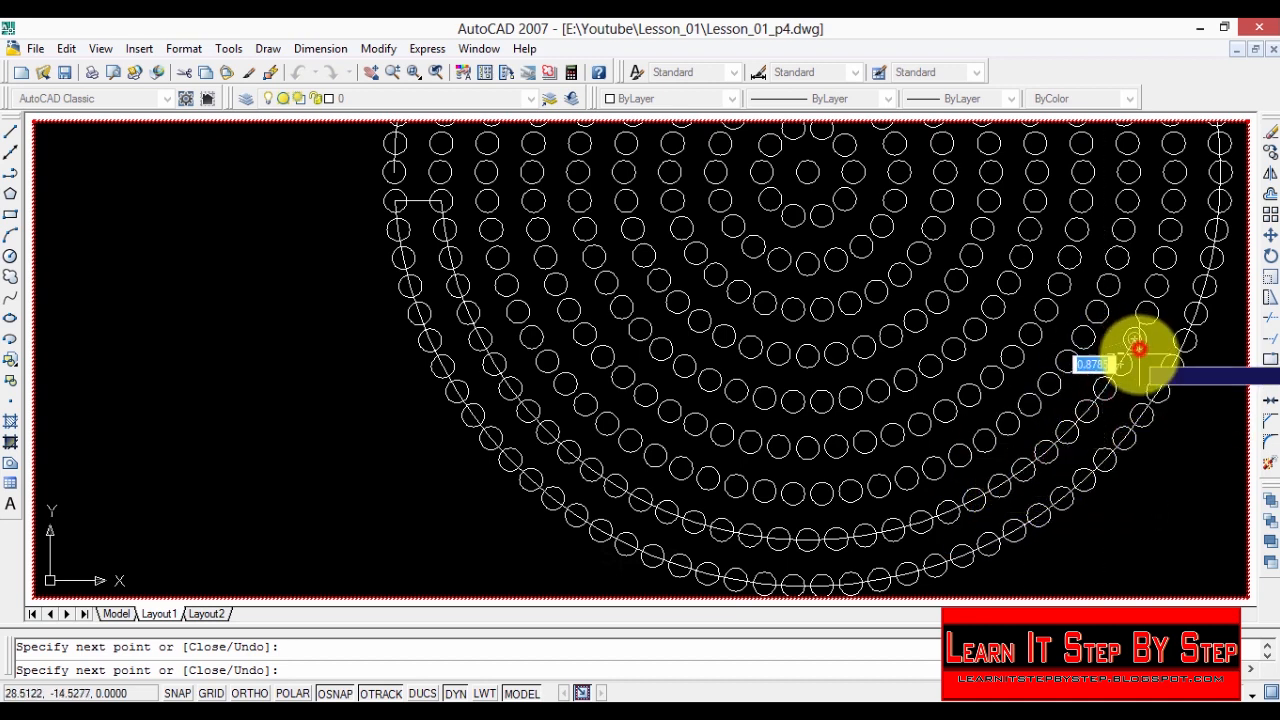
Step: Undo the misplaced line segments and continue the chain through the next circle centers up the second ring's lower-right part
right_click(1128, 388)
click(1182, 490)
key(Return)
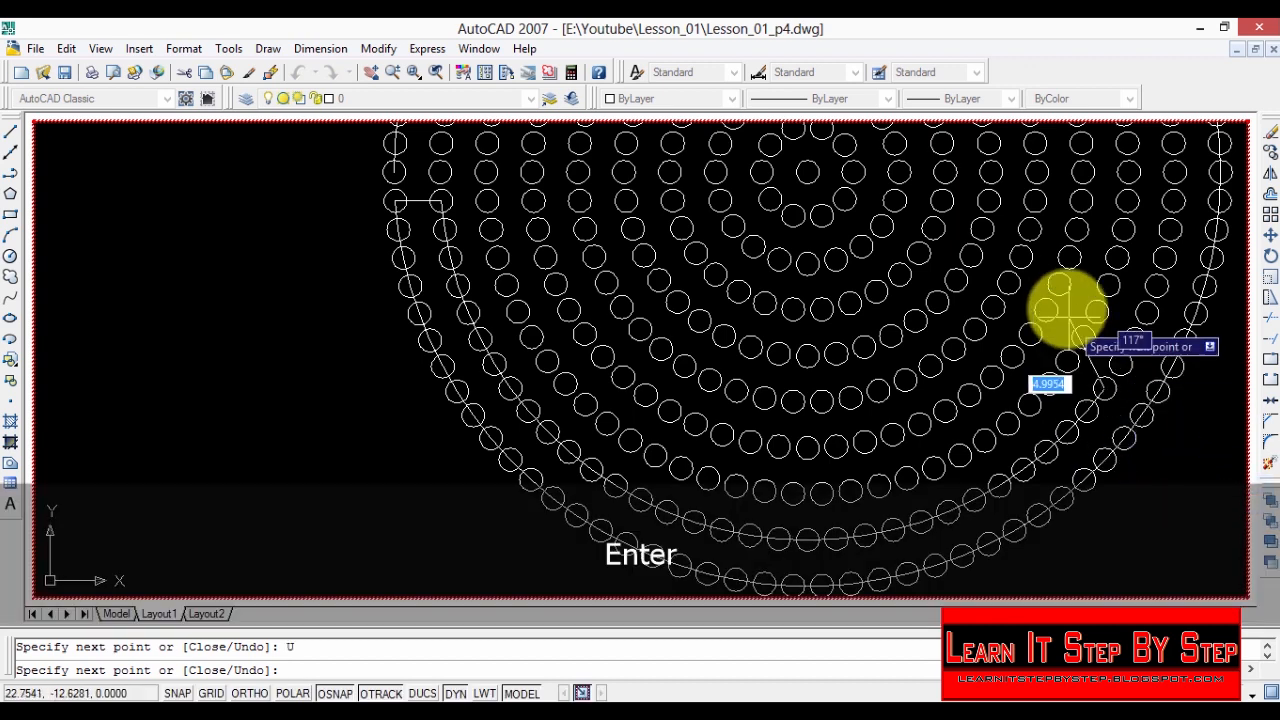
right_click(1165, 313)
click(1205, 442)
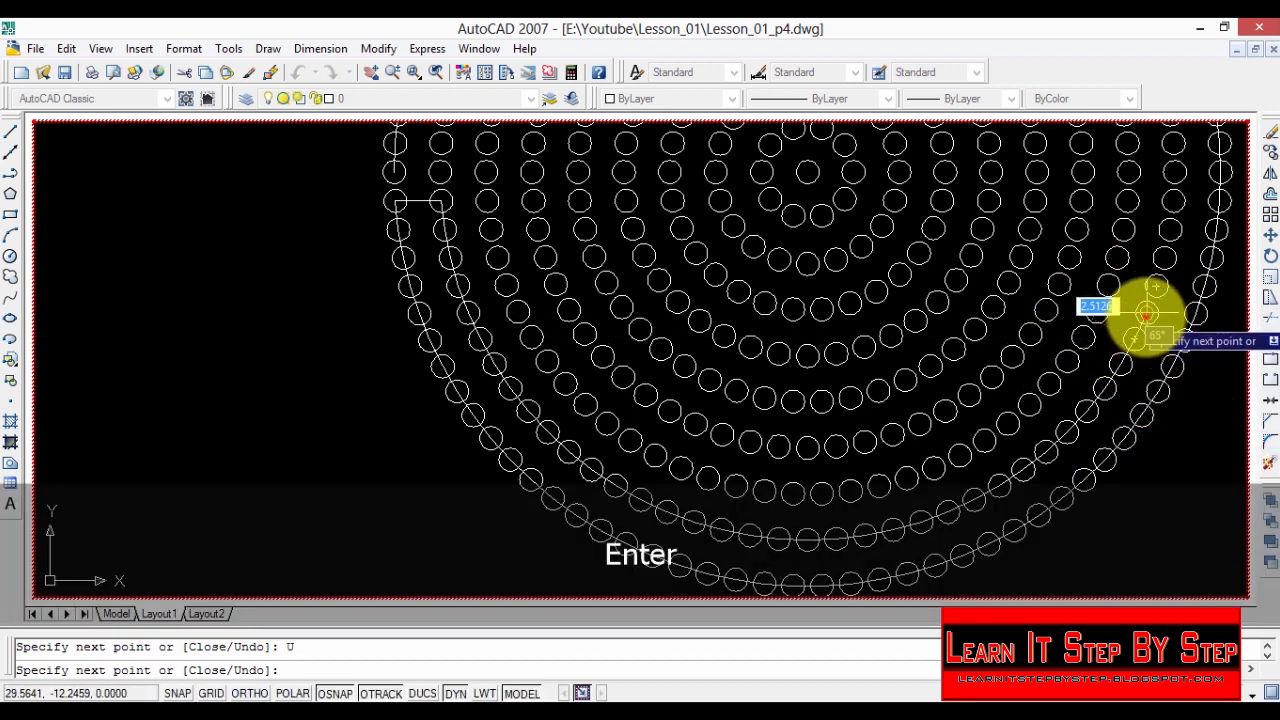
click(1145, 315)
click(1164, 258)
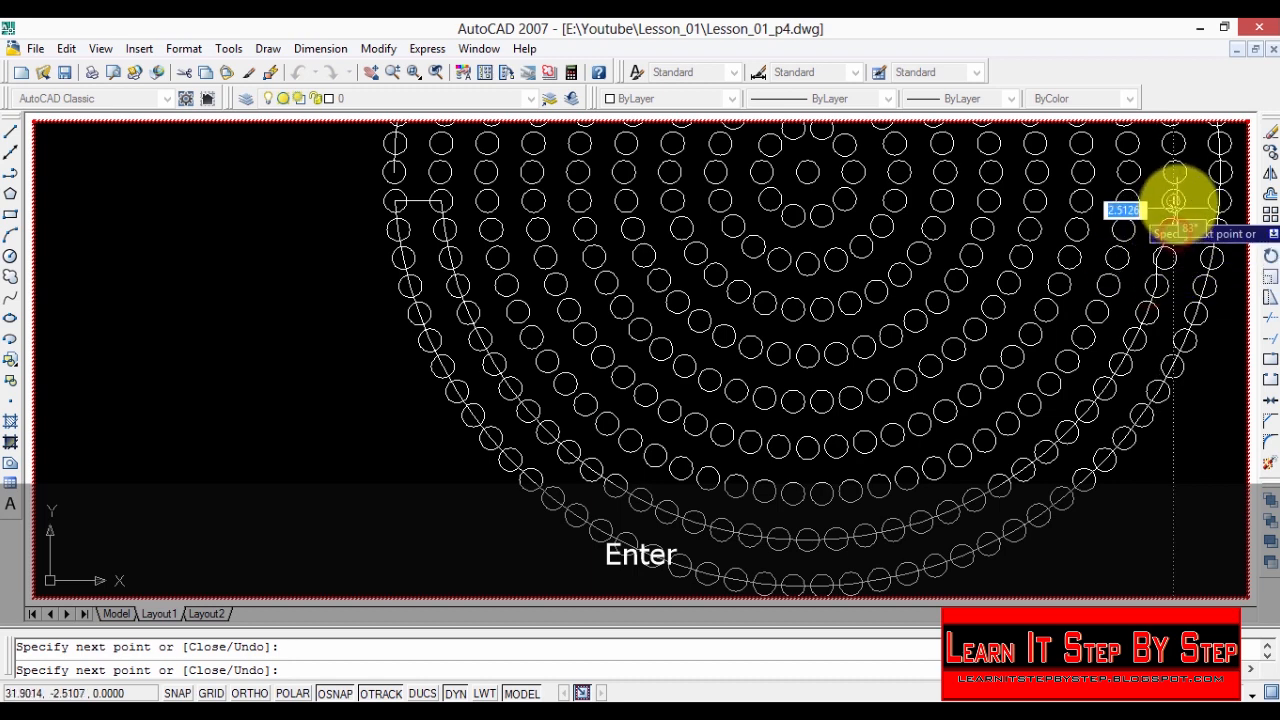
Step: Undo the last three line segments on the second ring's right side
right_click(1138, 270)
click(1200, 364)
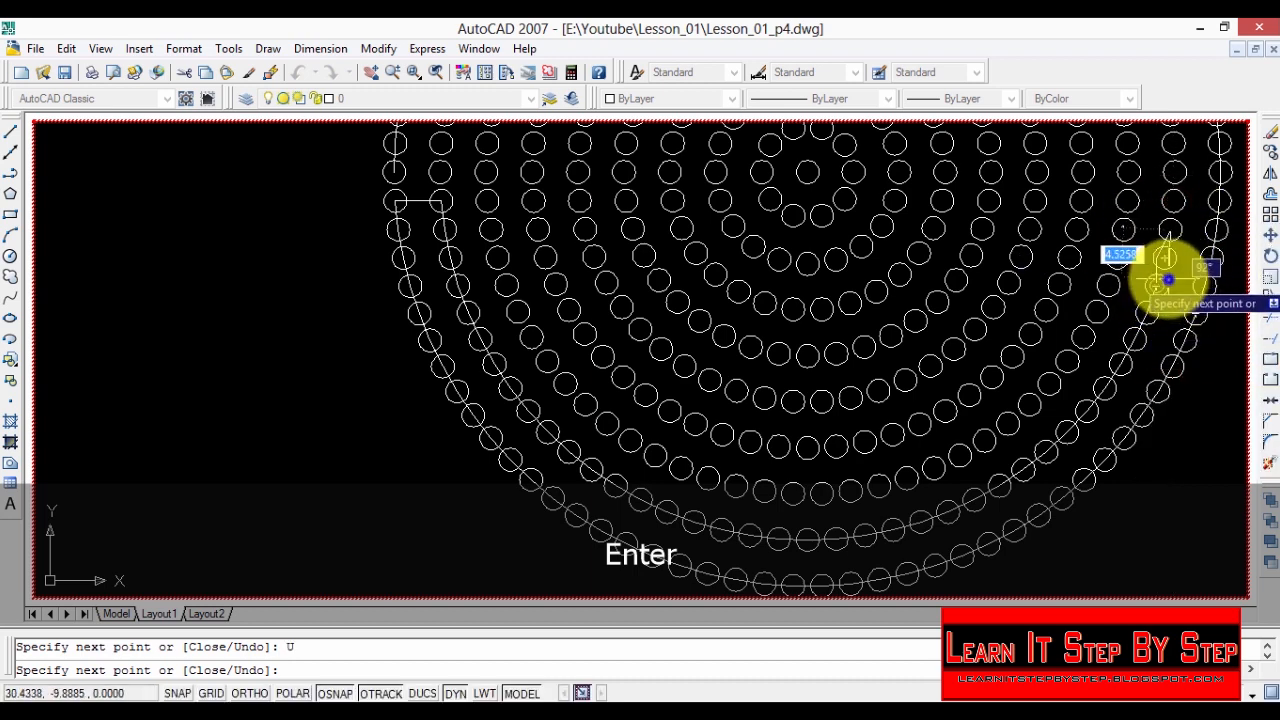
right_click(1142, 284)
click(1200, 374)
right_click(1142, 283)
click(1200, 376)
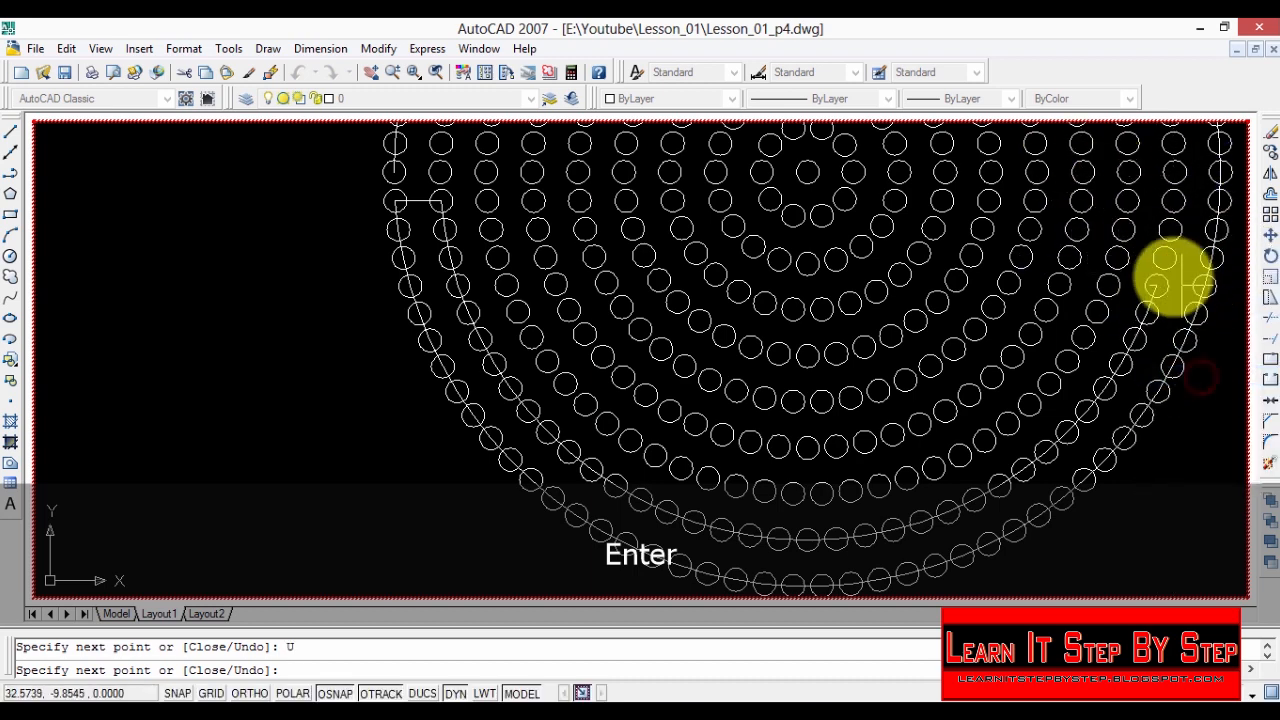
Step: Extend the chain up the second ring's right side through the circle centers past the horizontal axis and end the Line command
scroll(1160, 290, up, 5)
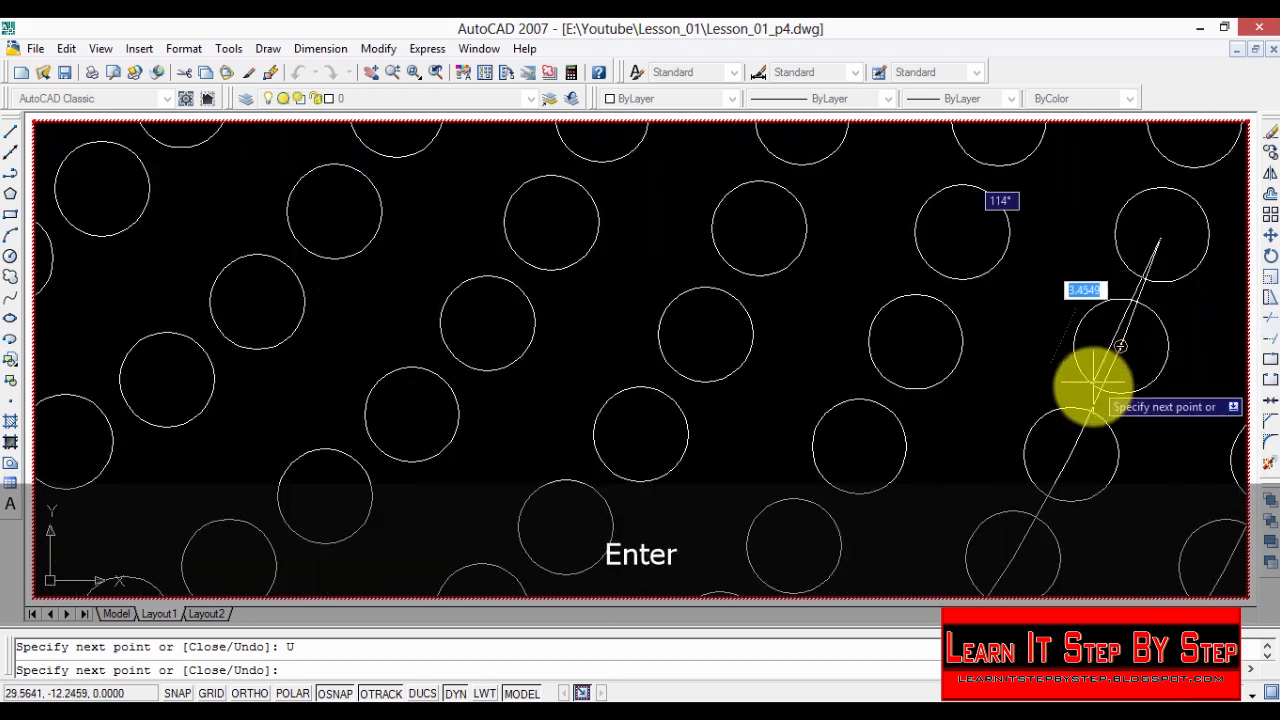
scroll(1171, 186, down, 5)
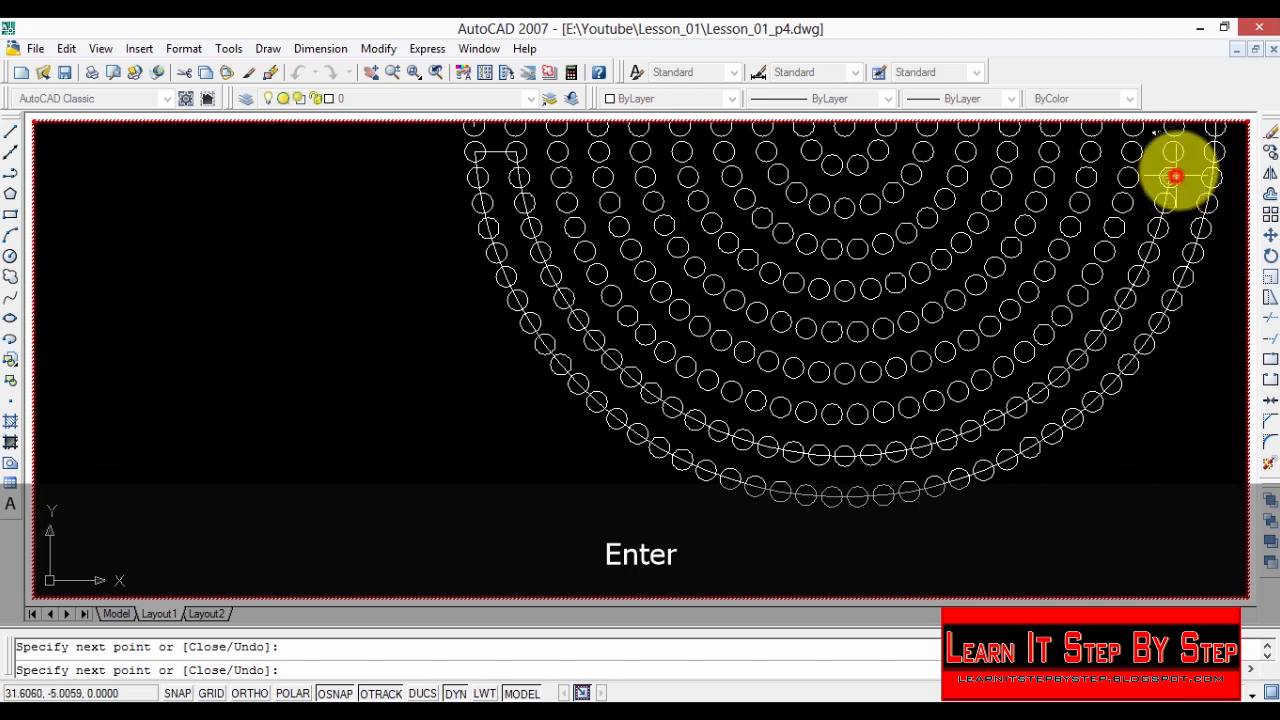
scroll(1150, 150, down, 4)
scroll(1140, 165, up, 8)
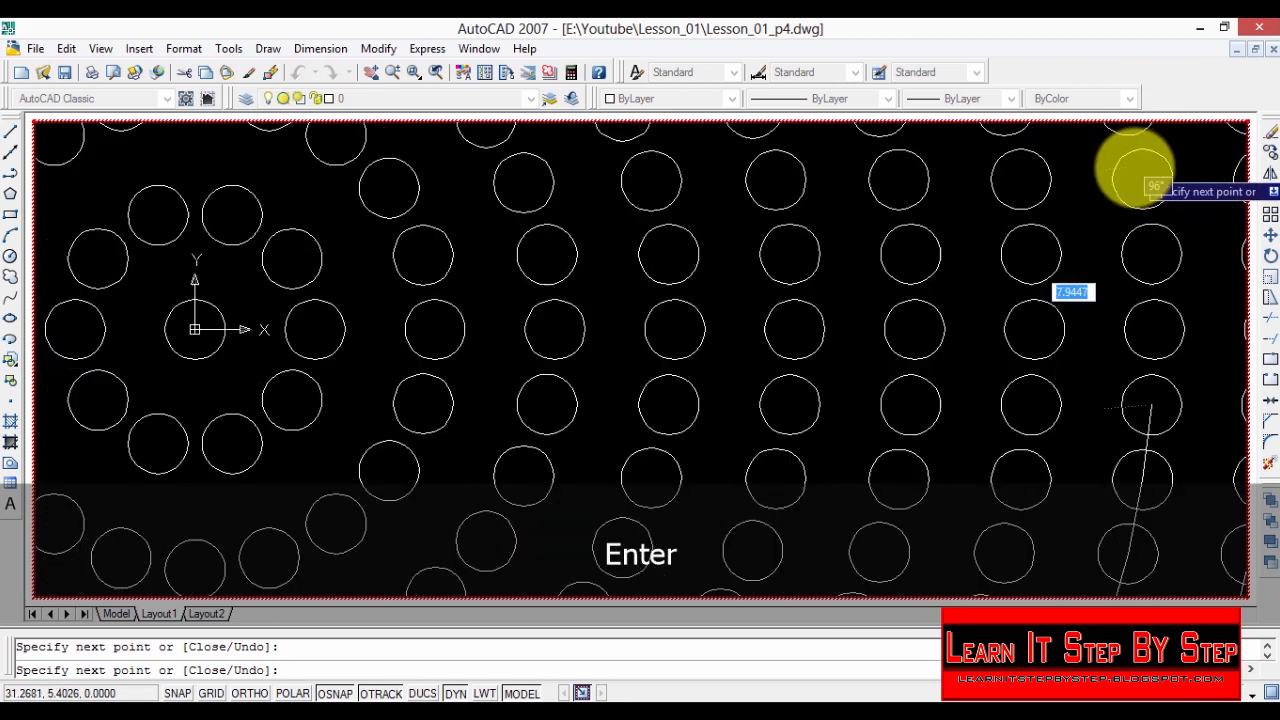
click(1156, 327)
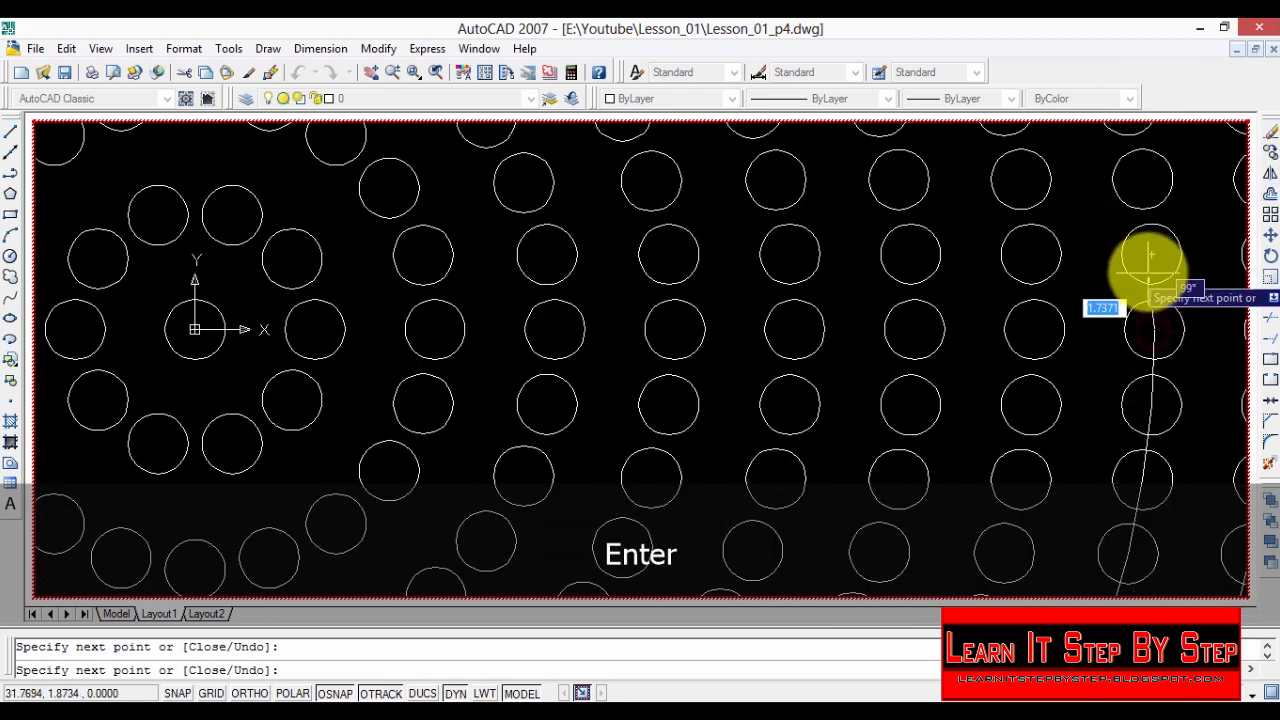
click(1153, 255)
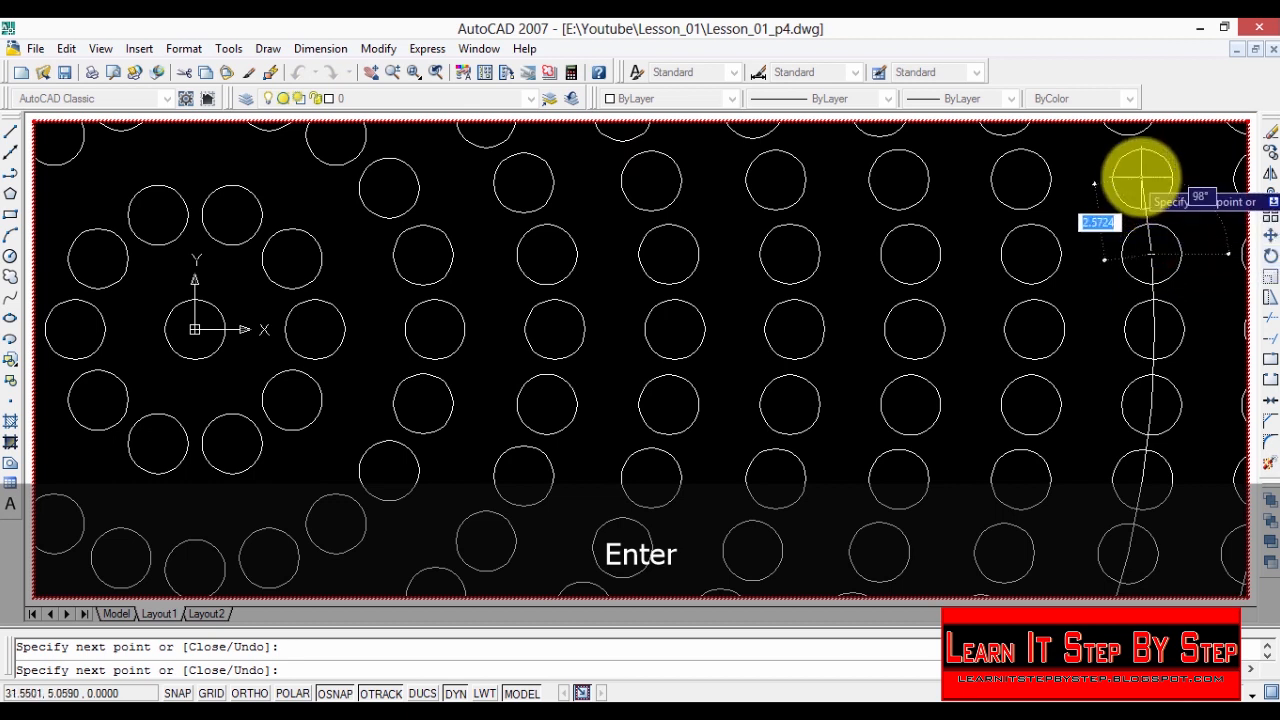
click(1141, 180)
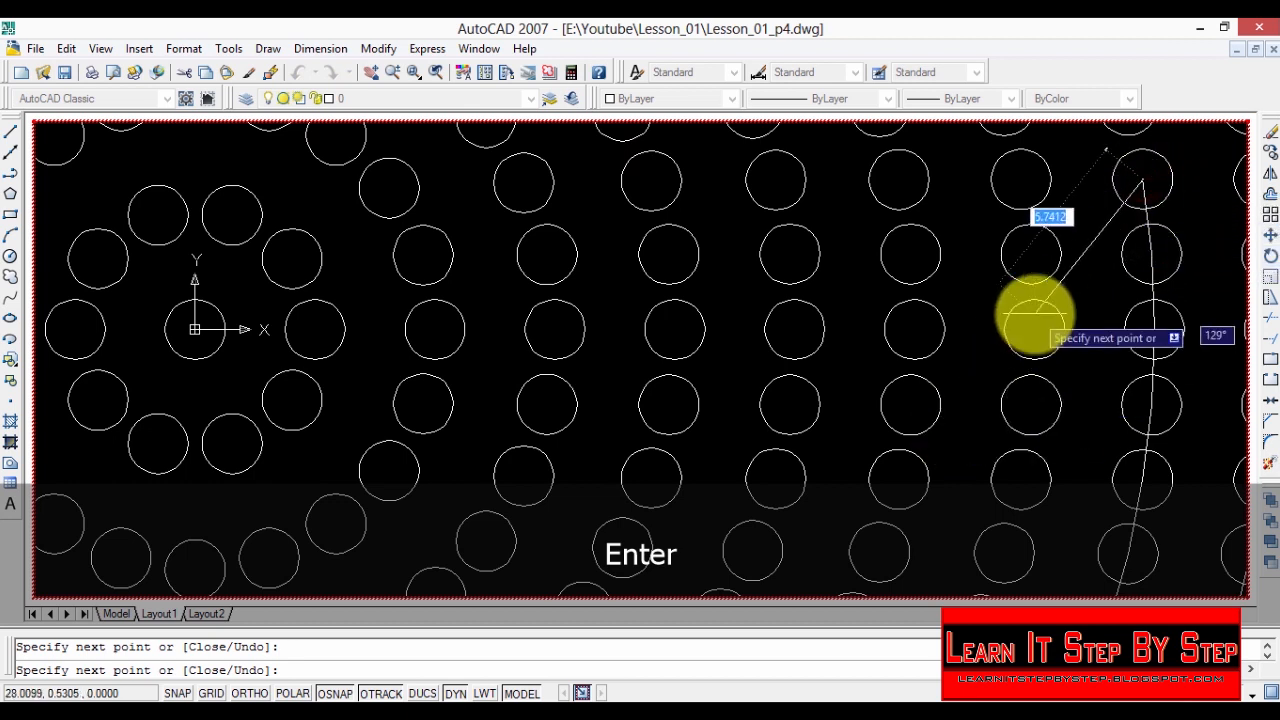
key(Escape)
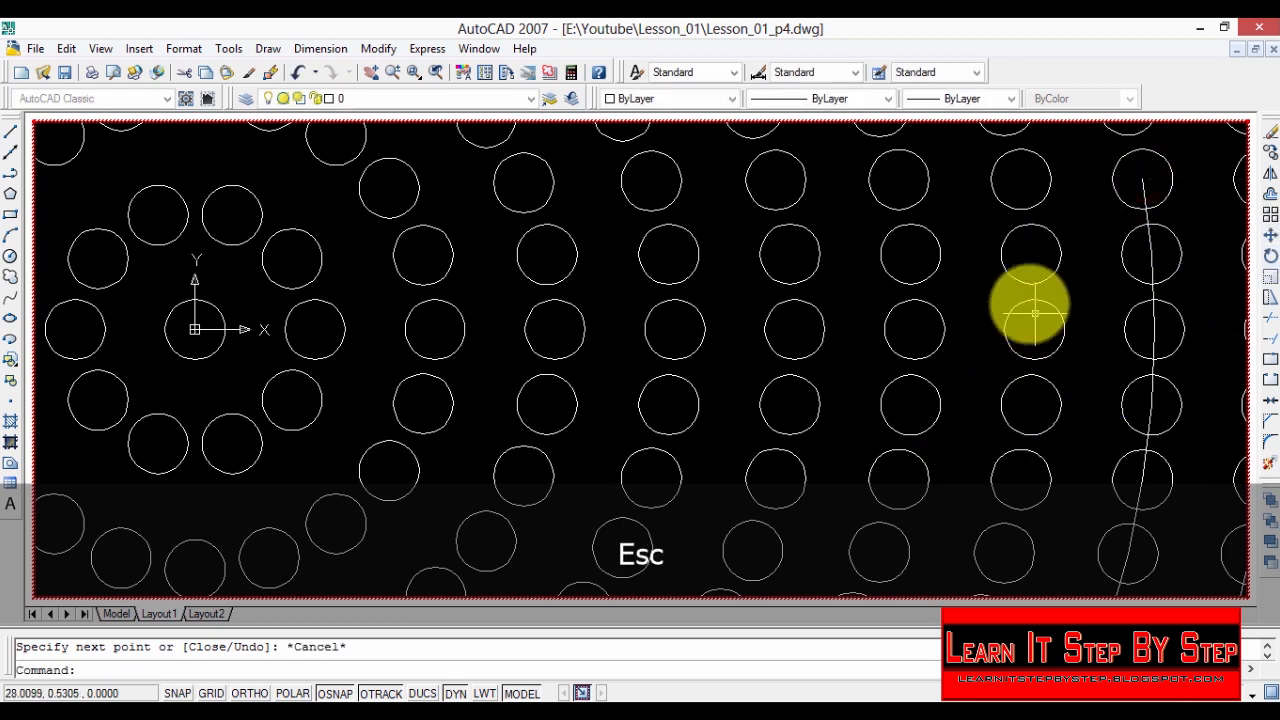
Step: Minimize the viewport to show the whole paper layout and maximize it again
scroll(1198, 120, down, 8)
scroll(1017, 446, up, 5)
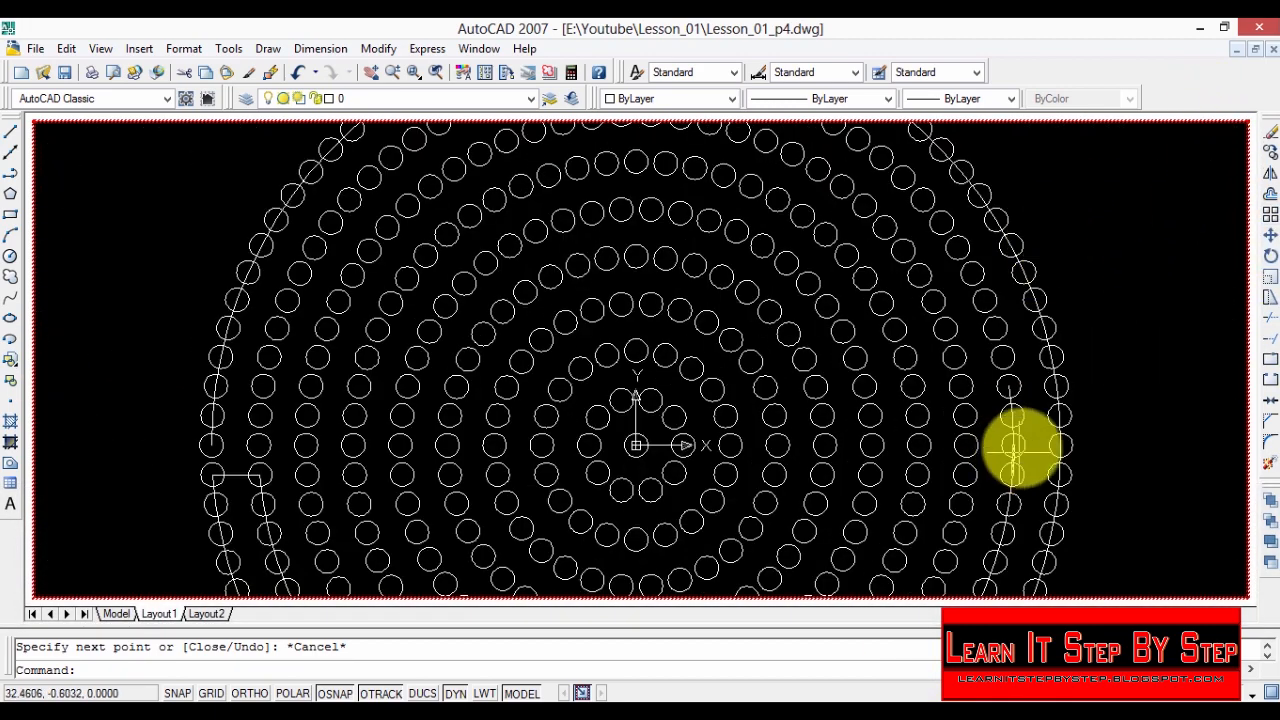
click(582, 693)
click(574, 690)
click(520, 695)
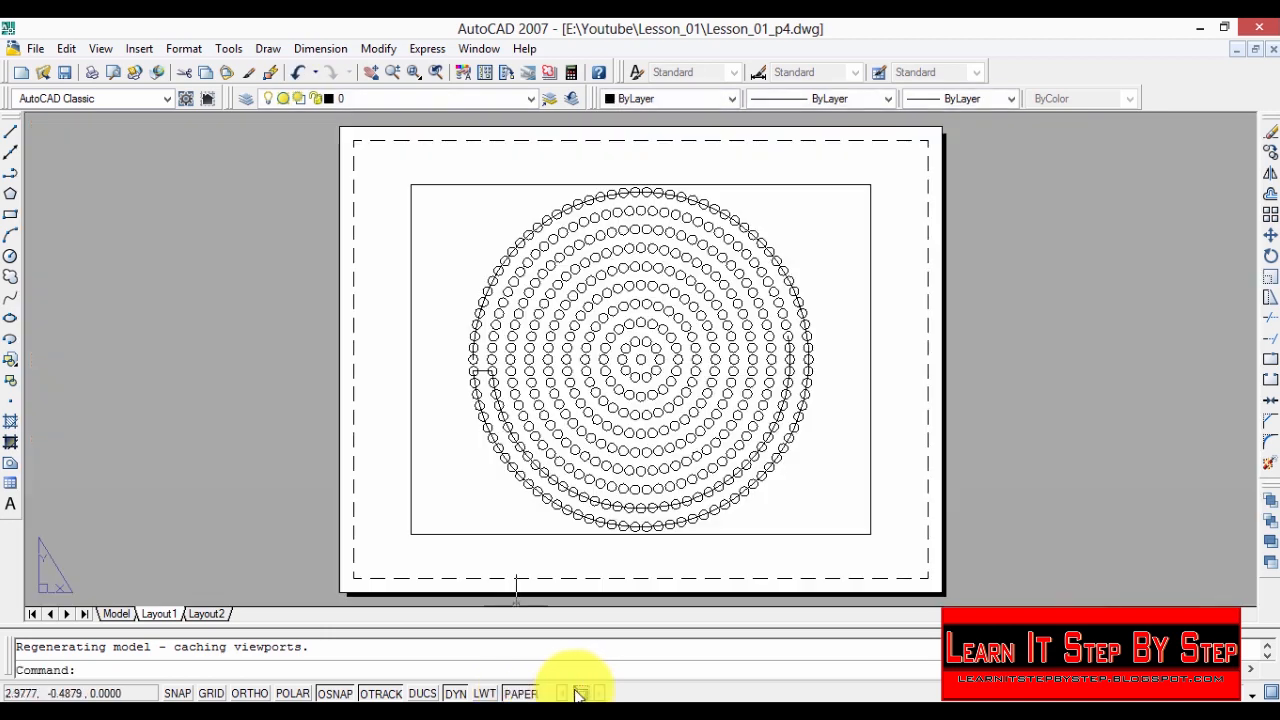
click(579, 691)
scroll(729, 302, up, 5)
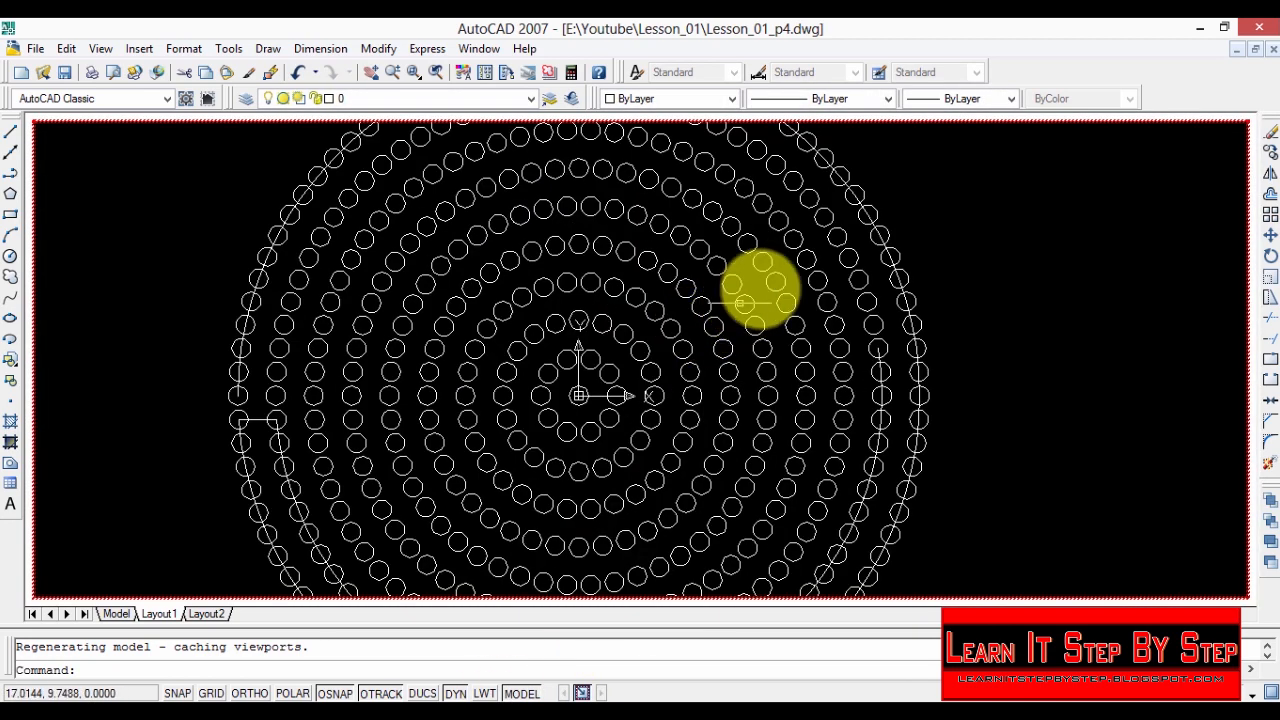
Step: Start a new line at the chain's open end and connect the circle centers up the second ring's upper-right part, undoing a misplaced segment
click(10, 131)
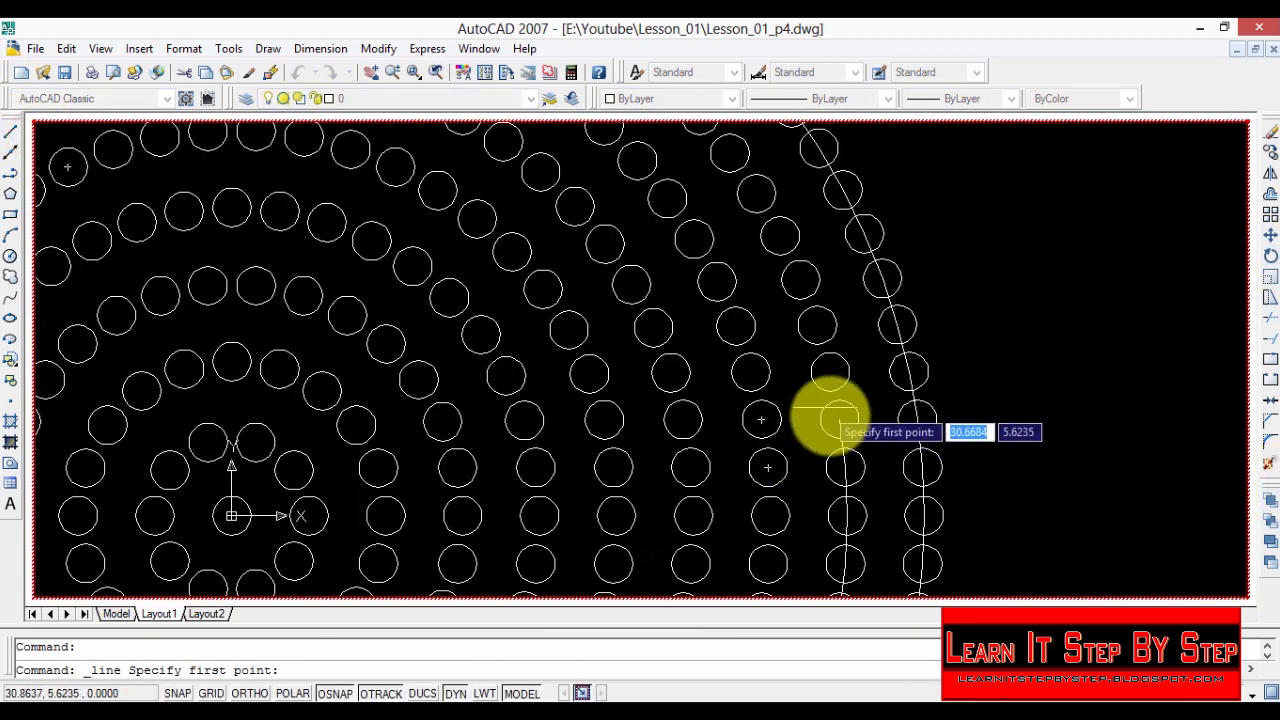
click(840, 427)
click(826, 371)
right_click(824, 358)
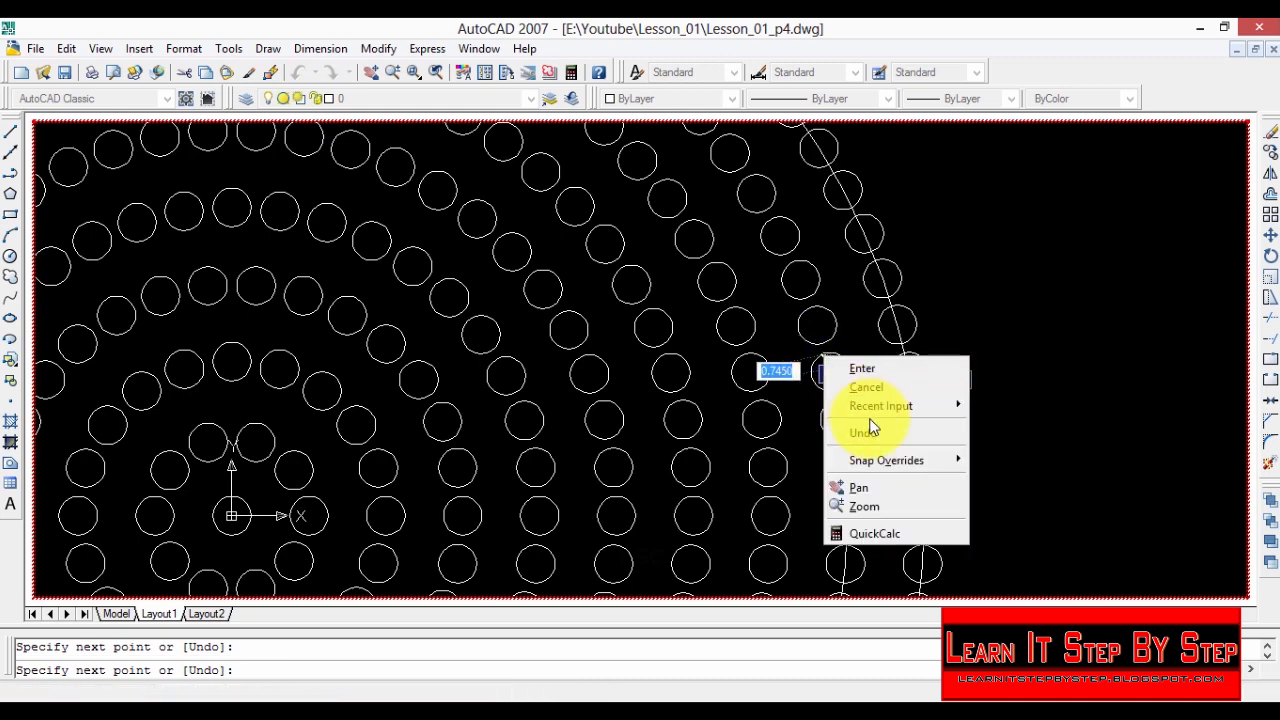
click(857, 428)
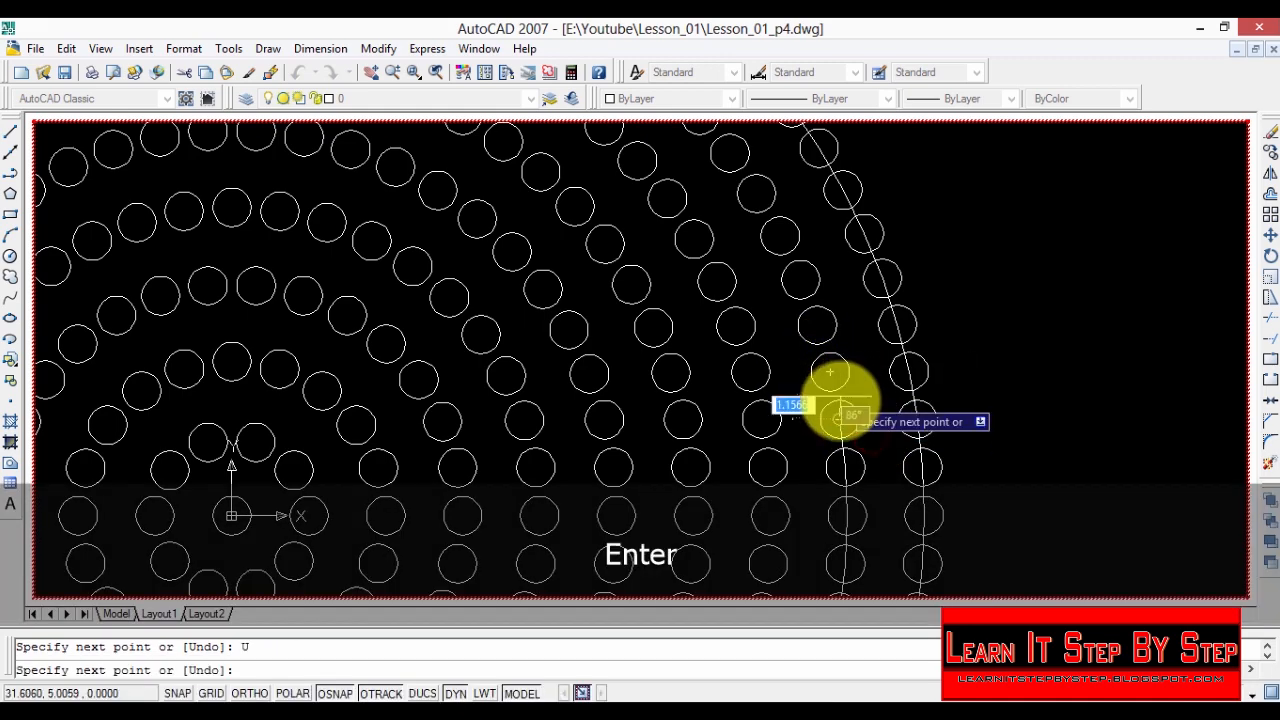
click(797, 276)
scroll(740, 198, down, 5)
scroll(730, 180, up, 4)
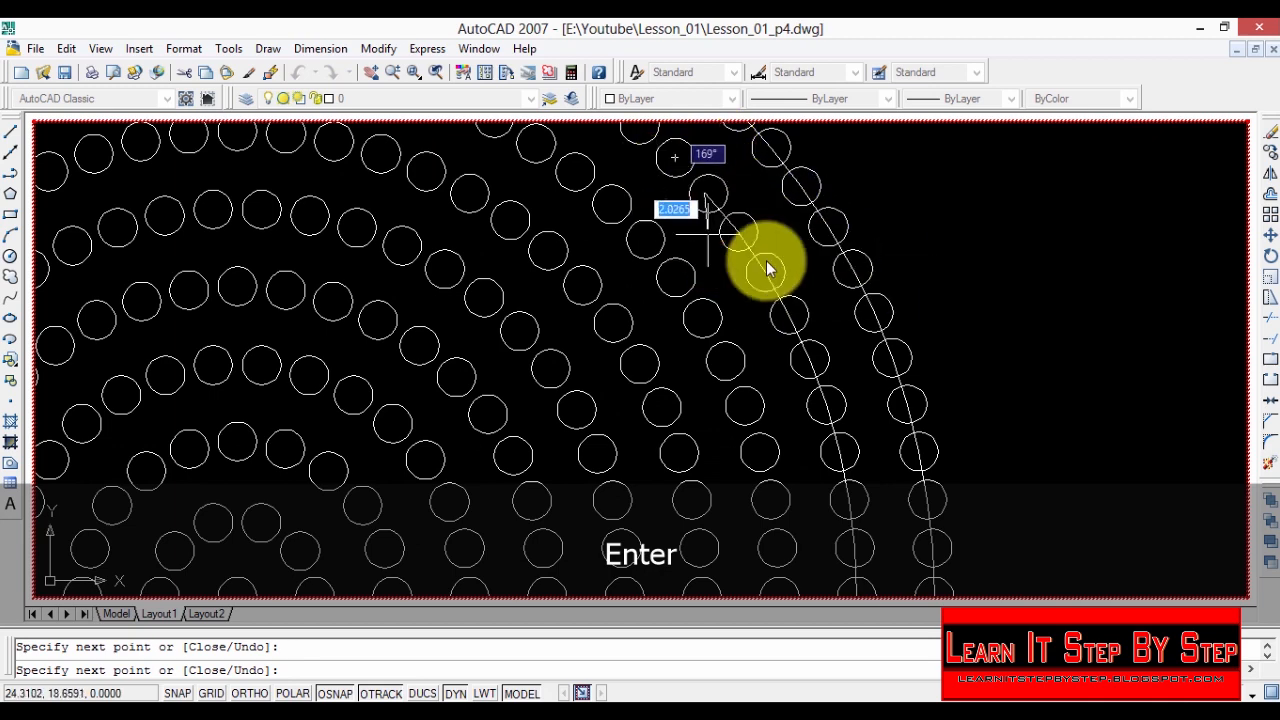
Step: Undo the last two line segments on the second ring's upper-right part
scroll(723, 186, up, 4)
right_click(608, 296)
mouse_move(660, 340)
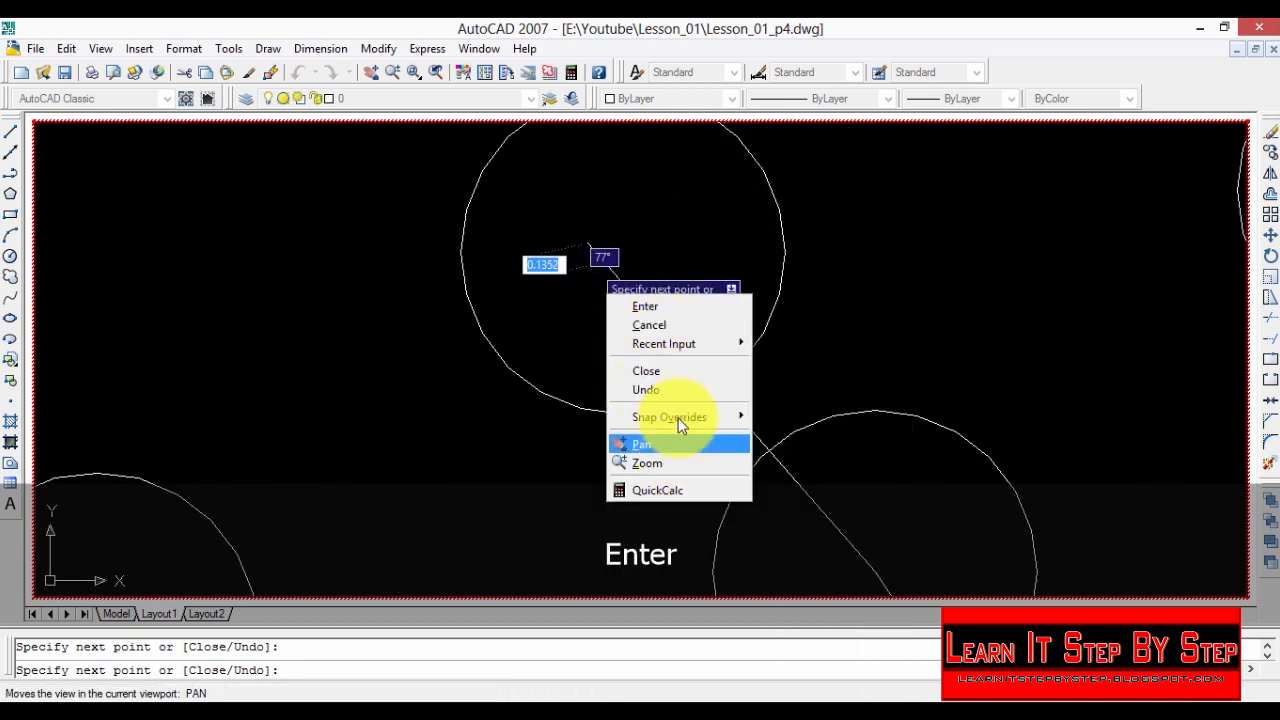
click(671, 390)
scroll(686, 294, down, 4)
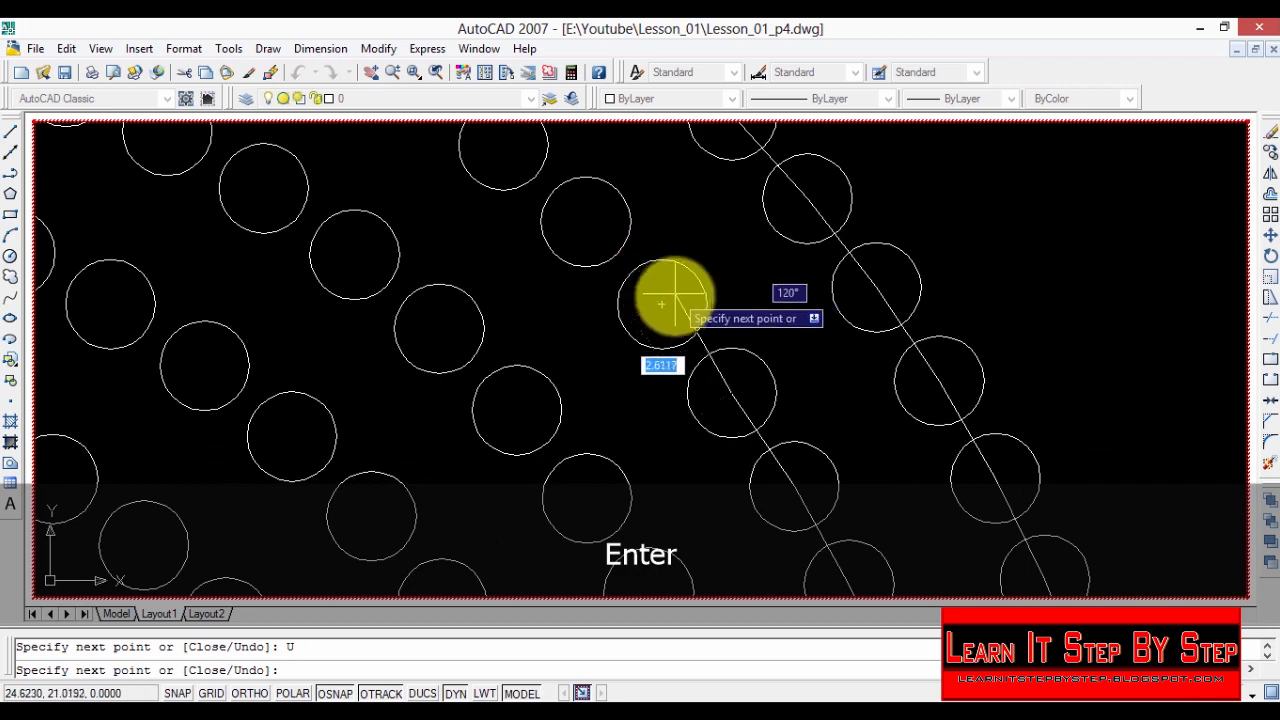
right_click(666, 286)
click(694, 366)
Step: Continue the line chain counterclockwise through the circle centers across the top of the second ring, undoing a misplaced segment
scroll(593, 296, down, 3)
scroll(595, 295, down, 5)
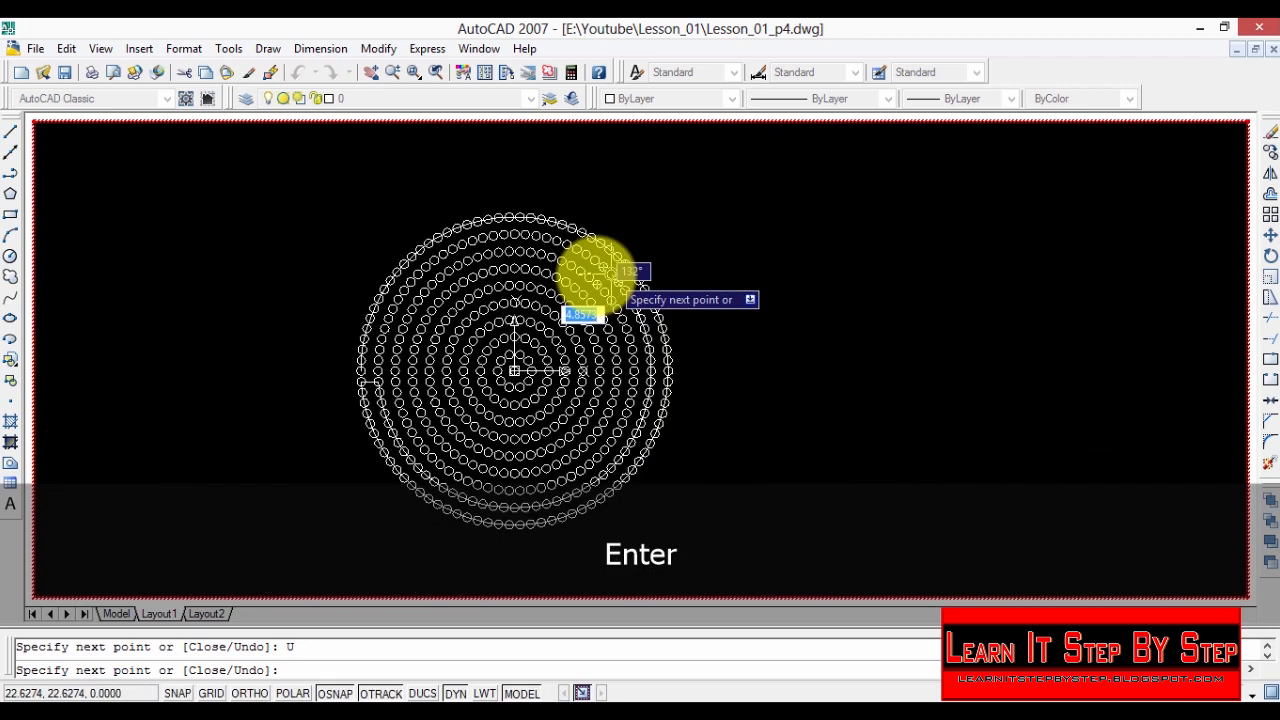
scroll(714, 257, up, 4)
click(765, 375)
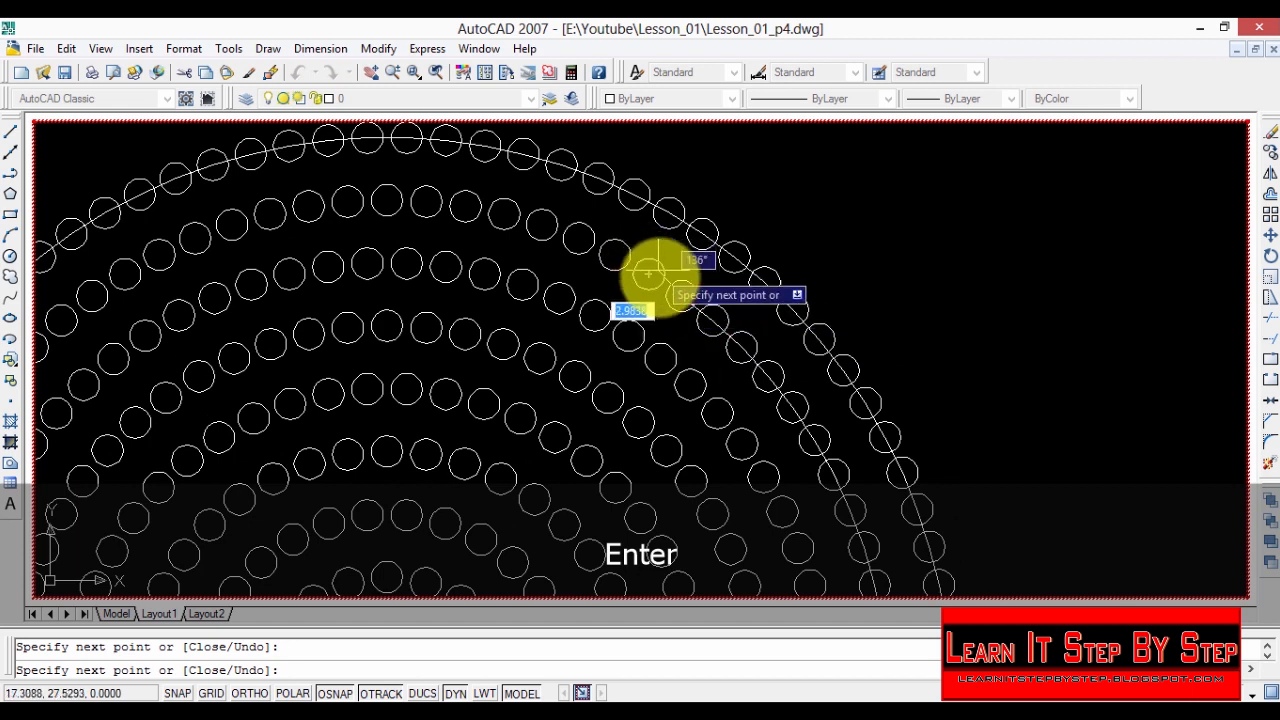
click(572, 237)
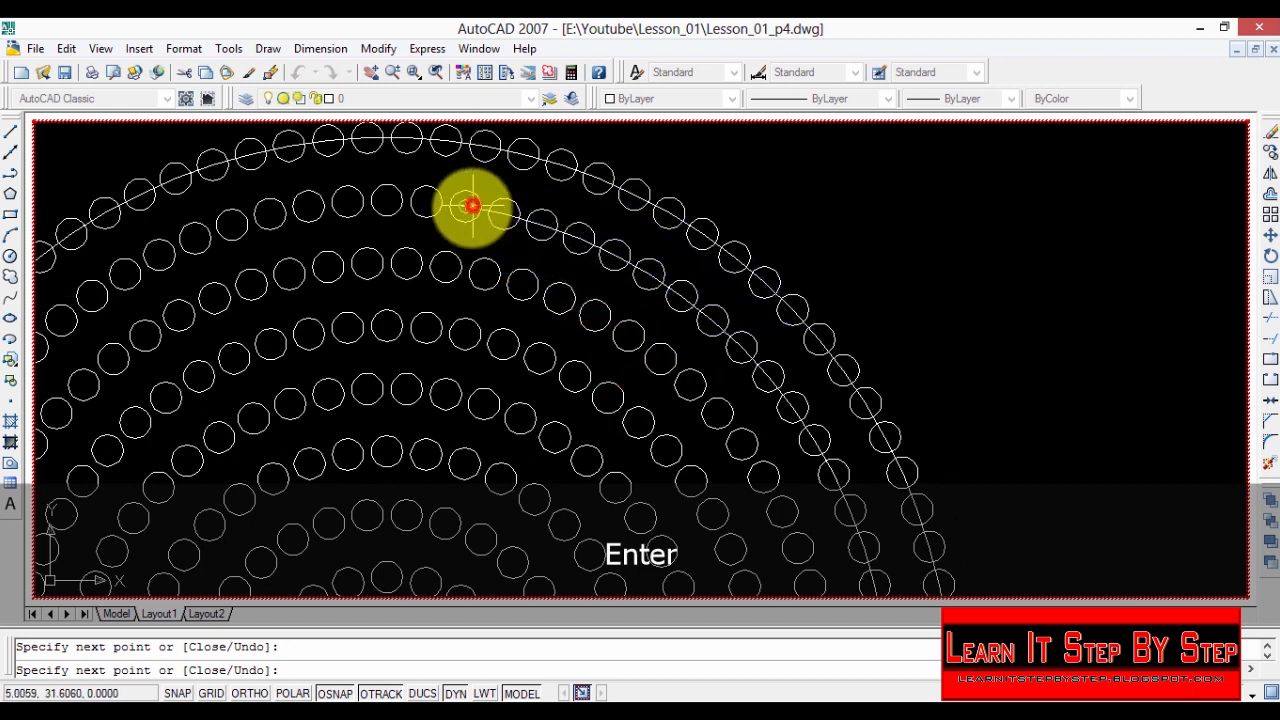
right_click(364, 201)
click(430, 296)
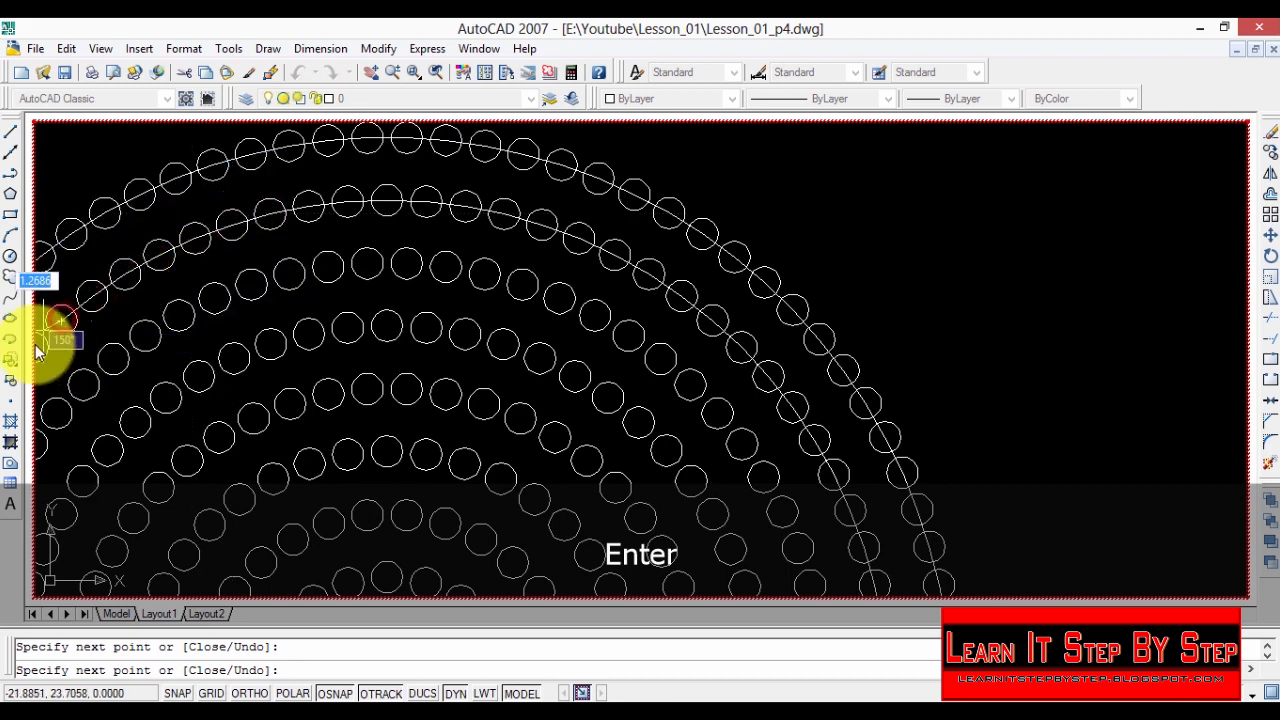
Step: Run the line chain counterclockwise through the circle centers down the second ring's upper-left part
scroll(38, 348, down, 5)
scroll(735, 515, down, 5)
scroll(610, 487, up, 4)
scroll(537, 482, up, 5)
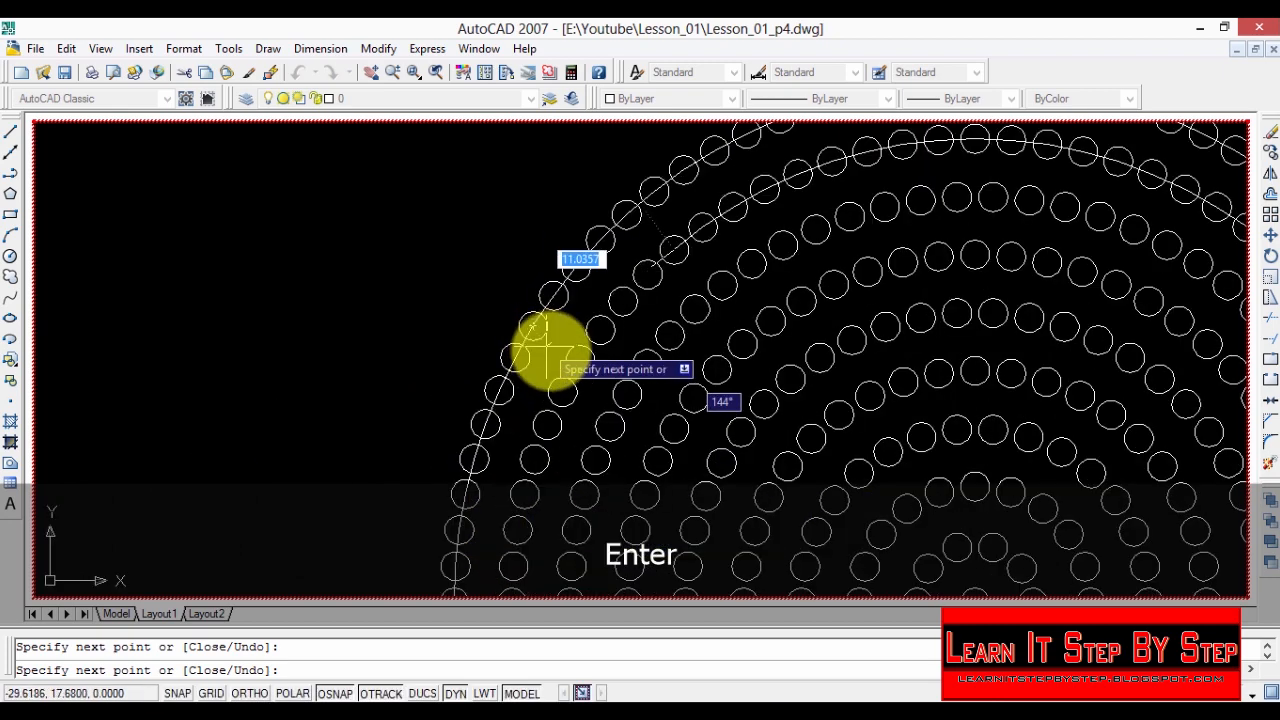
click(649, 272)
click(600, 336)
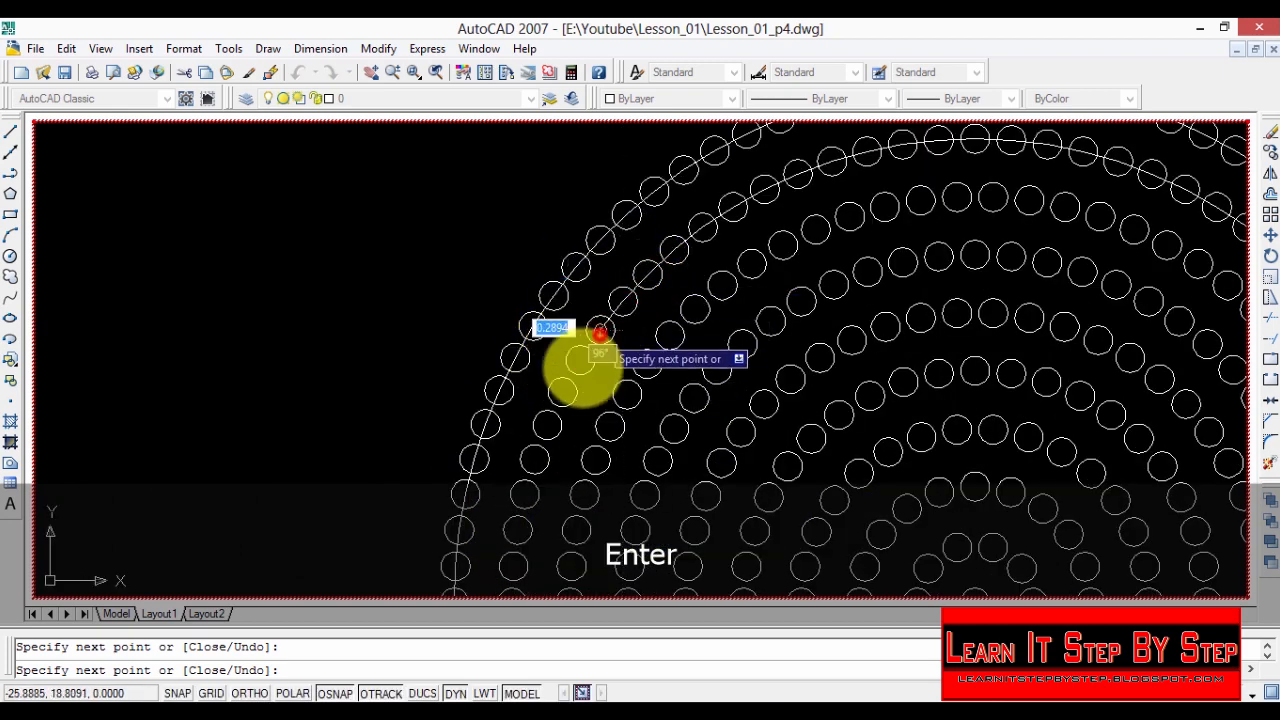
click(548, 424)
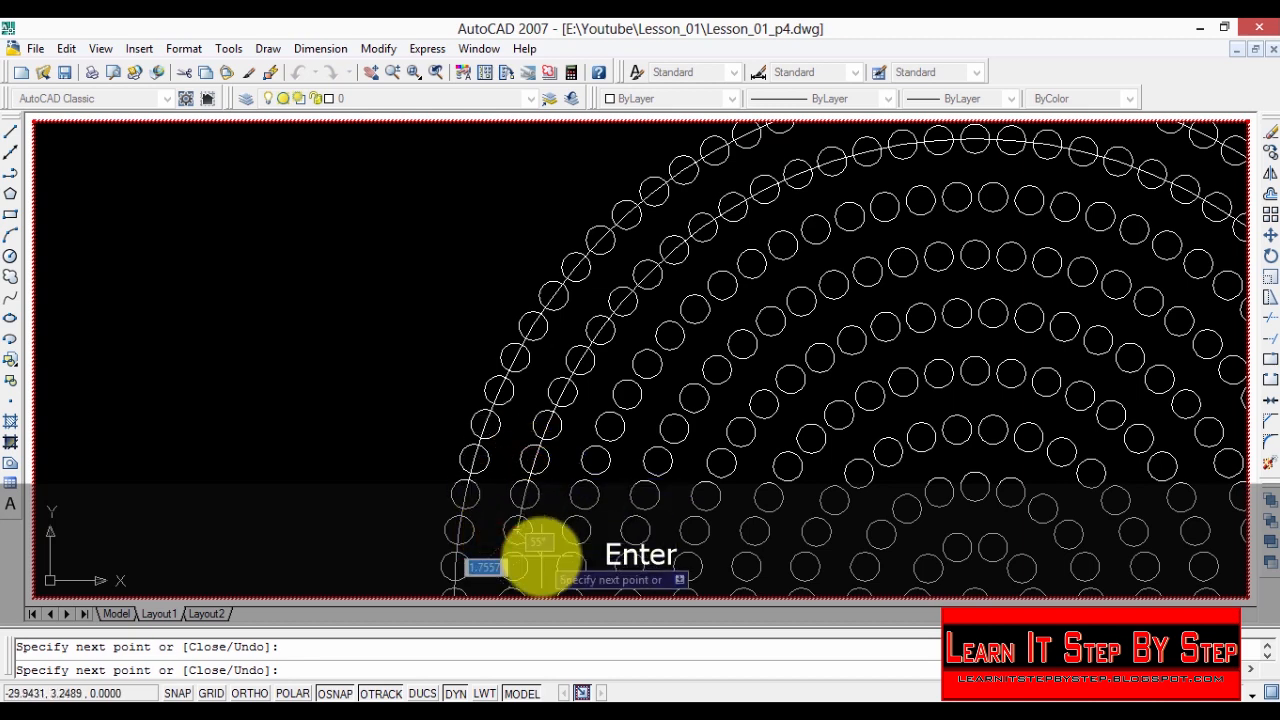
Step: Complete the second ring's chain down to the center of its leftmost circle on the horizontal axis
scroll(521, 561, down, 4)
scroll(543, 566, up, 2)
scroll(591, 563, down, 2)
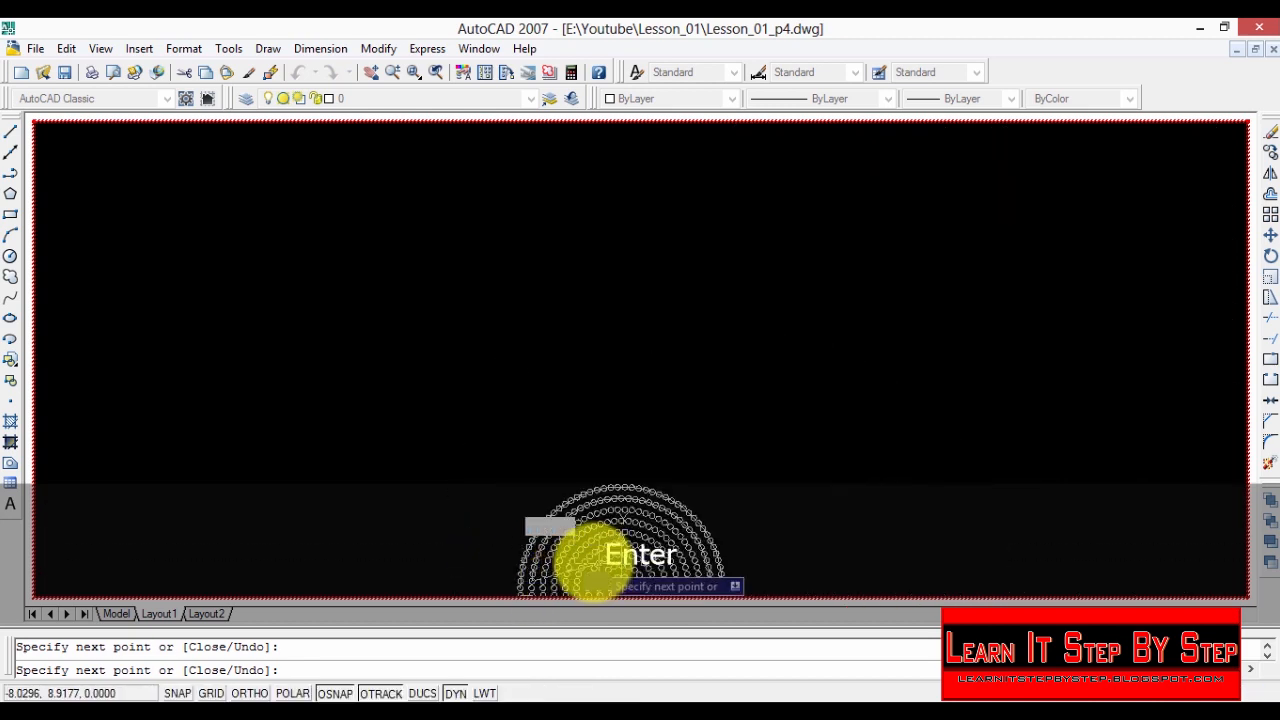
scroll(565, 618, up, 2)
scroll(565, 618, down, 5)
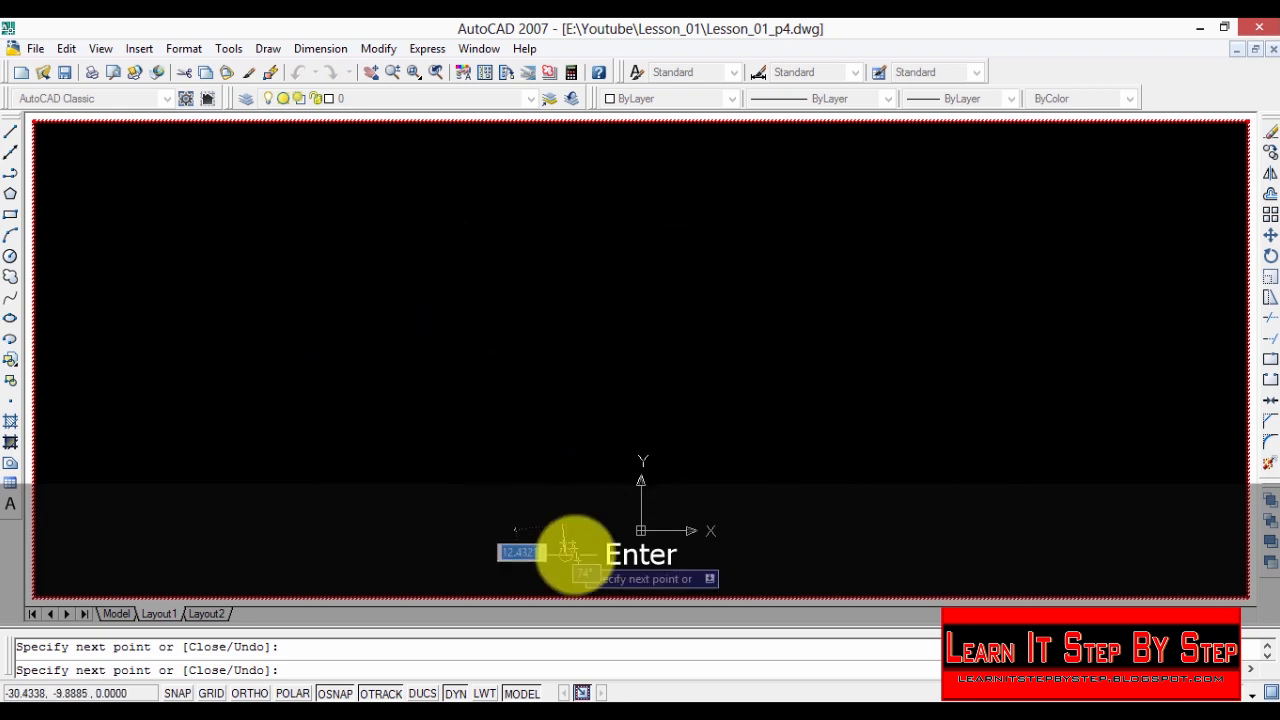
scroll(571, 551, up, 4)
scroll(491, 363, up, 3)
scroll(535, 386, up, 2)
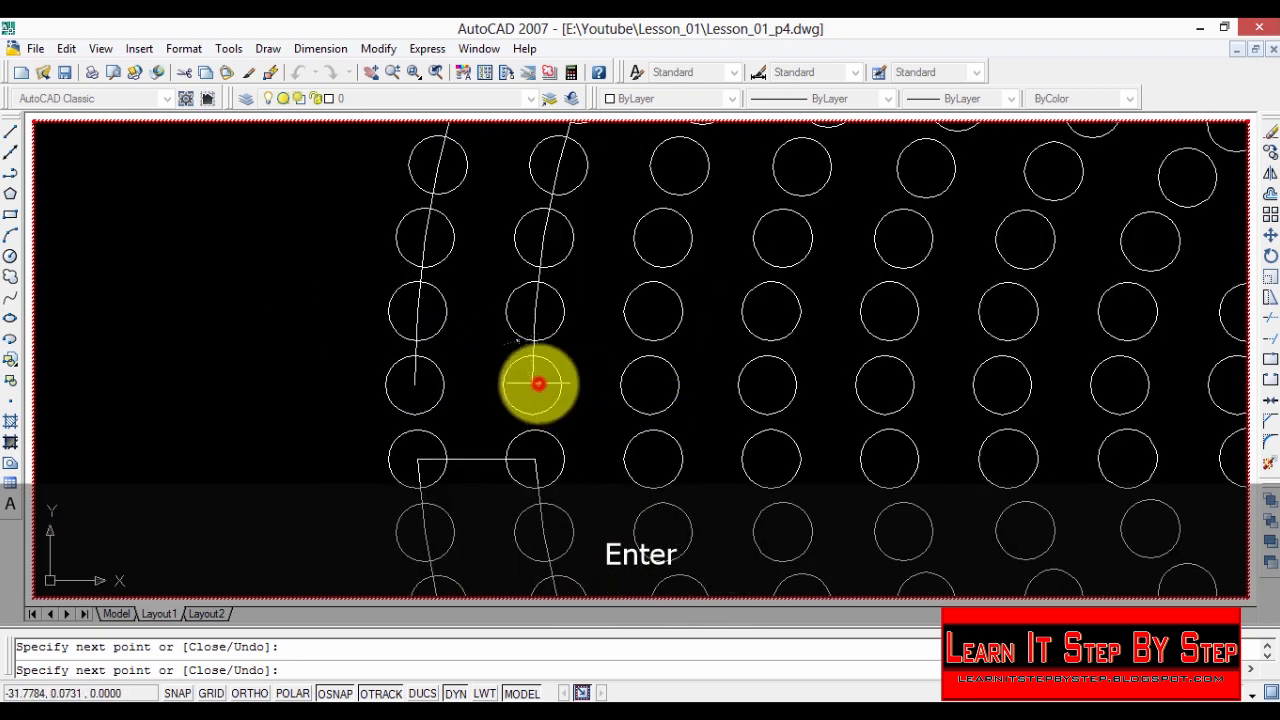
click(538, 383)
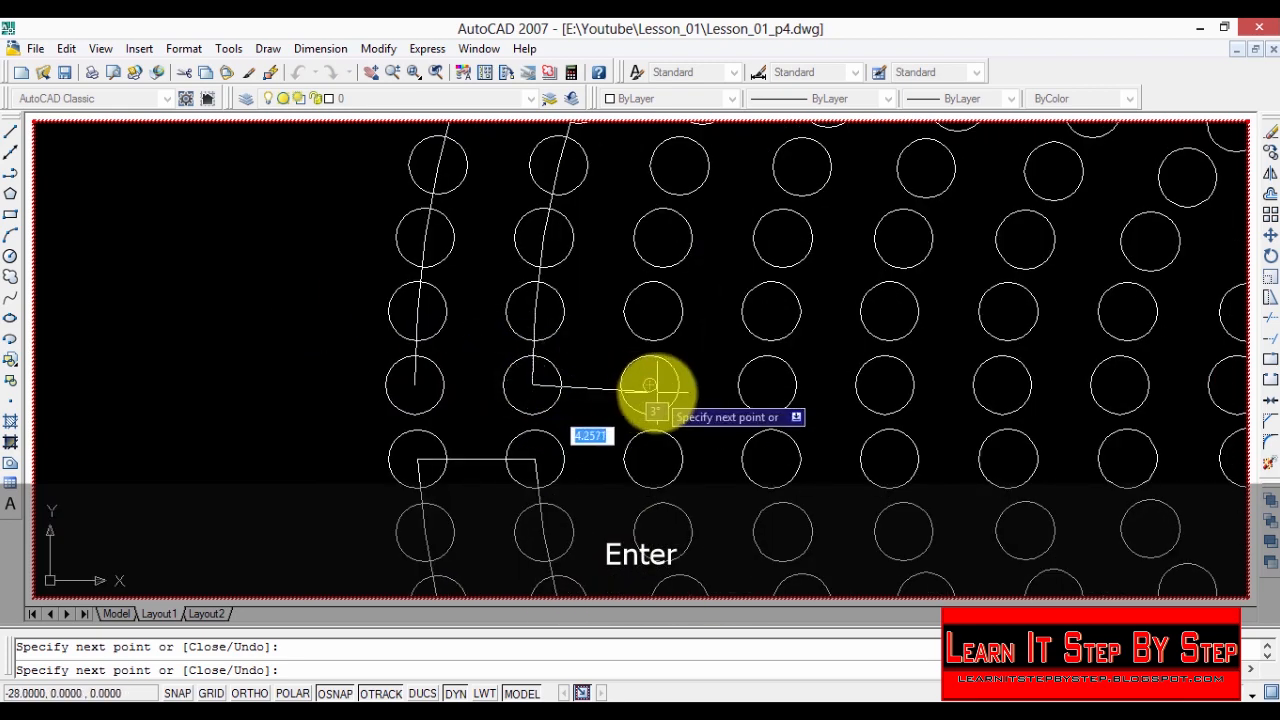
Step: Step the chain inward to the third ring's leftmost circle, connect the centers above it and undo the misplaced segment
click(650, 386)
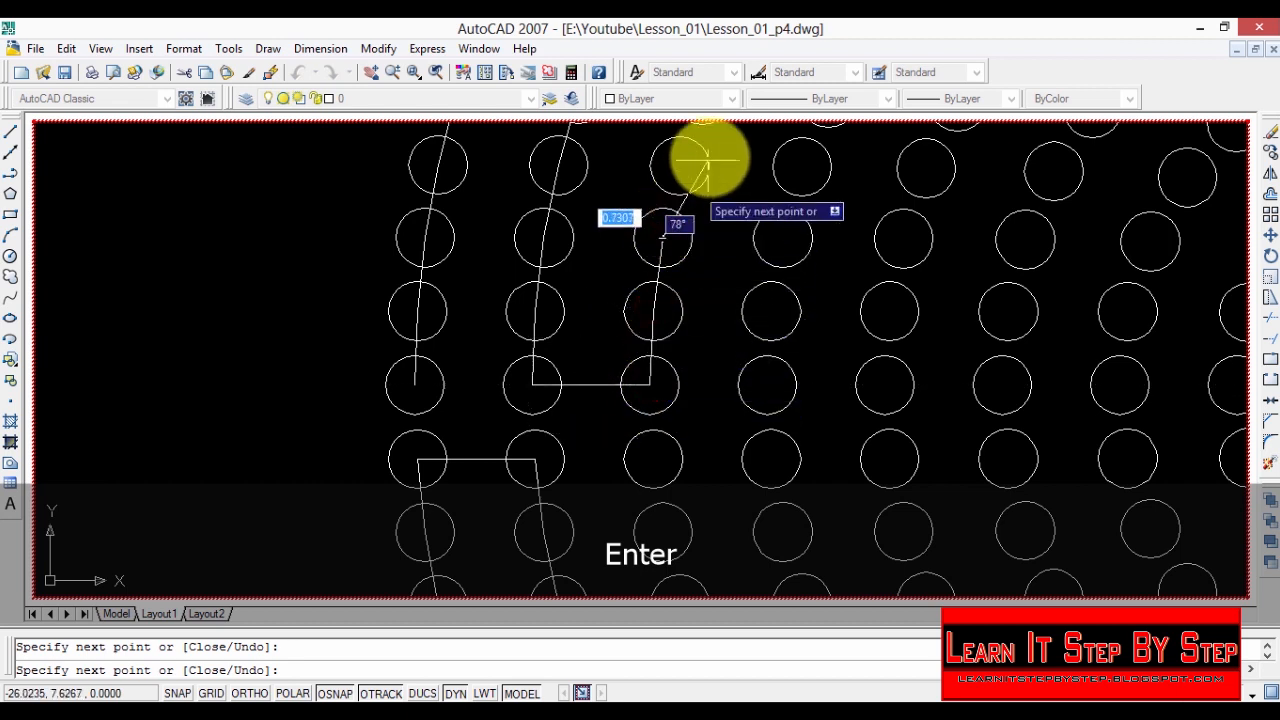
right_click(728, 244)
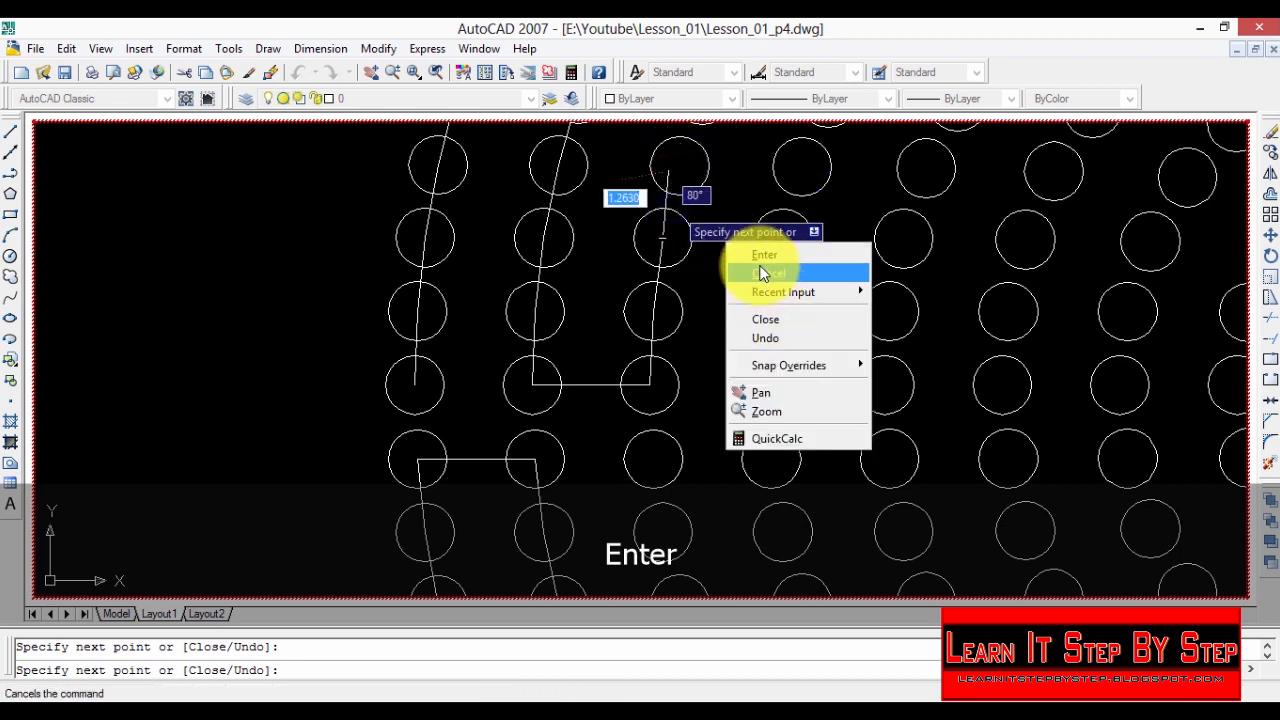
click(785, 344)
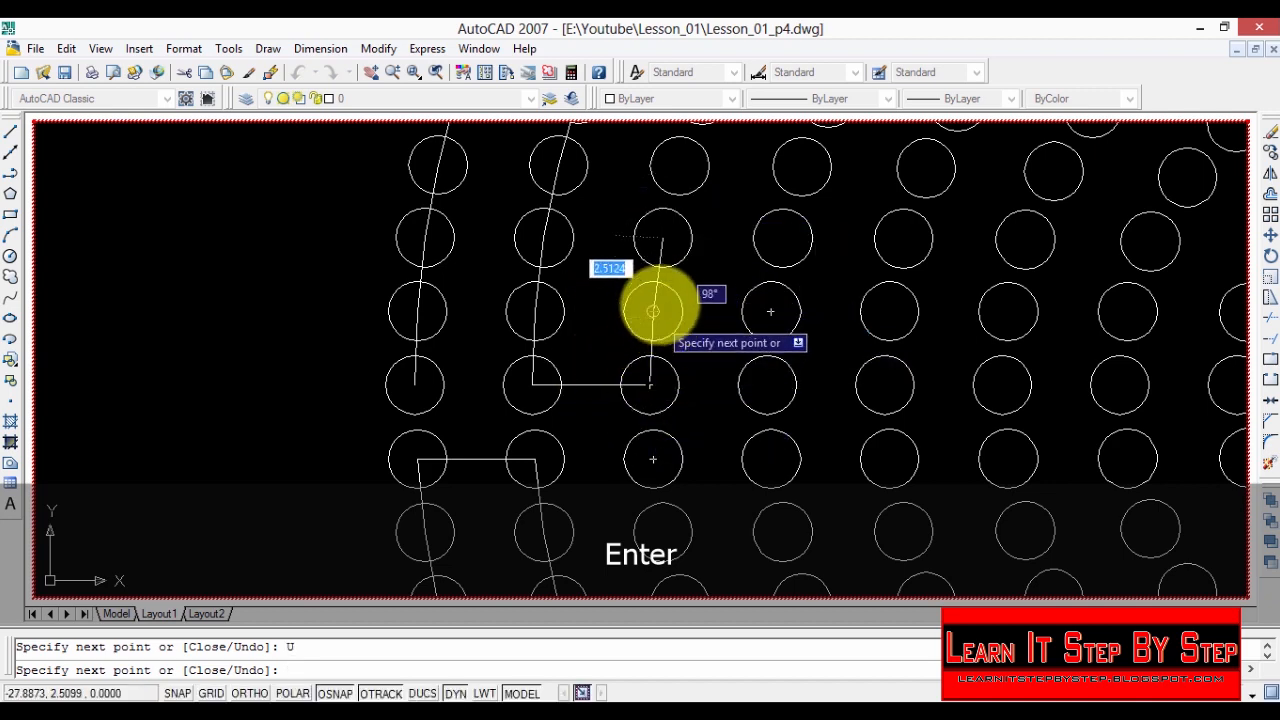
Step: Continue the line chain clockwise through the circle centers up the third ring's upper-left part
scroll(705, 130, down, 6)
scroll(740, 165, up, 2)
scroll(758, 180, down, 2)
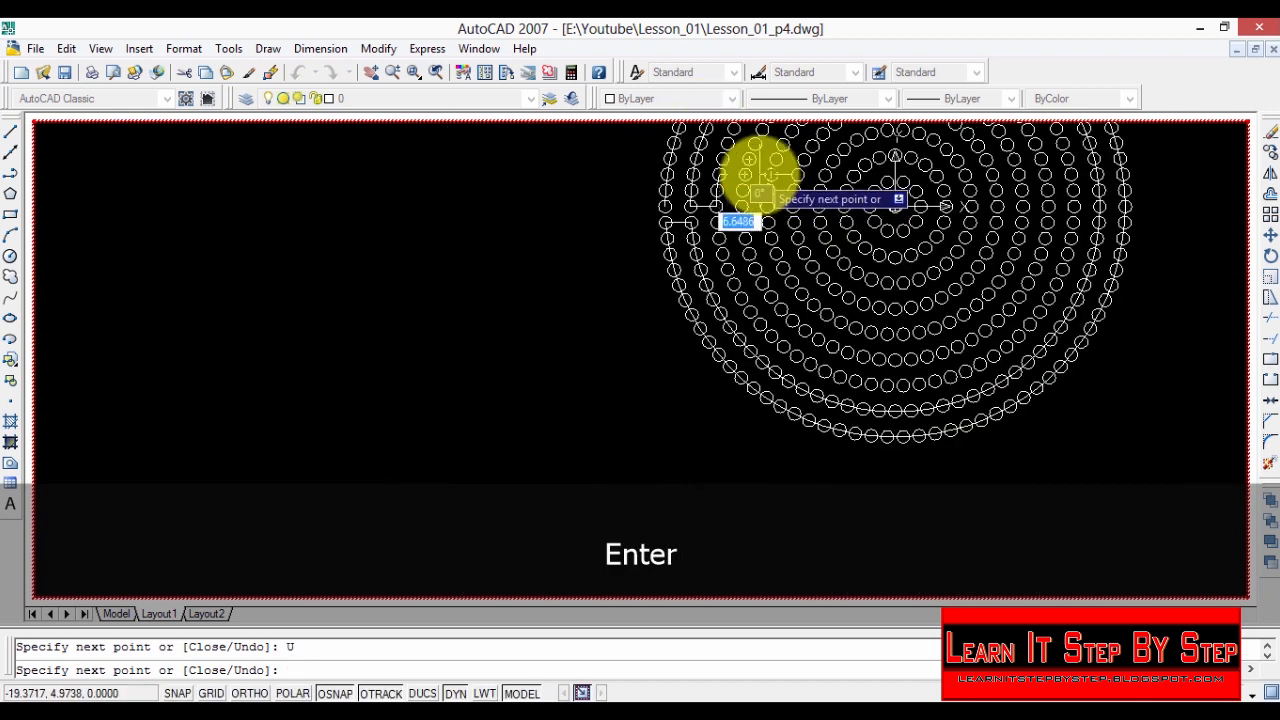
scroll(765, 170, down, 2)
scroll(815, 150, up, 5)
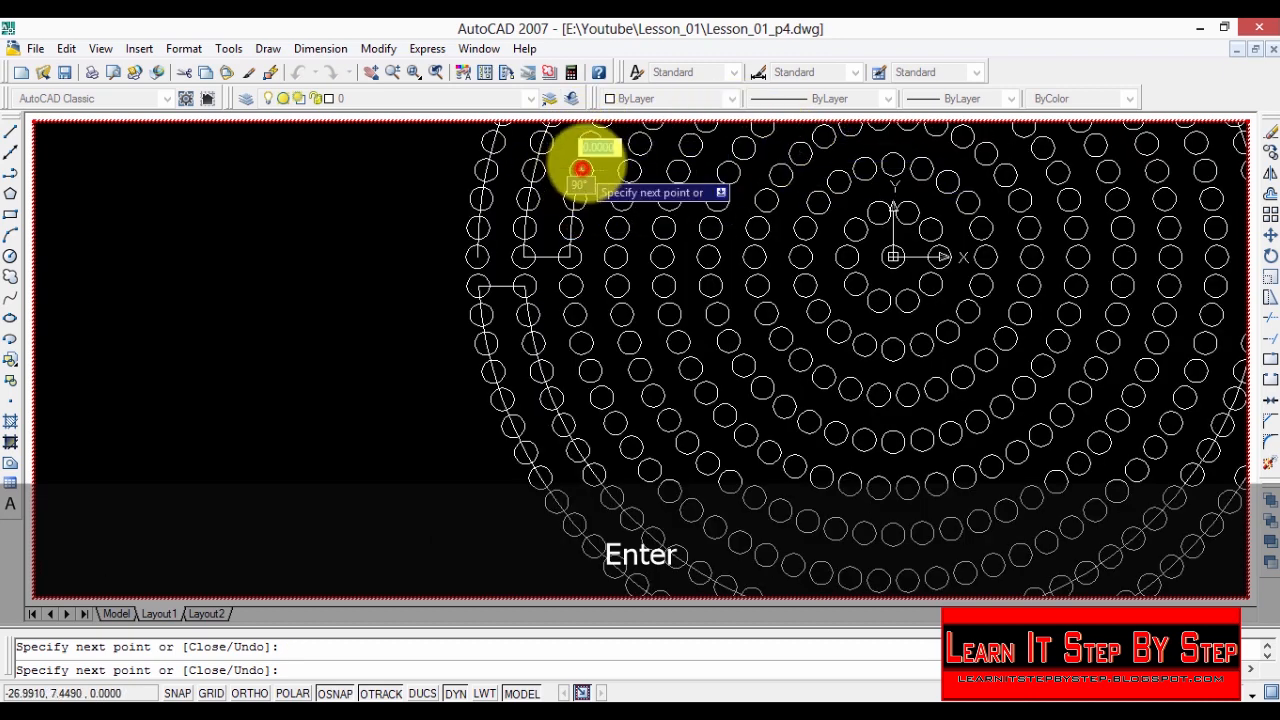
scroll(694, 129, down, 8)
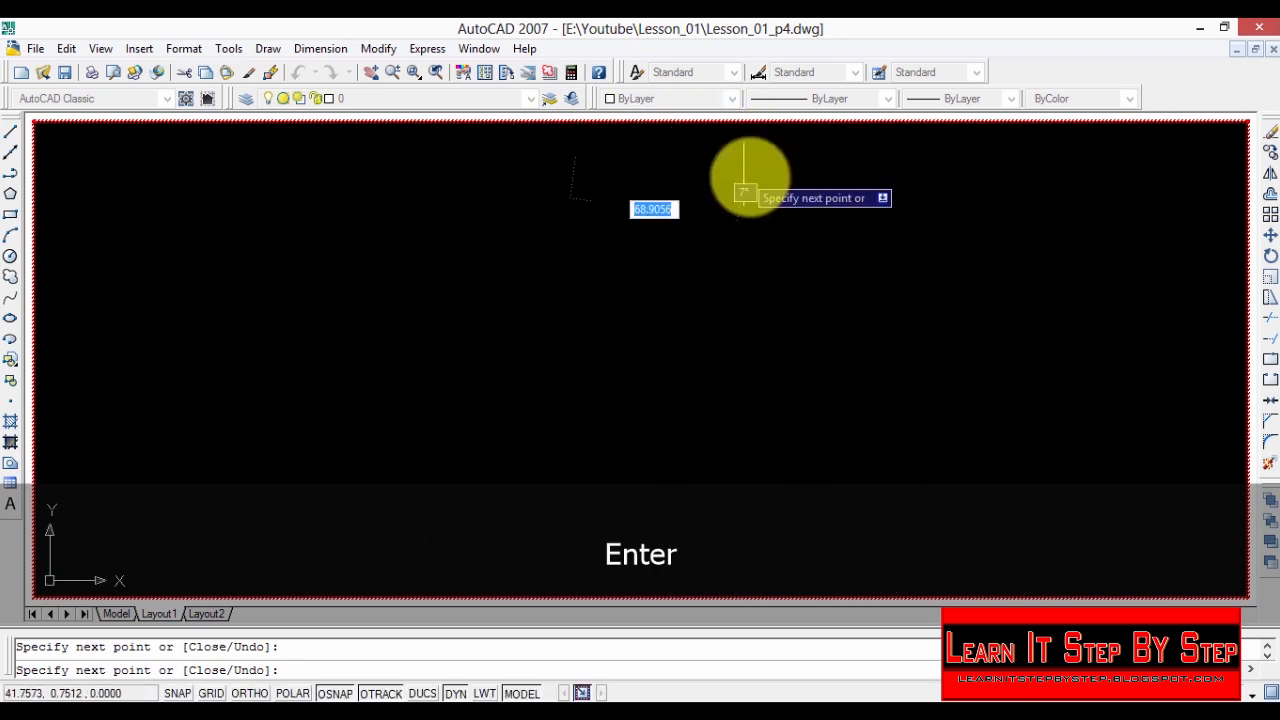
scroll(560, 120, up, 8)
scroll(620, 85, down, 3)
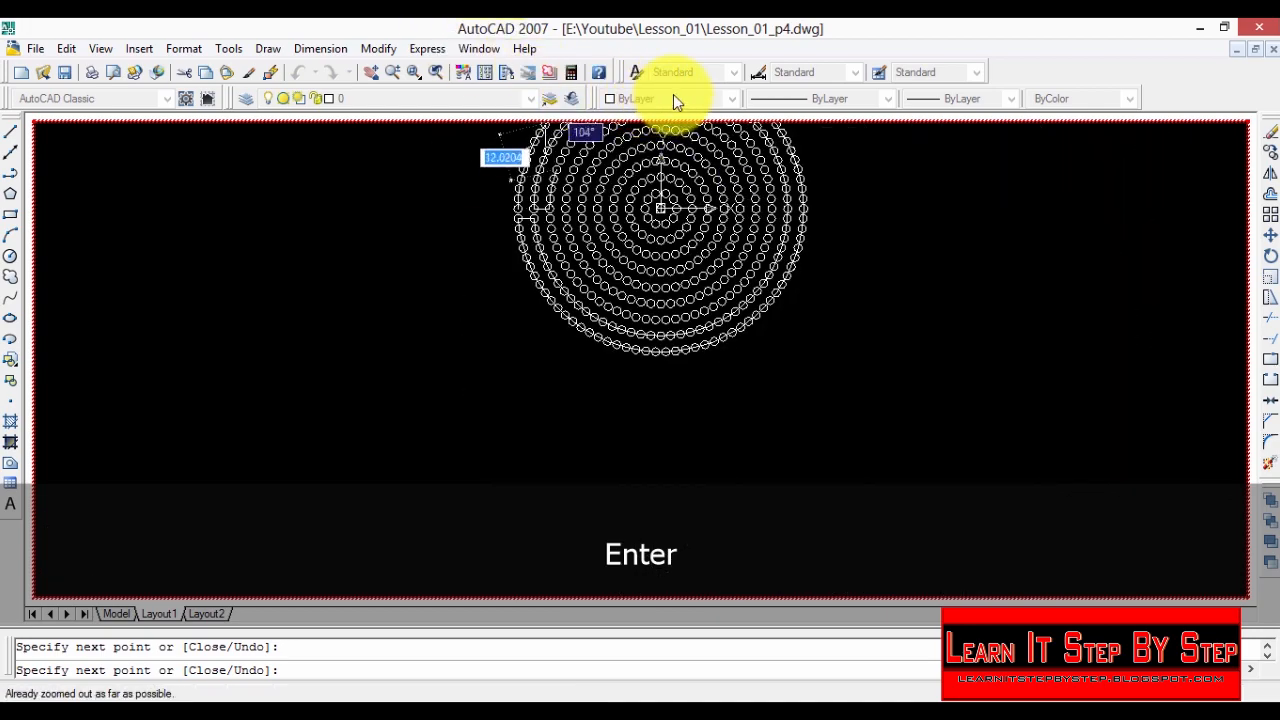
scroll(674, 128, up, 4)
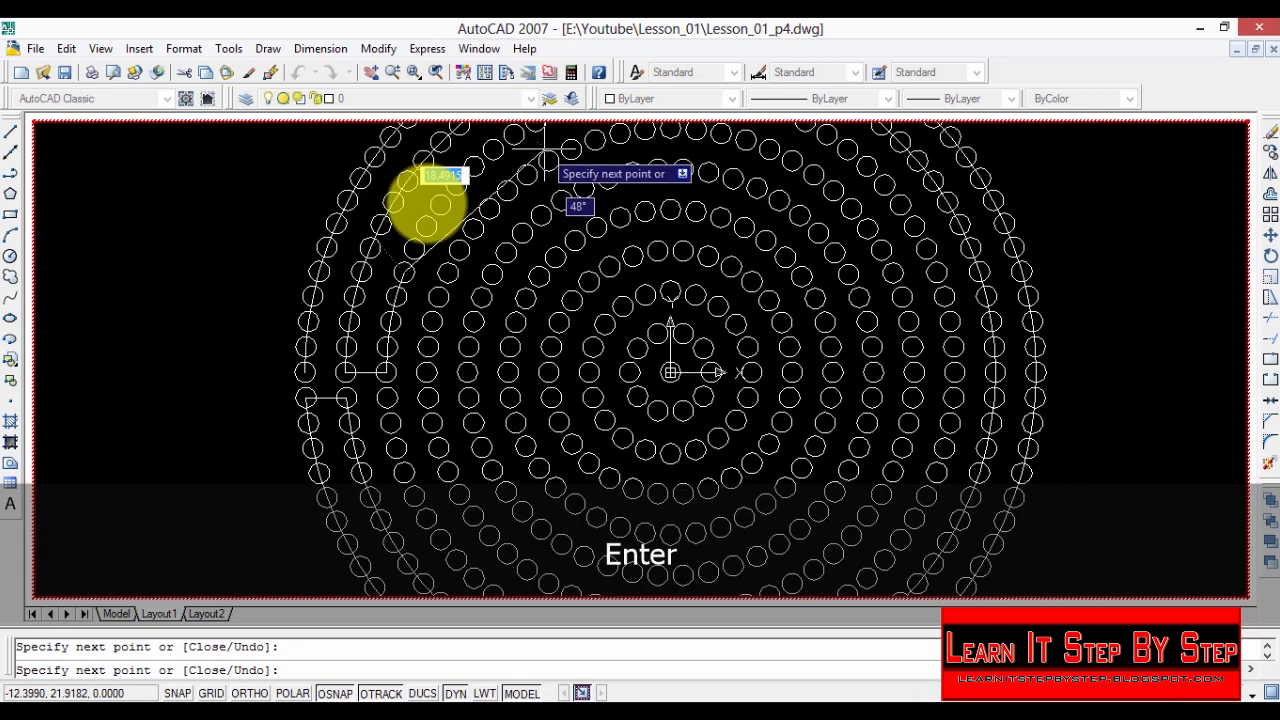
scroll(430, 190, up, 4)
scroll(425, 358, down, 4)
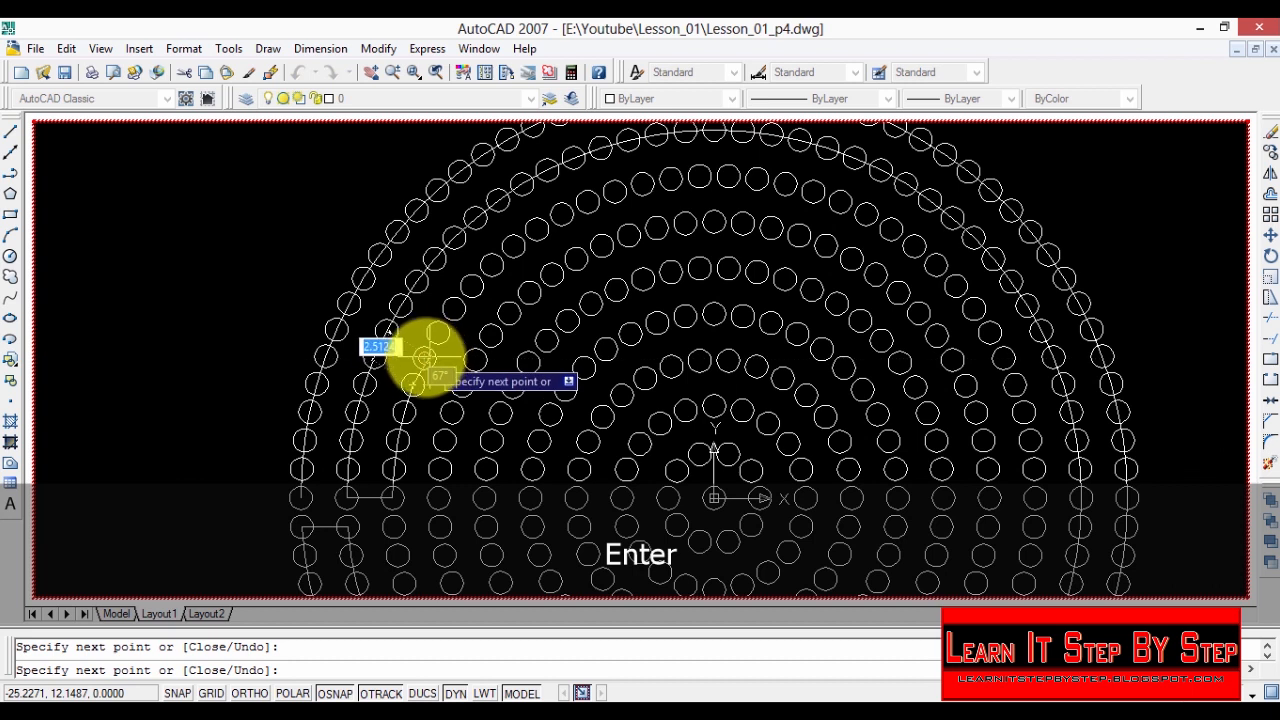
click(424, 358)
click(454, 309)
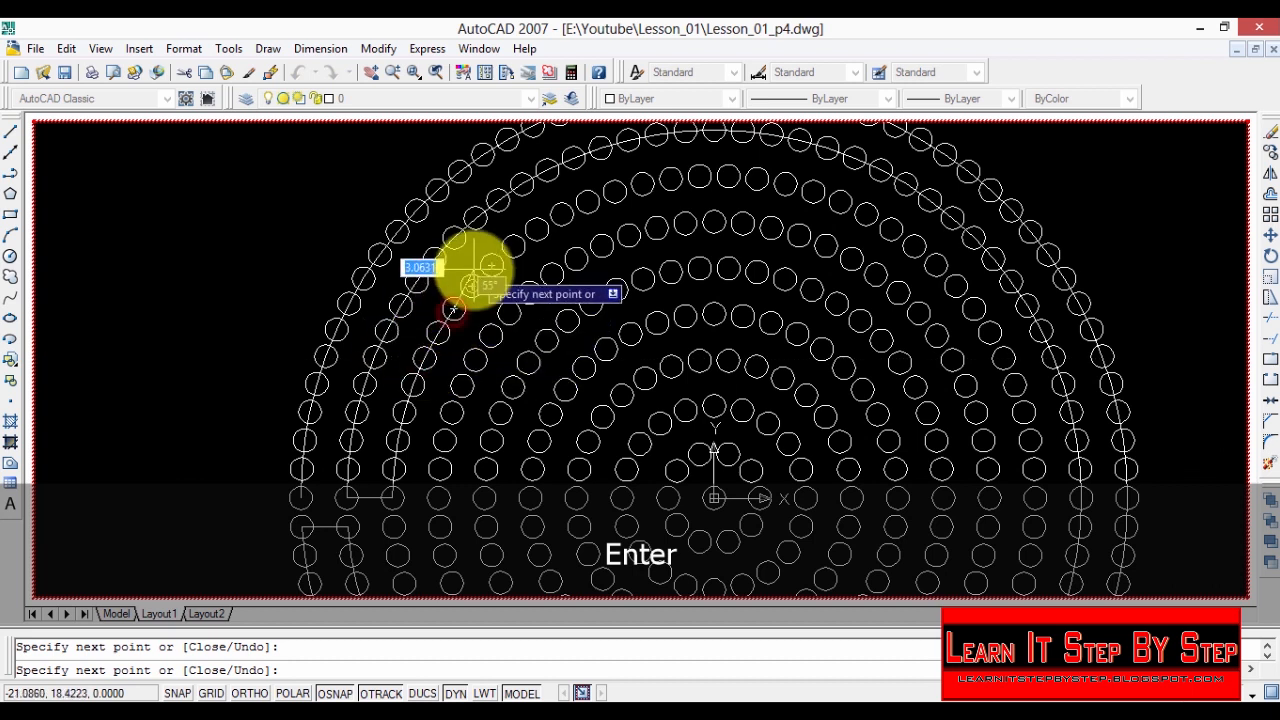
click(487, 263)
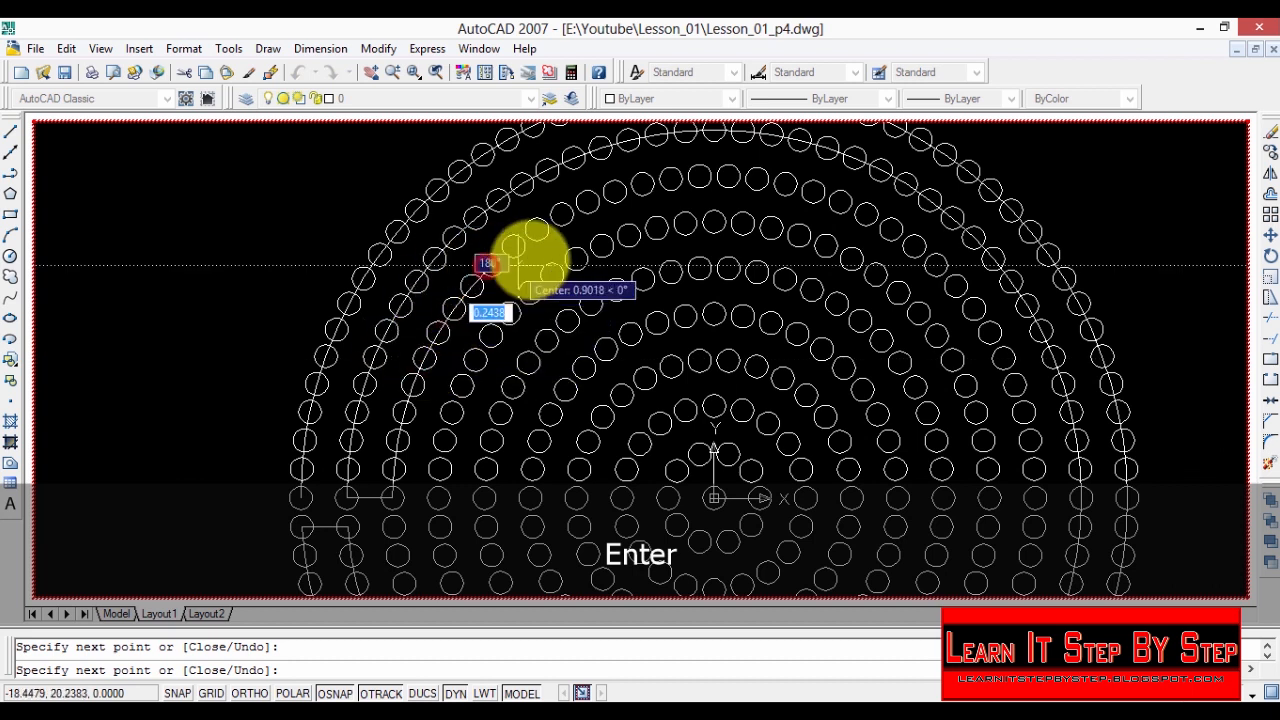
Step: Run the line chain clockwise through the circle centers across the top of the third ring
click(562, 216)
click(614, 193)
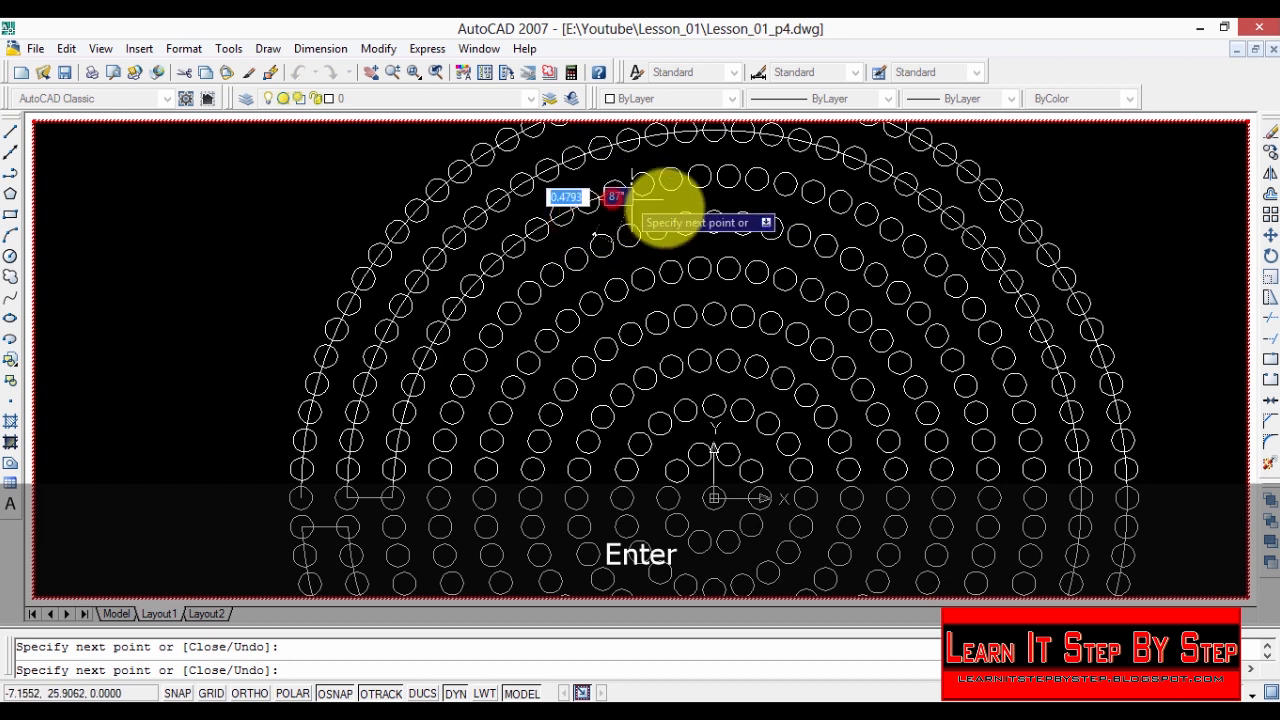
click(728, 180)
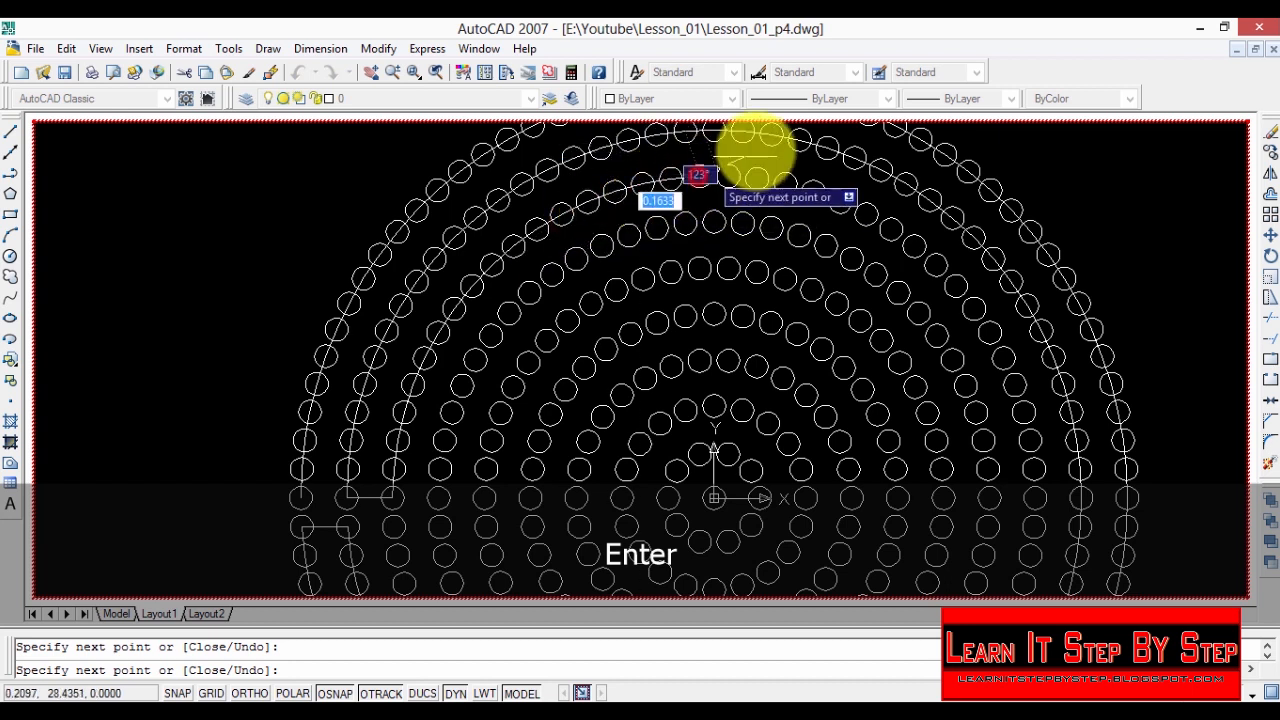
click(814, 190)
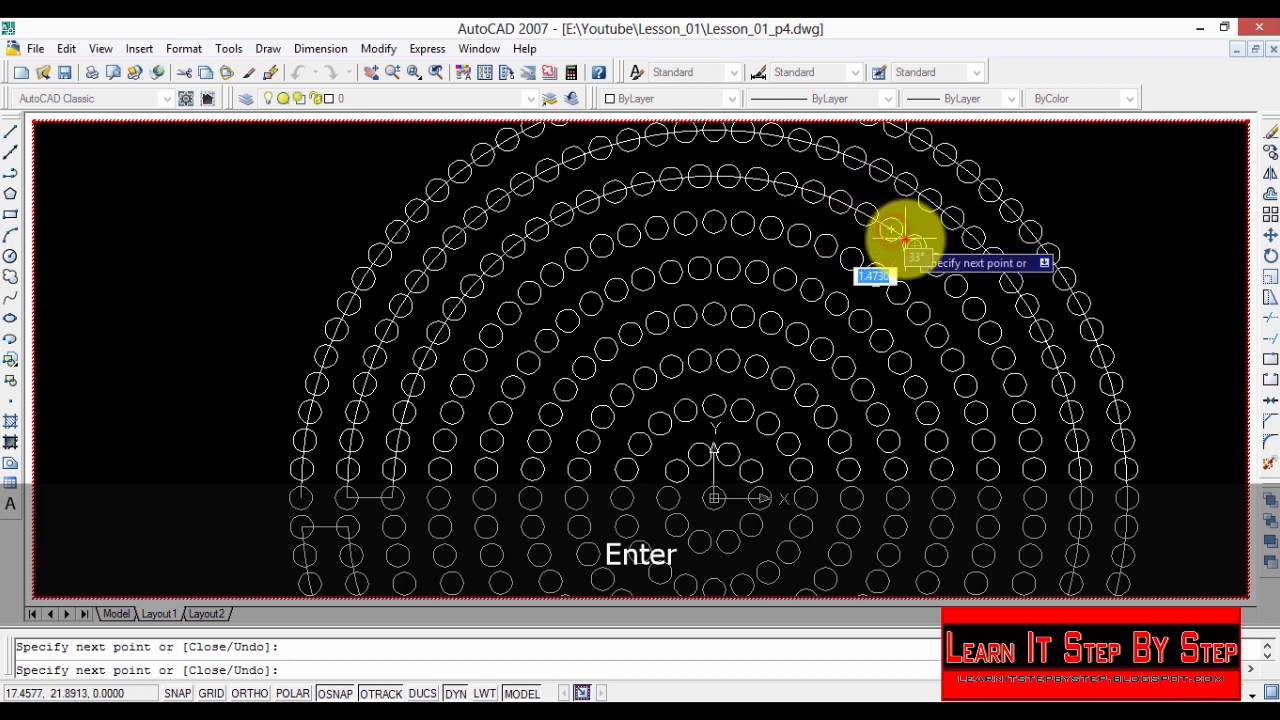
Step: Connect the circle centers down the third ring's upper-right part
click(936, 264)
click(956, 286)
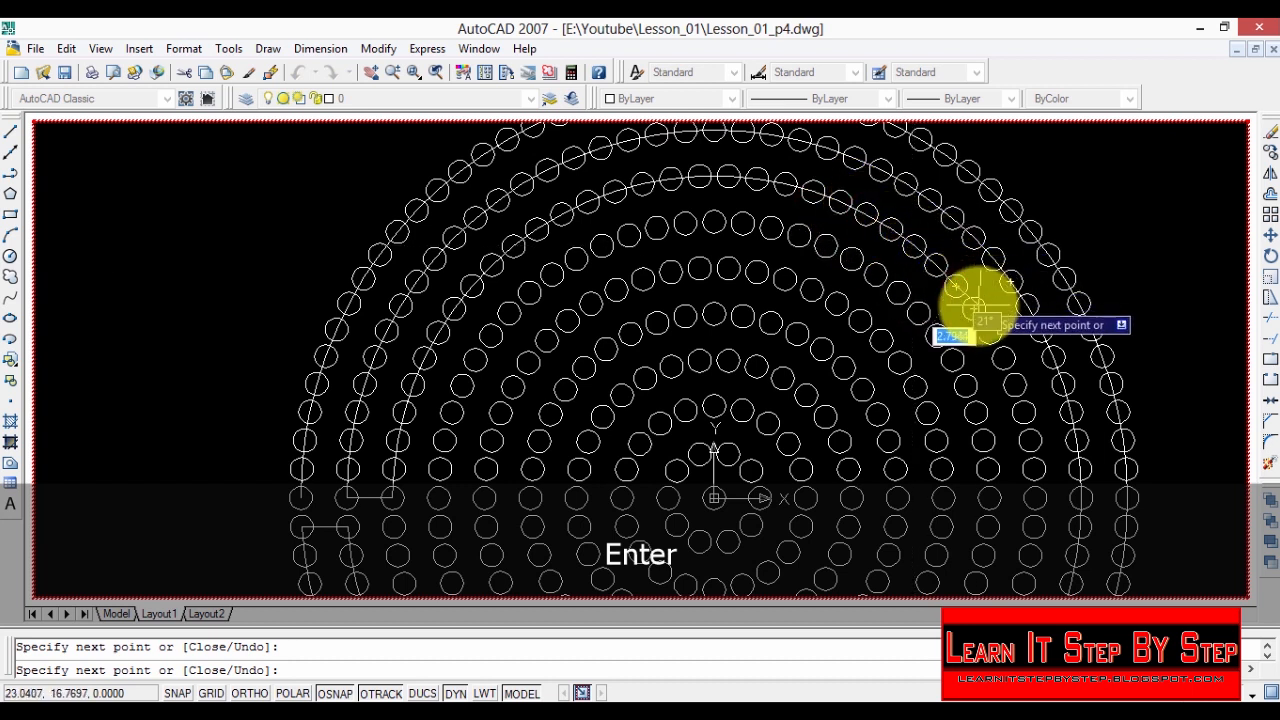
click(974, 308)
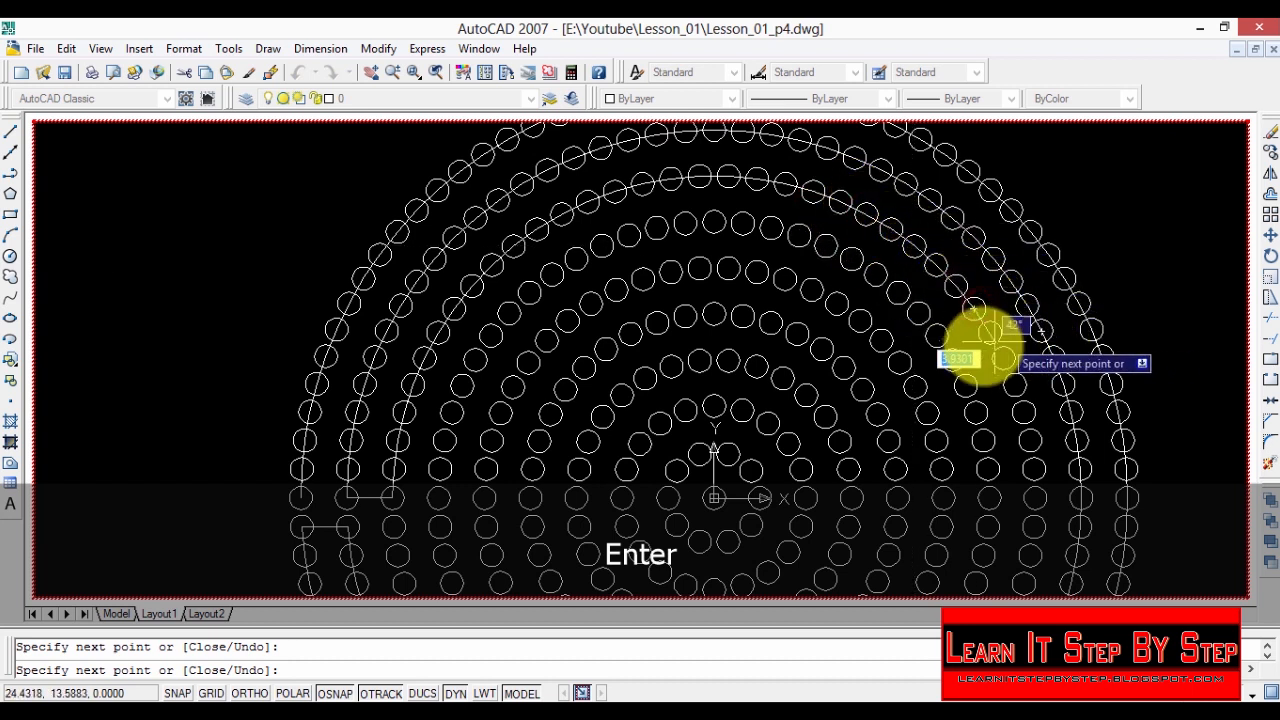
click(1012, 384)
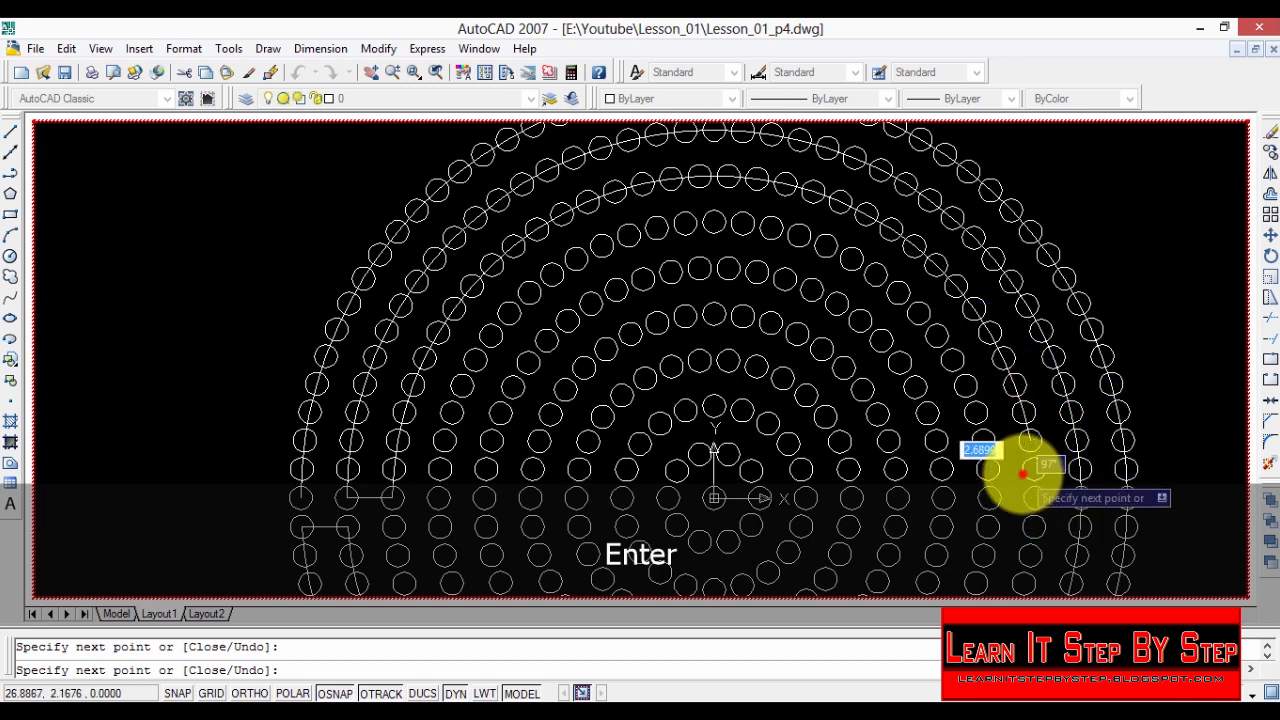
Step: Extend the chain through the third ring's rightmost circle centers, crossing below the horizontal axis
click(1034, 470)
click(1034, 498)
click(1034, 527)
click(1035, 556)
click(1026, 588)
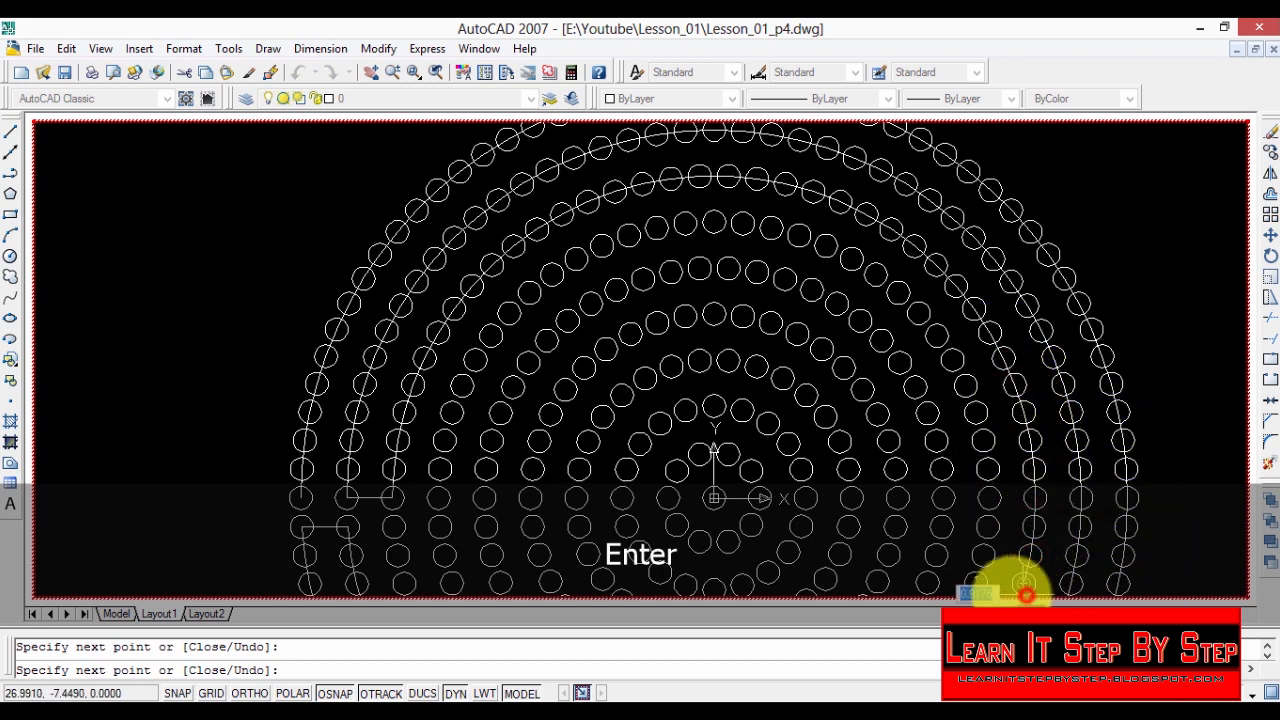
Step: Continue the chain into the third ring's lower-right part and undo the misplaced segments there
scroll(1020, 592, down, 7)
scroll(640, 582, up, 7)
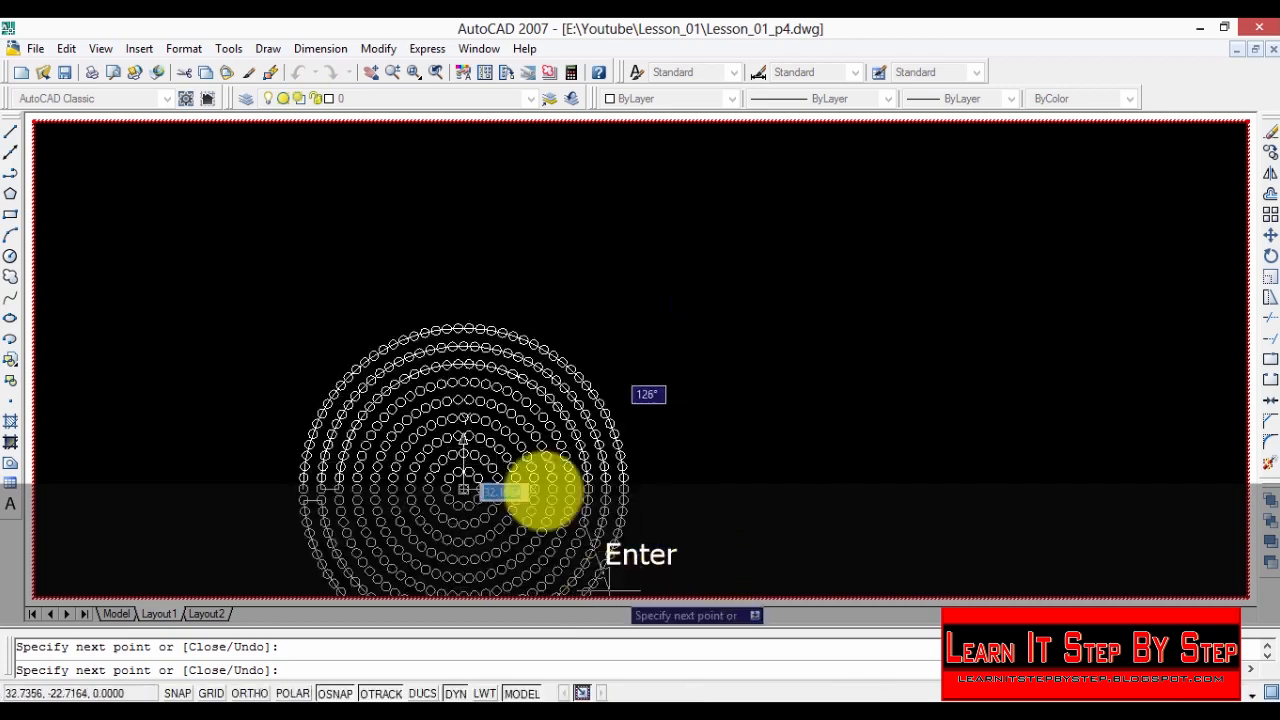
scroll(704, 588, down, 6)
scroll(708, 592, up, 5)
scroll(705, 515, down, 6)
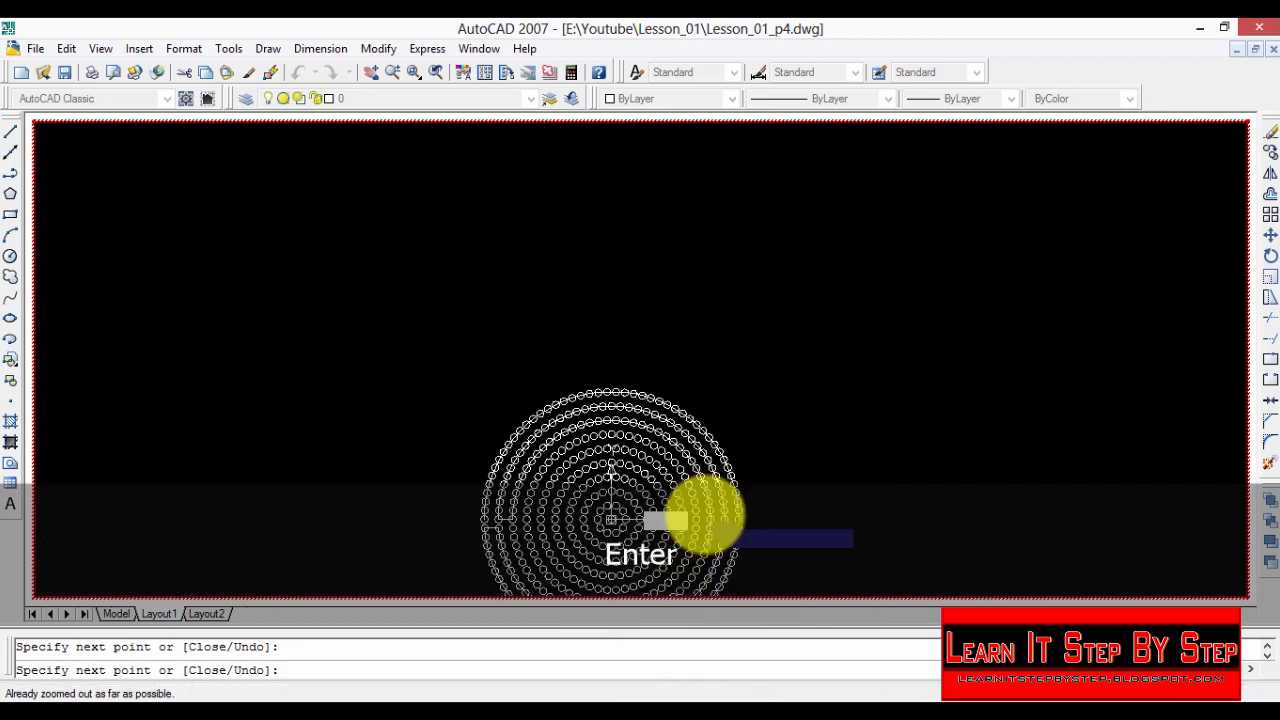
scroll(735, 570, up, 6)
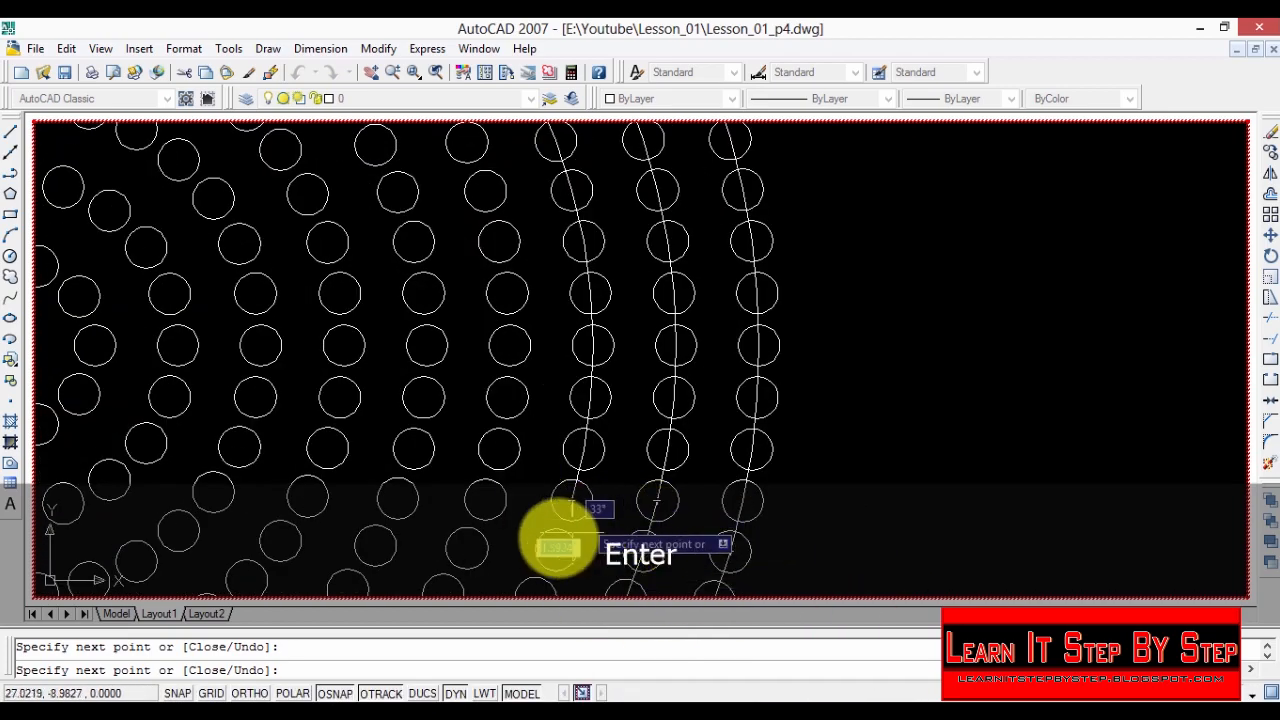
click(555, 549)
scroll(600, 575, down, 5)
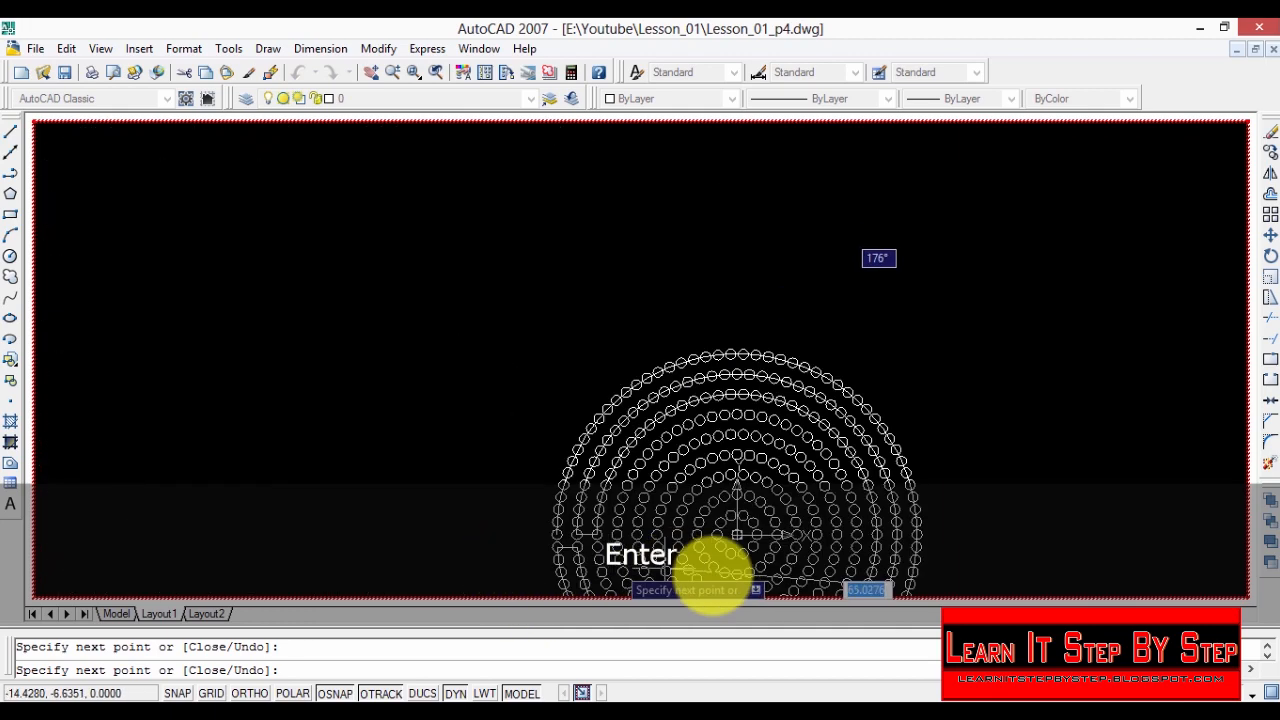
scroll(857, 500, up, 5)
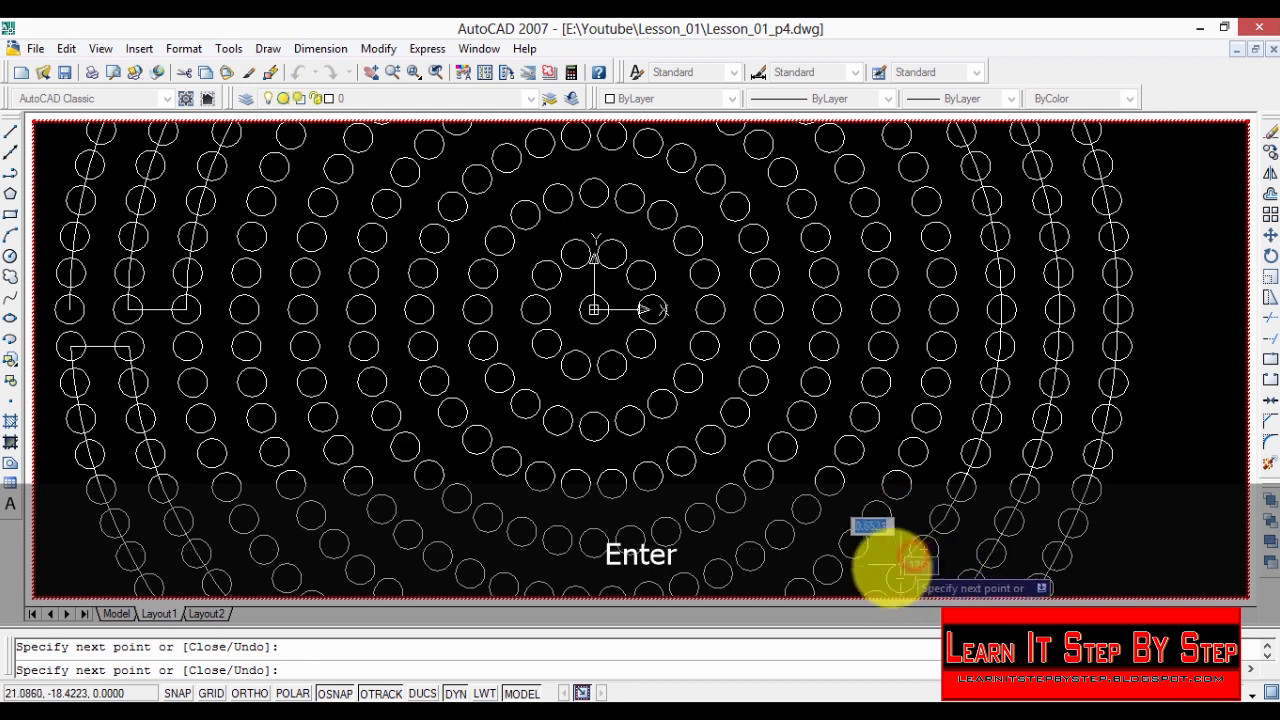
right_click(938, 518)
click(1007, 414)
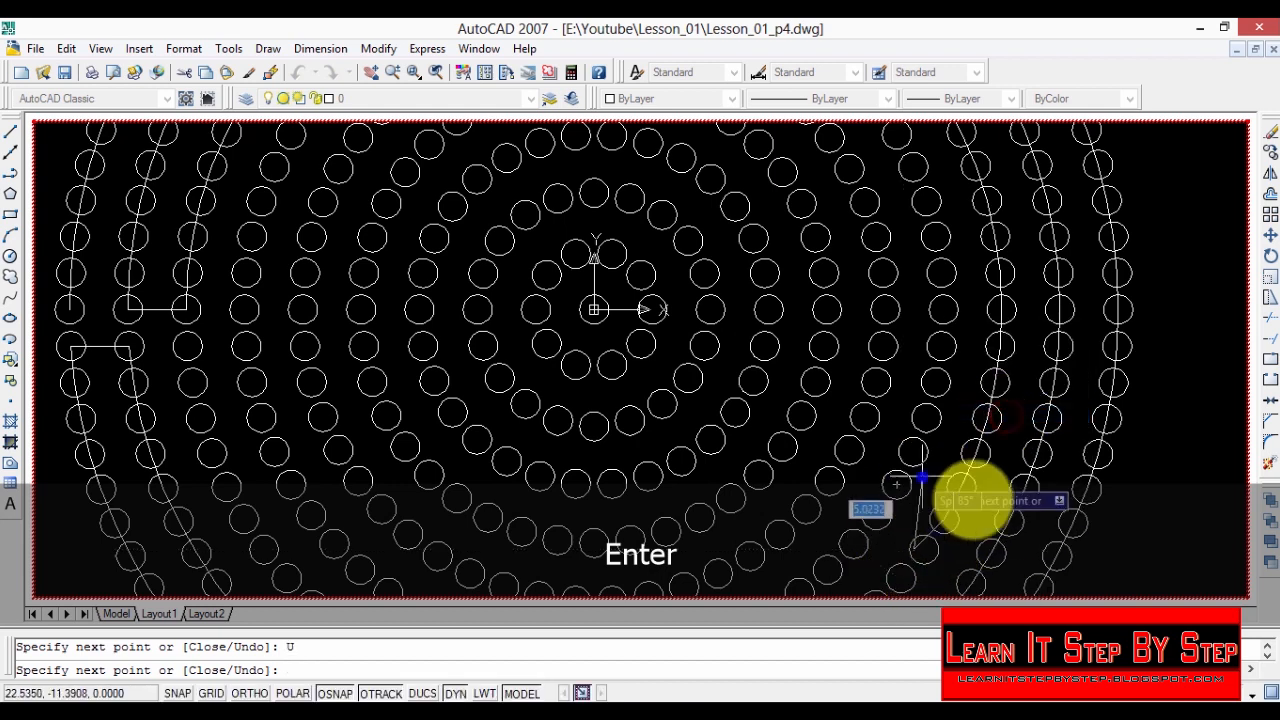
right_click(970, 495)
click(1023, 384)
Step: Run the chain clockwise through the third ring's remaining lower-right circle centers and along its bottom
scroll(900, 555, down, 5)
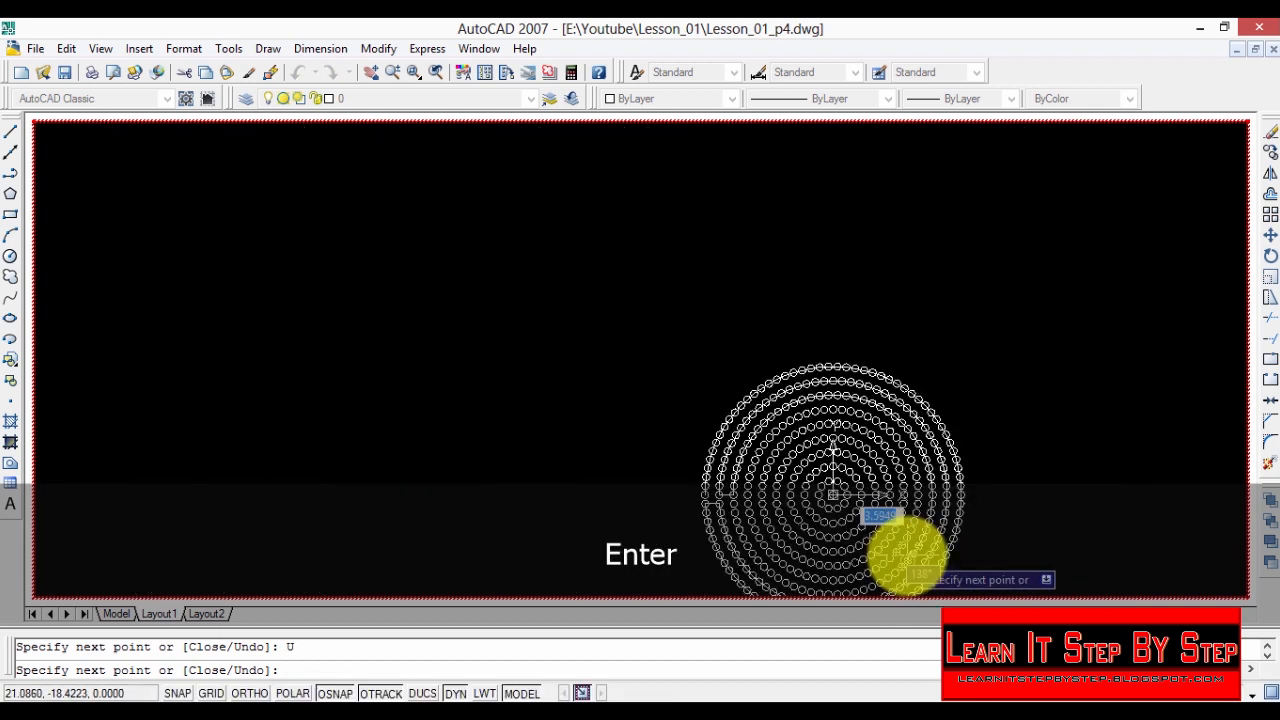
scroll(830, 585, up, 5)
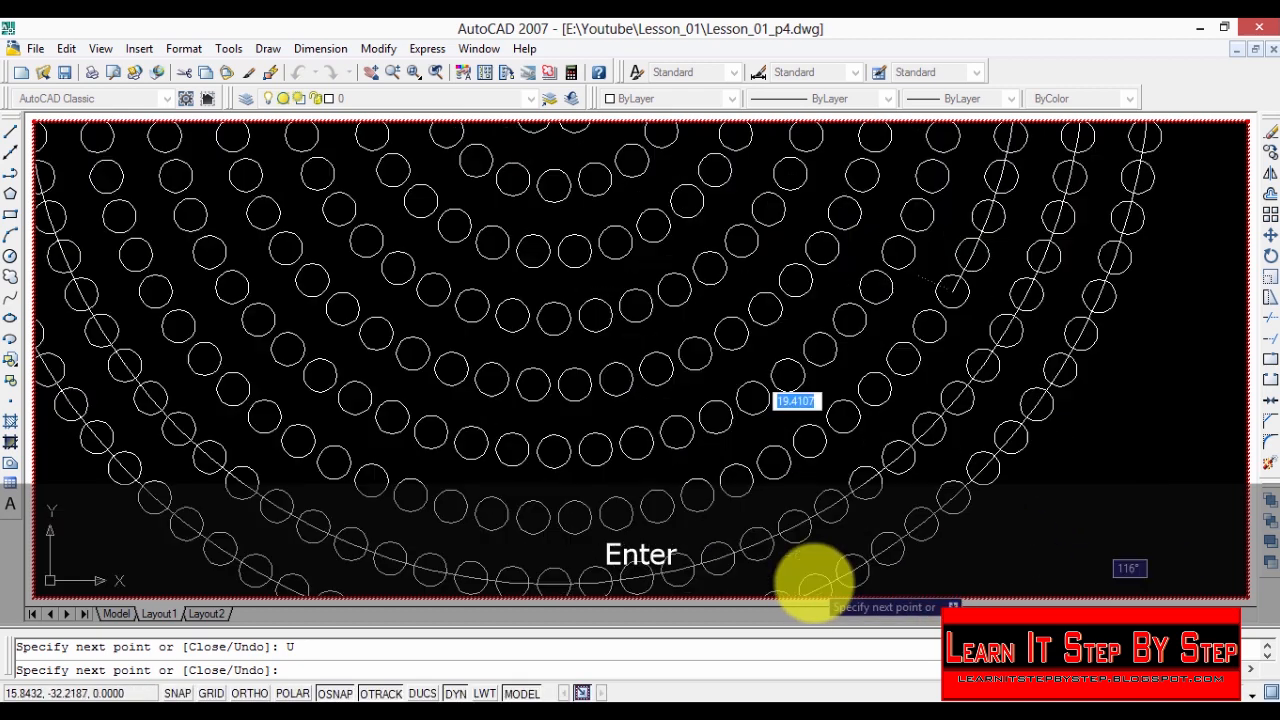
scroll(900, 300, down, 1)
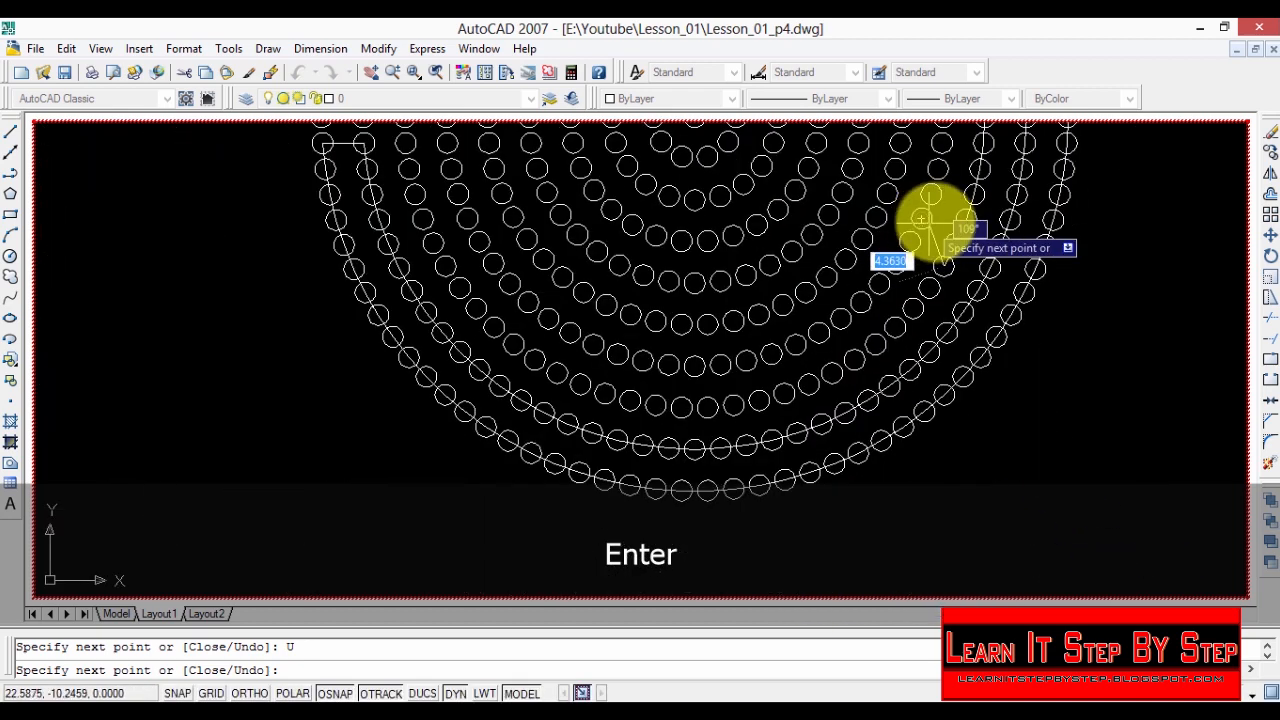
click(912, 310)
click(895, 329)
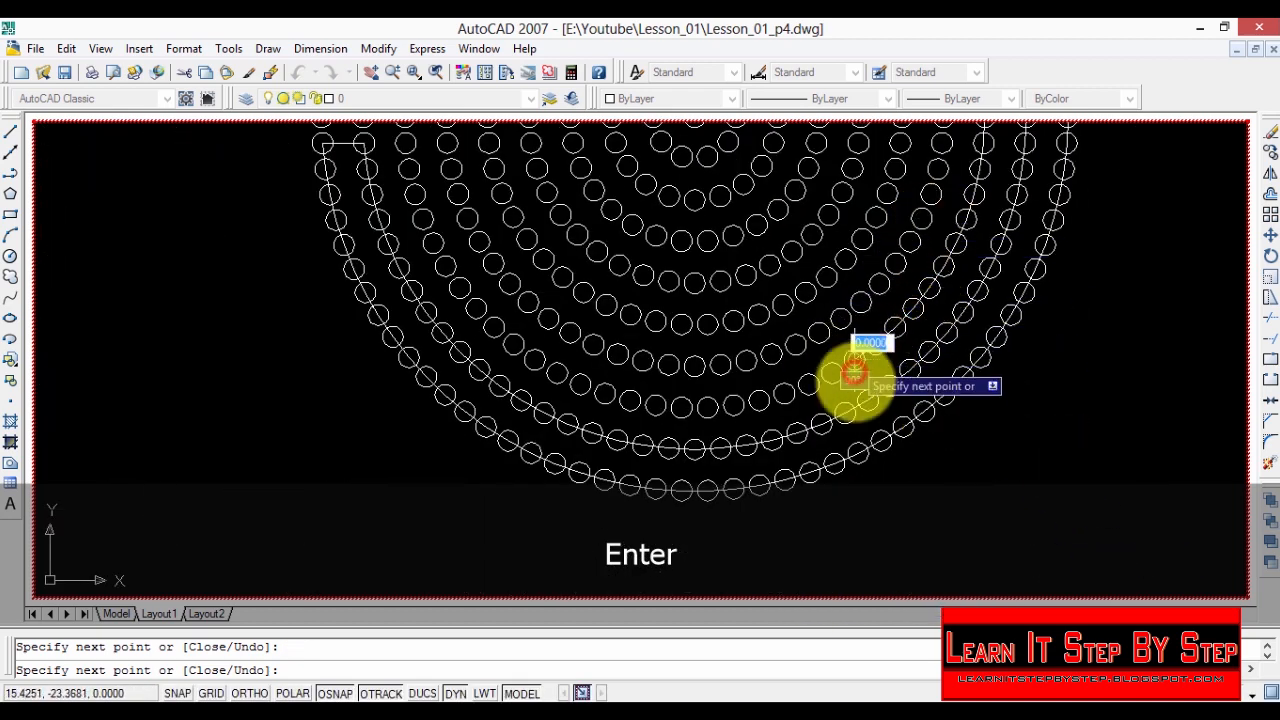
click(831, 373)
click(815, 386)
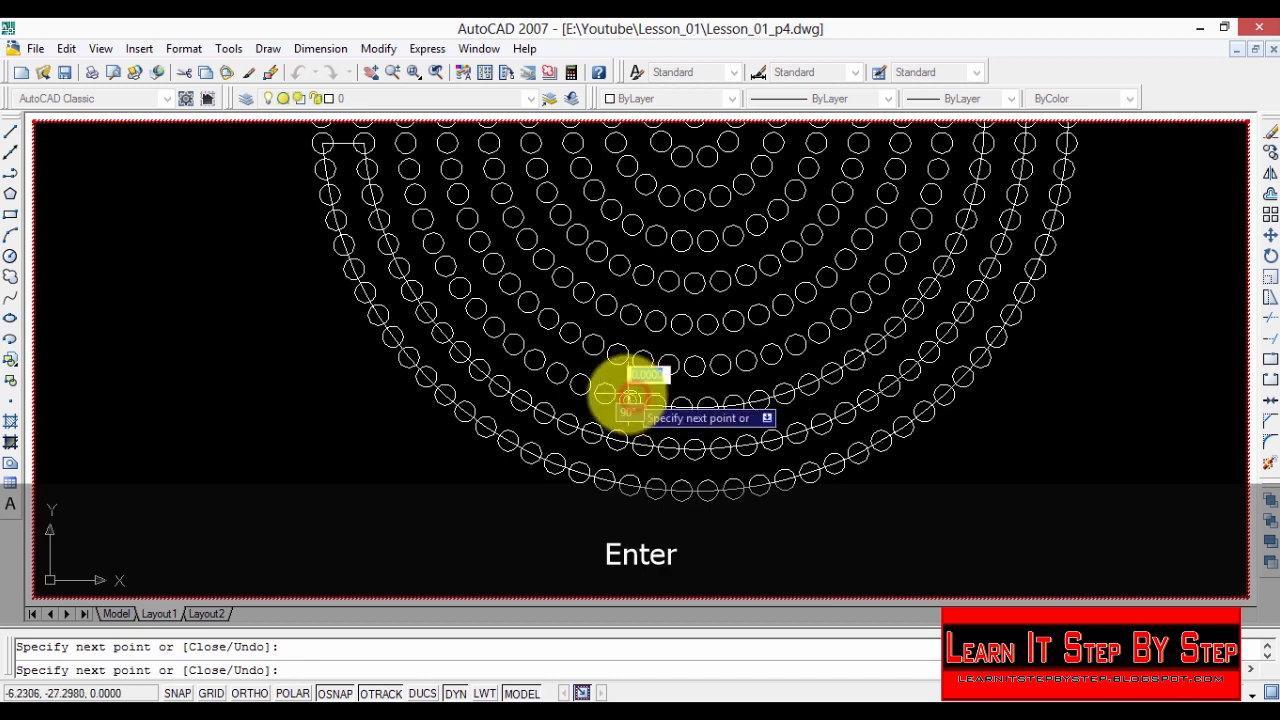
Step: Connect the circle centers up the third ring's lower-left part, undoing the misplaced segments along the way
right_click(700, 366)
click(753, 461)
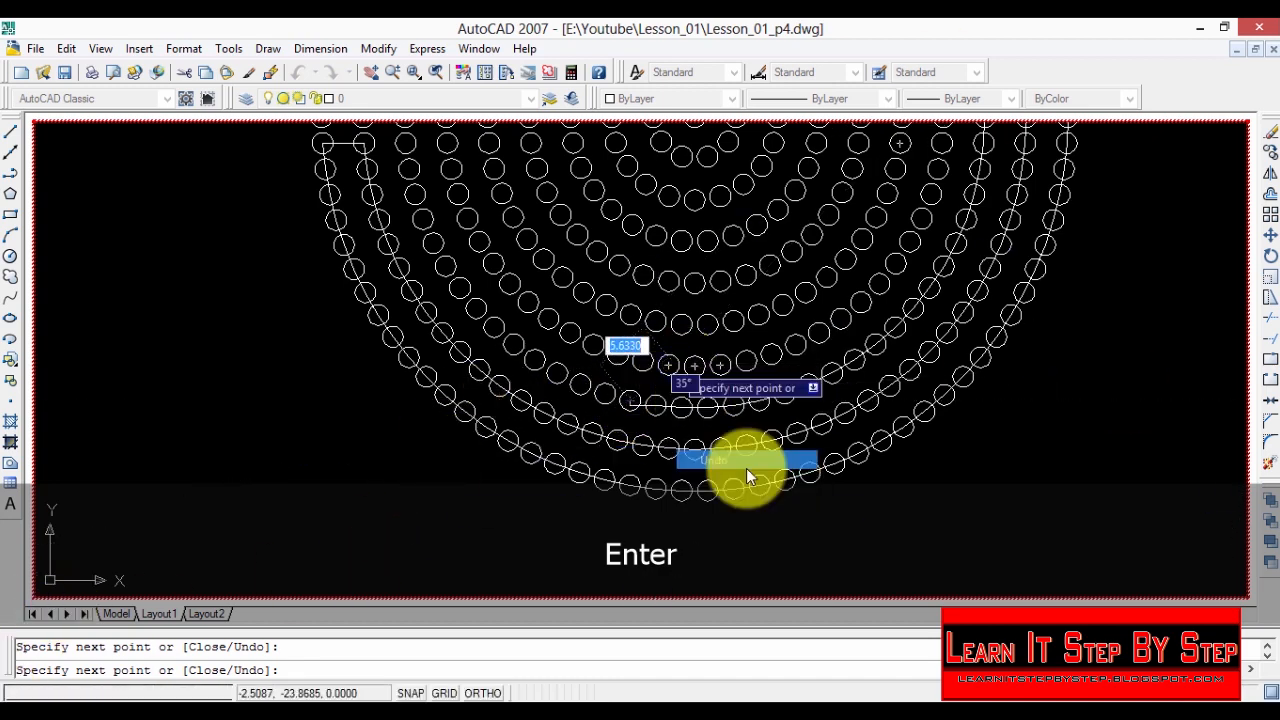
right_click(655, 420)
click(720, 515)
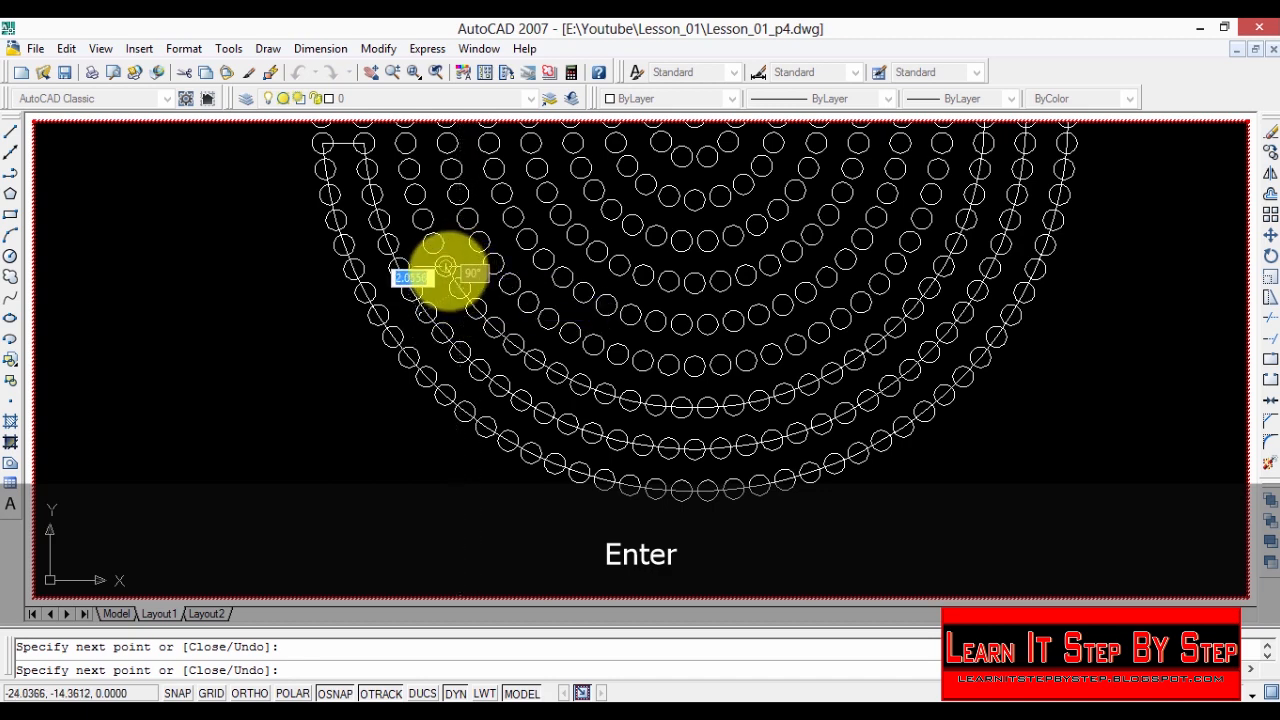
right_click(478, 268)
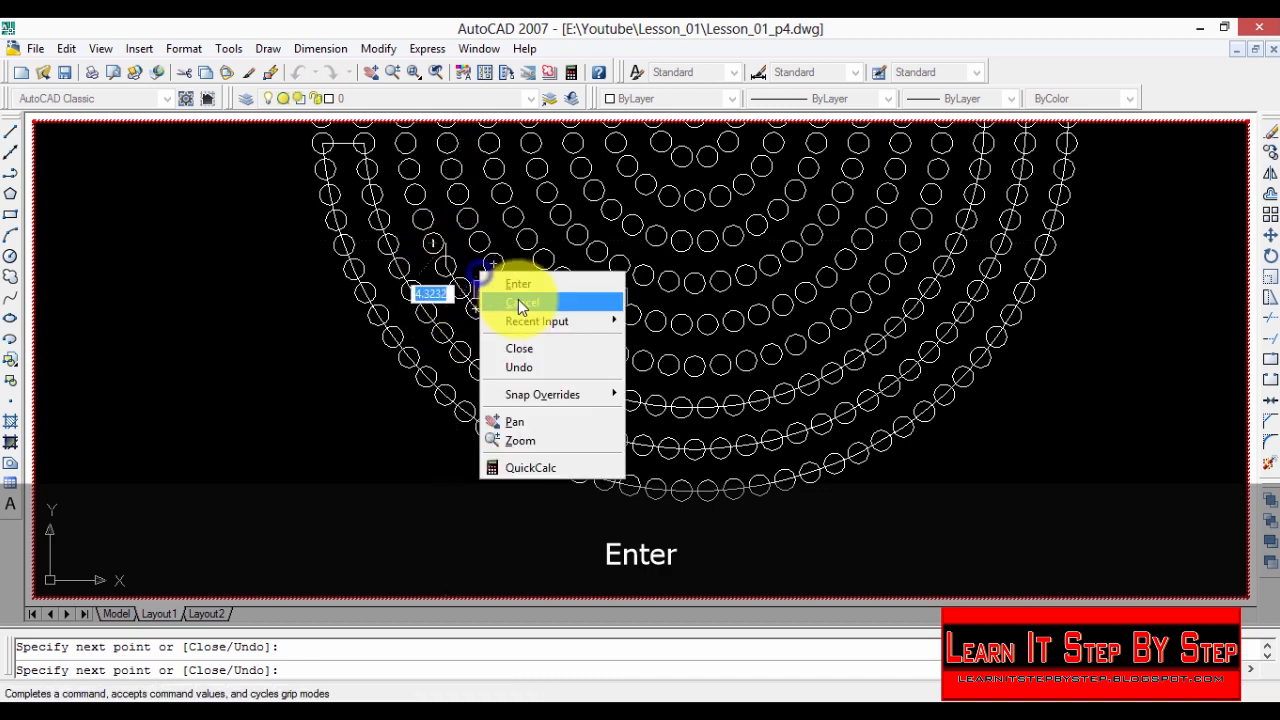
click(548, 362)
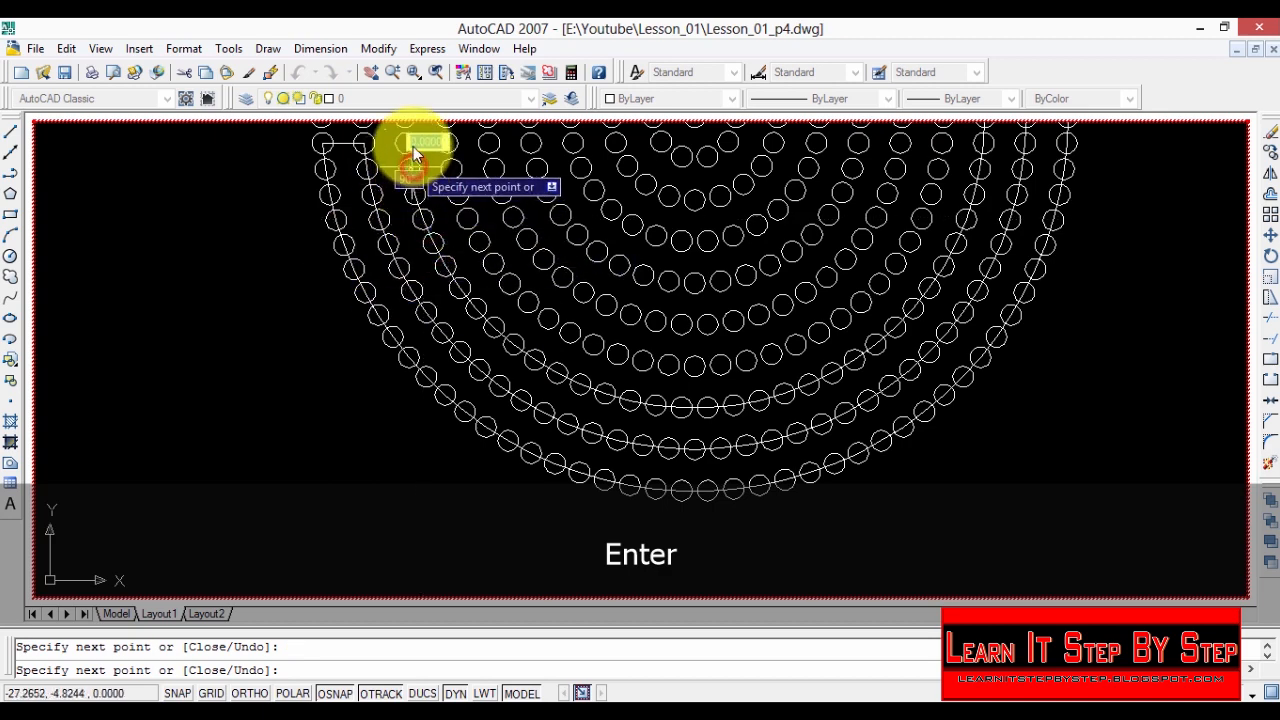
Step: Undo the misplaced segments near the third ring's end and finish its chain at the leftmost circle just below the horizontal axis
scroll(405, 143, up, 3)
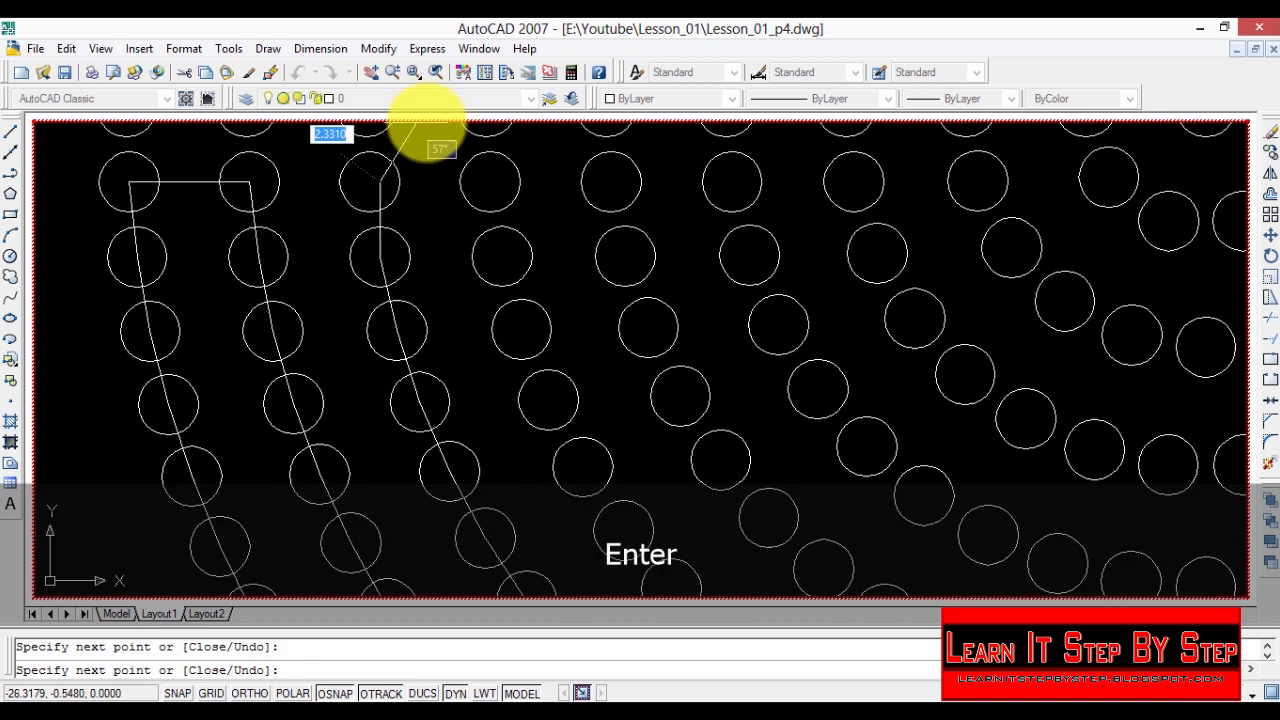
right_click(400, 257)
click(523, 357)
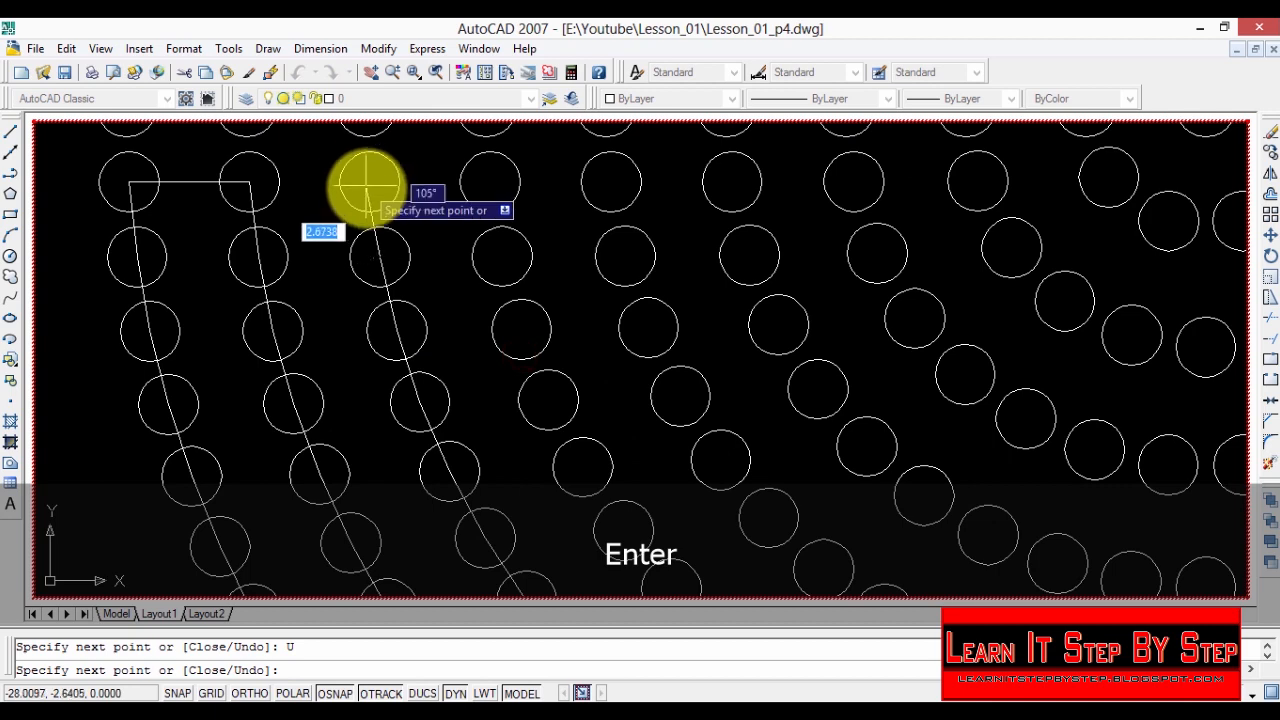
right_click(450, 235)
click(543, 330)
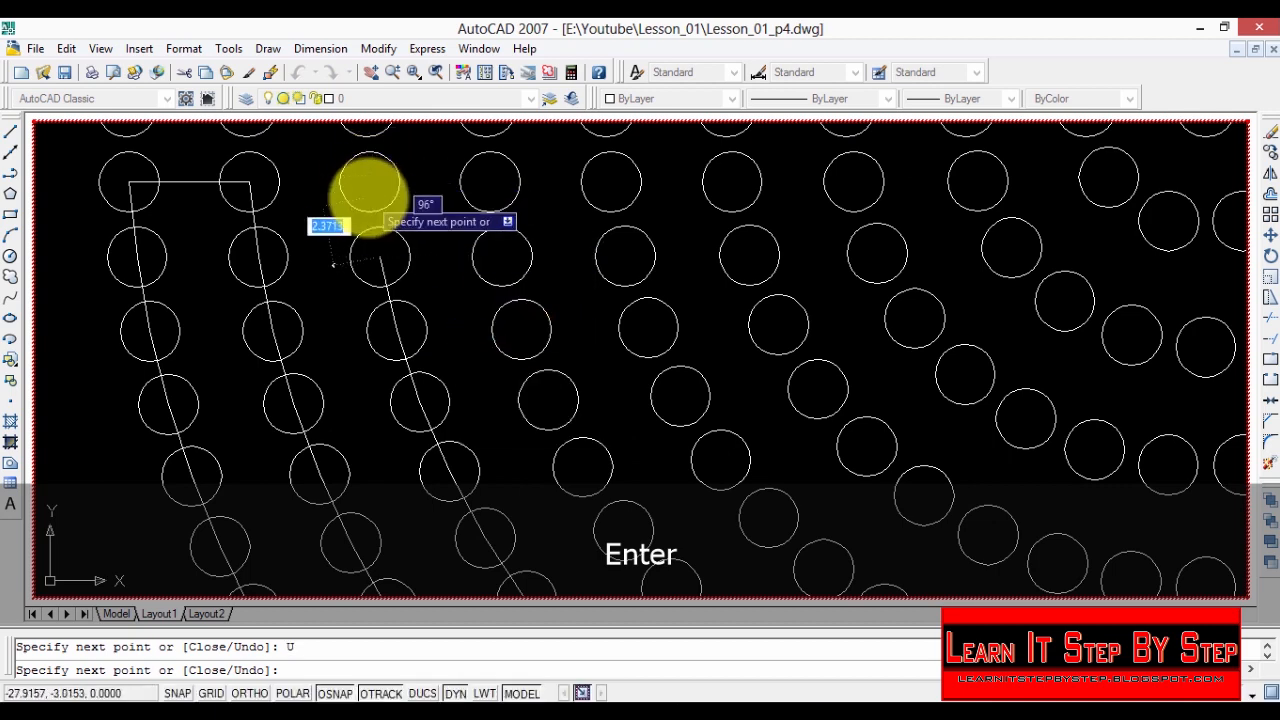
scroll(362, 197, down, 5)
click(360, 193)
Step: Step the chain inward to the fourth ring's circle just below the axis and connect the centers counterclockwise down its left side
click(415, 191)
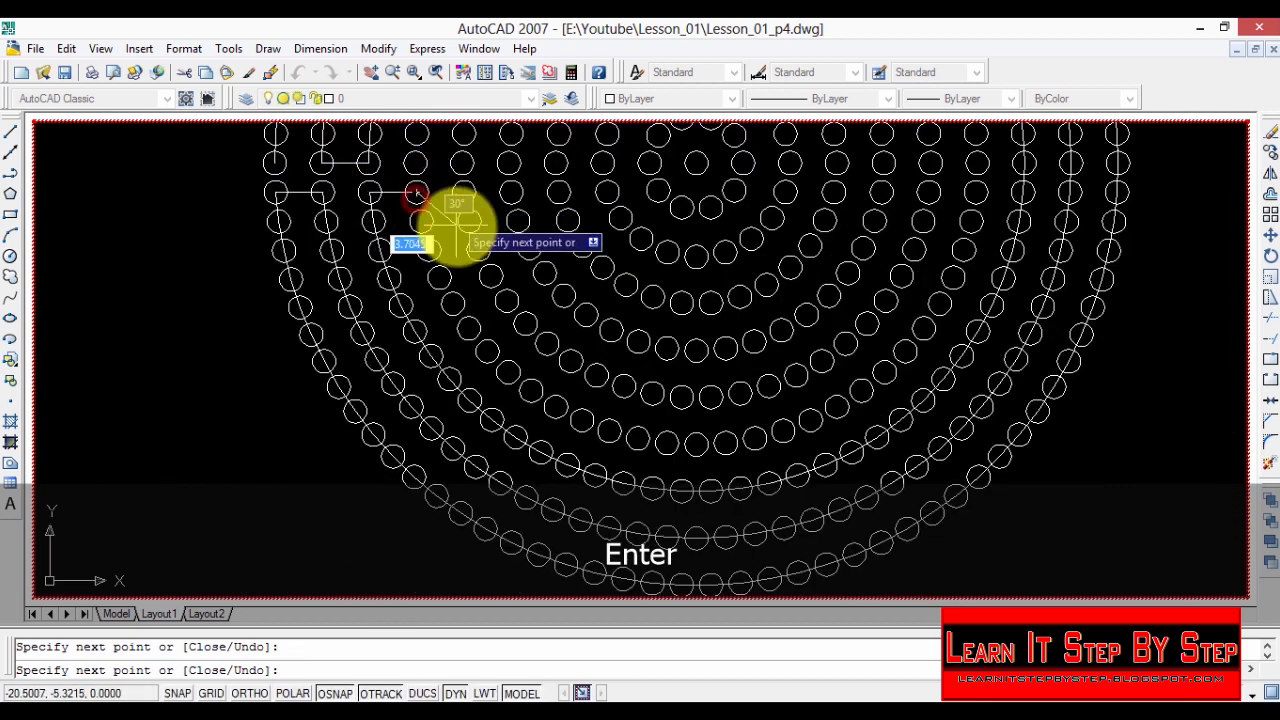
click(431, 214)
click(437, 251)
click(443, 277)
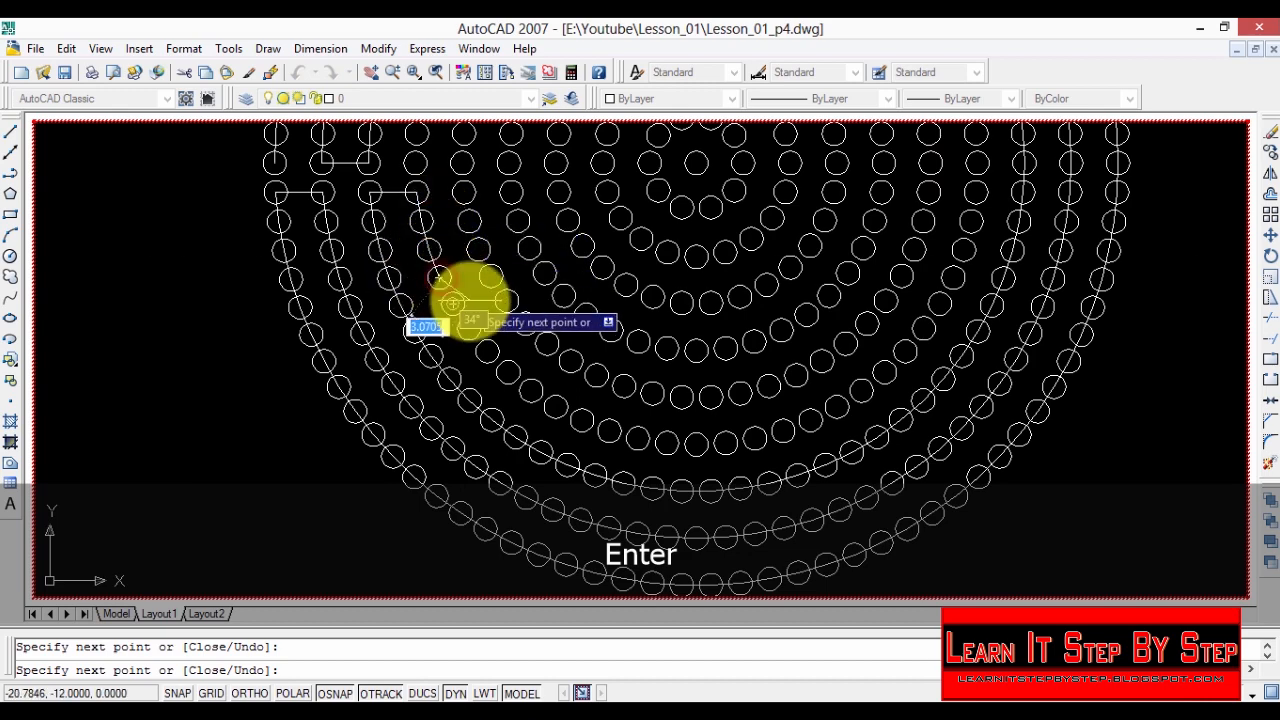
Step: Continue the fourth ring's line chain counterclockwise through its lower-left circle centers
scroll(440, 260, up, 4)
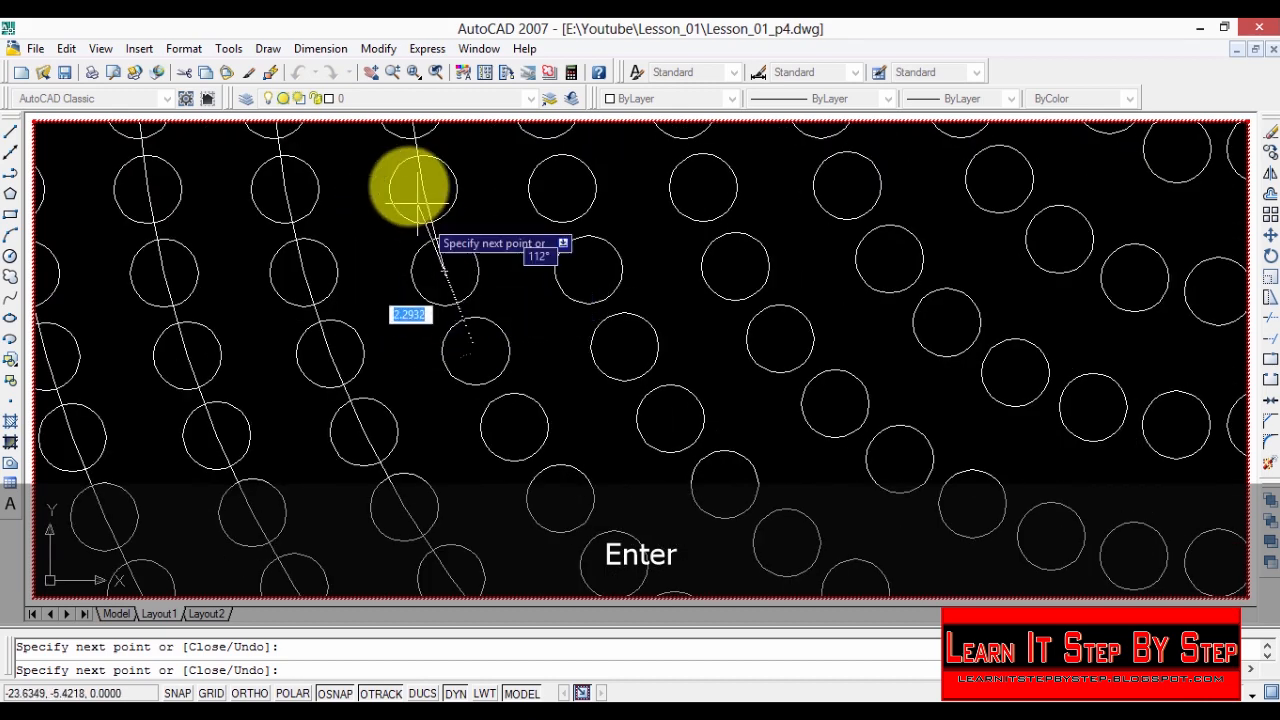
scroll(500, 340, down, 5)
scroll(520, 390, up, 3)
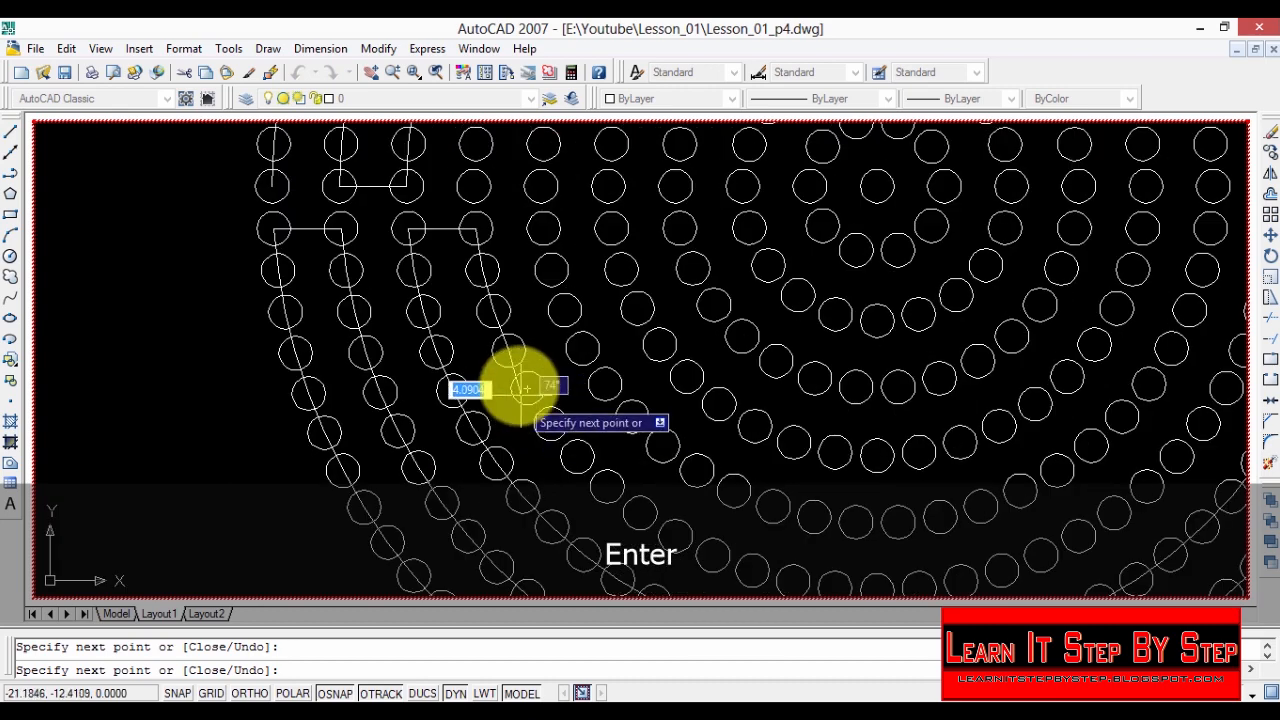
click(551, 424)
click(577, 457)
click(610, 486)
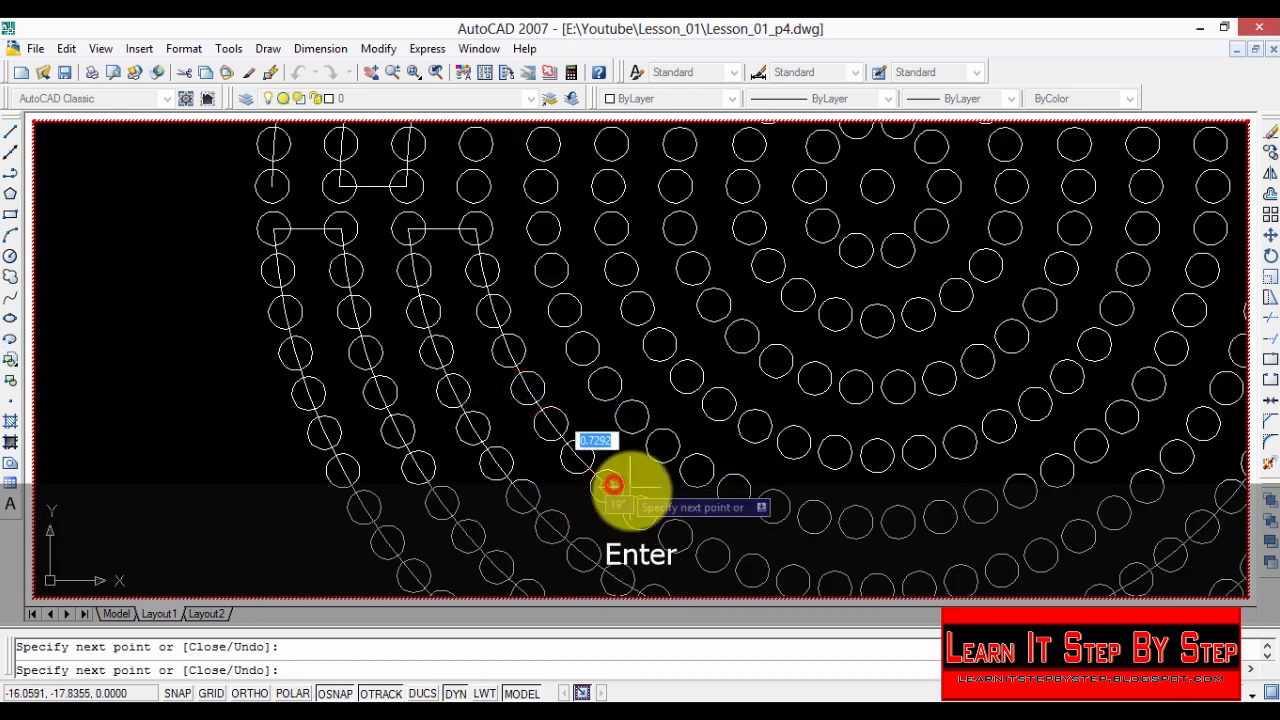
click(646, 512)
Step: Run the chain along the fourth ring's bottom circle centers toward the lower right
scroll(965, 520, down, 5)
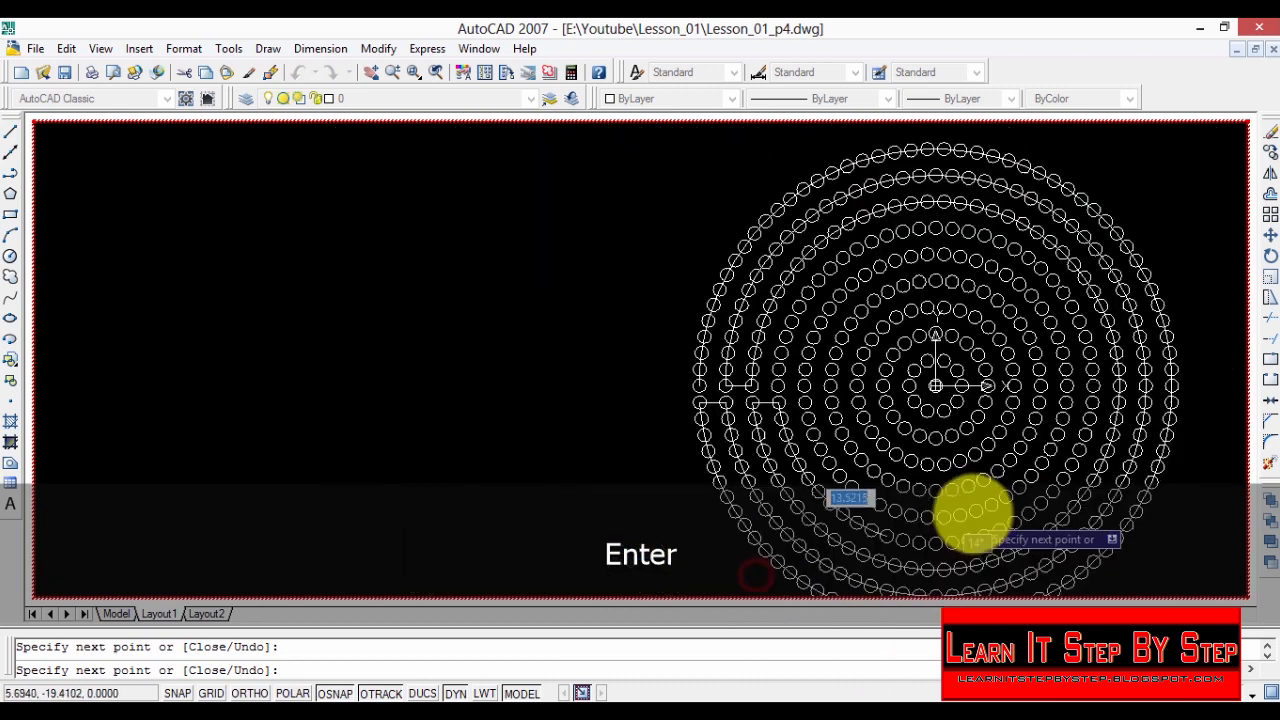
scroll(1005, 555, up, 4)
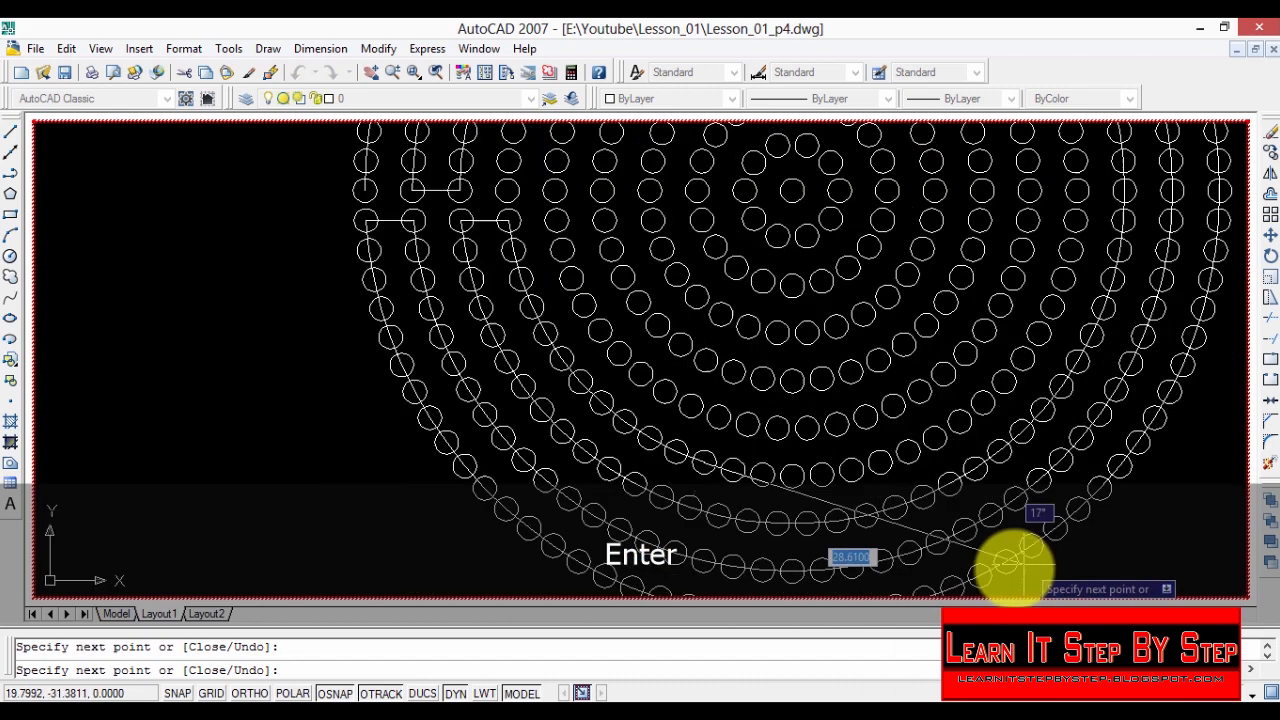
click(764, 470)
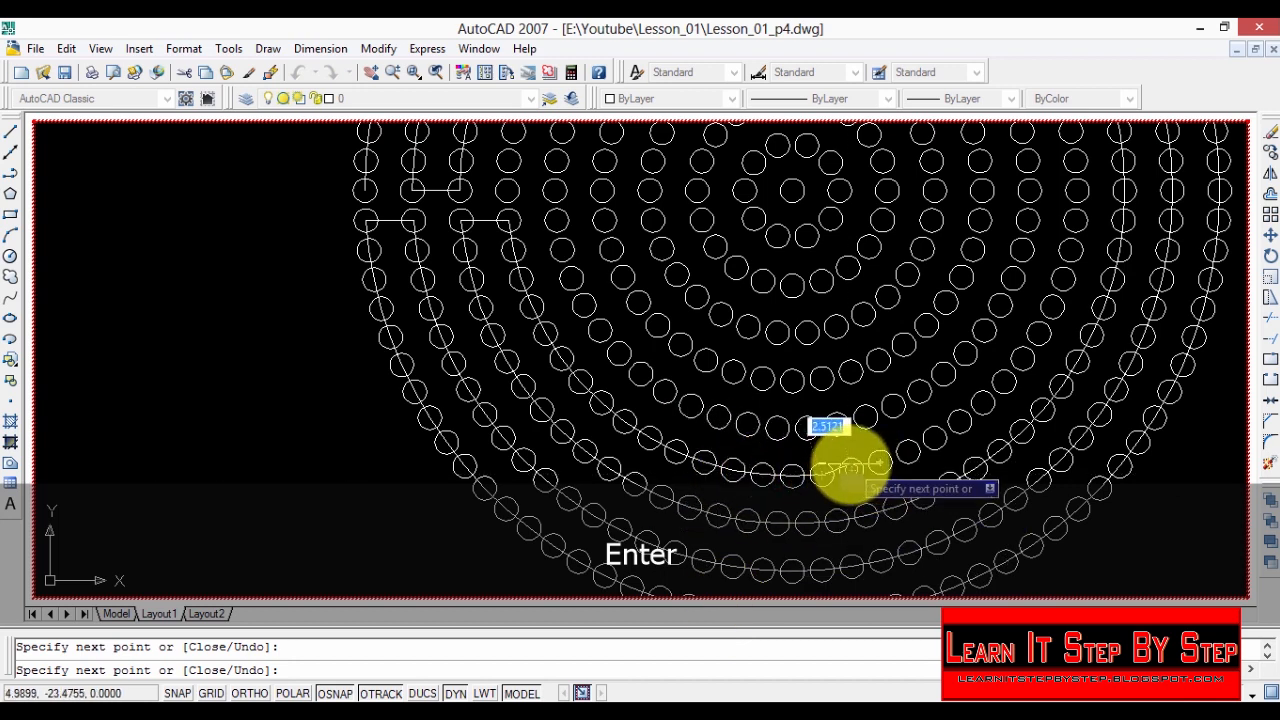
click(905, 452)
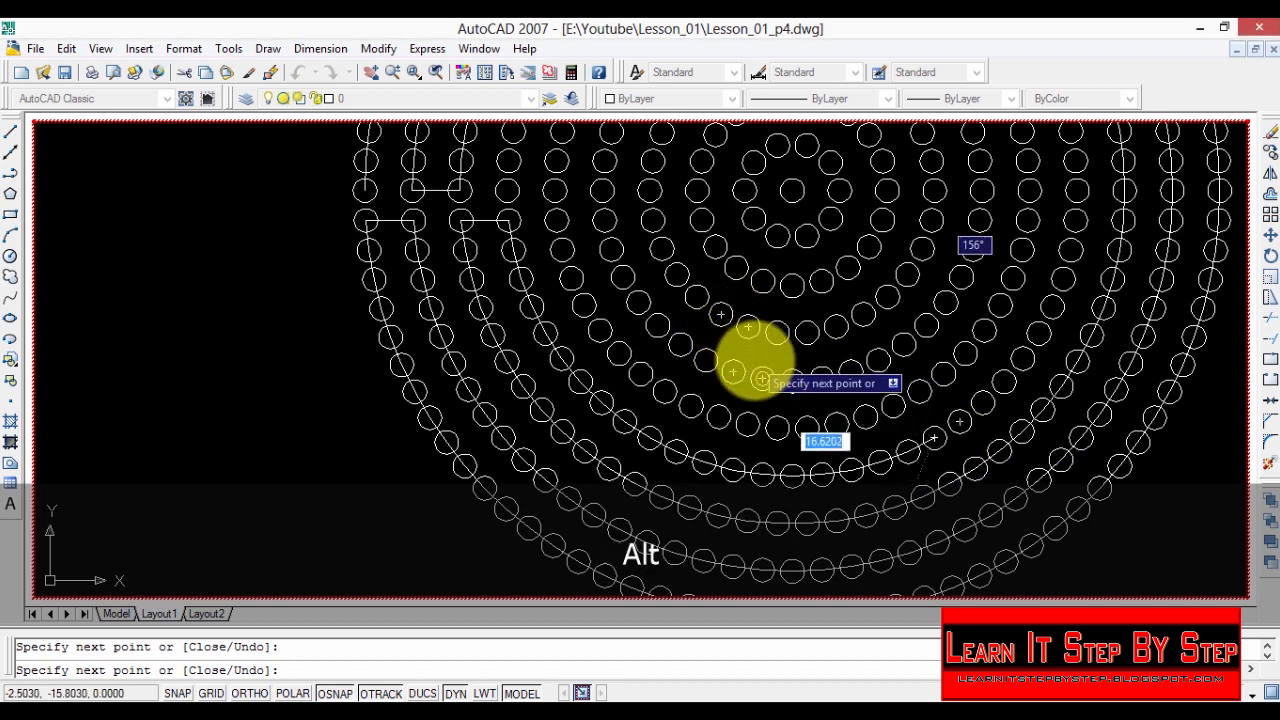
Step: Extend the chain into the fourth ring's lower-right part, undoing the segments that miss the circle centers
scroll(960, 425, up, 3)
click(936, 388)
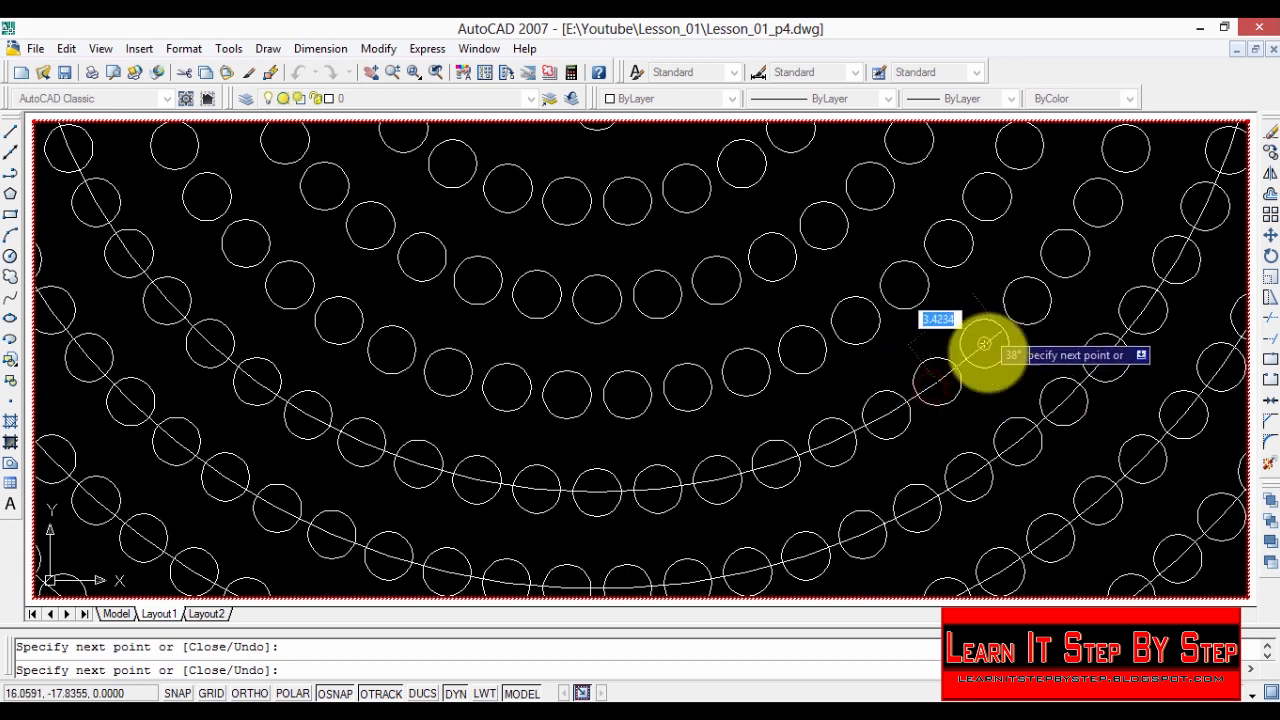
click(1021, 300)
right_click(1063, 300)
click(1117, 397)
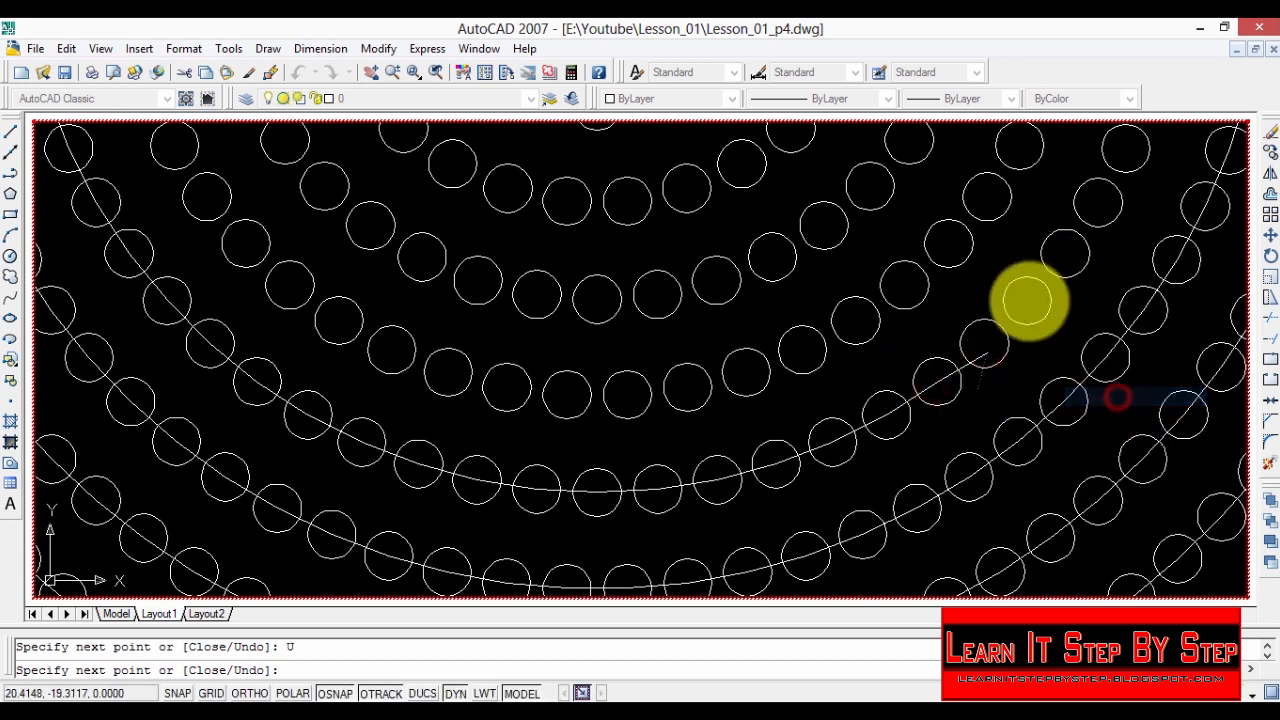
click(1029, 301)
right_click(1039, 388)
click(1095, 483)
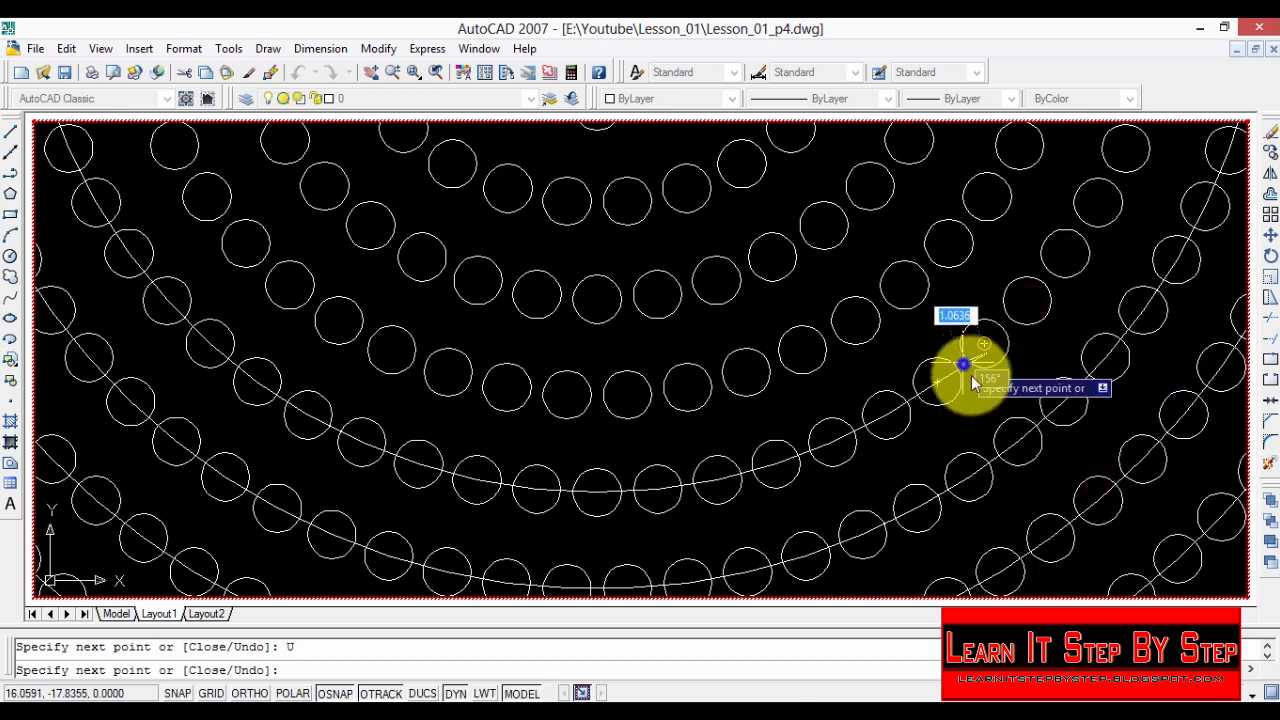
right_click(965, 370)
click(1035, 461)
Step: Connect the fourth ring's remaining lower-right circle centers up to the rightmost circle on the horizontal axis
scroll(1051, 329, down, 5)
scroll(829, 271, up, 8)
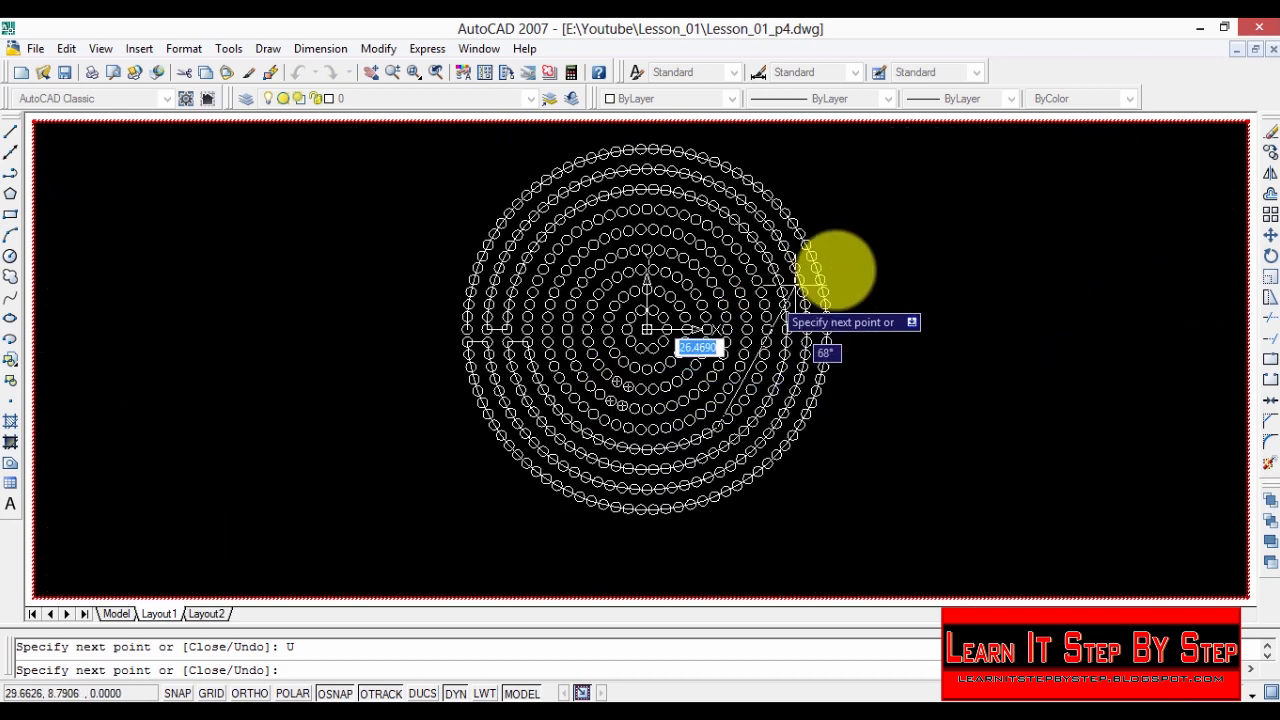
click(675, 489)
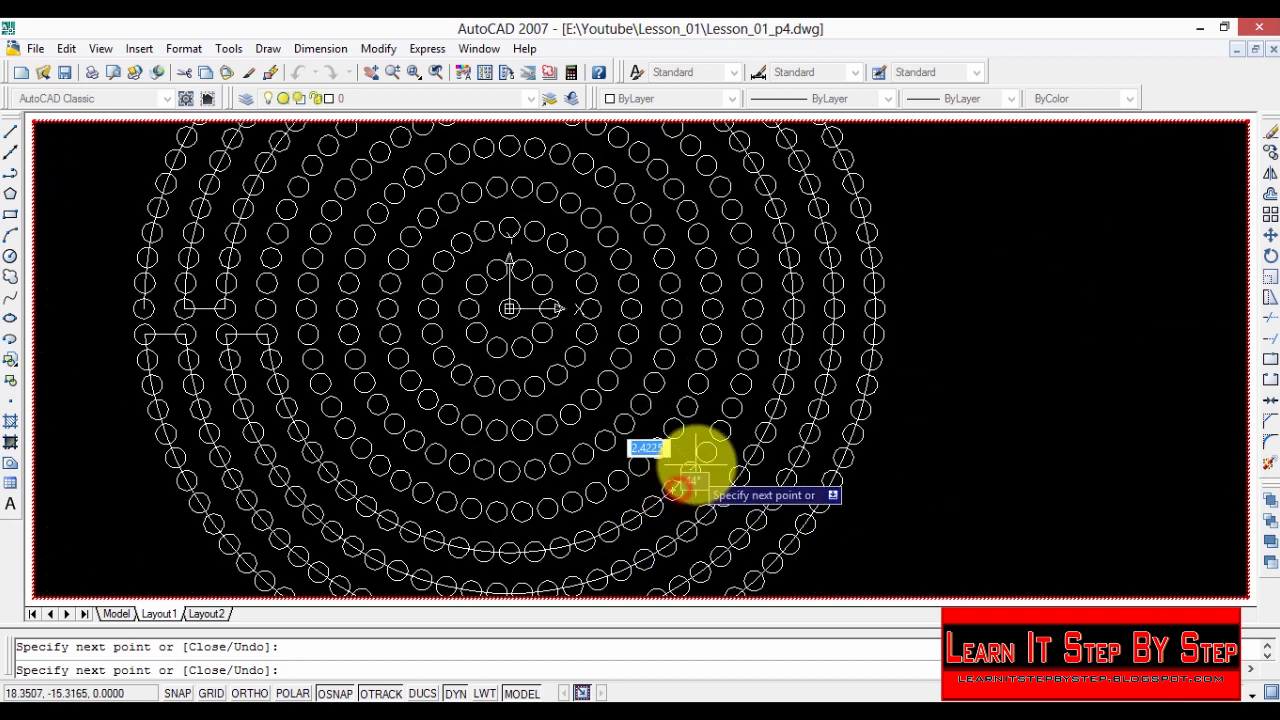
click(692, 472)
click(710, 454)
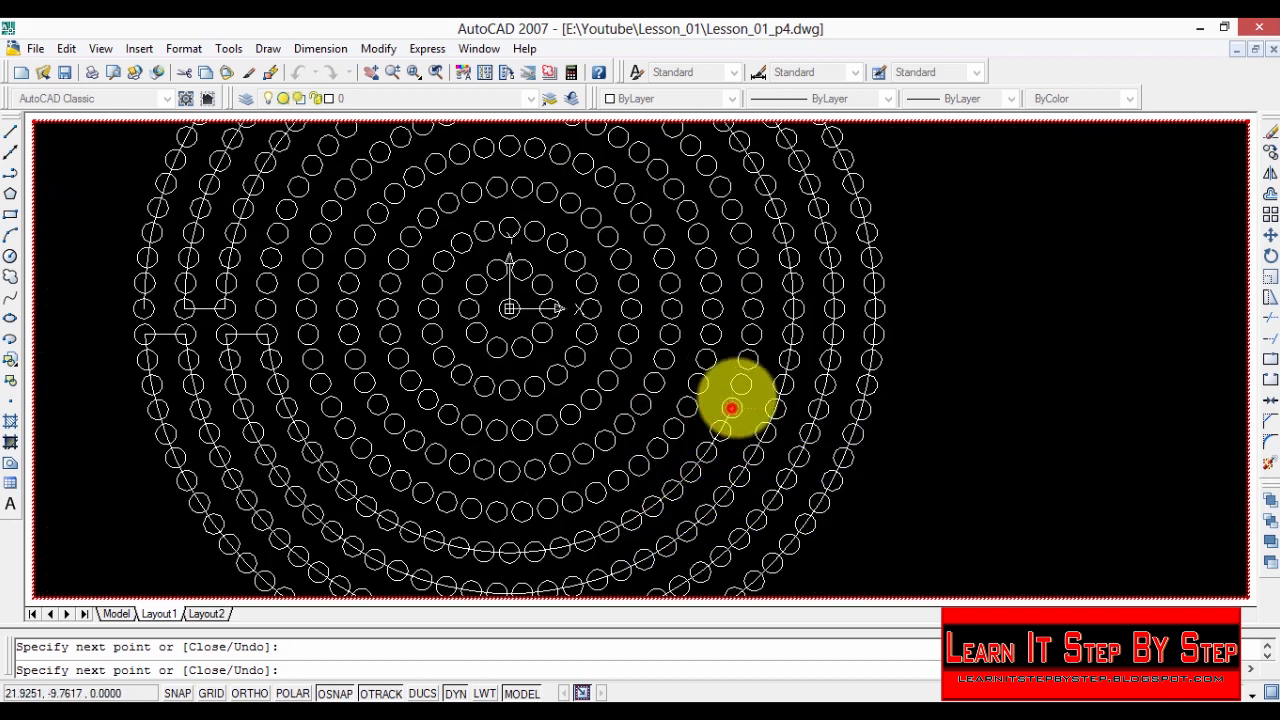
click(744, 382)
click(748, 362)
click(753, 338)
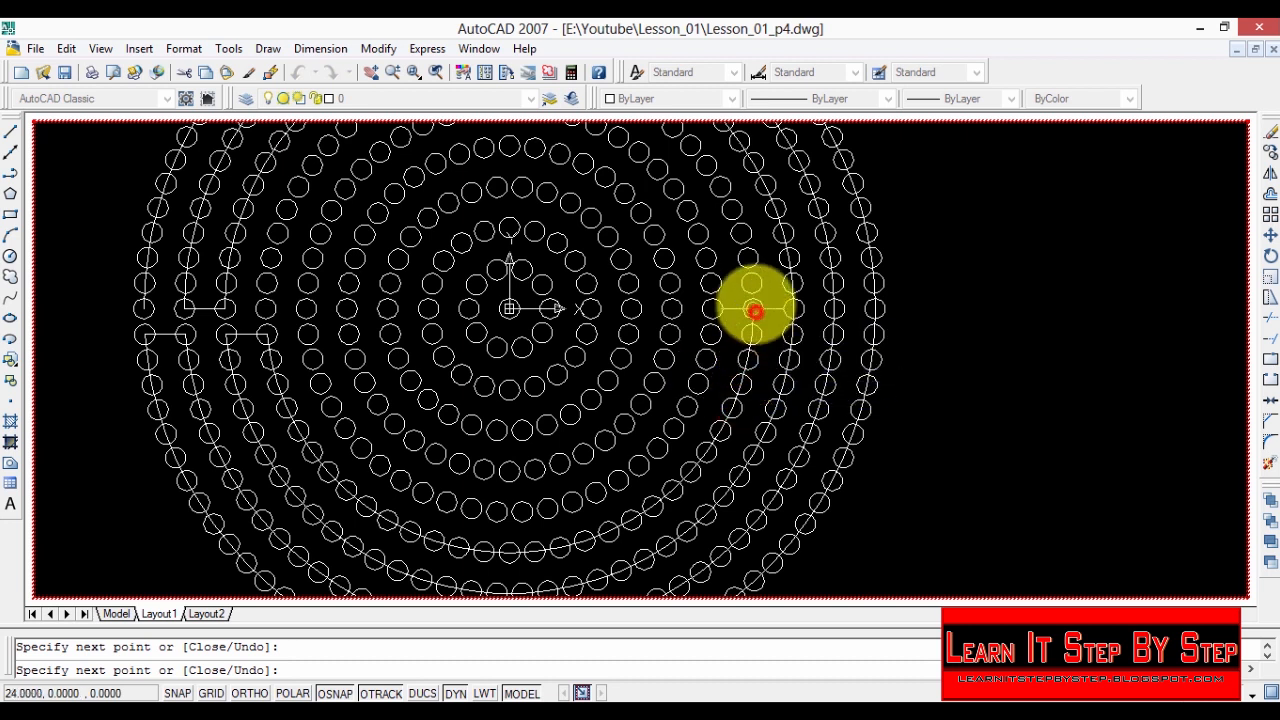
click(755, 310)
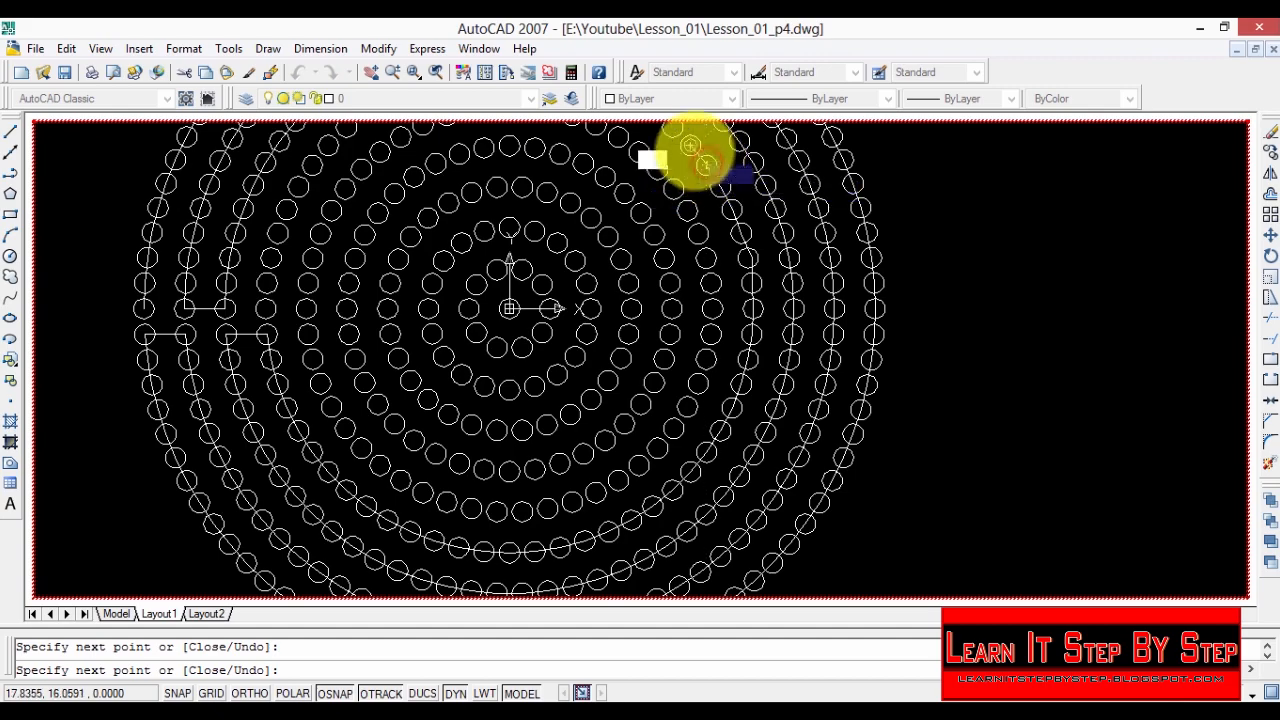
Step: Carry the chain counterclockwise through the fourth ring's upper-right circle centers, undoing the misplaced segment
scroll(692, 146, down, 4)
scroll(748, 166, down, 1)
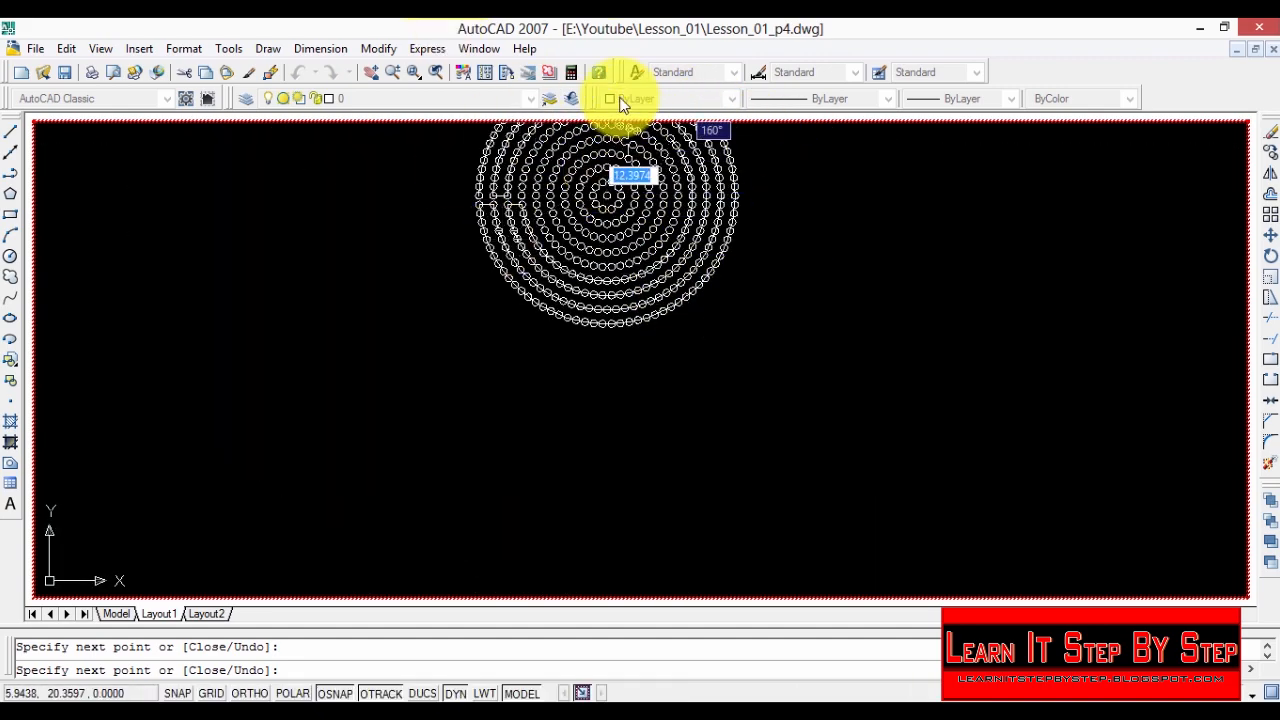
scroll(655, 108, up, 3)
scroll(658, 112, up, 4)
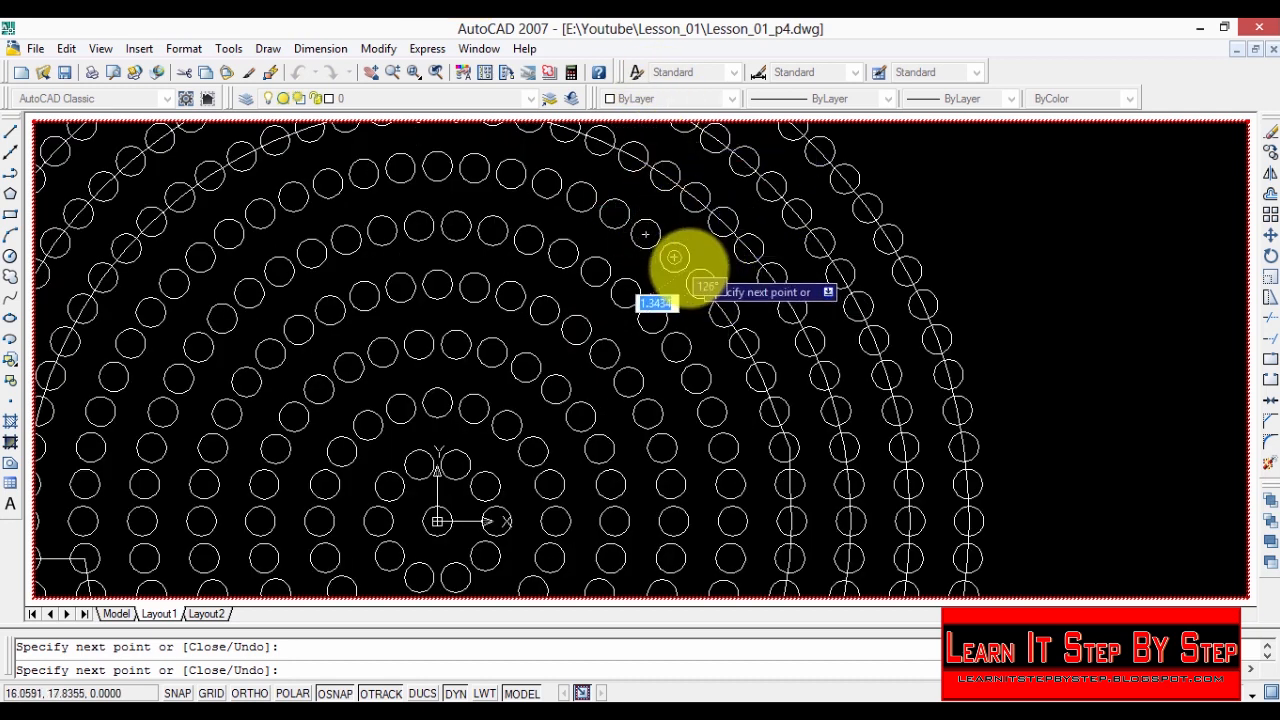
scroll(674, 257, down, 2)
click(669, 257)
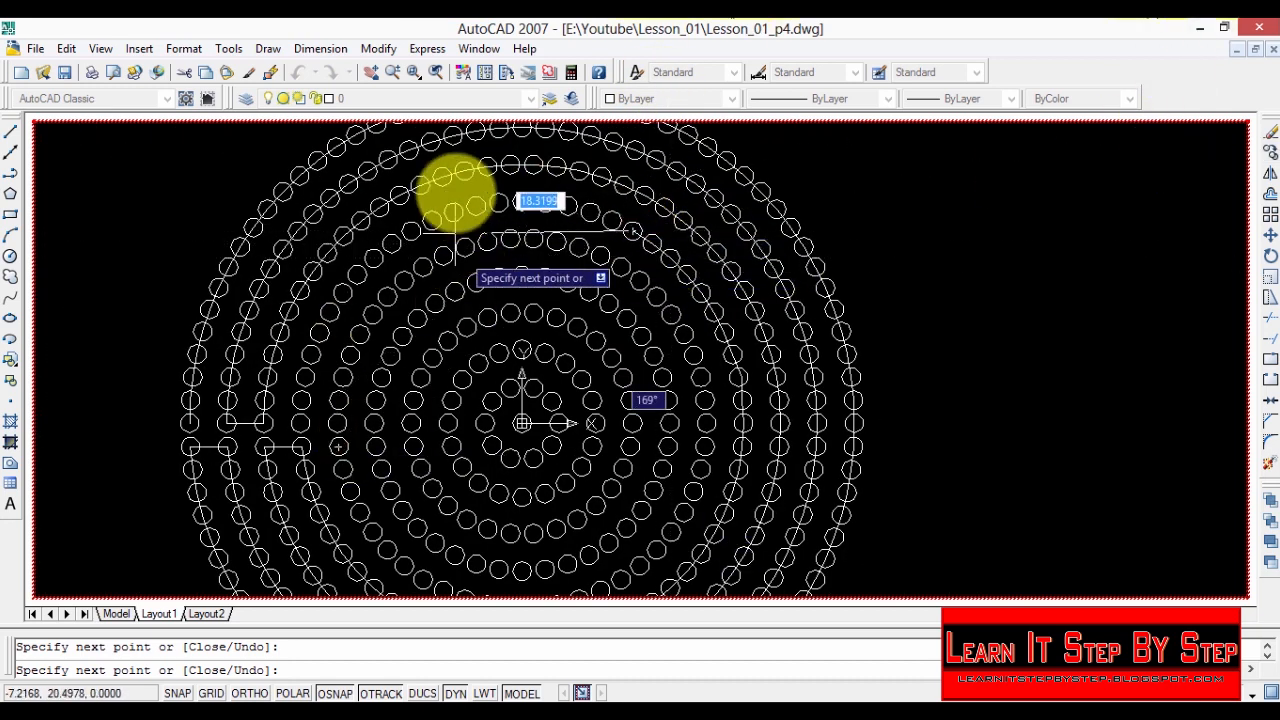
right_click(582, 215)
click(620, 311)
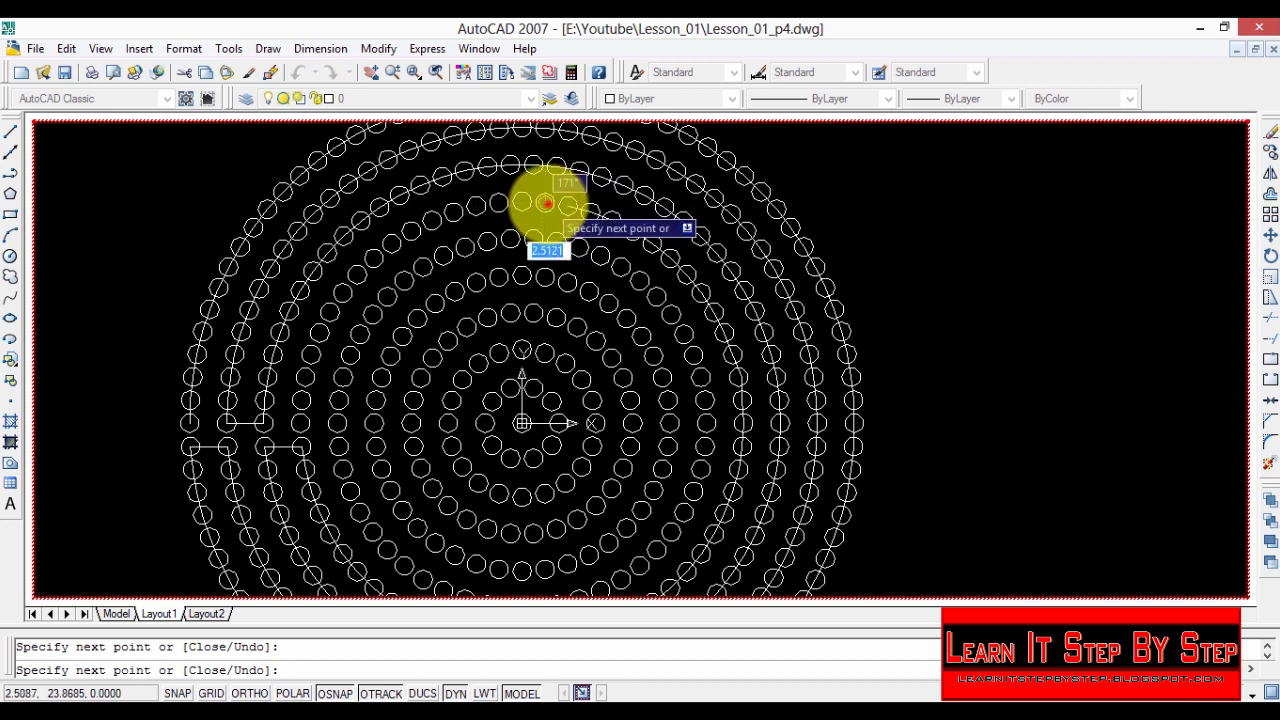
Step: Connect the fourth ring's top and upper-left circle centers down to its leftmost circle on the horizontal axis
click(476, 204)
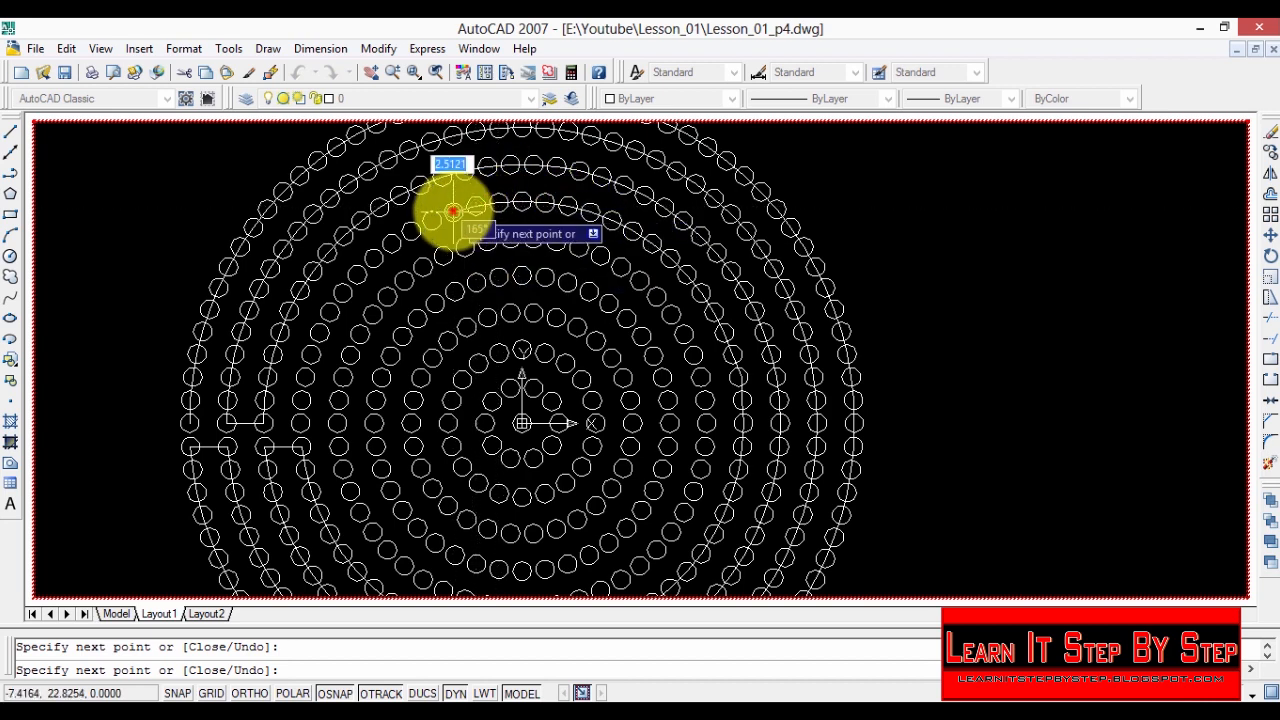
click(453, 211)
click(381, 244)
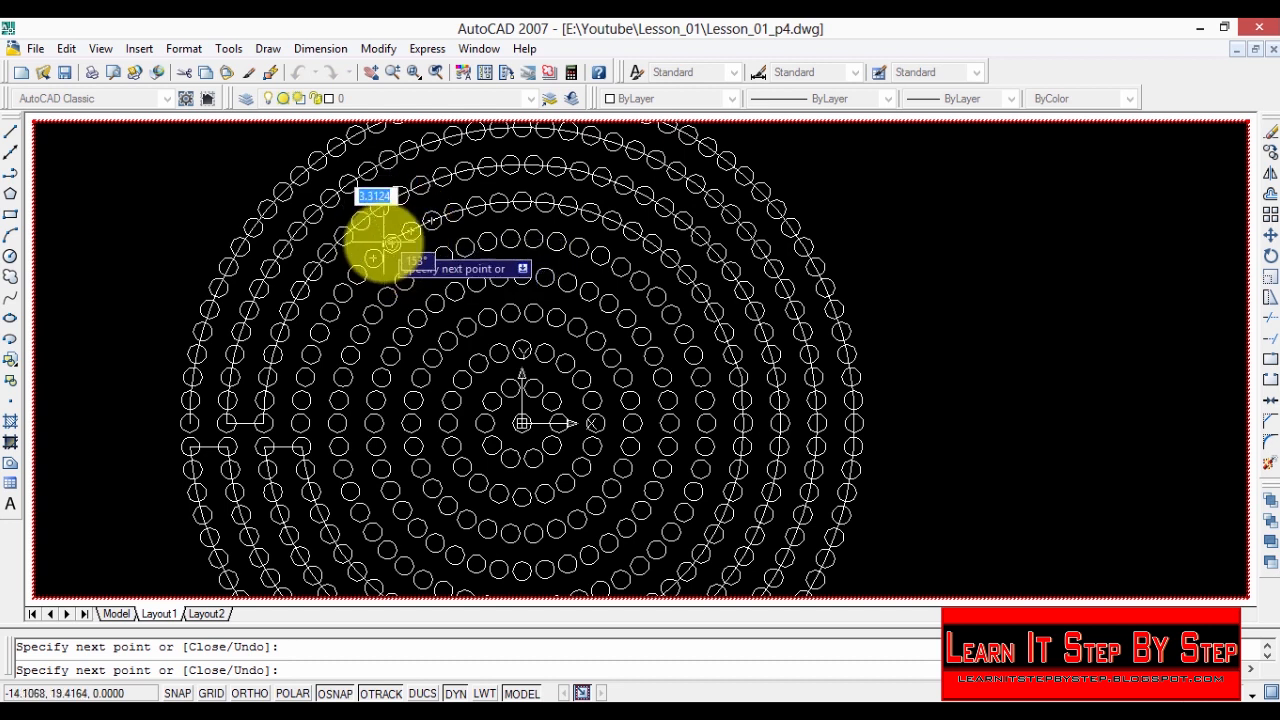
click(349, 277)
click(341, 298)
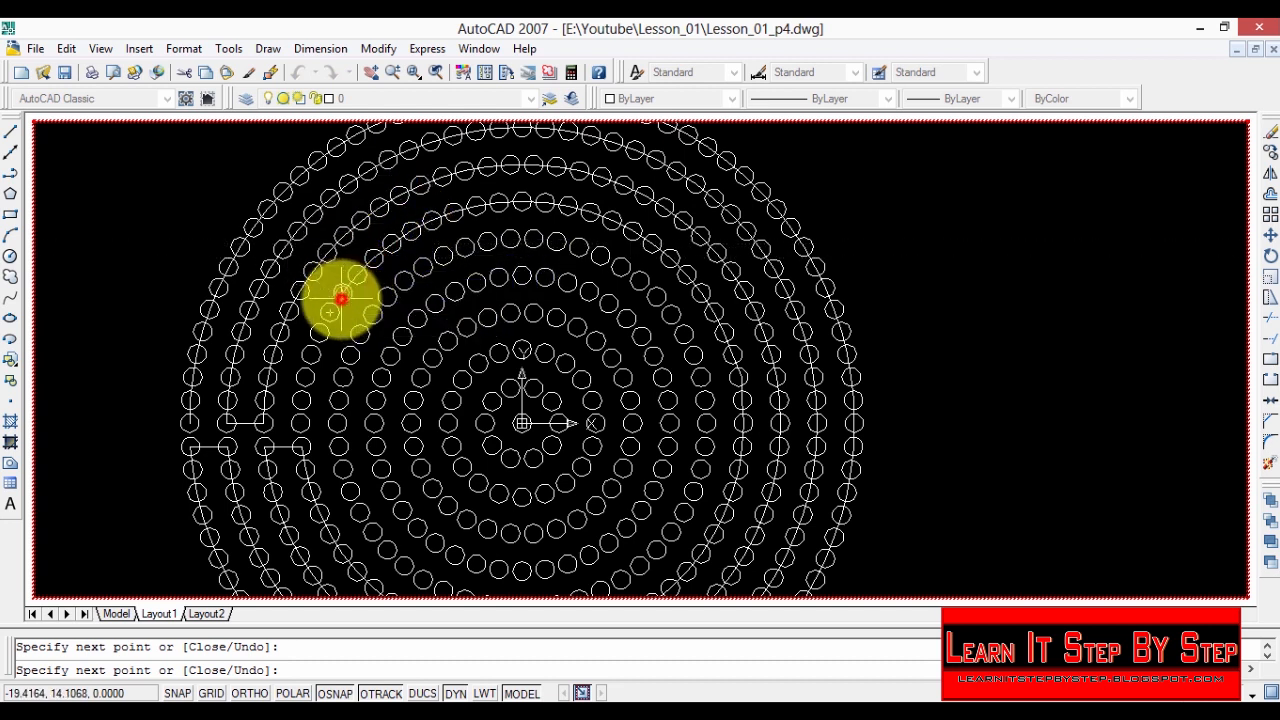
click(307, 368)
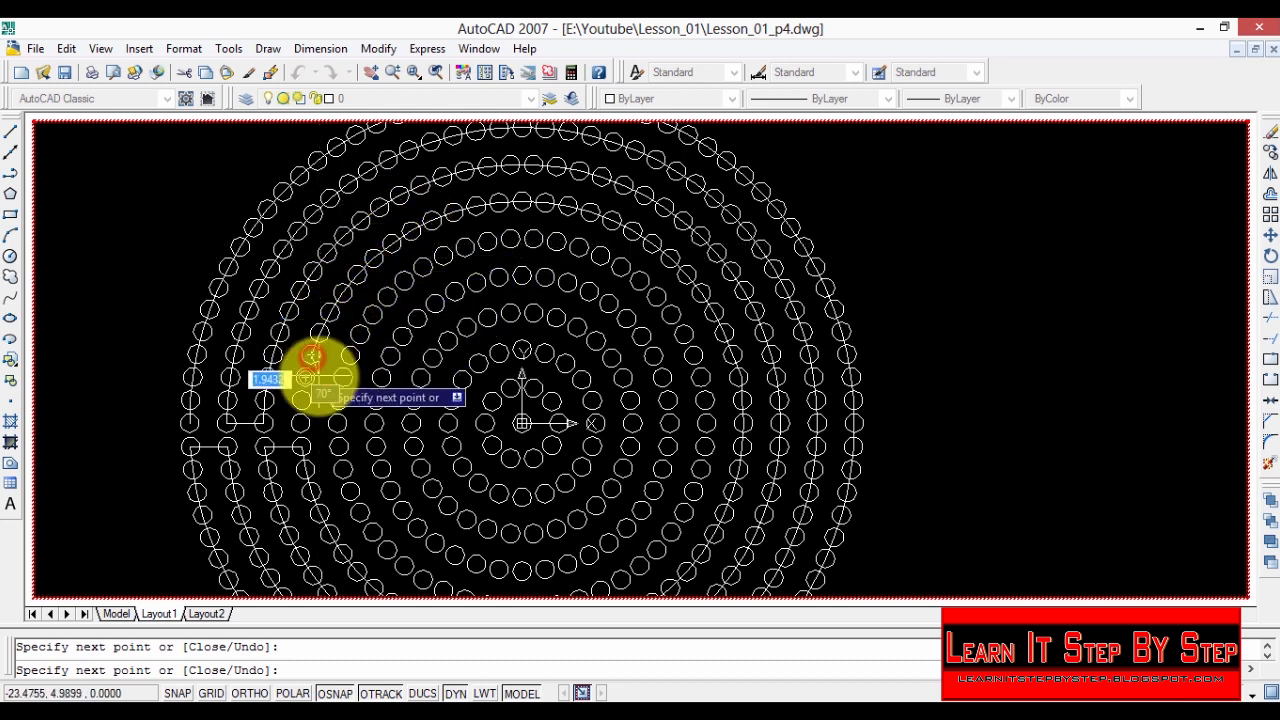
click(300, 425)
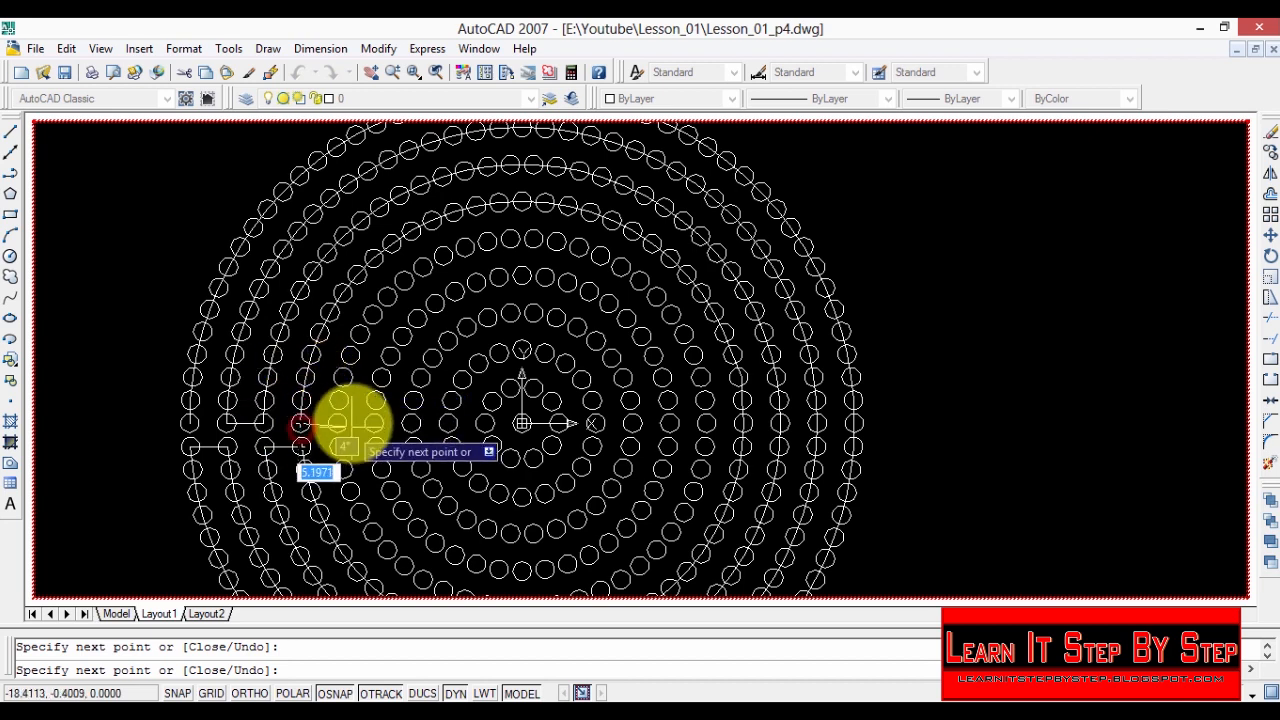
Step: Step the chain inward to the fifth ring's leftmost circle on the axis and connect its centers clockwise past the top
scroll(334, 424, up, 2)
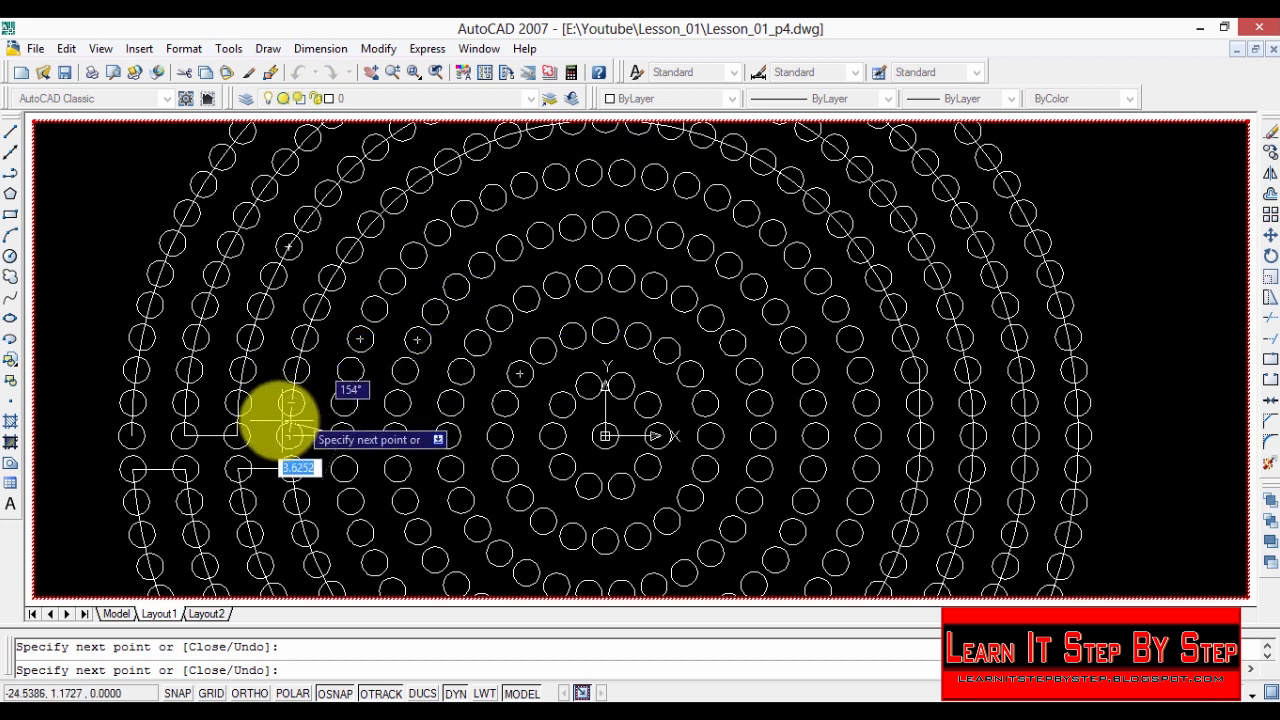
click(343, 398)
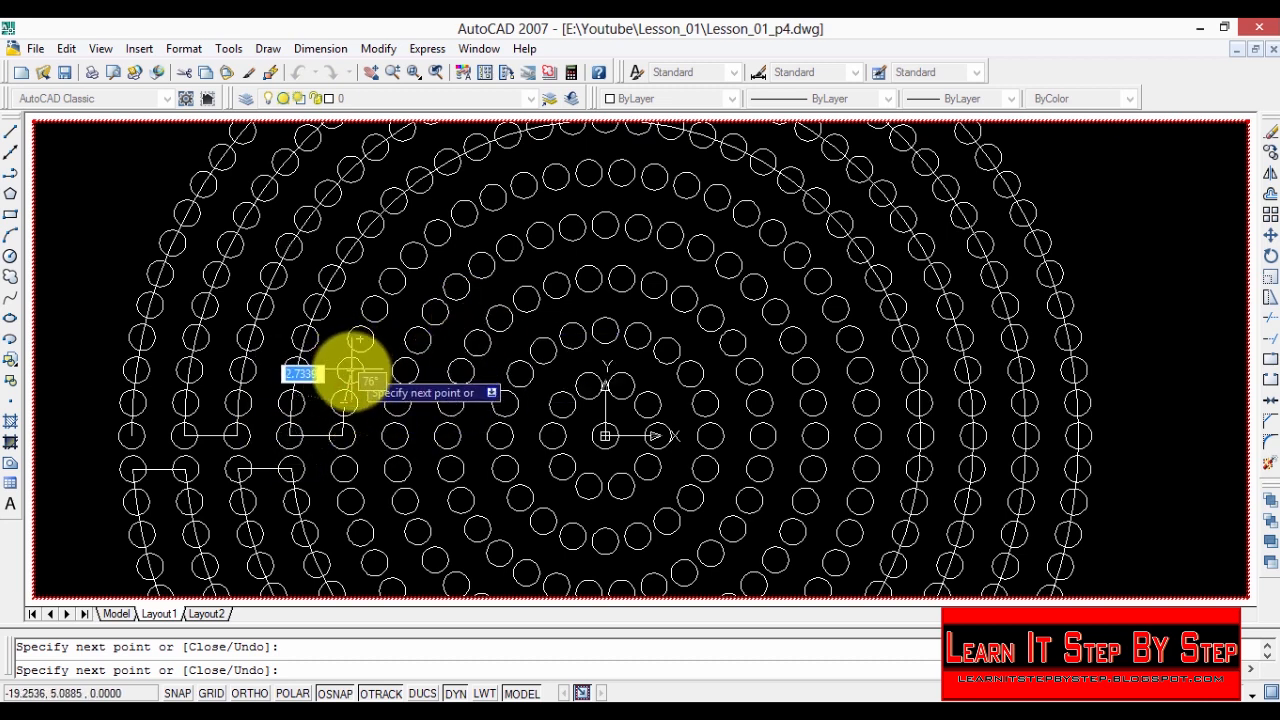
click(390, 281)
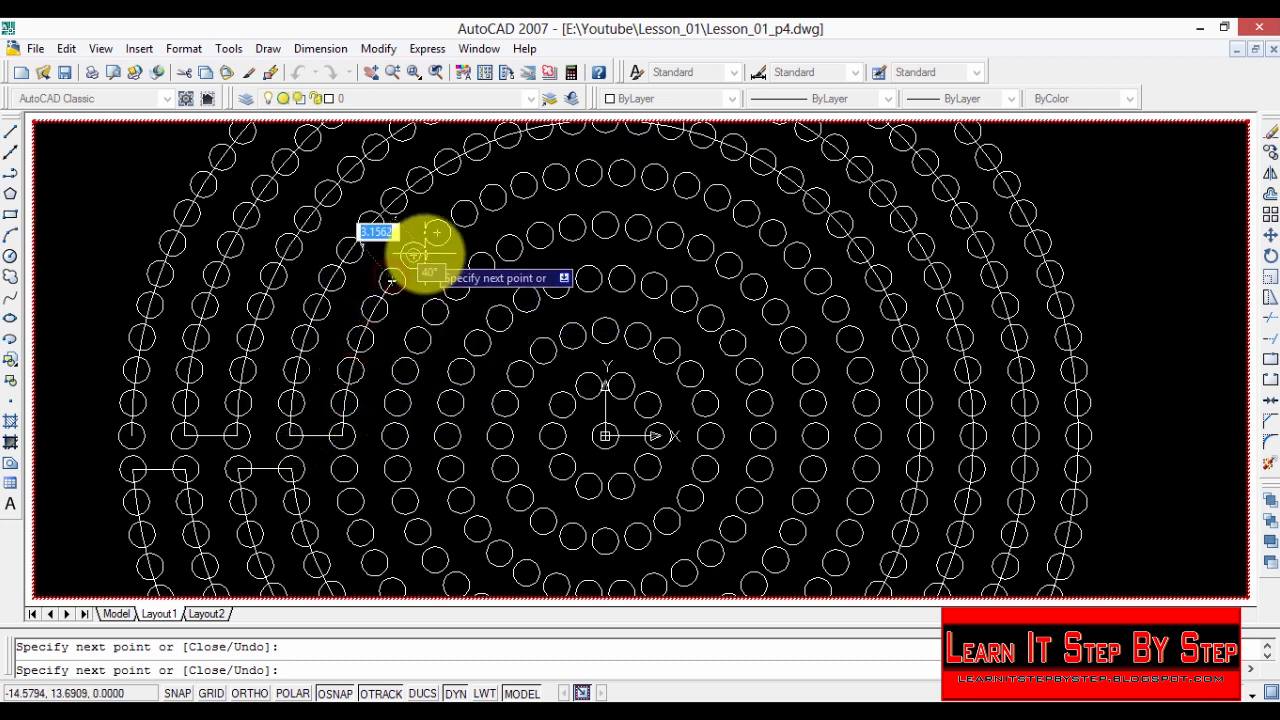
click(460, 214)
click(515, 192)
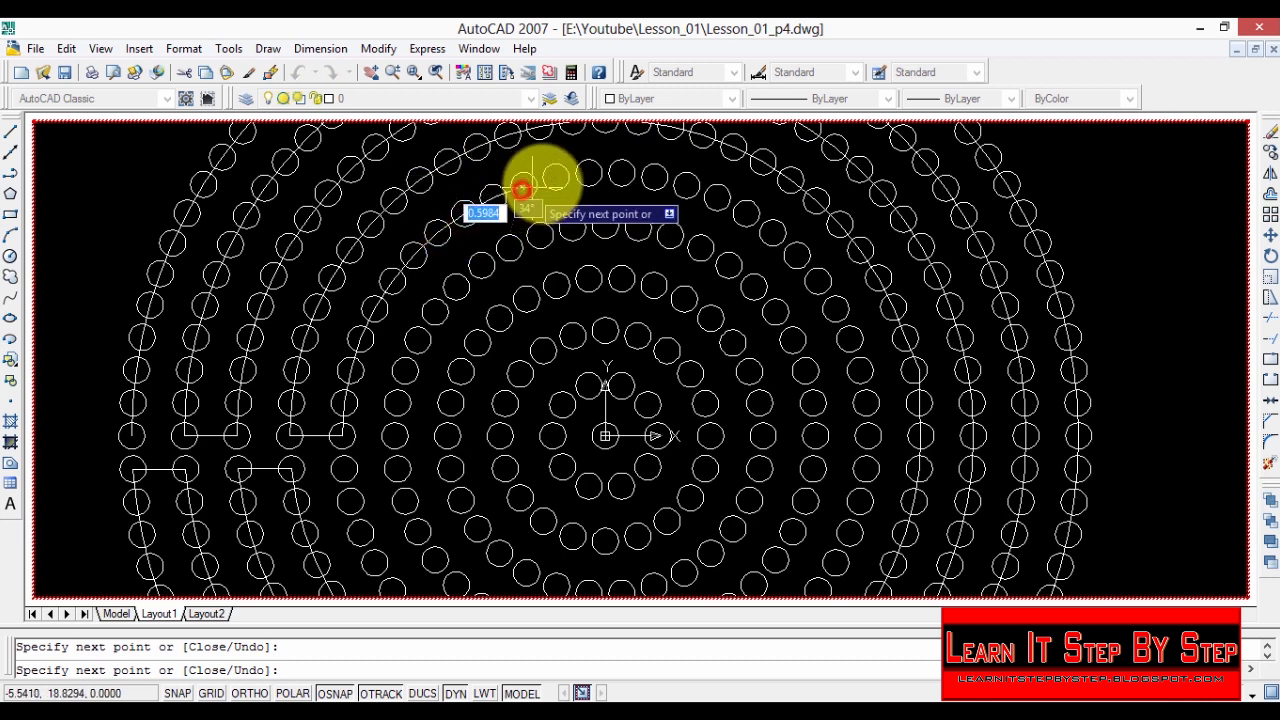
click(556, 176)
click(654, 177)
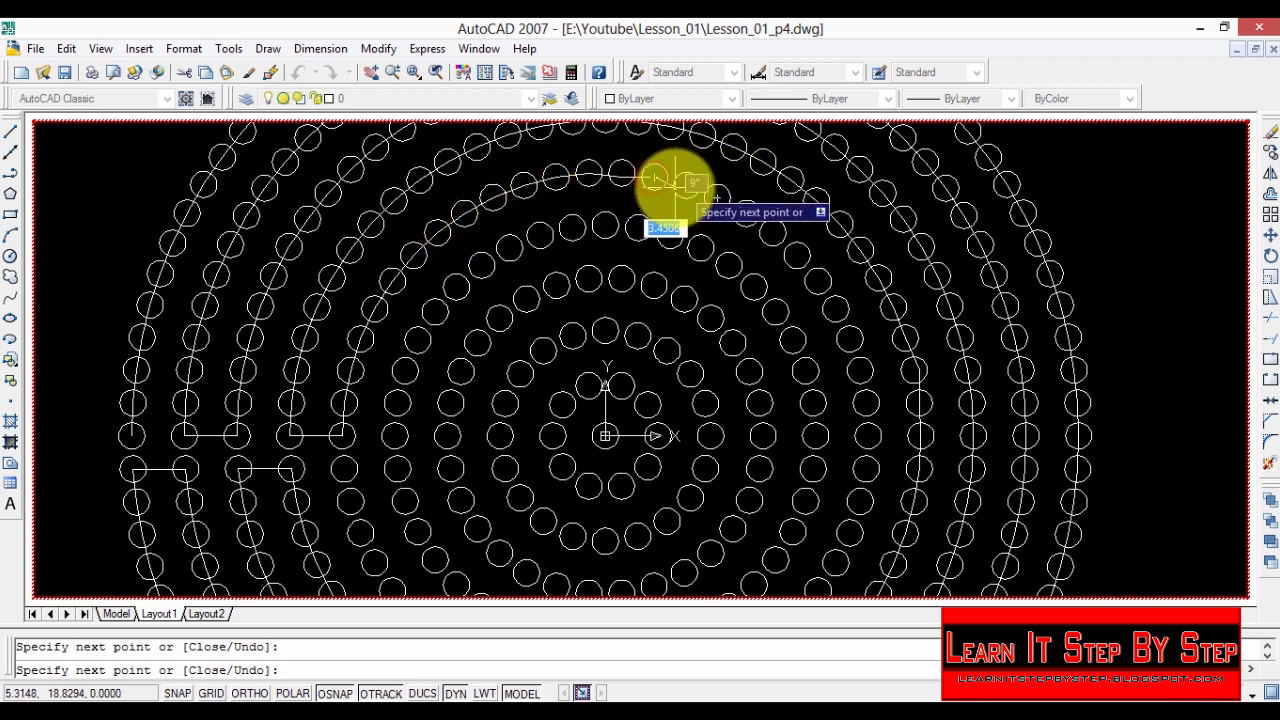
Step: Undo the misplaced segments at the top of the fifth ring
scroll(628, 176, up, 2)
right_click(646, 178)
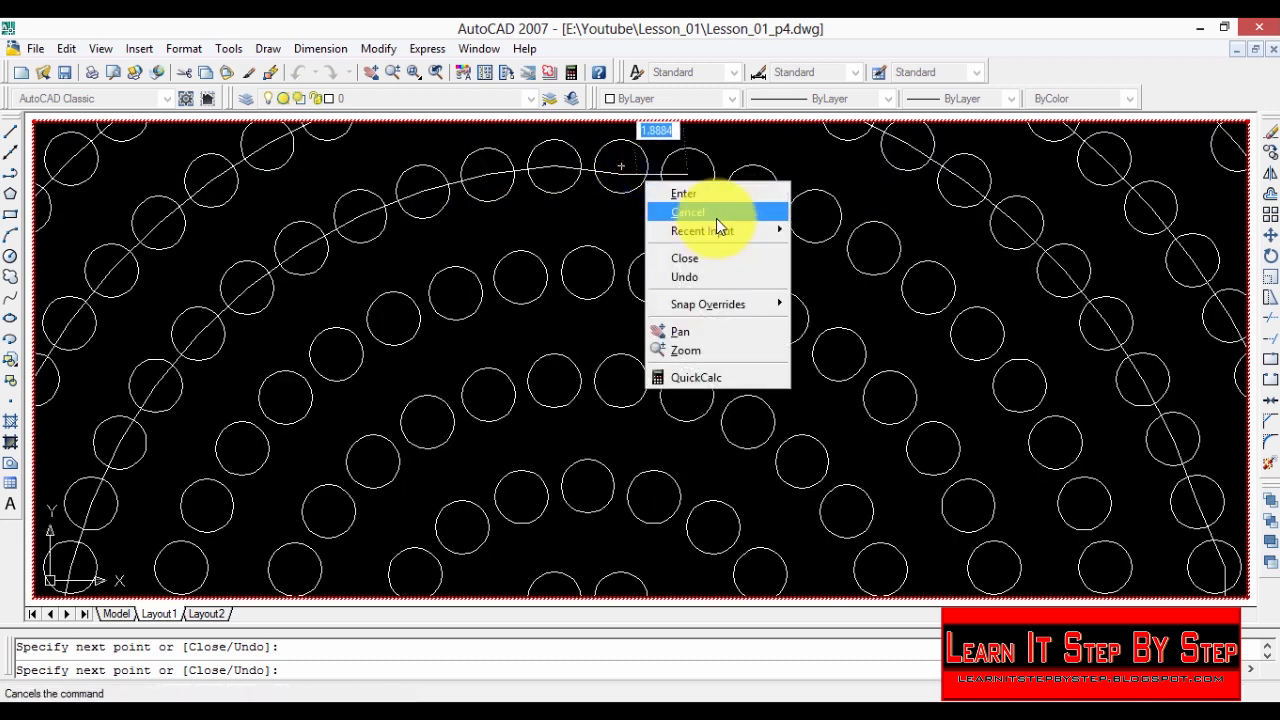
click(716, 278)
right_click(644, 196)
click(716, 288)
right_click(570, 165)
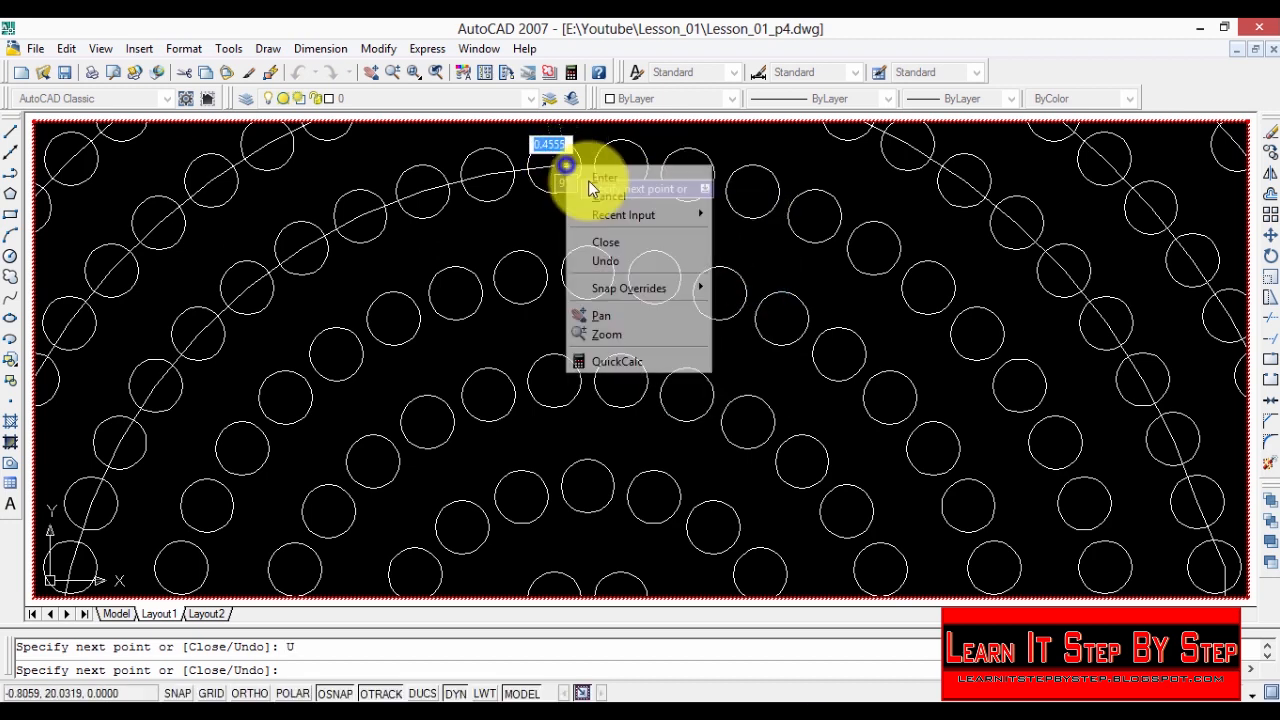
click(642, 263)
Step: Connect the fifth ring's circle centers clockwise from the top through the upper-right quadrant to its right side near the horizontal axis
scroll(600, 185, down, 3)
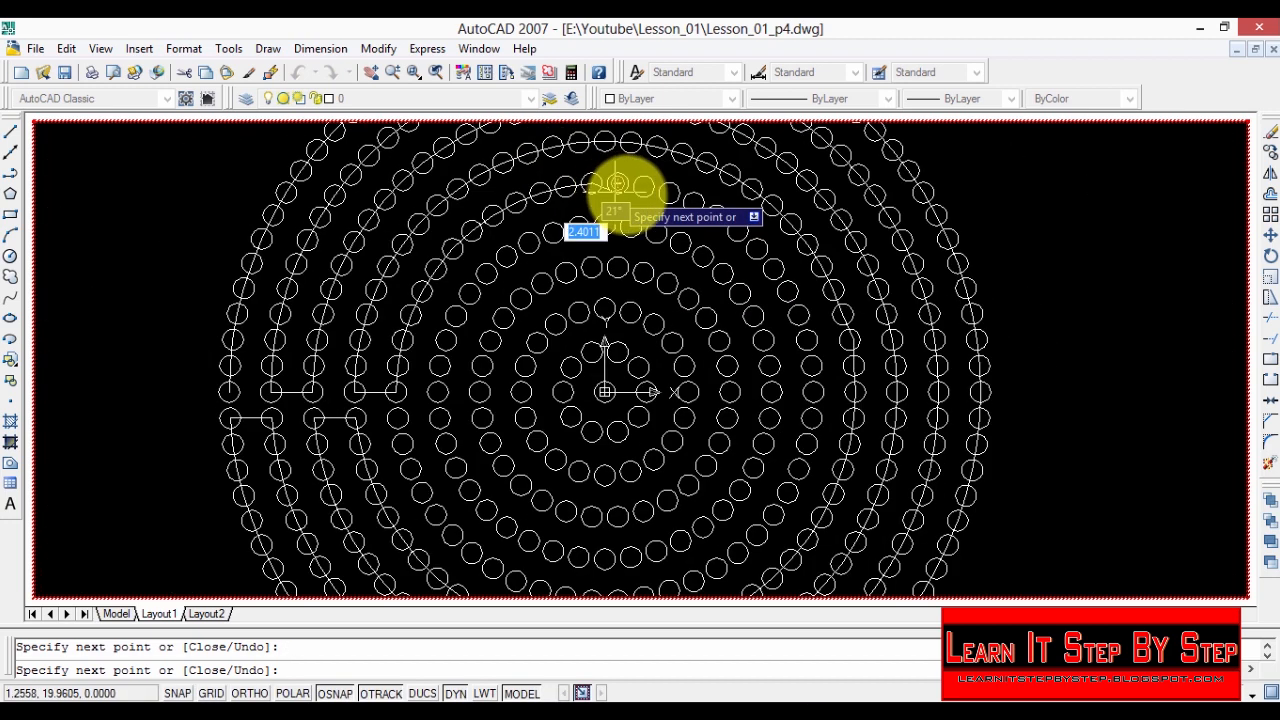
click(620, 183)
click(644, 186)
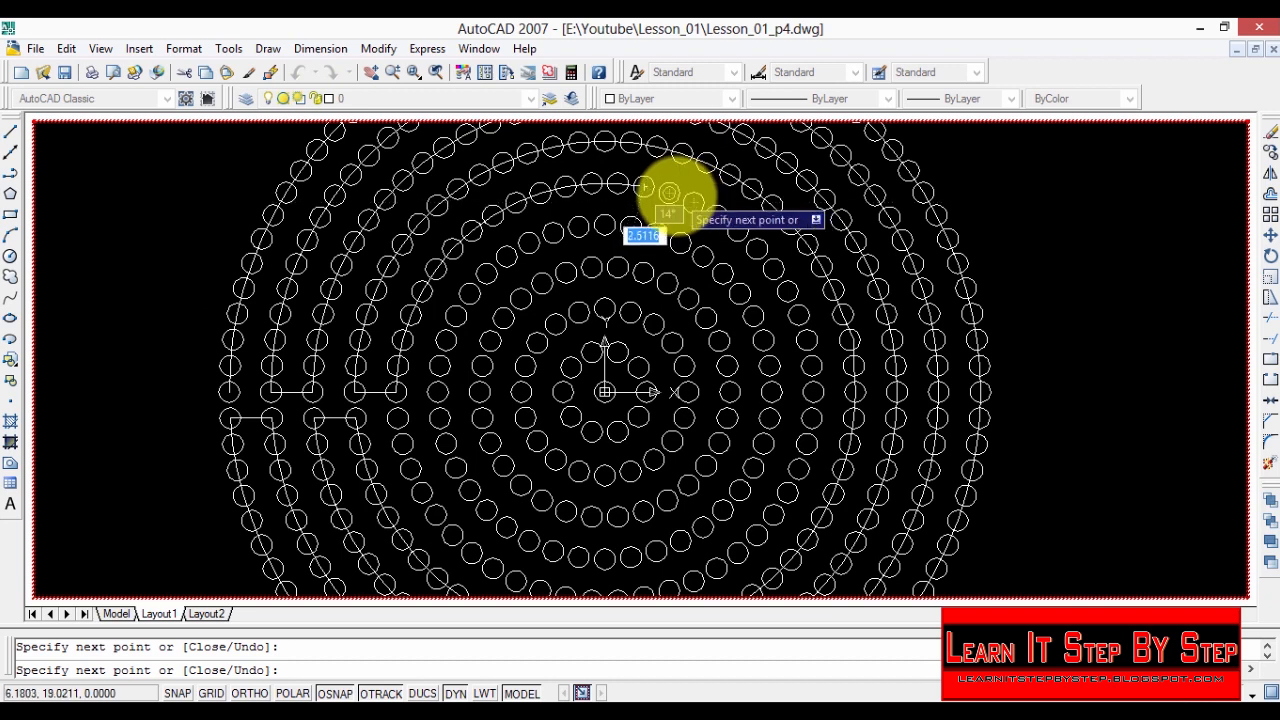
click(693, 203)
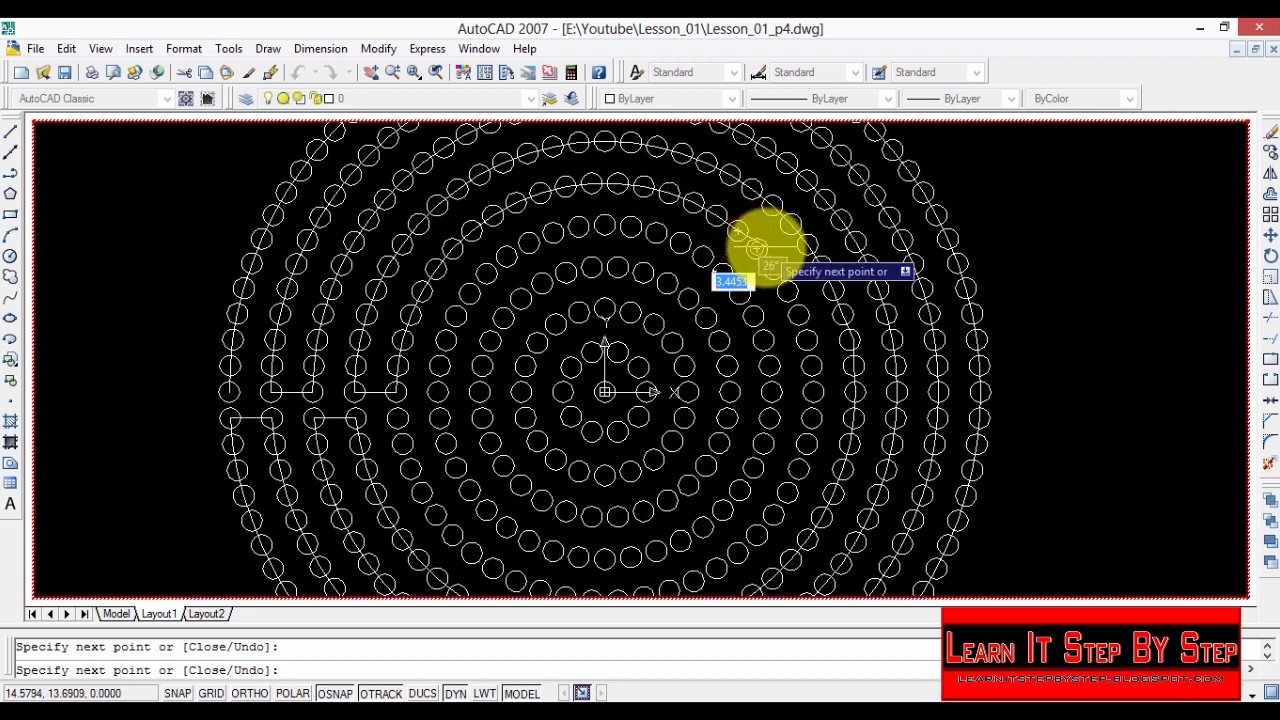
click(777, 272)
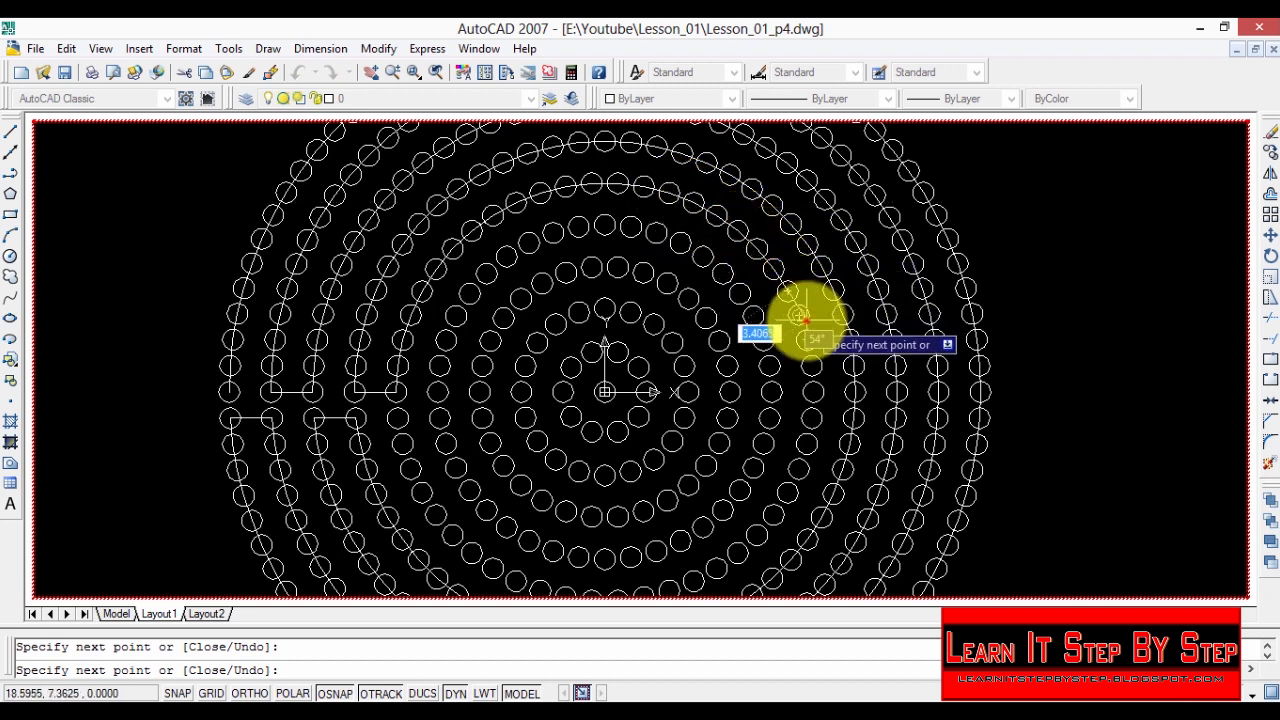
click(814, 364)
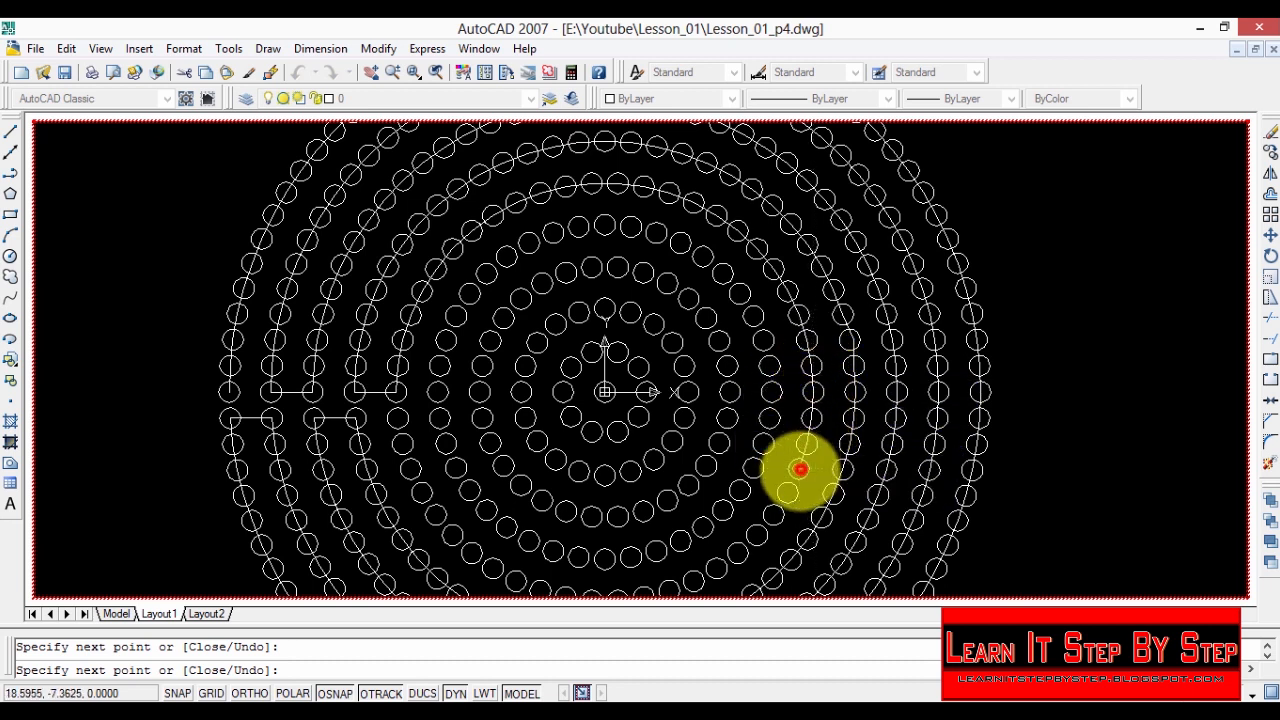
Step: Carry the chain clockwise through the fifth ring's lower-right circle centers and undo the misplaced segments near the bottom
click(737, 553)
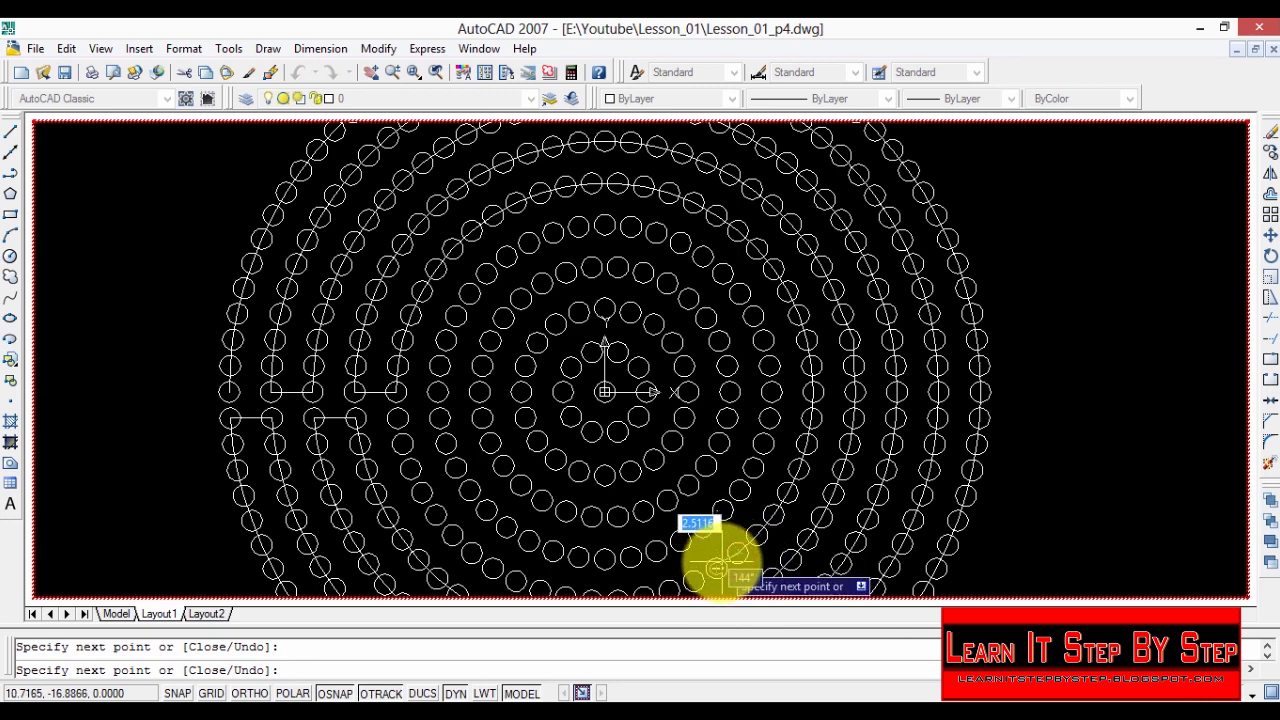
click(666, 587)
scroll(660, 570, down, 6)
scroll(566, 540, up, 4)
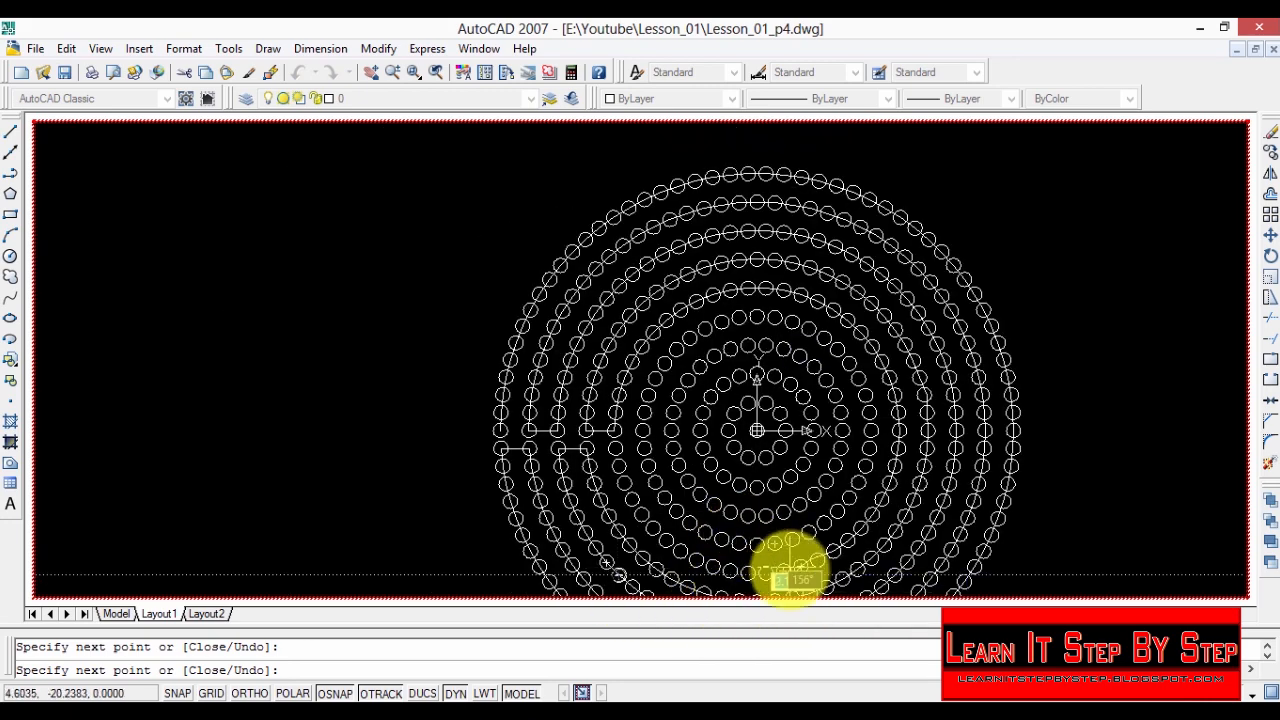
scroll(766, 573, up, 3)
right_click(812, 557)
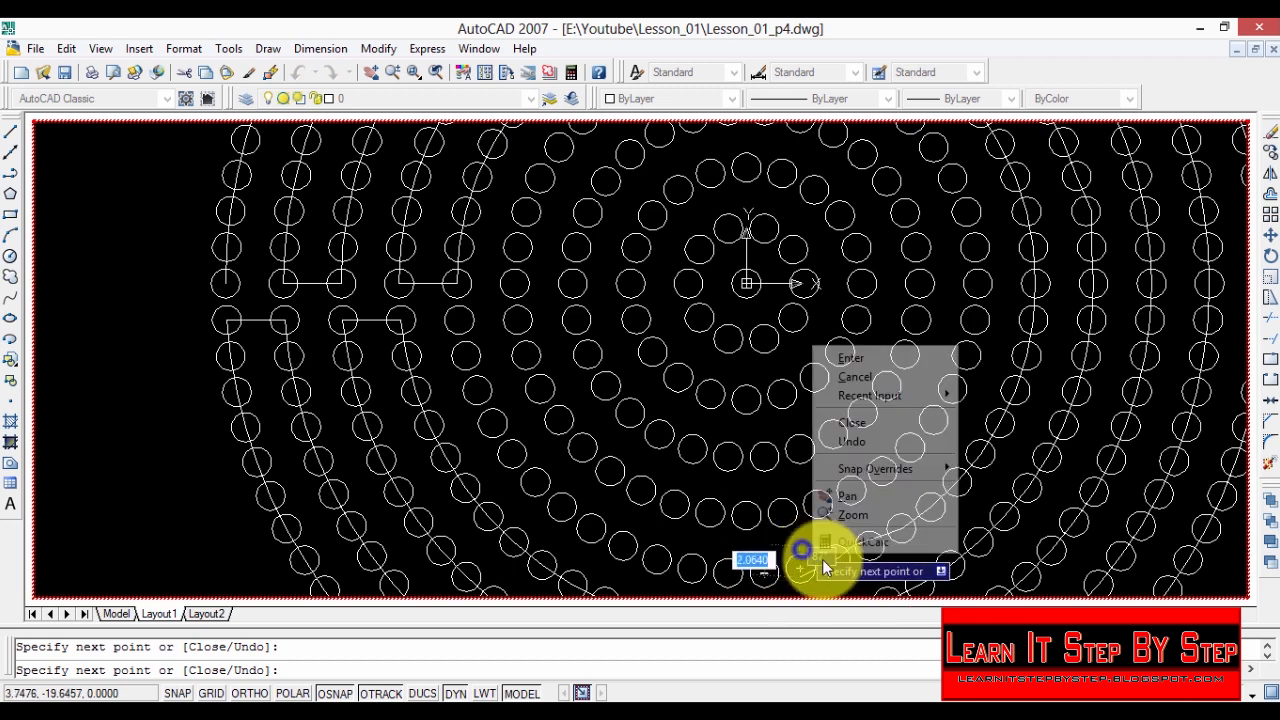
click(889, 448)
right_click(897, 451)
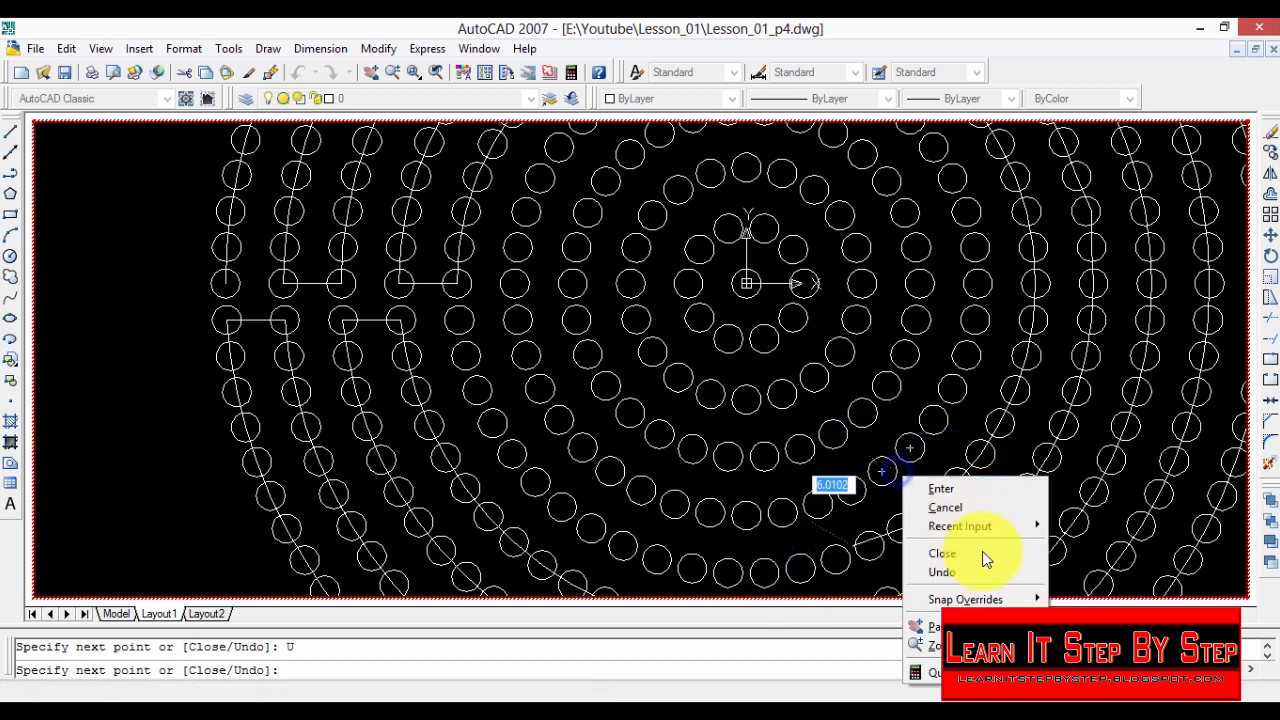
click(968, 549)
Step: Connect the circle centers along the bottom of the fifth ring, continuing clockwise
click(835, 560)
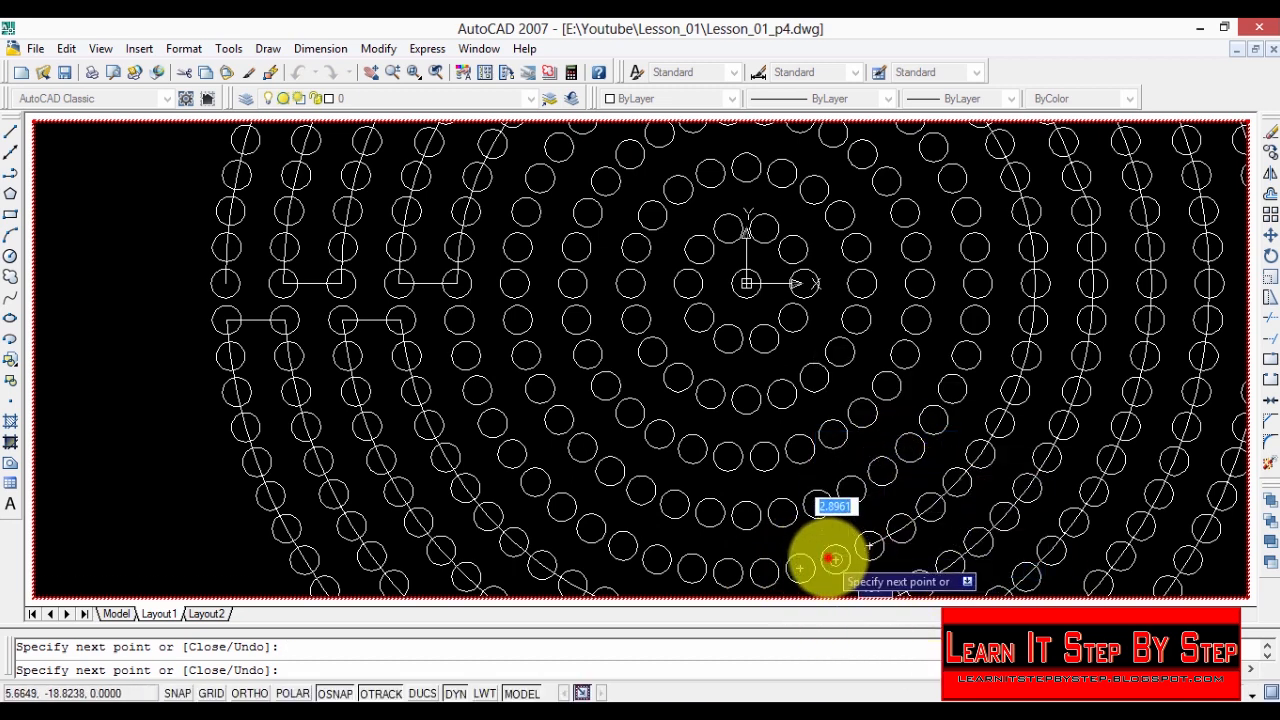
click(800, 568)
click(763, 573)
click(727, 573)
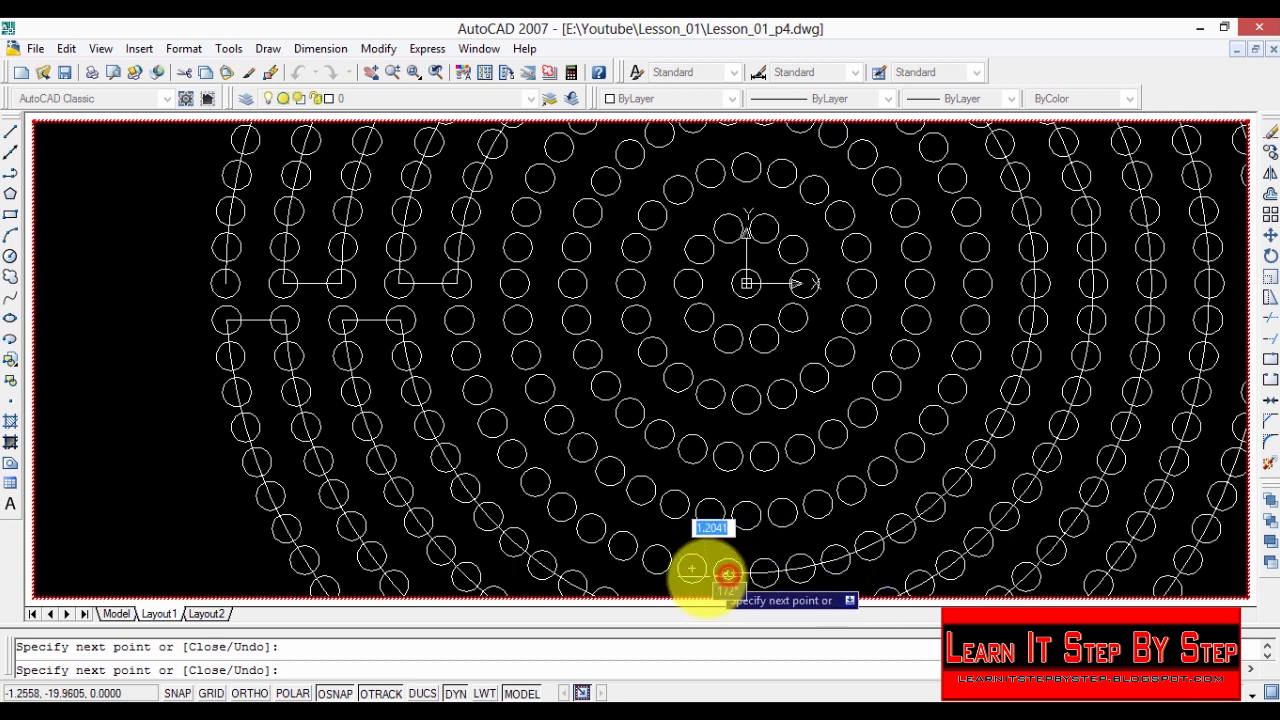
click(691, 573)
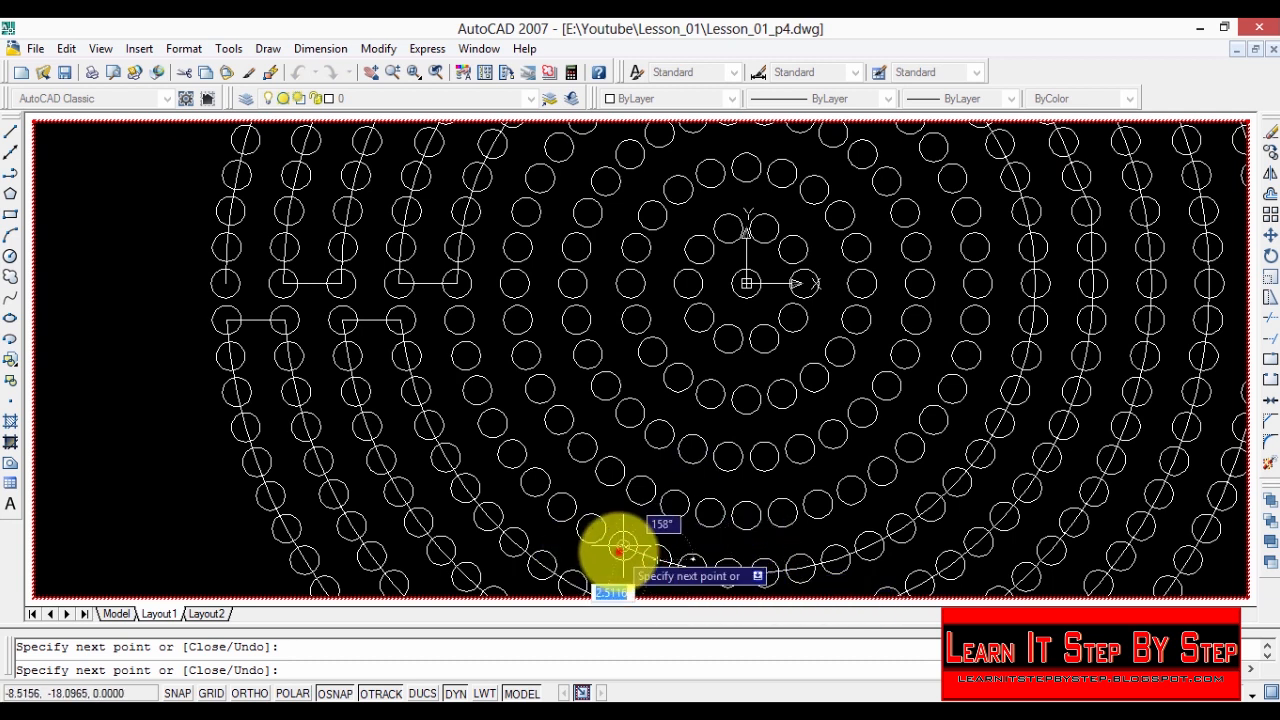
Step: Connect the fifth ring's lower-left circle centers up toward the circle just below the horizontal axis
click(620, 549)
click(535, 482)
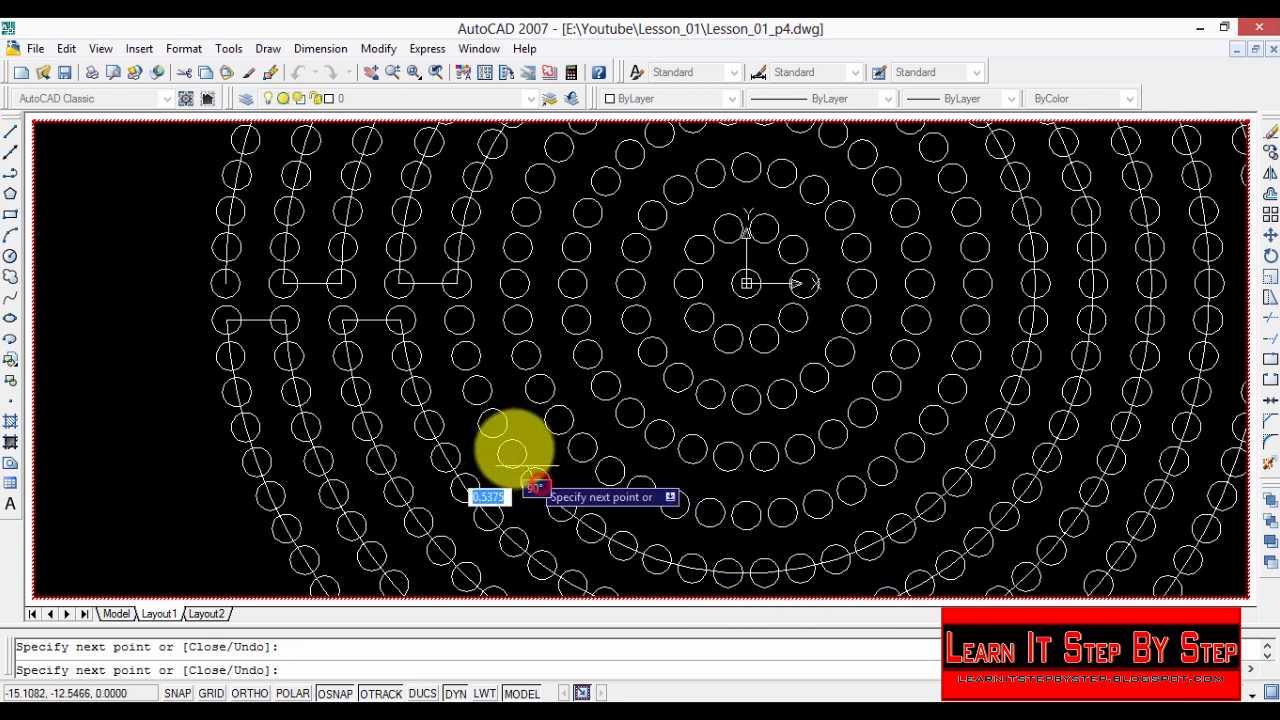
click(511, 451)
click(492, 425)
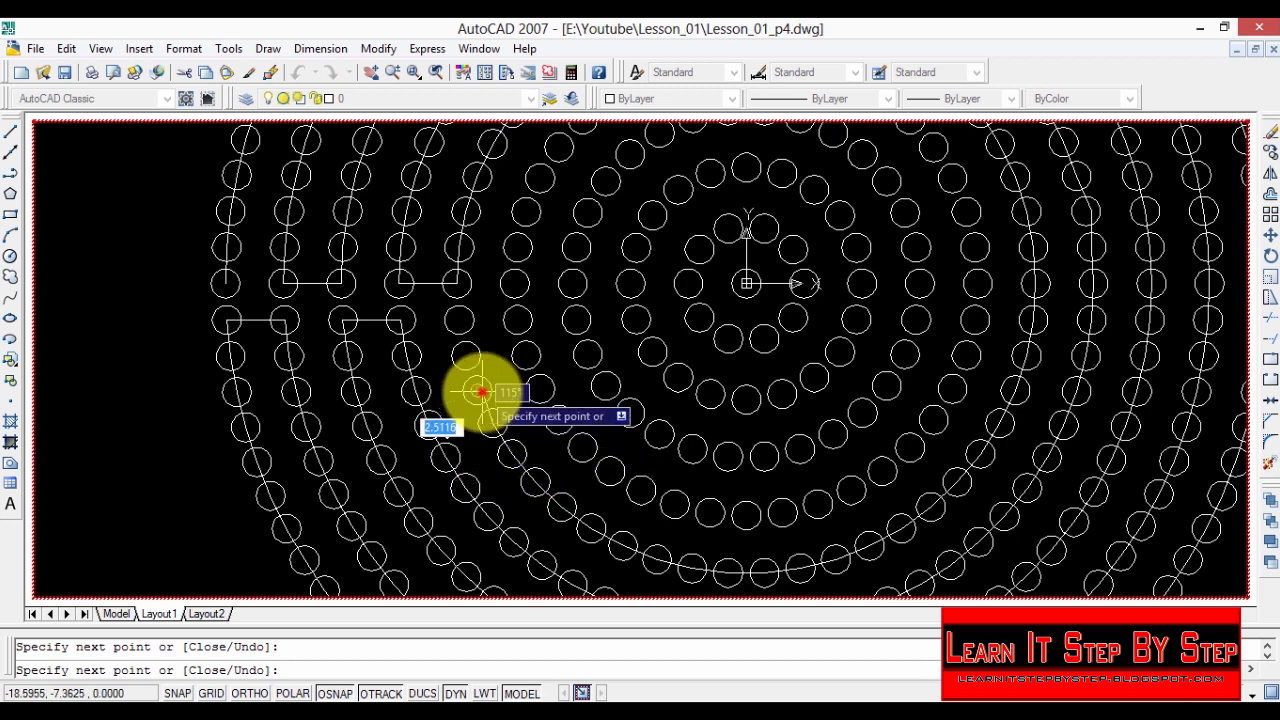
click(481, 392)
click(465, 356)
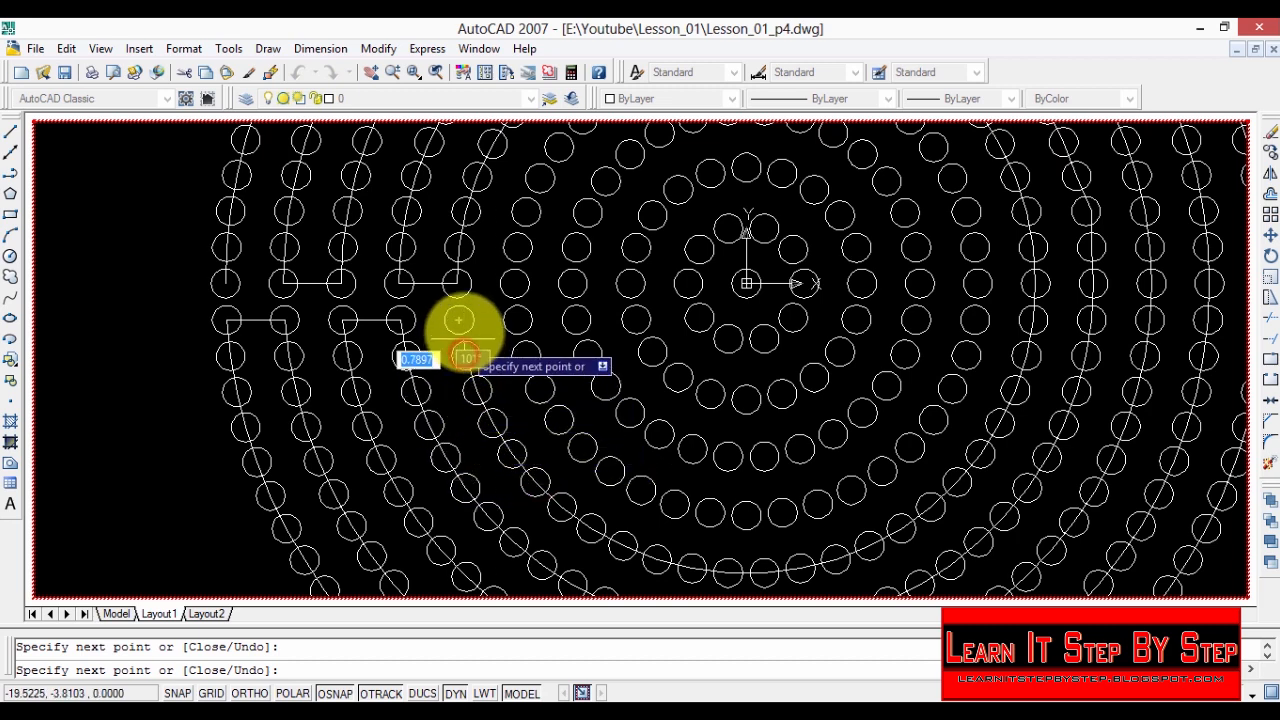
Step: Step the chain inward to the sixth ring just below the axis and connect its lower-left centers counterclockwise toward the bottom
click(517, 319)
click(526, 355)
click(540, 389)
click(565, 423)
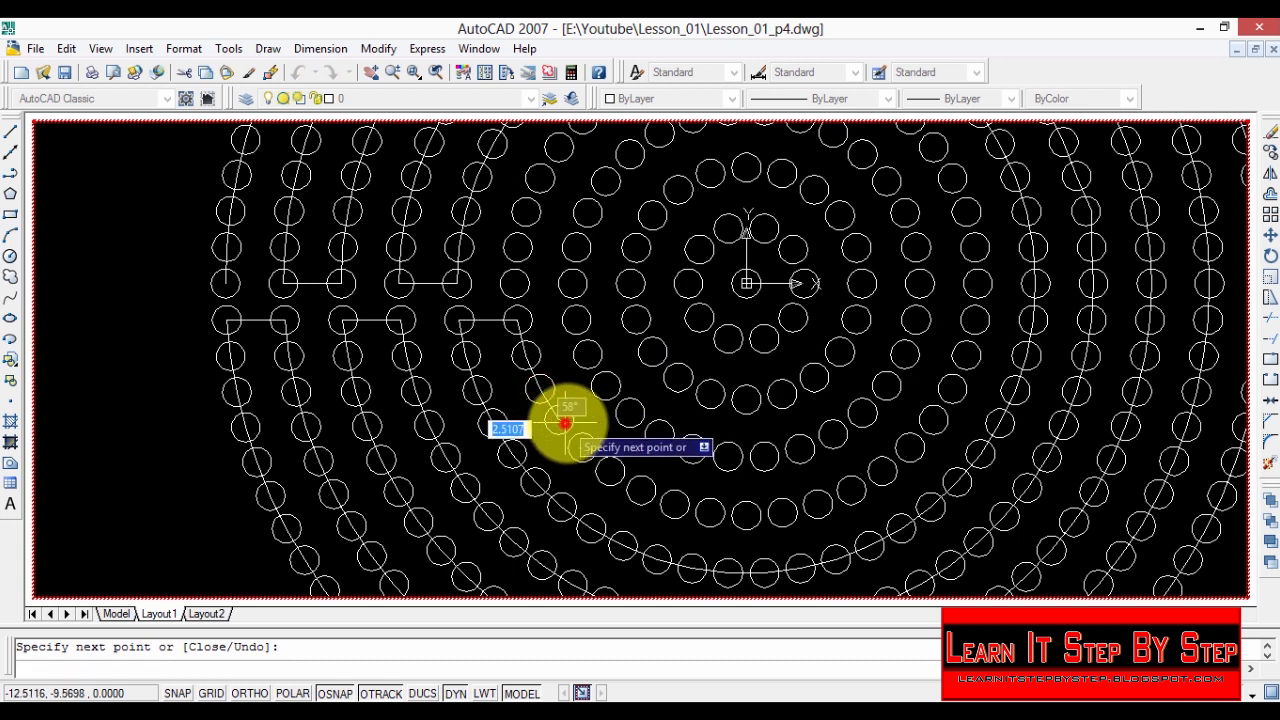
click(583, 448)
click(611, 470)
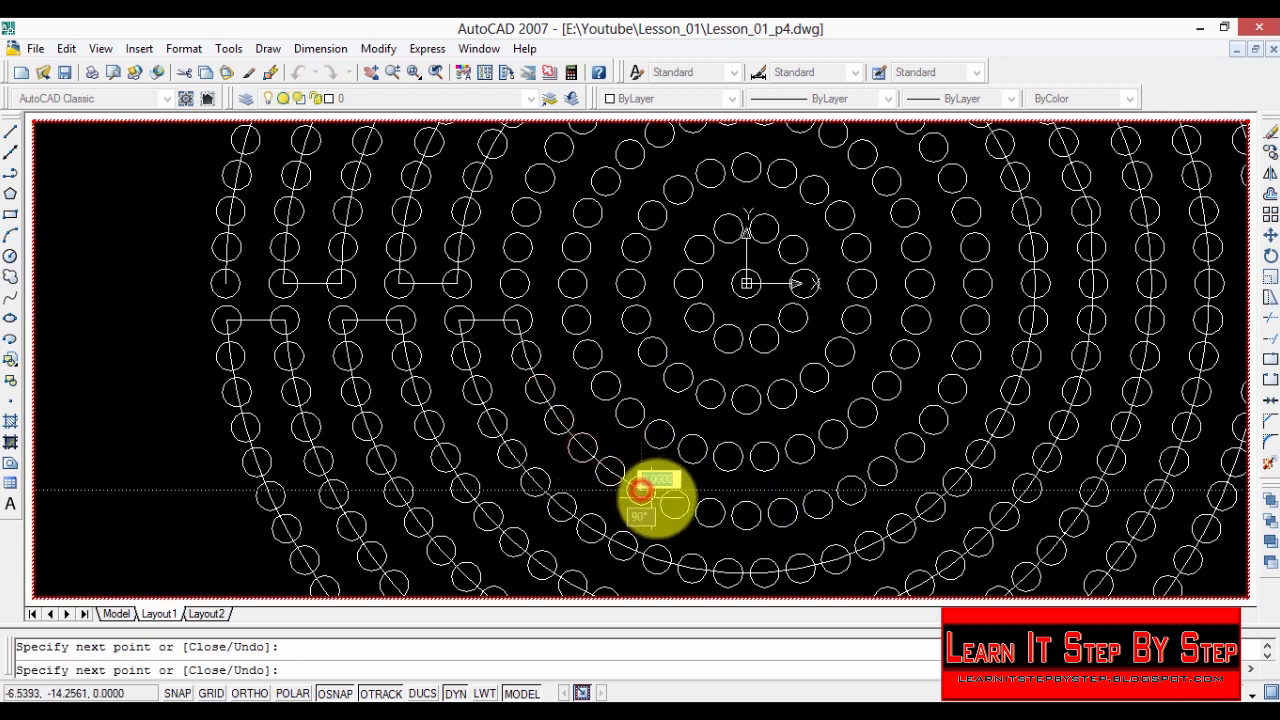
click(673, 505)
click(711, 512)
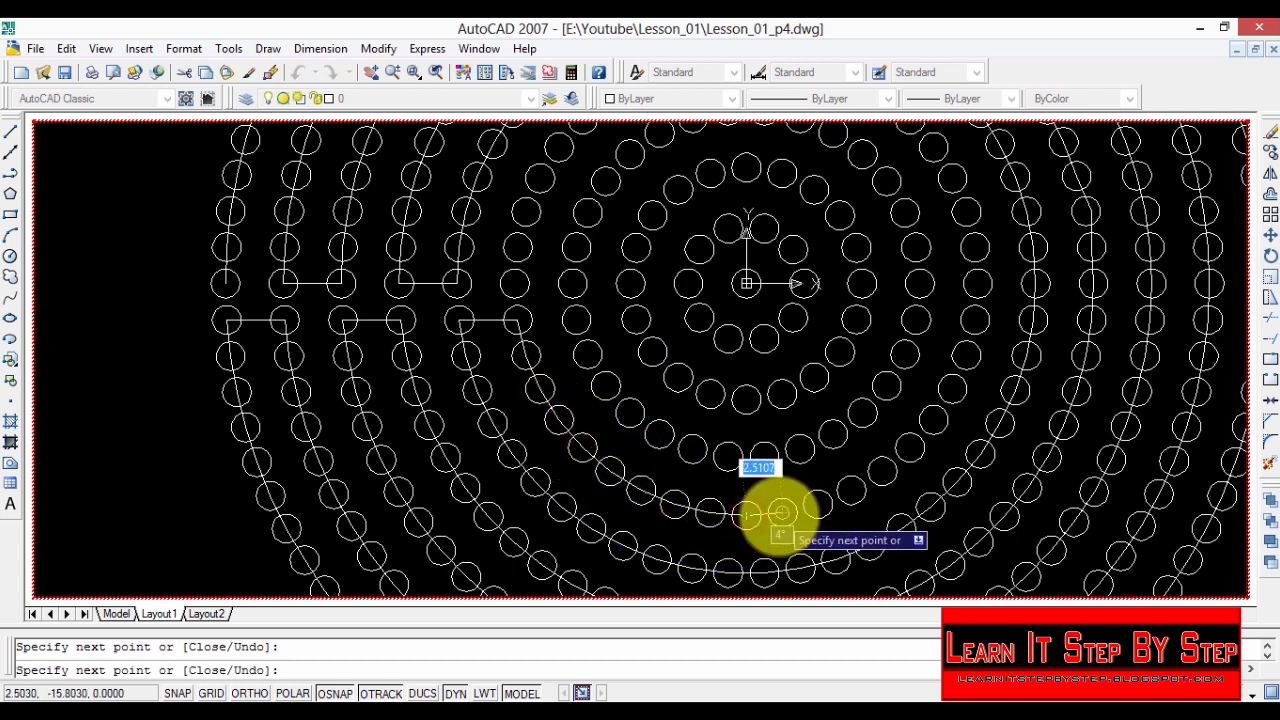
Step: Connect the sixth ring's lower-right circle centers counterclockwise from the bottom
click(818, 503)
click(852, 490)
click(882, 471)
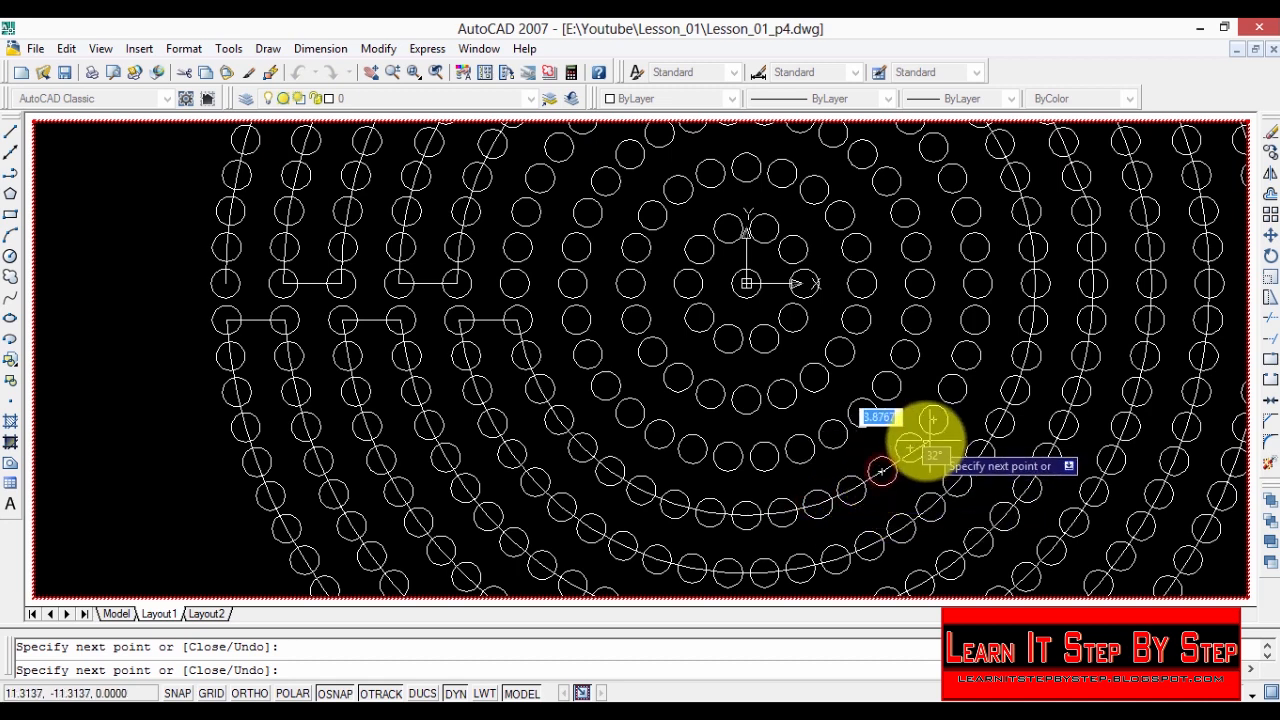
click(911, 448)
click(933, 420)
click(951, 390)
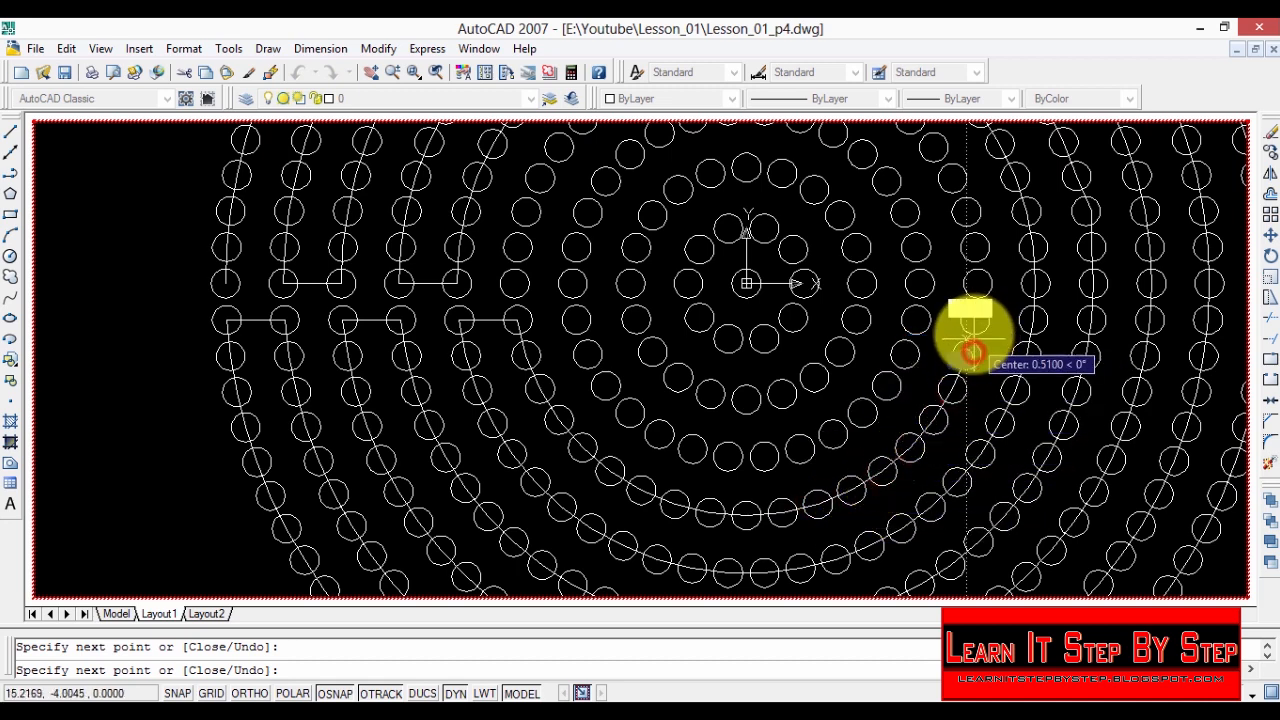
Step: Extend the chain up to the sixth ring's rightmost circle on the horizontal axis and undo the misplaced segment
click(971, 352)
click(975, 284)
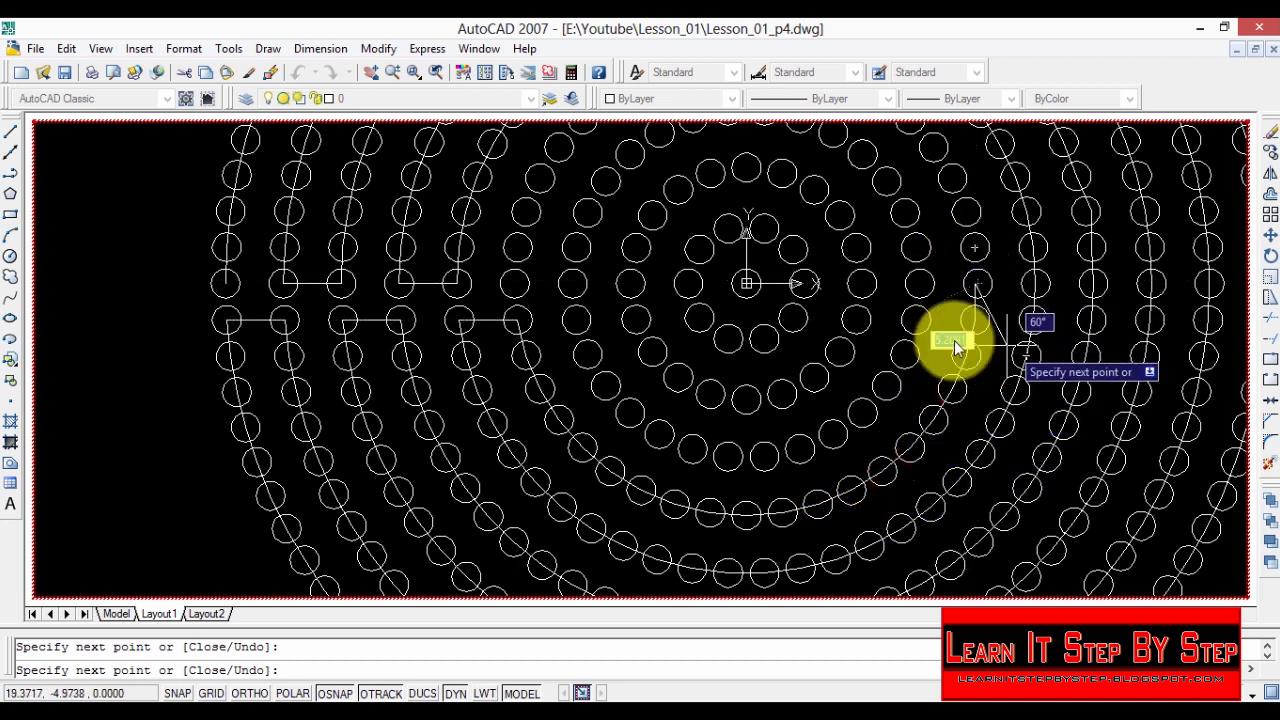
scroll(955, 347, up, 3)
right_click(1030, 270)
click(1086, 366)
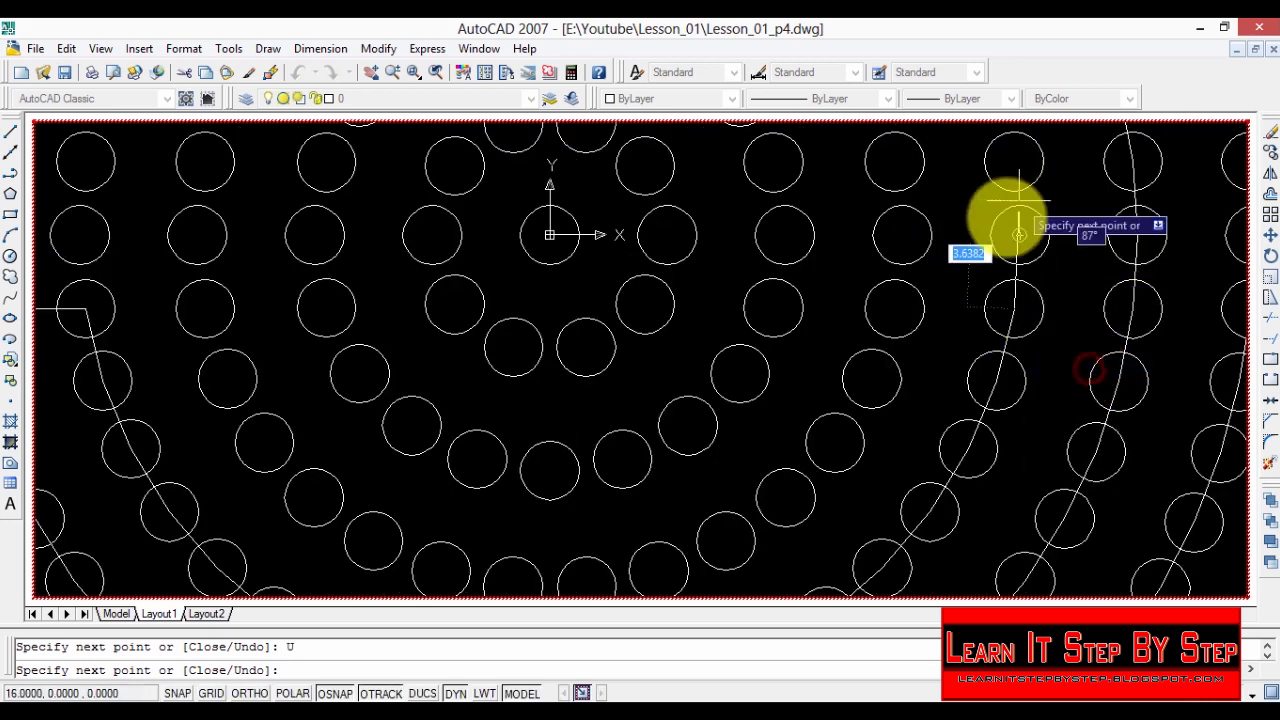
Step: Carry the chain counterclockwise through the sixth ring's upper-right circle centers to the top, undoing the misplaced segments
scroll(1018, 234, down, 3)
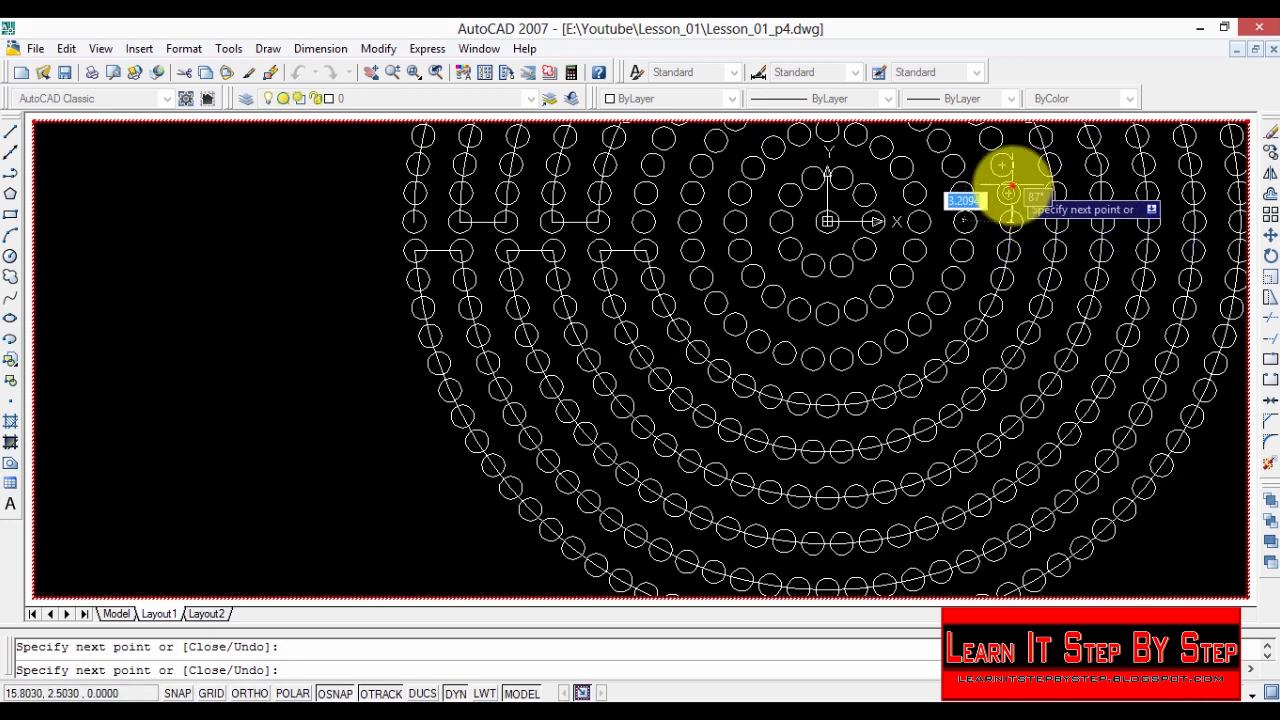
scroll(983, 131, up, 5)
scroll(654, 209, down, 7)
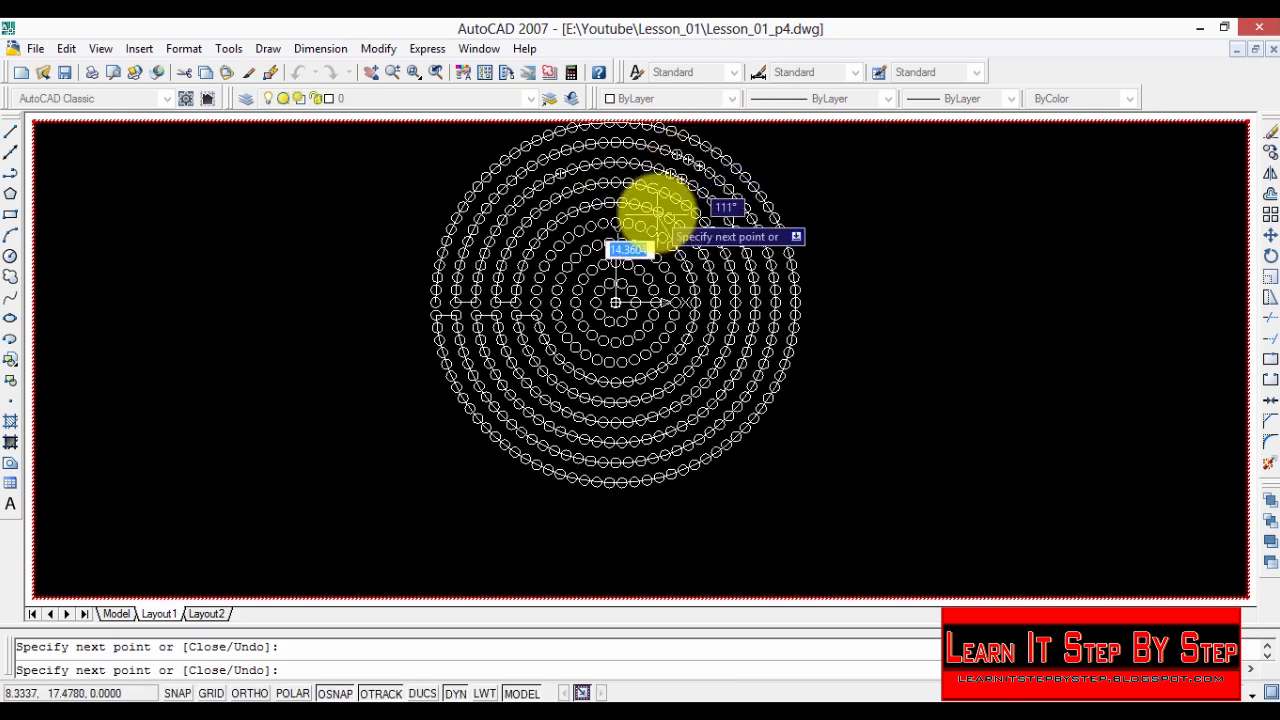
scroll(762, 370, up, 3)
click(679, 285)
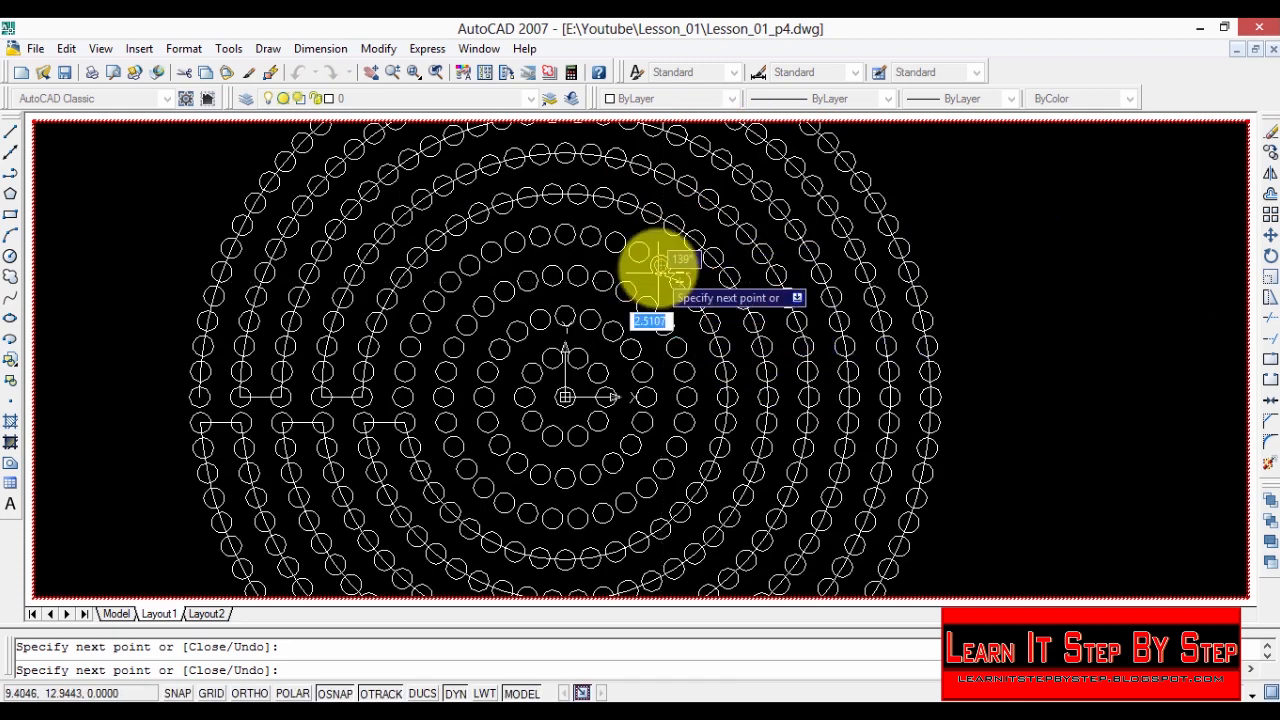
right_click(705, 249)
click(740, 343)
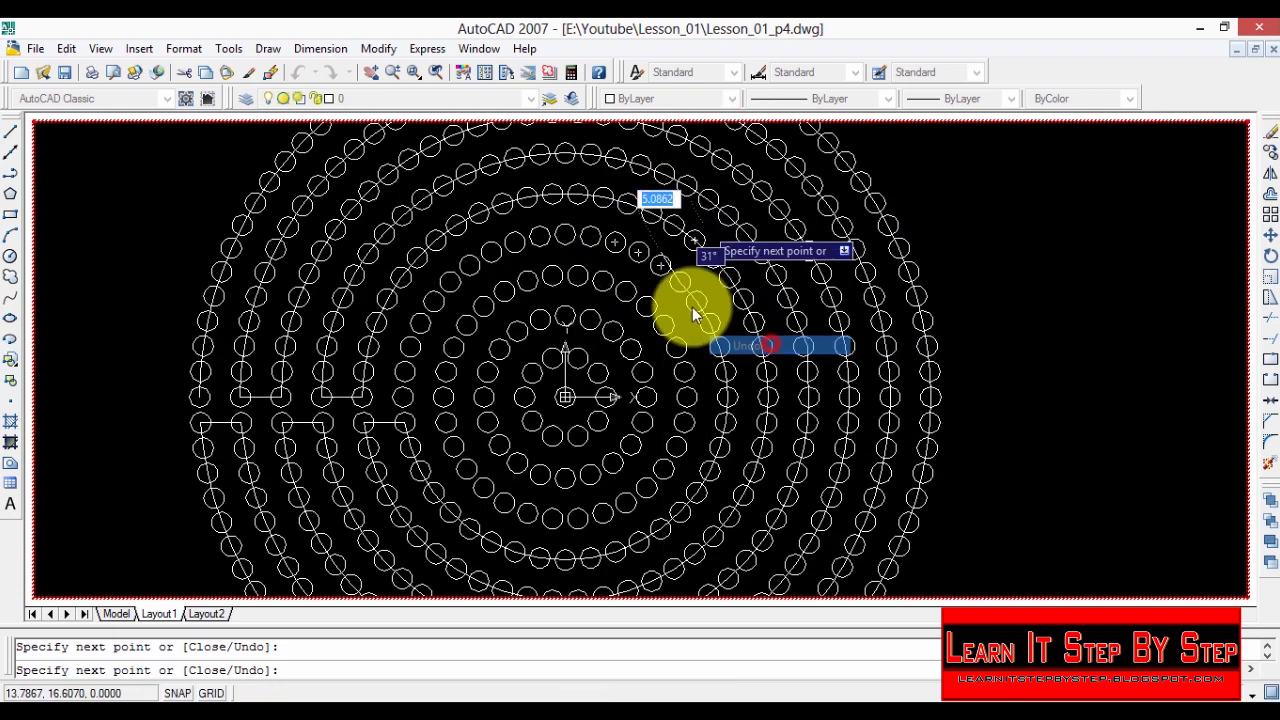
click(638, 253)
right_click(618, 253)
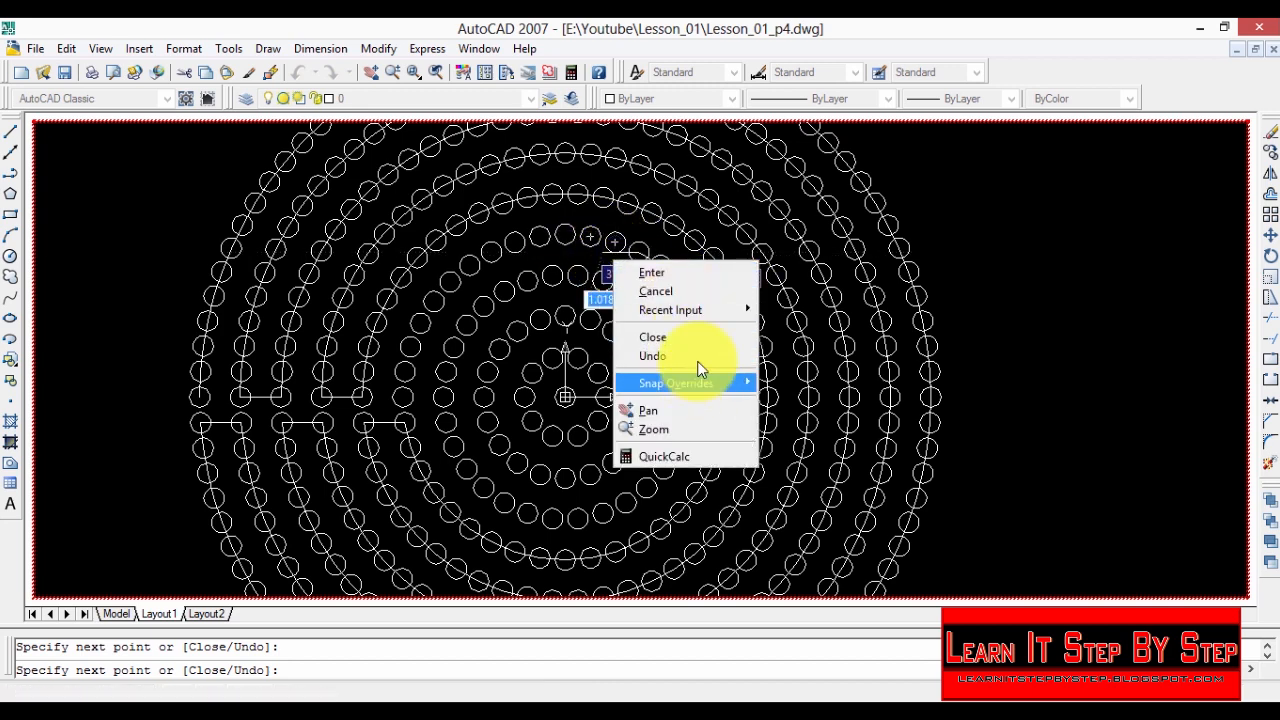
click(700, 372)
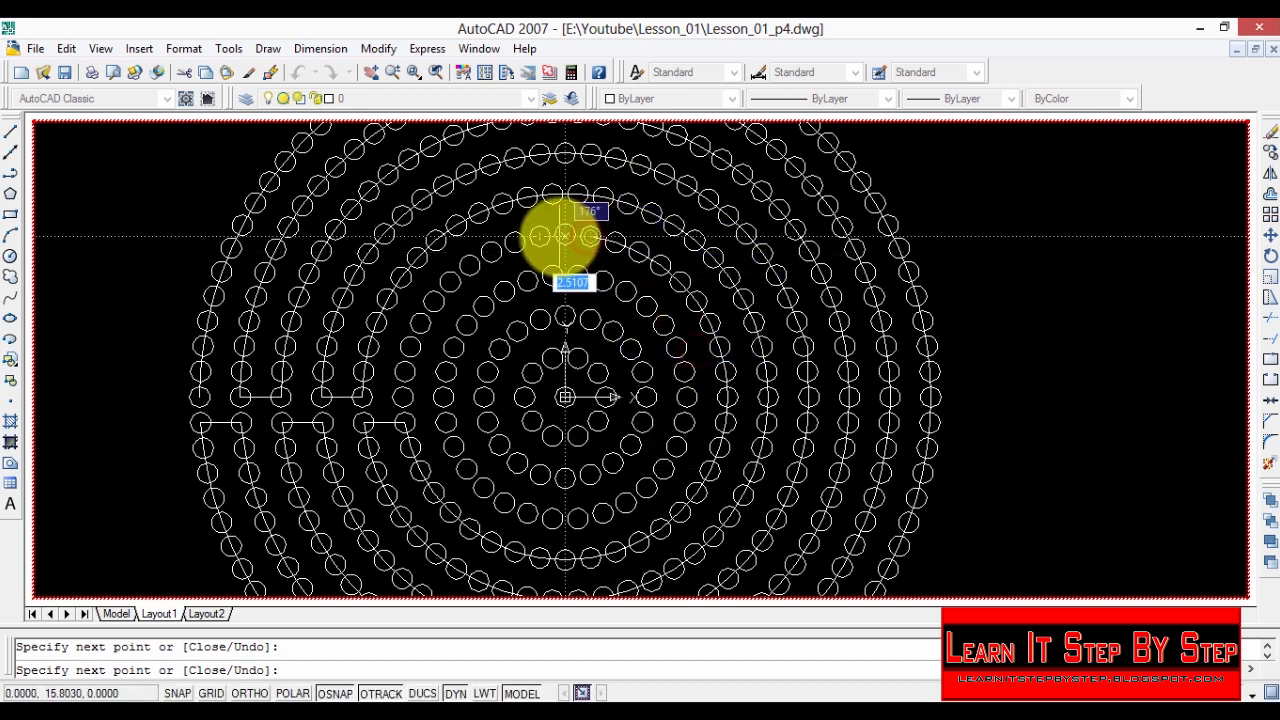
Step: Connect the circle centers just past the sixth ring's top and undo the misplaced segment on its upper-left side
click(515, 243)
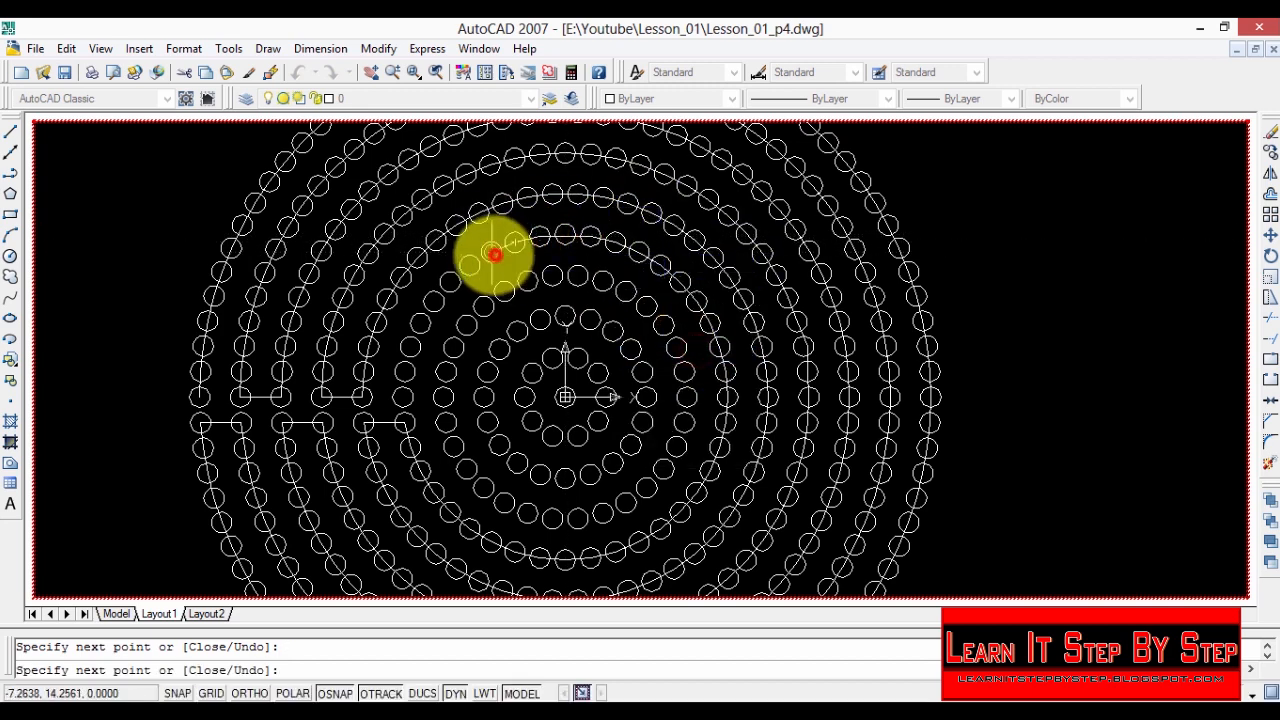
right_click(466, 324)
click(552, 420)
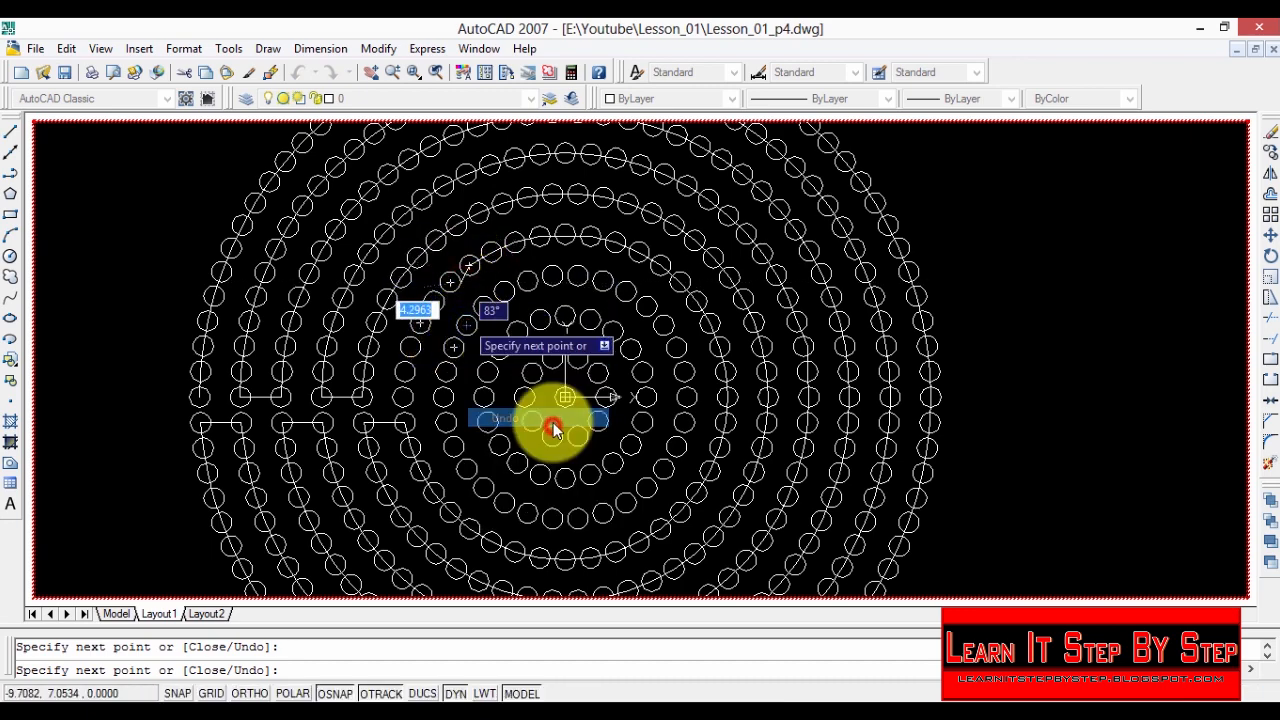
Step: Connect the sixth ring's upper-left centers down to its leftmost circle on the axis and step inward to the seventh ring's leftmost circle
scroll(448, 285, up, 5)
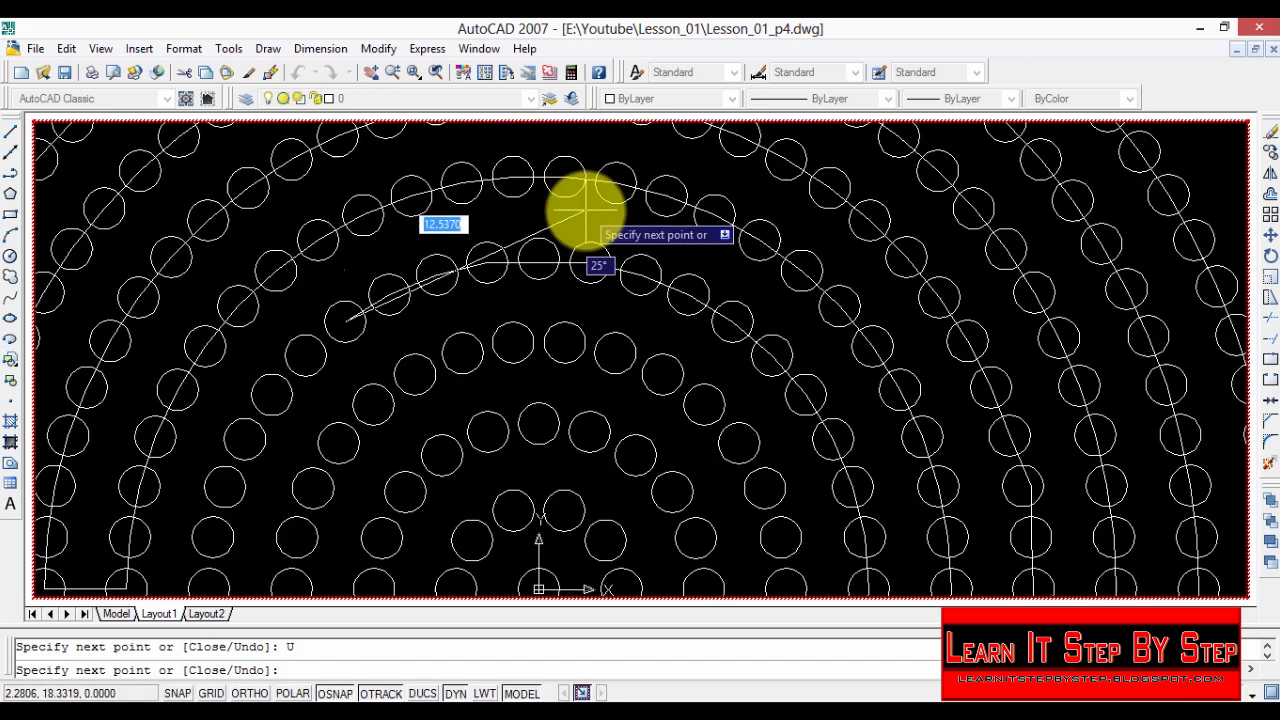
scroll(115, 452, down, 9)
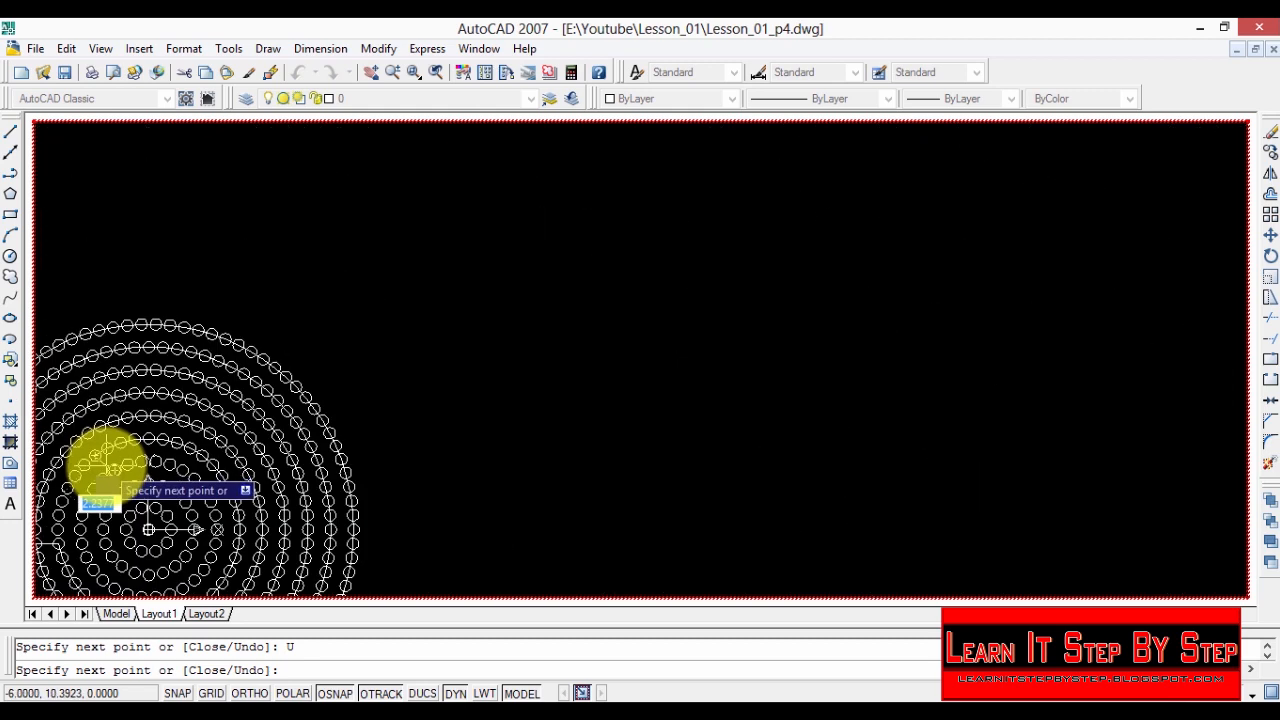
scroll(130, 501, down, 4)
scroll(692, 560, up, 3)
scroll(437, 592, up, 4)
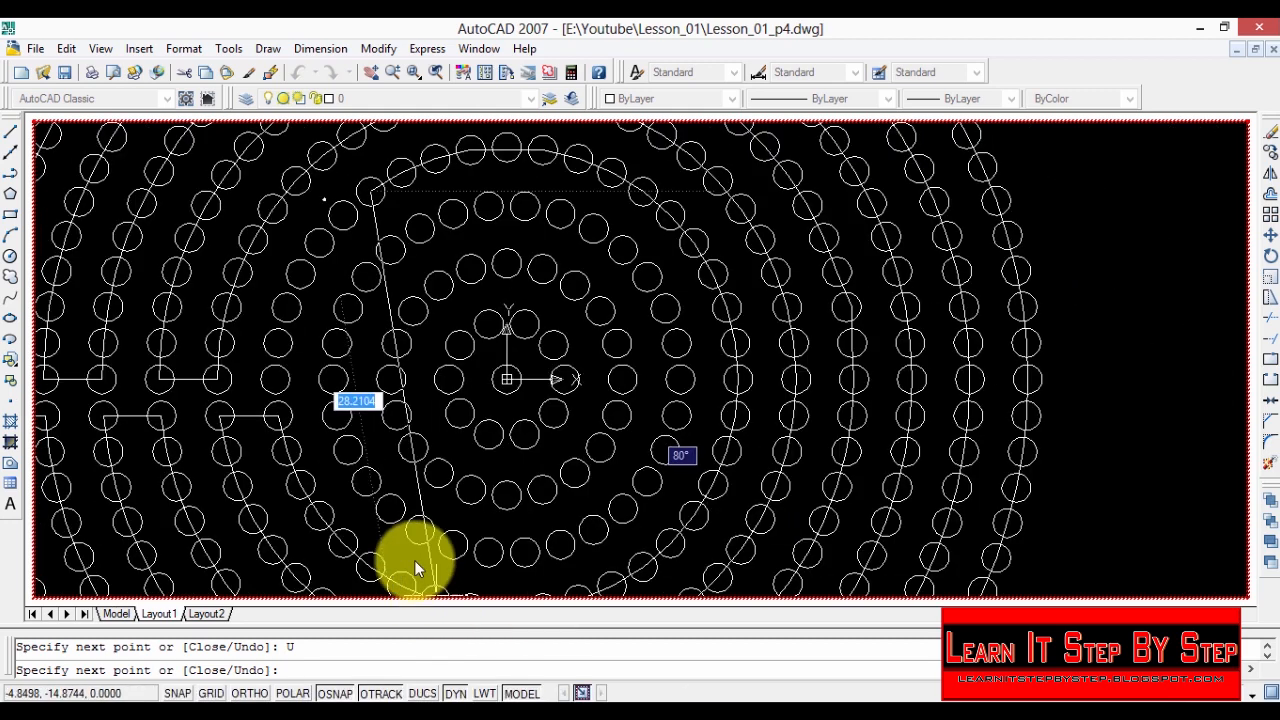
click(330, 226)
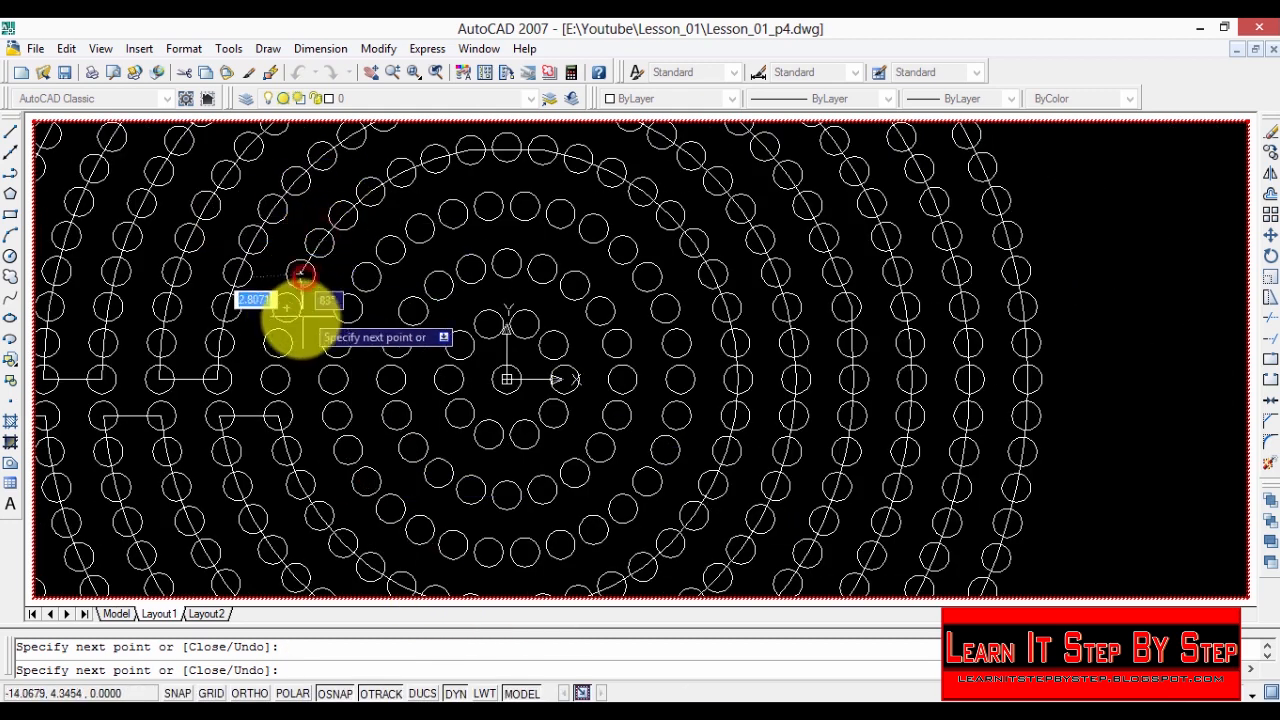
click(275, 378)
click(332, 379)
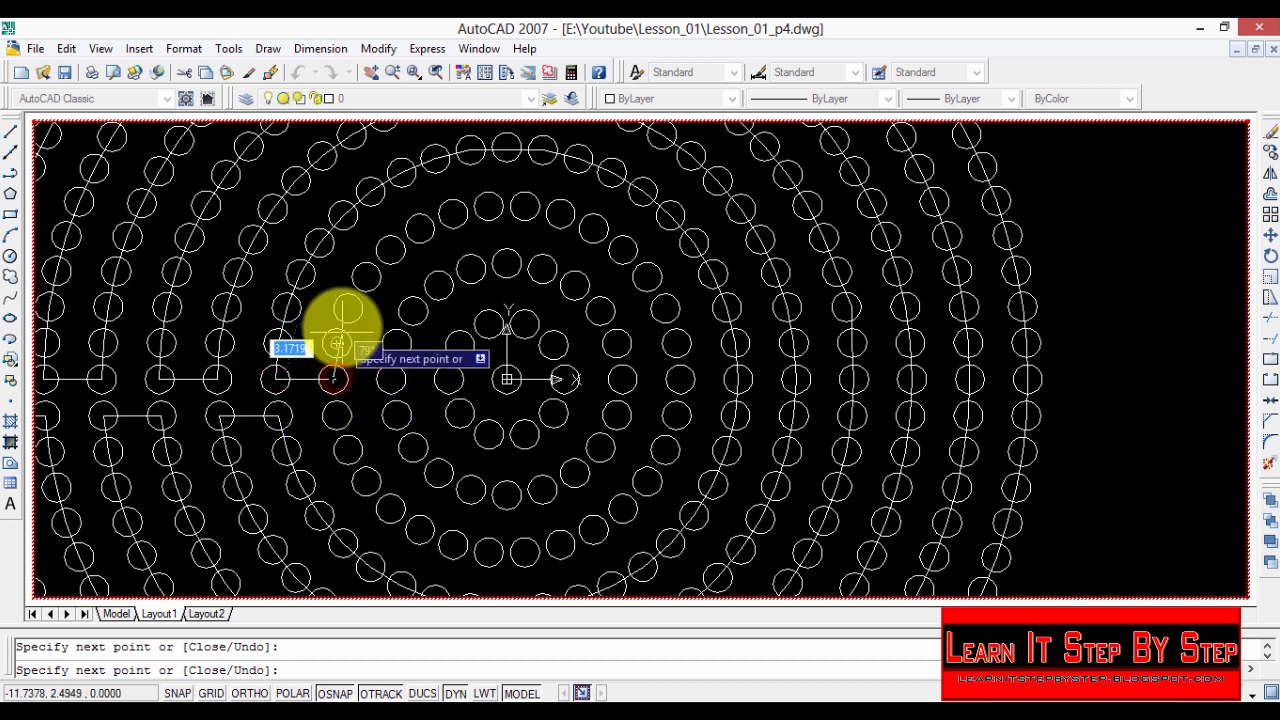
Step: Connect the seventh ring's upper-left circle centers from its leftmost circle up to the top, undoing the misplaced segment
click(375, 272)
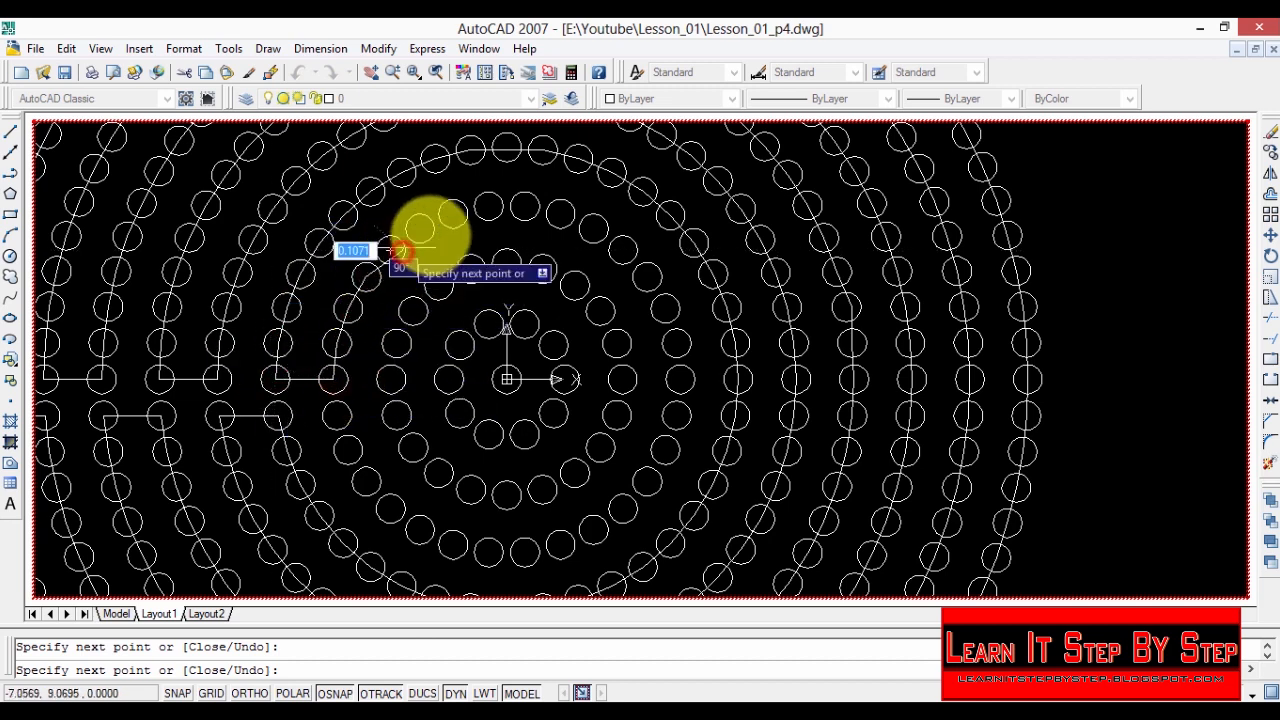
right_click(437, 238)
click(496, 353)
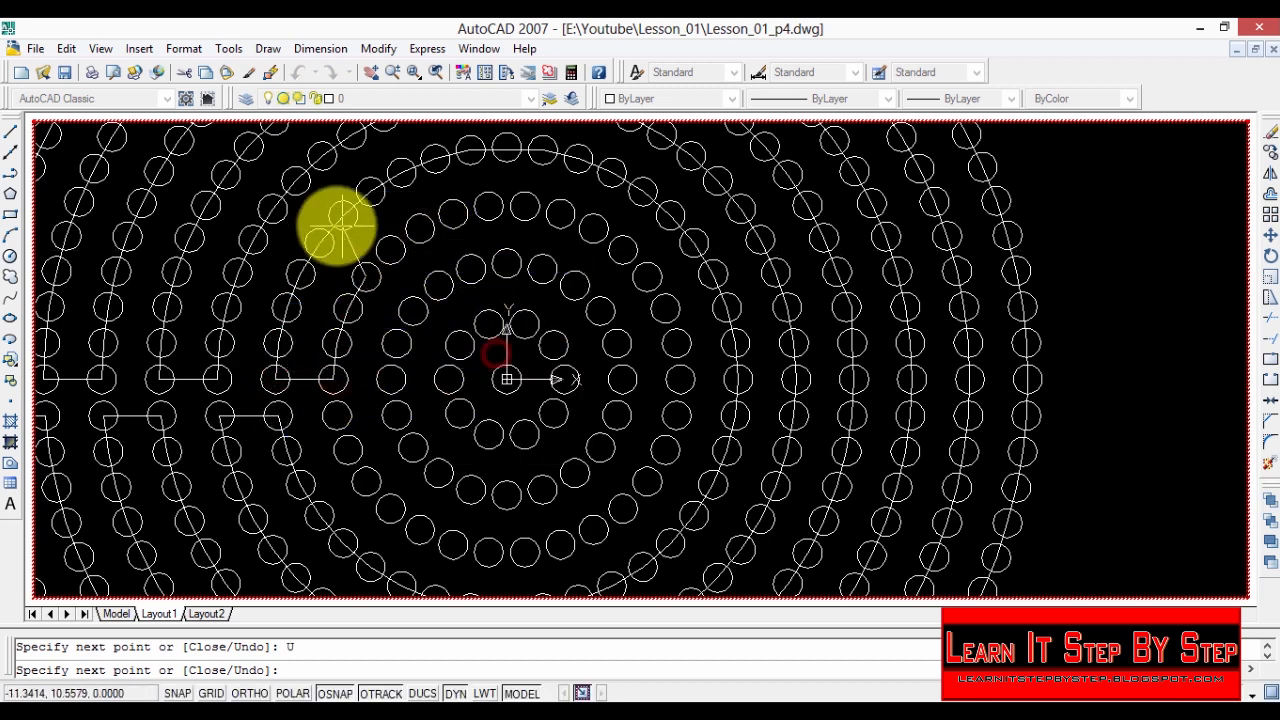
click(391, 250)
click(421, 228)
click(476, 212)
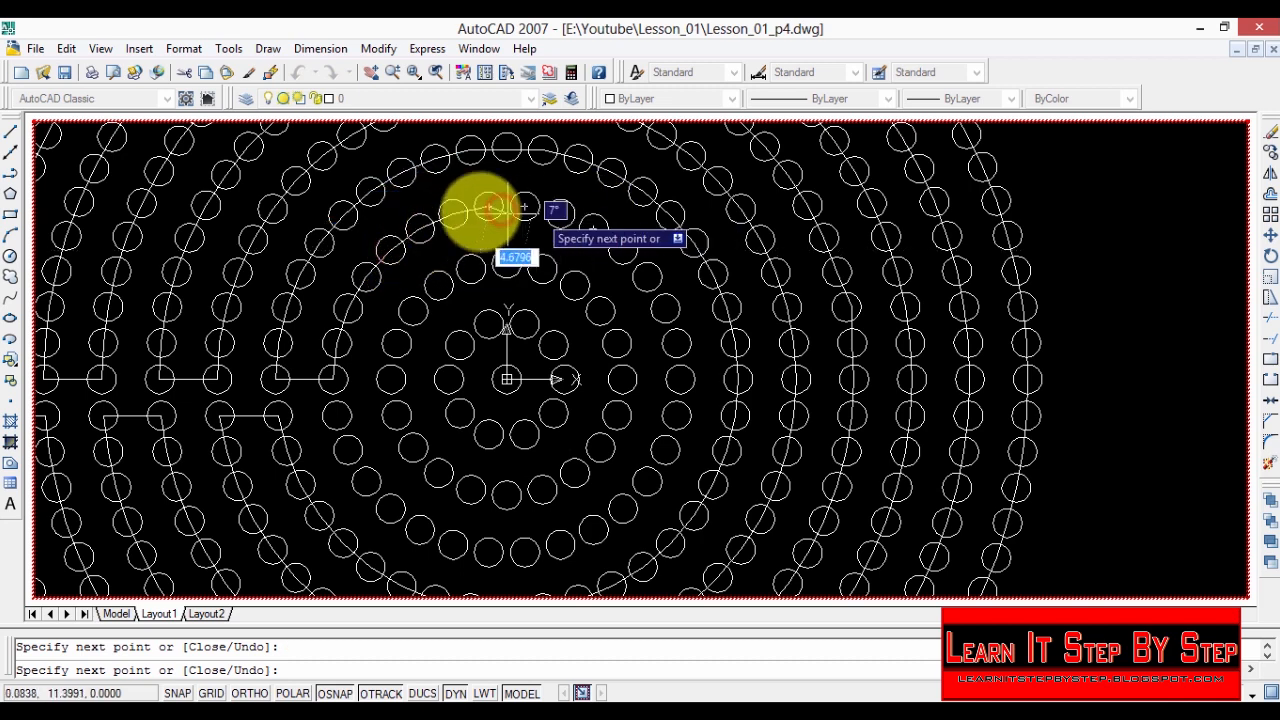
Step: Continue the chain through the seventh ring's upper-right circle centers down to its rightmost circle on the horizontal axis
click(562, 212)
click(594, 228)
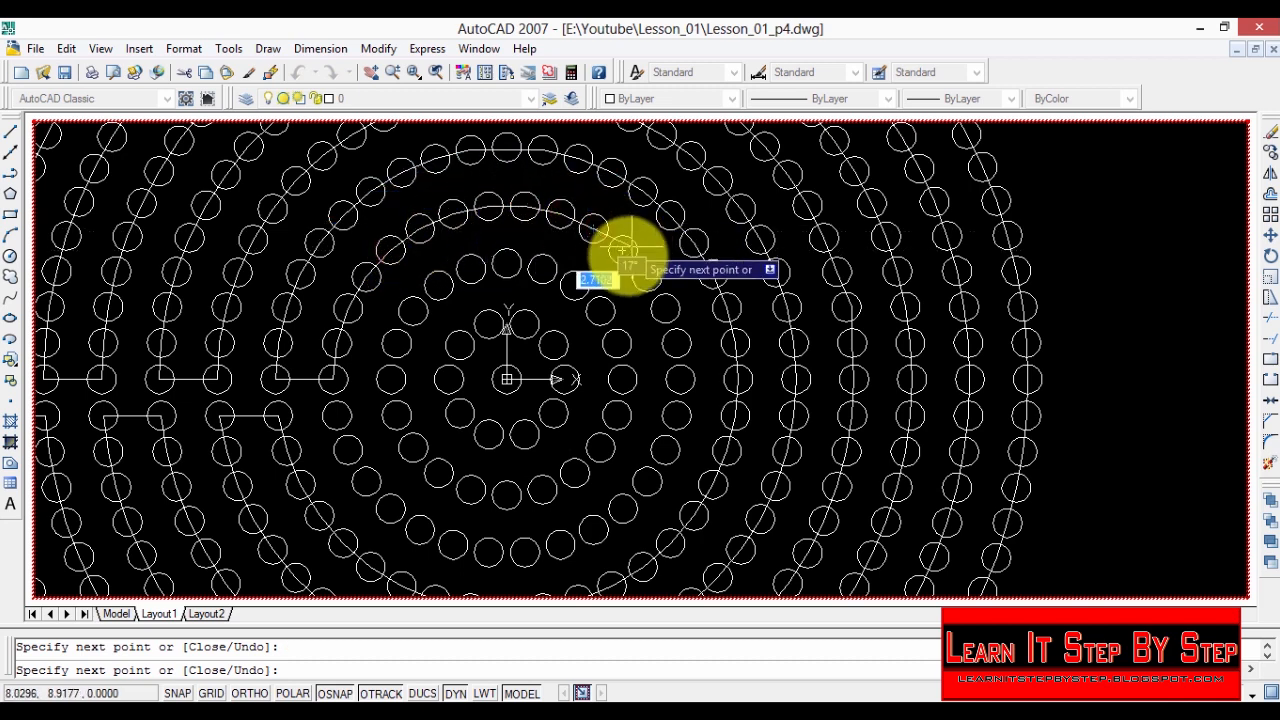
click(624, 250)
click(649, 277)
click(665, 308)
click(676, 342)
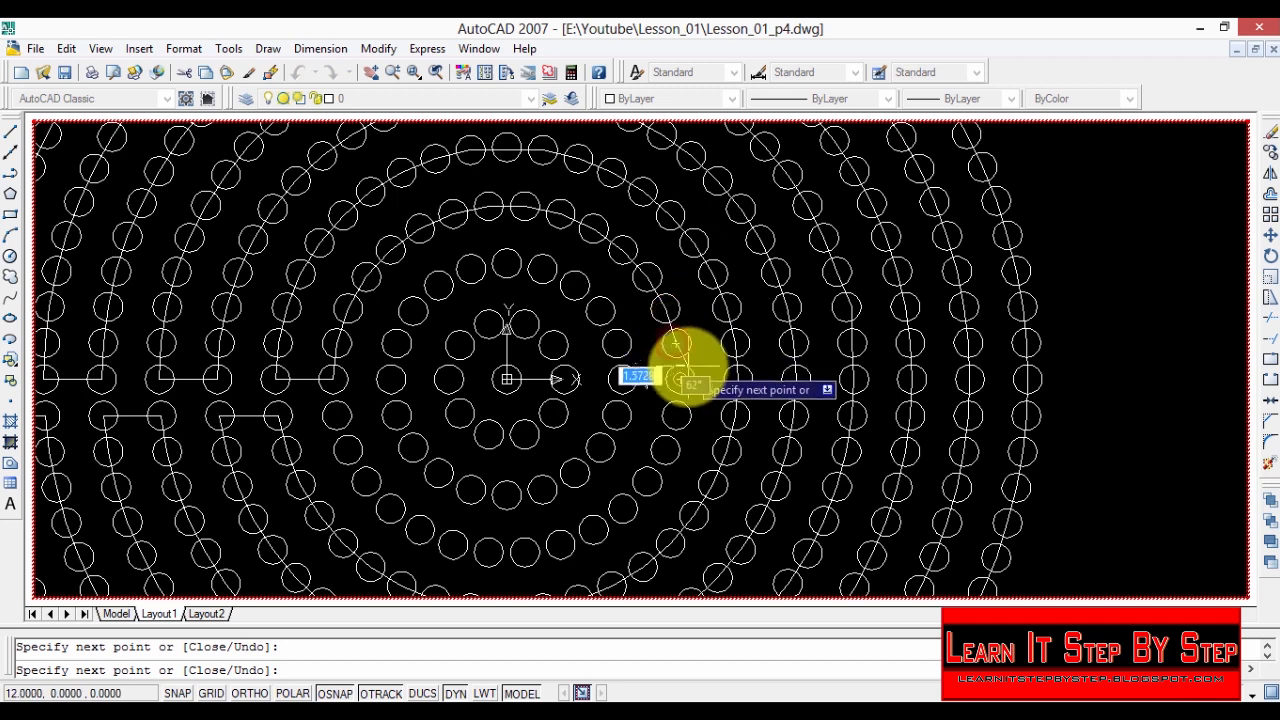
click(680, 378)
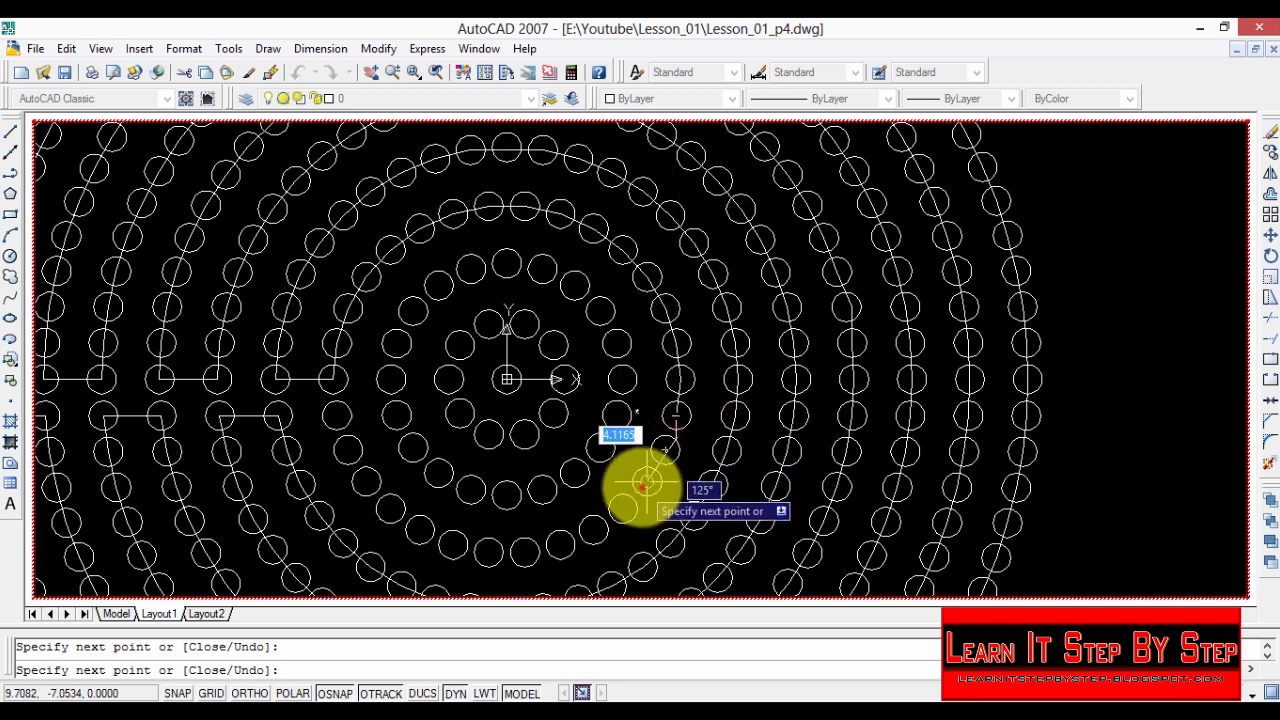
Step: Extend the chain just below the axis on the seventh ring's right side and undo the misplaced segments
right_click(677, 452)
click(739, 550)
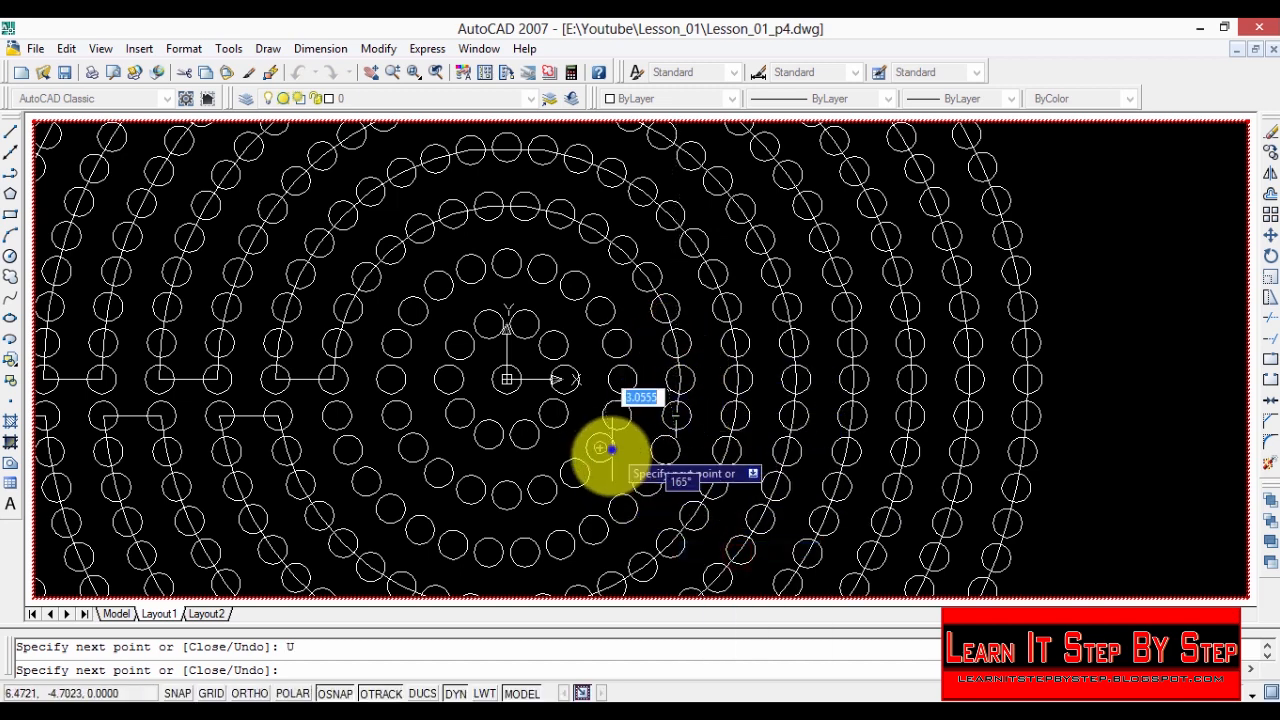
right_click(621, 462)
click(686, 557)
right_click(686, 403)
click(766, 500)
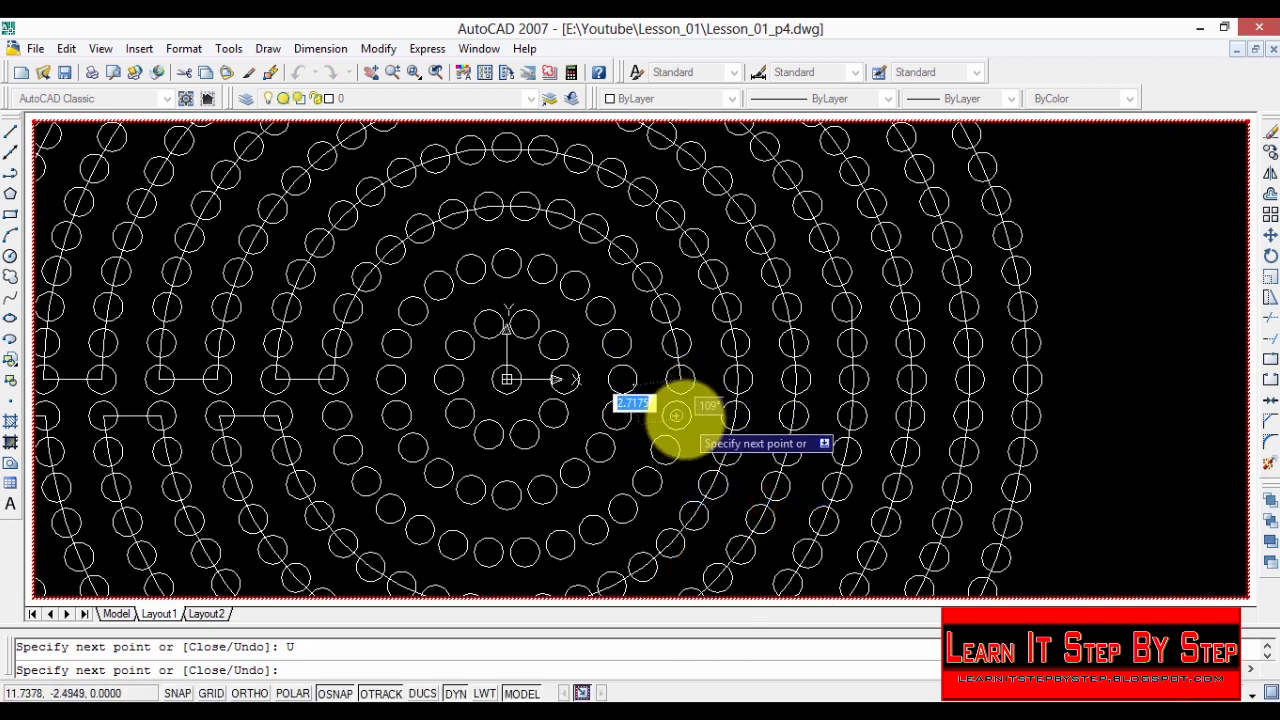
scroll(700, 398, up, 5)
right_click(693, 399)
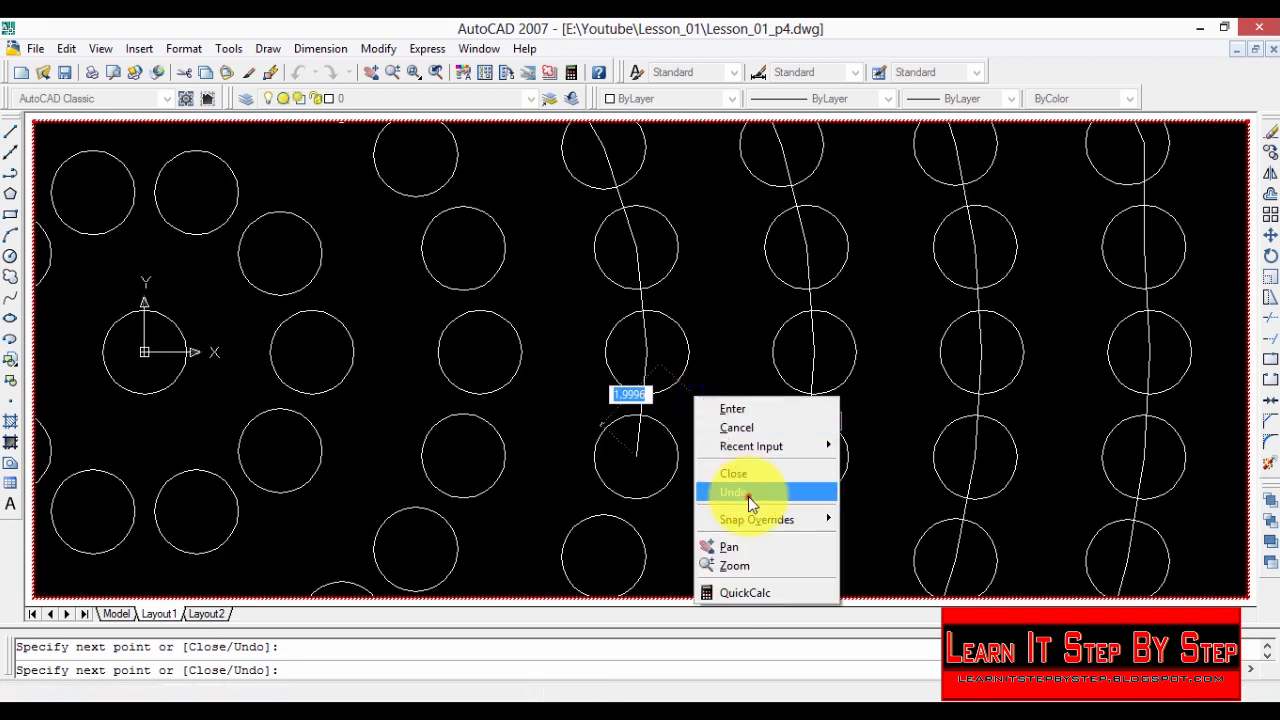
click(749, 491)
Step: Carry the chain through the seventh ring's lower half and step inward to the eighth ring's left circle just below the axis
scroll(590, 548, down, 5)
scroll(575, 585, down, 4)
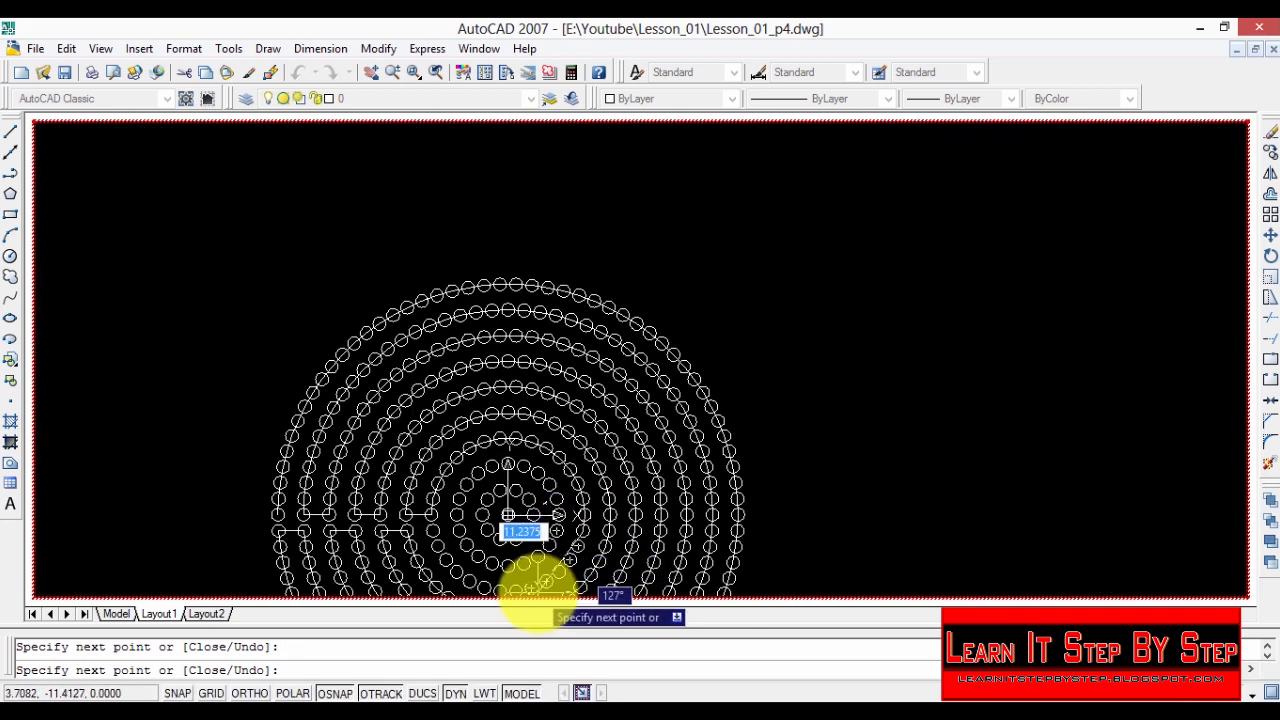
scroll(600, 560, up, 6)
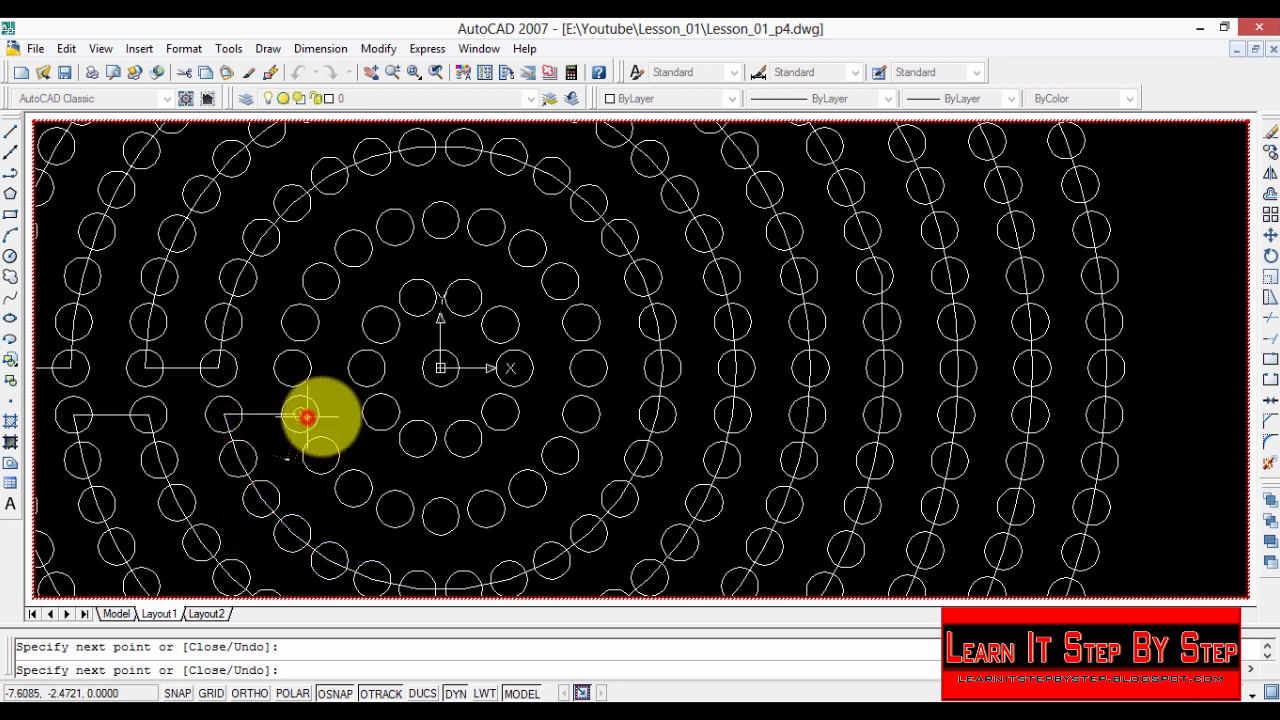
click(300, 414)
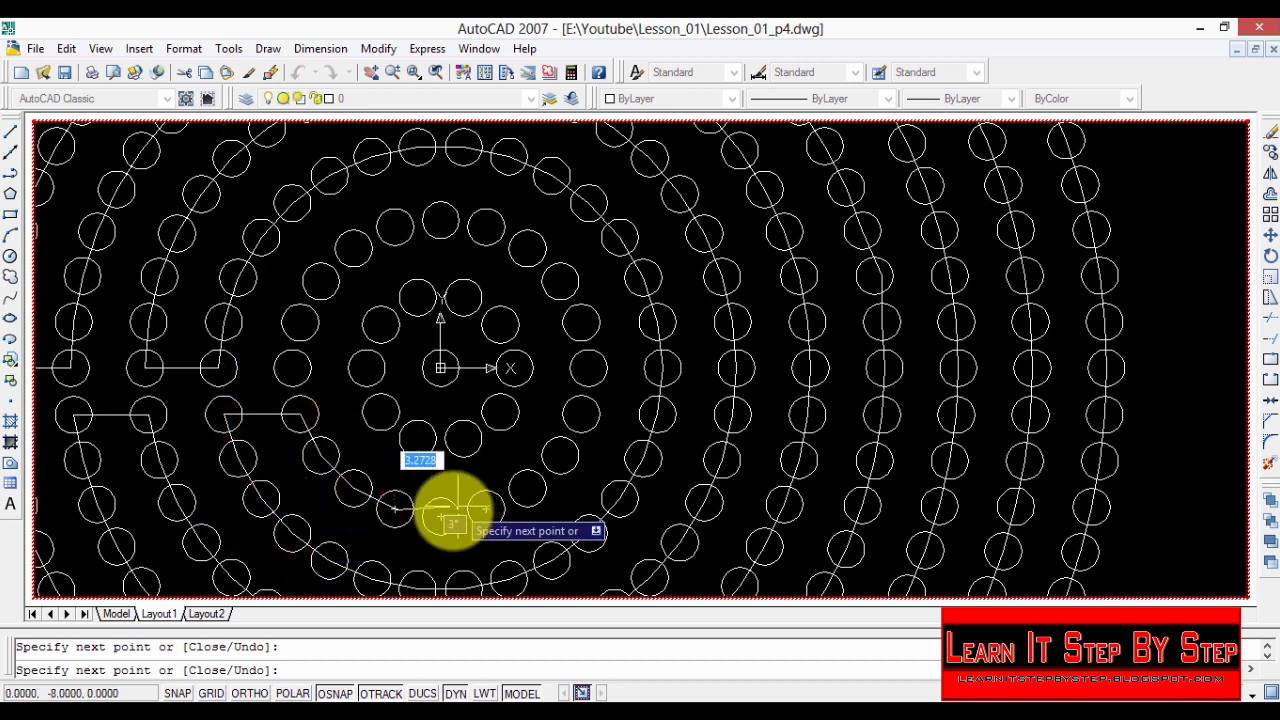
Step: Connect the eighth ring's lower circle centers from left to right and undo the misplaced segments on its lower-right side
right_click(526, 523)
click(583, 411)
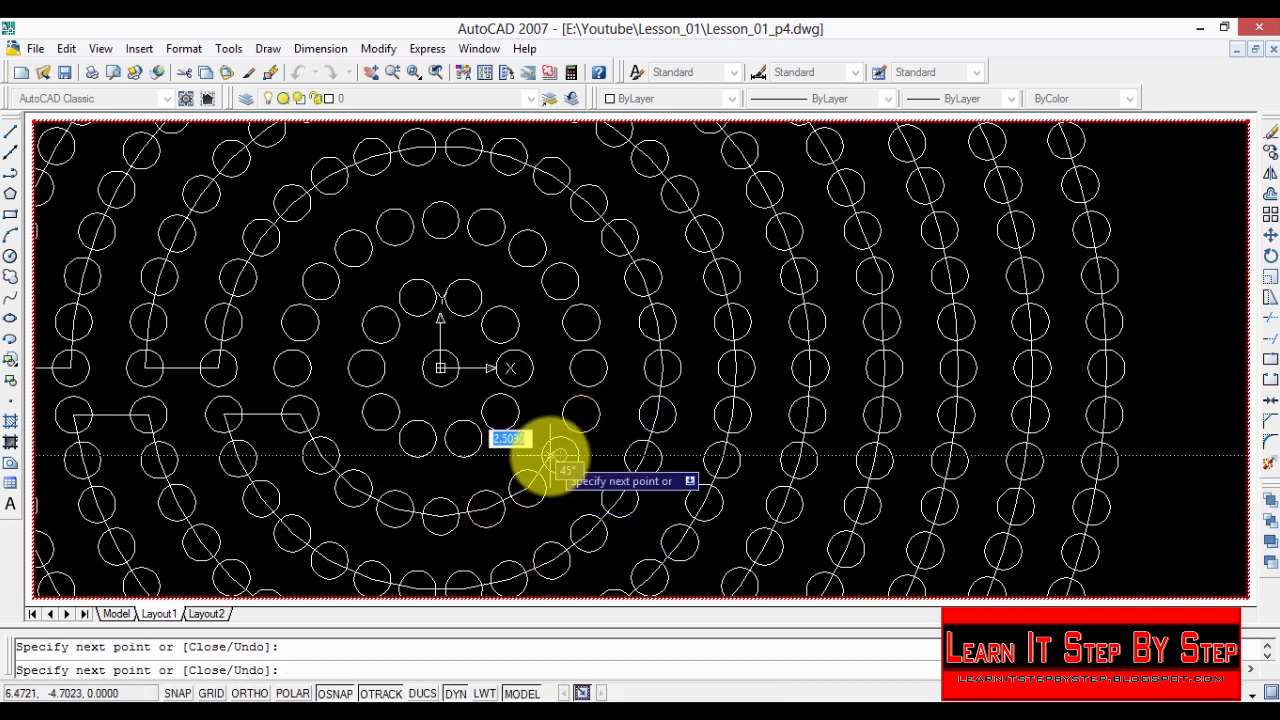
scroll(560, 456, down, 2)
right_click(583, 437)
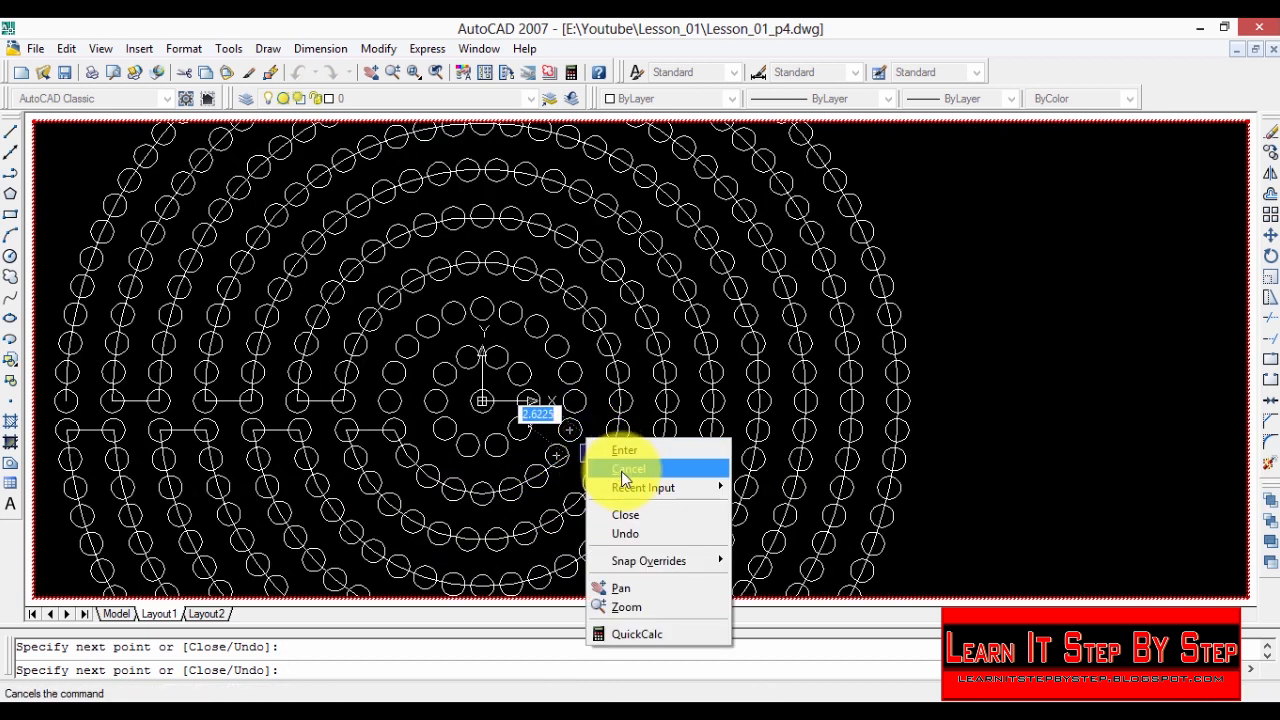
click(660, 538)
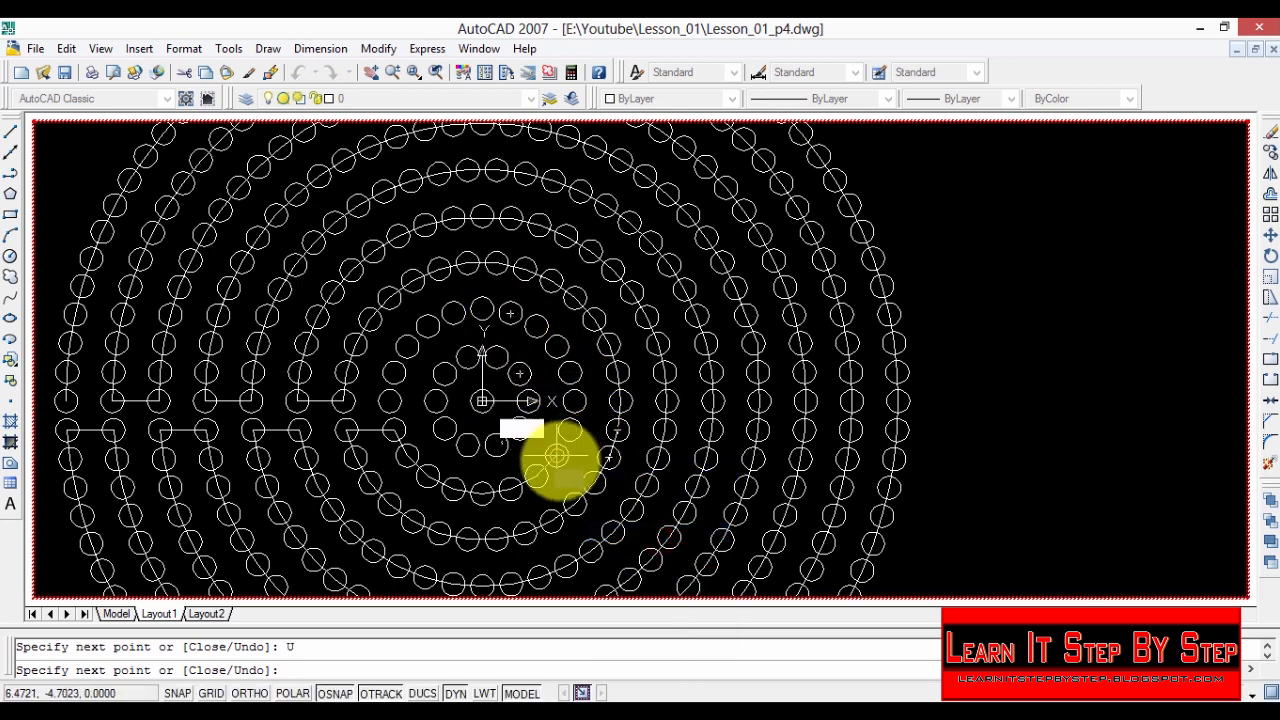
Step: Carry the chain up the eighth ring's right side and over its top through the circle centers to the upper left
scroll(568, 430, up, 3)
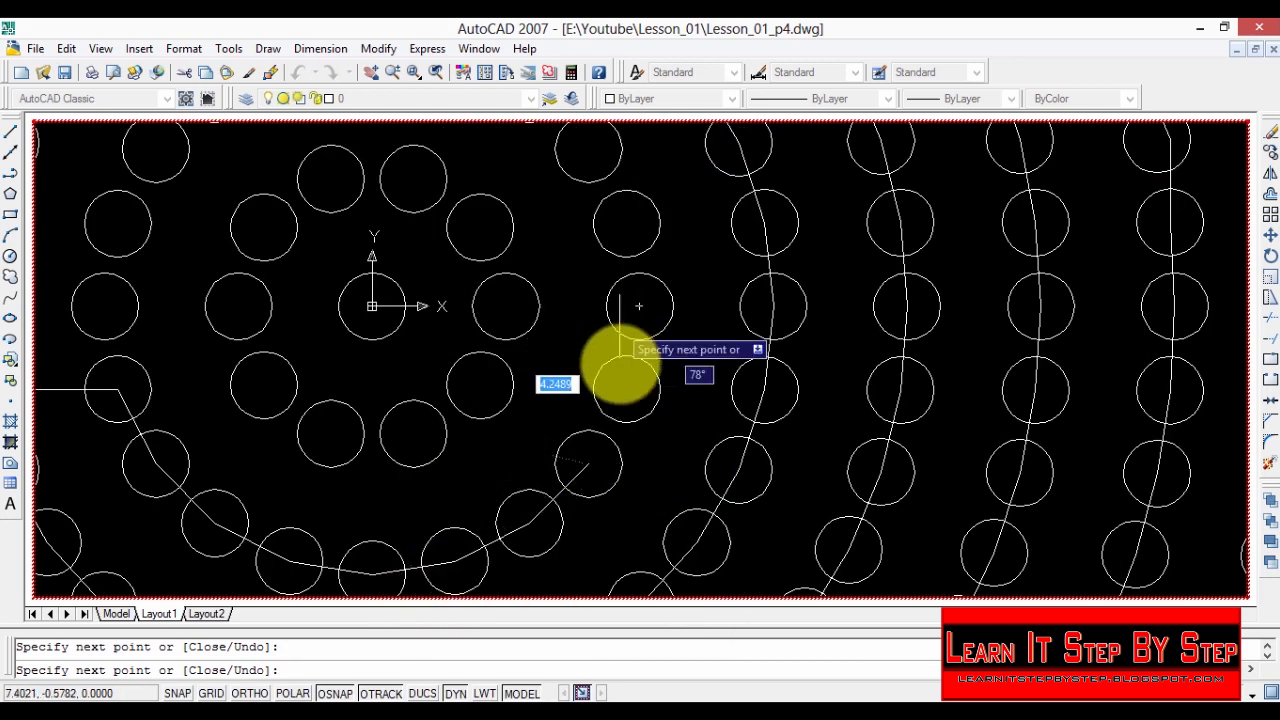
scroll(628, 388, down, 4)
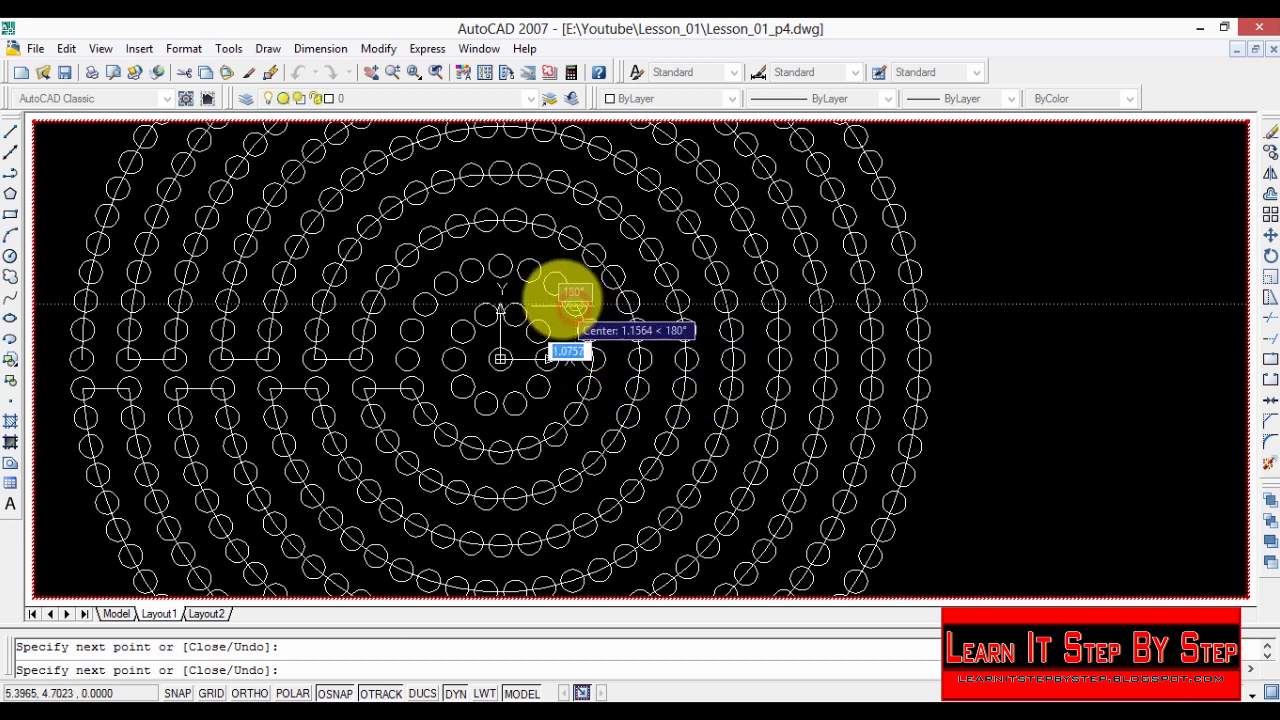
click(527, 272)
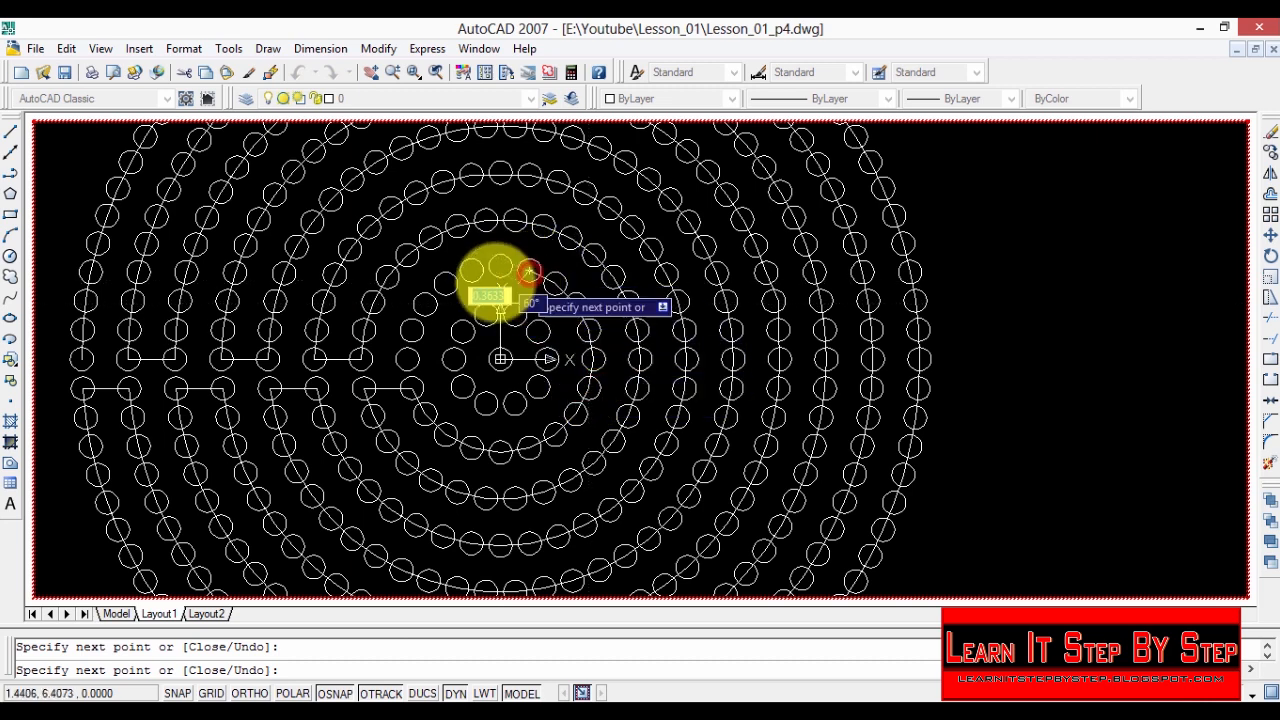
click(443, 285)
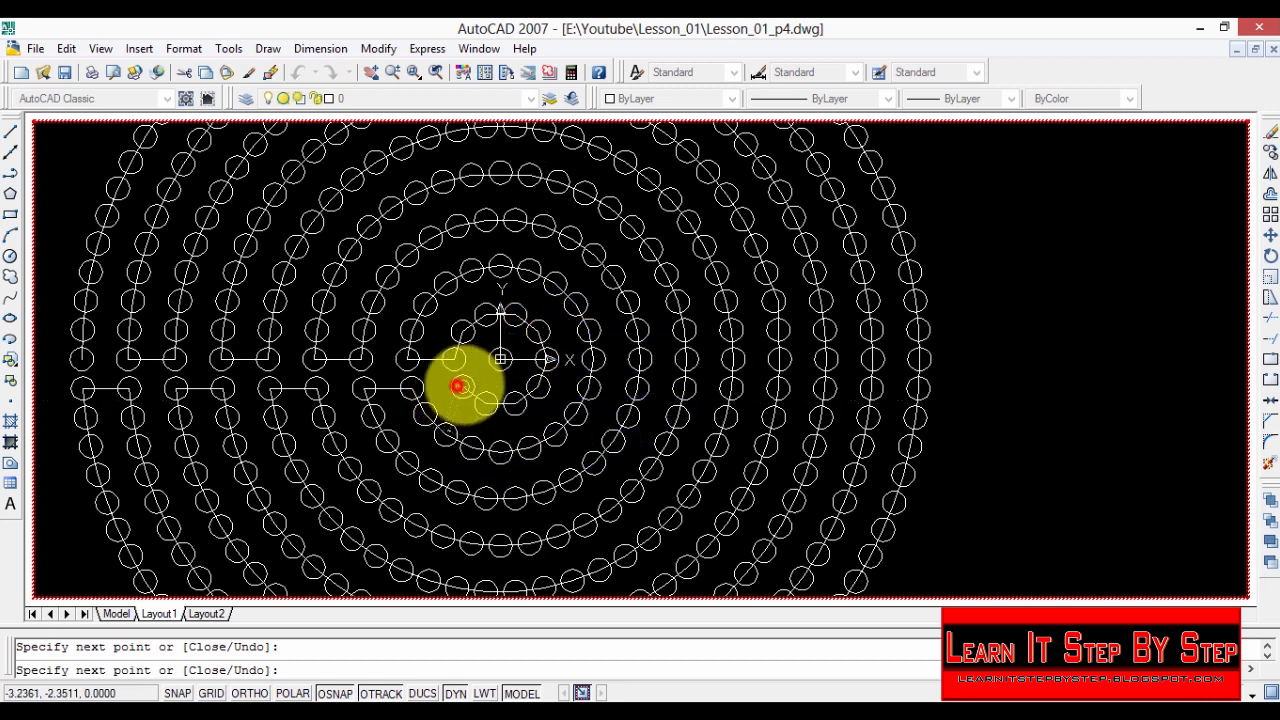
Step: Carry the chain around the innermost ring to the central circle's center and end the line
scroll(500, 358, up, 3)
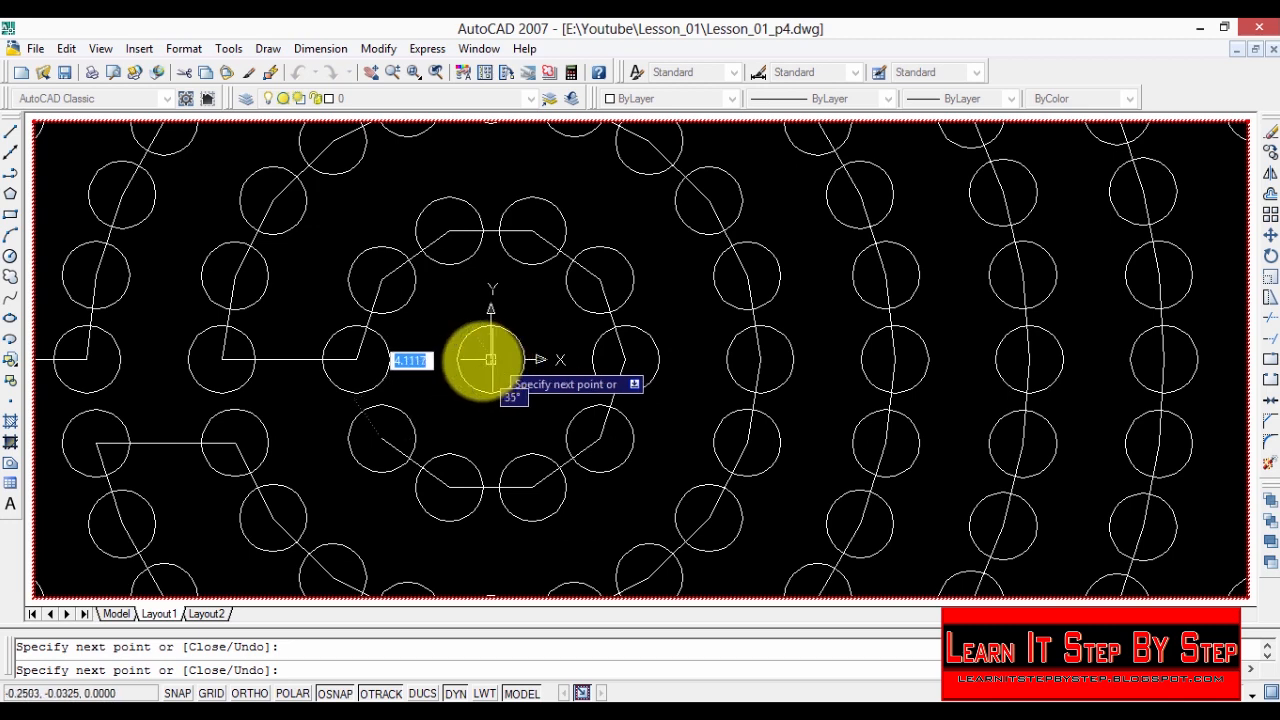
scroll(491, 359, down, 3)
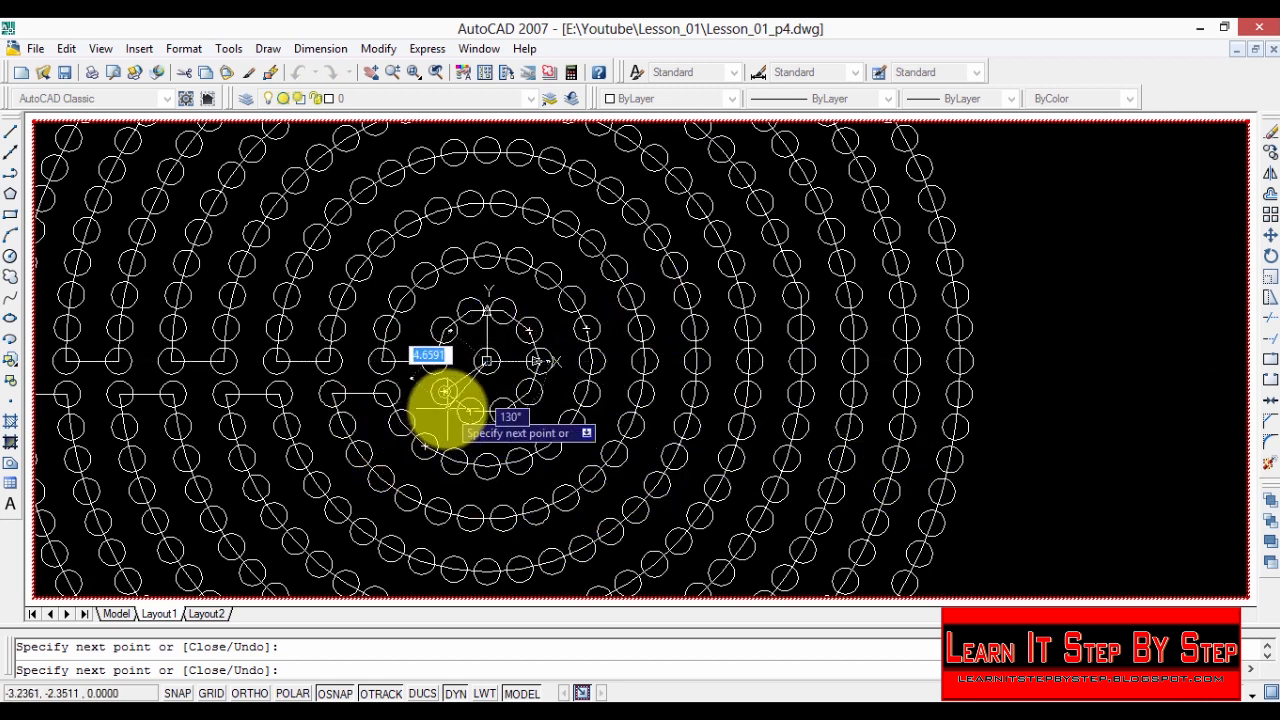
key(Return)
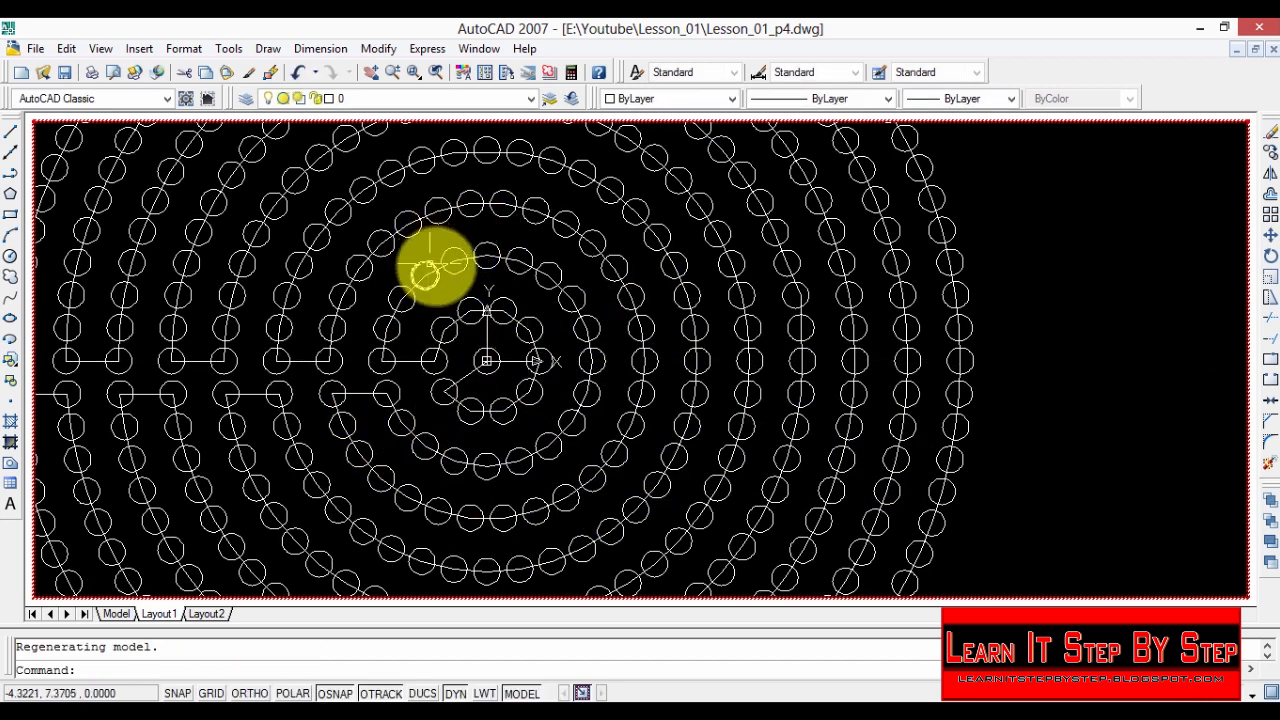